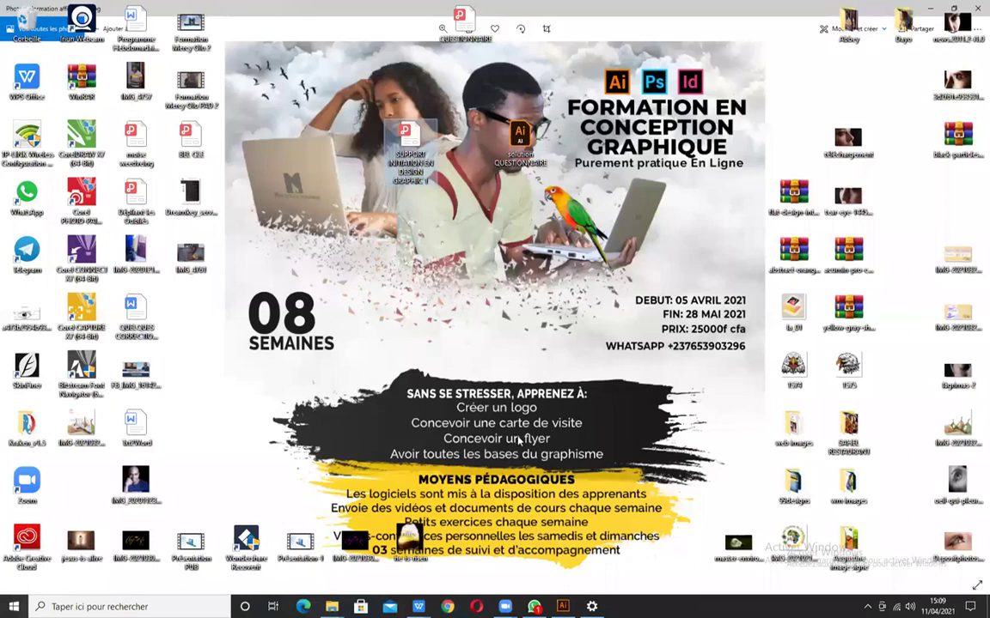
Open QUESTIONNAIRE.pdf in Illustrator, importing only page 5.
drag(464, 19, 465, 307)
right_click(469, 308)
mouse_move(520, 438)
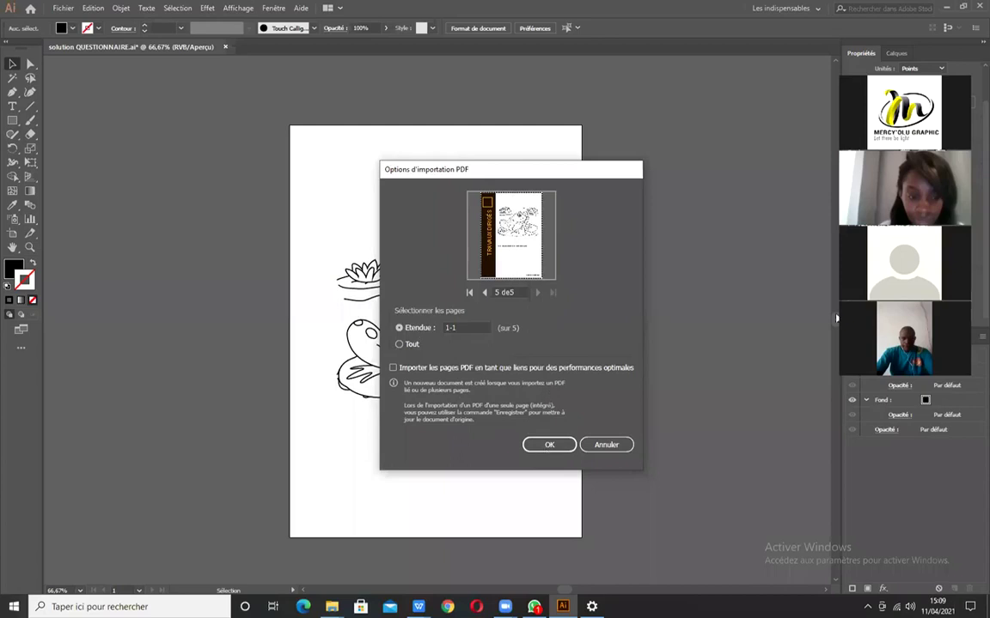
text(5)
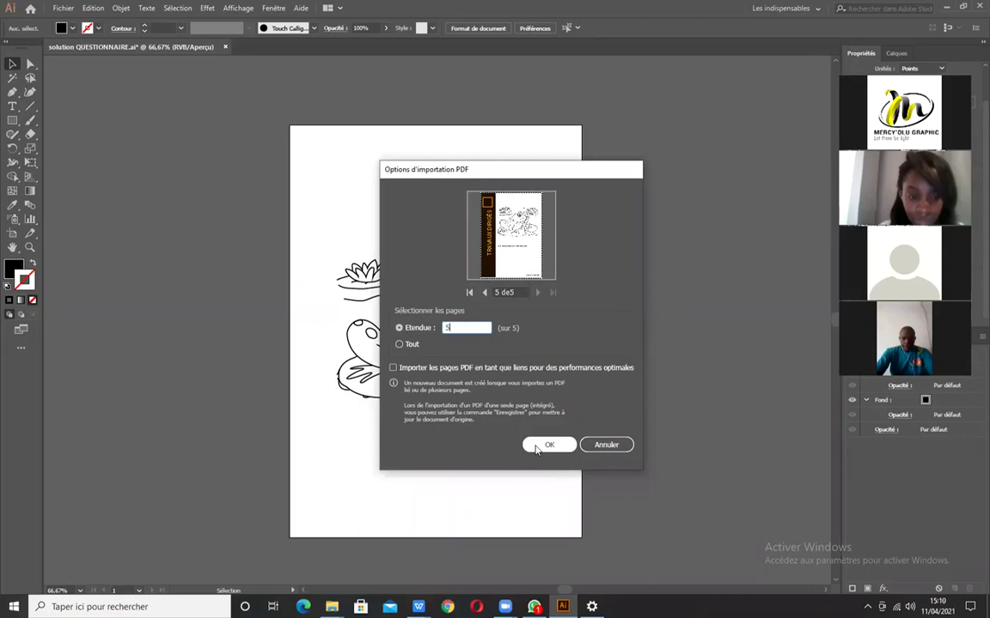
click(548, 446)
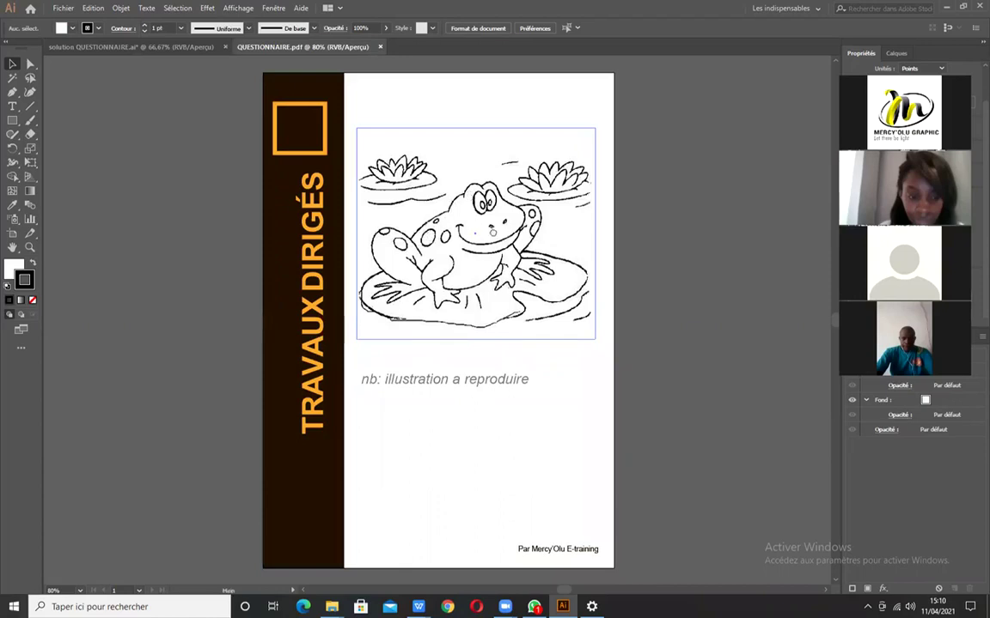
click(325, 307)
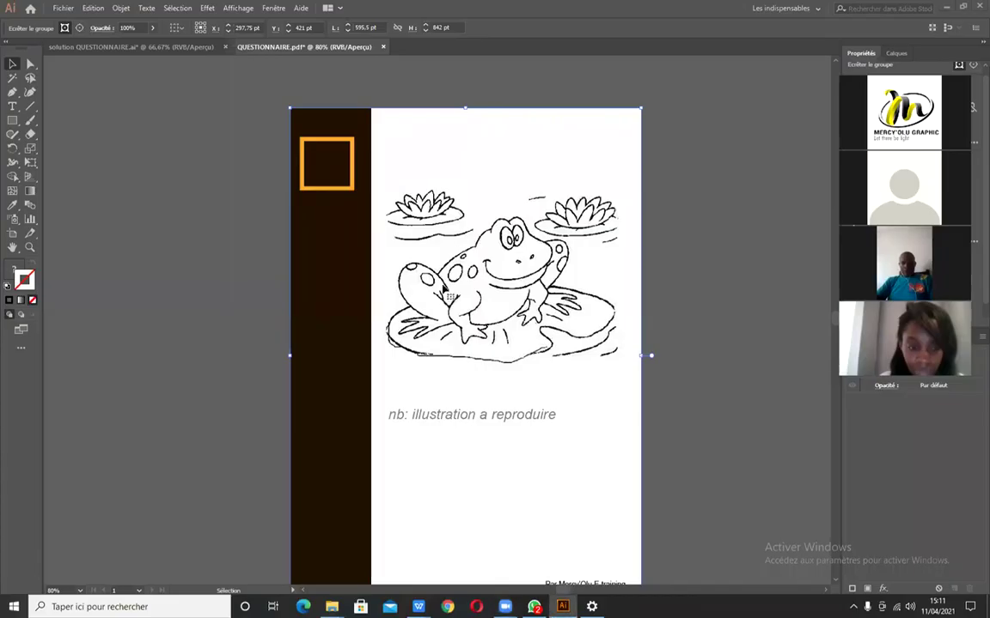
drag(334, 178, 333, 201)
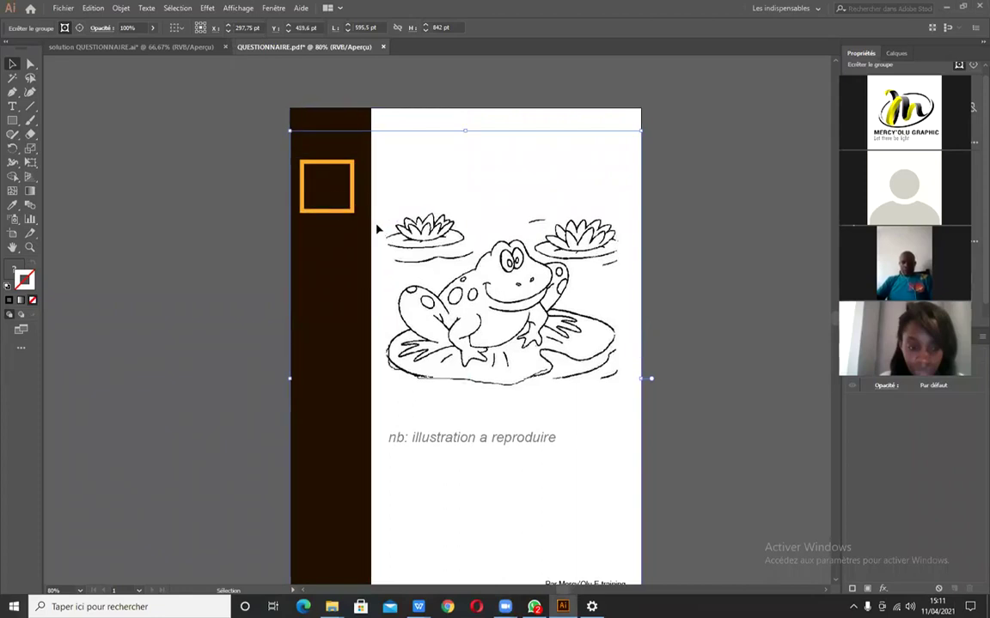
key(Delete)
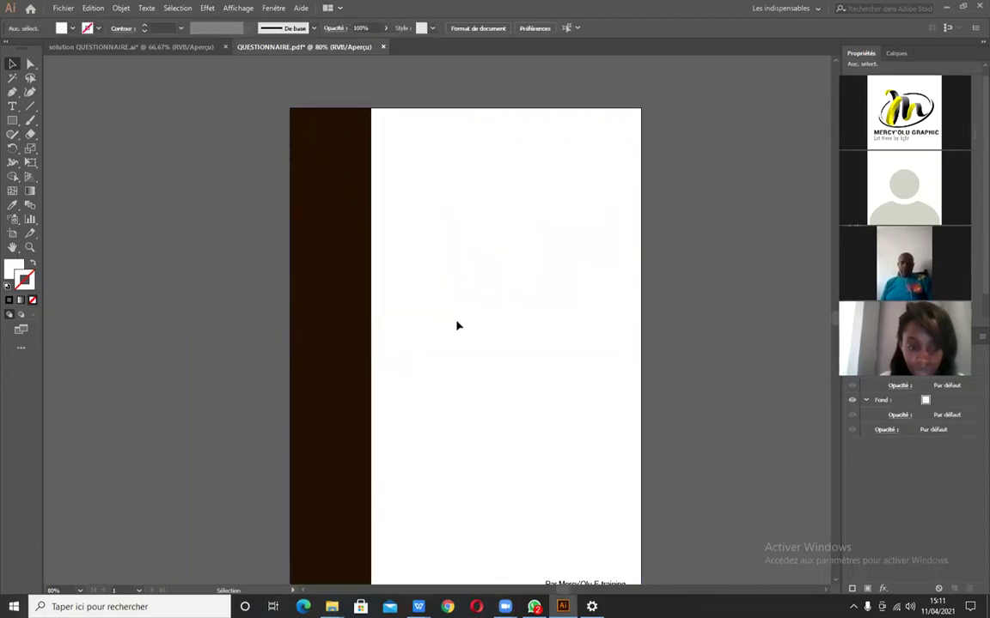
key(ctrl+z)
drag(326, 215, 325, 170)
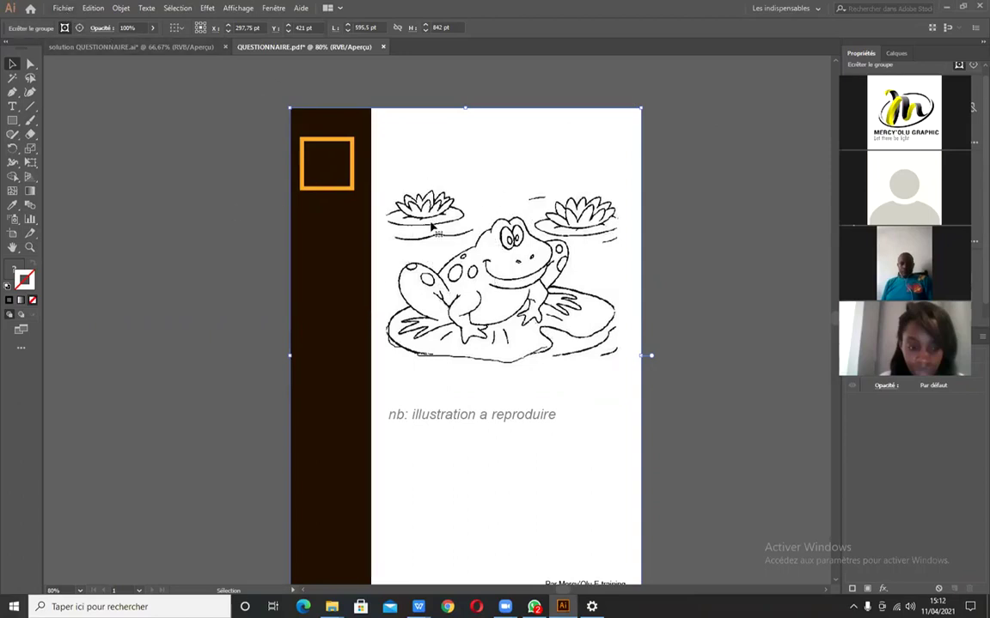
drag(421, 193, 431, 297)
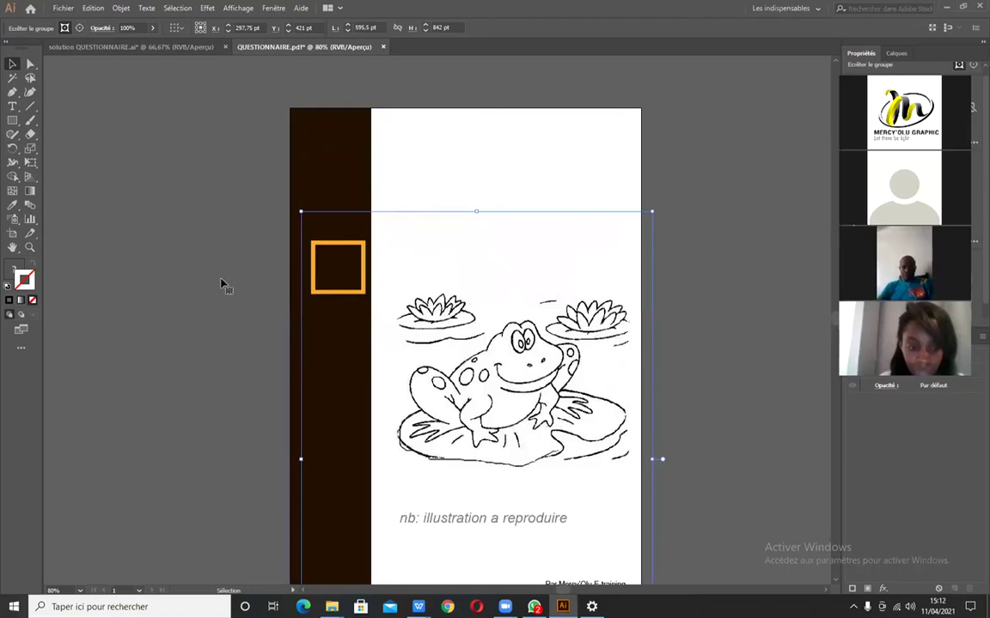
drag(382, 324, 265, 324)
drag(379, 311, 337, 313)
key(ctrl+z)
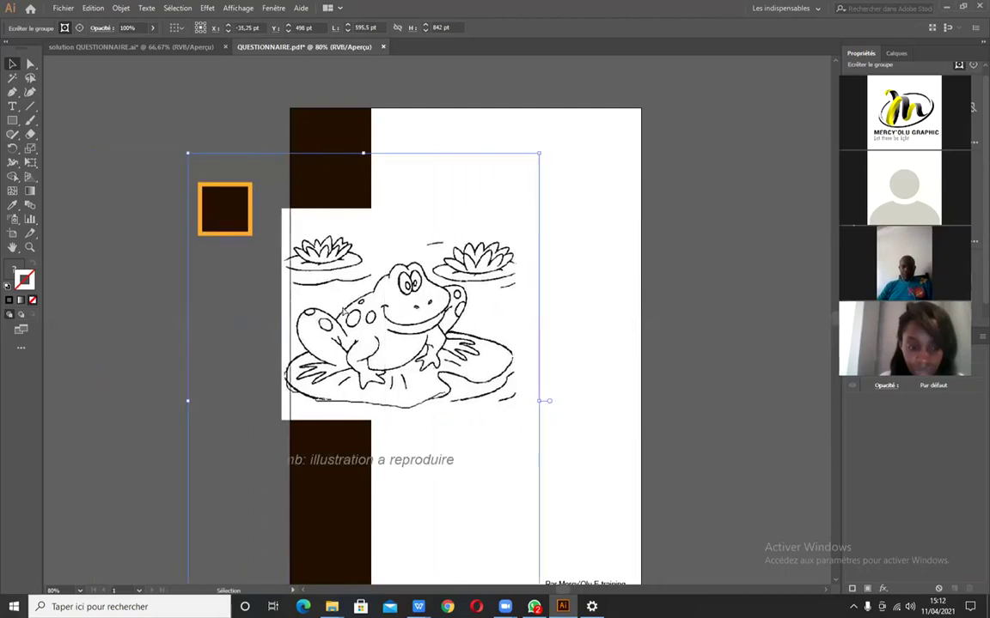
key(ctrl+z)
key(ctrl+shift+z)
key(ctrl+z)
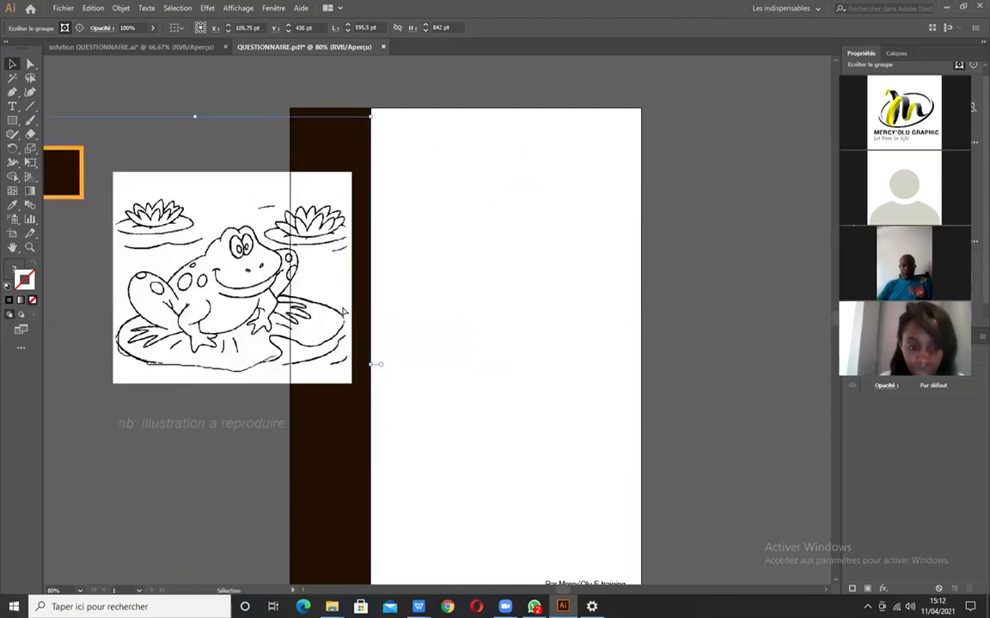
key(ctrl+z)
key(ctrl+z)
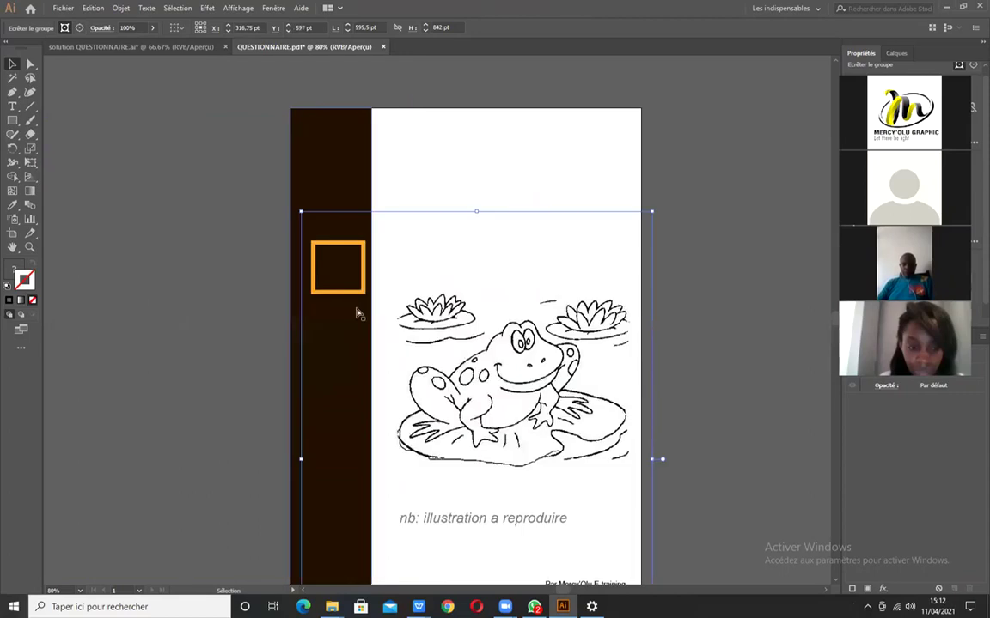
key(ctrl+z)
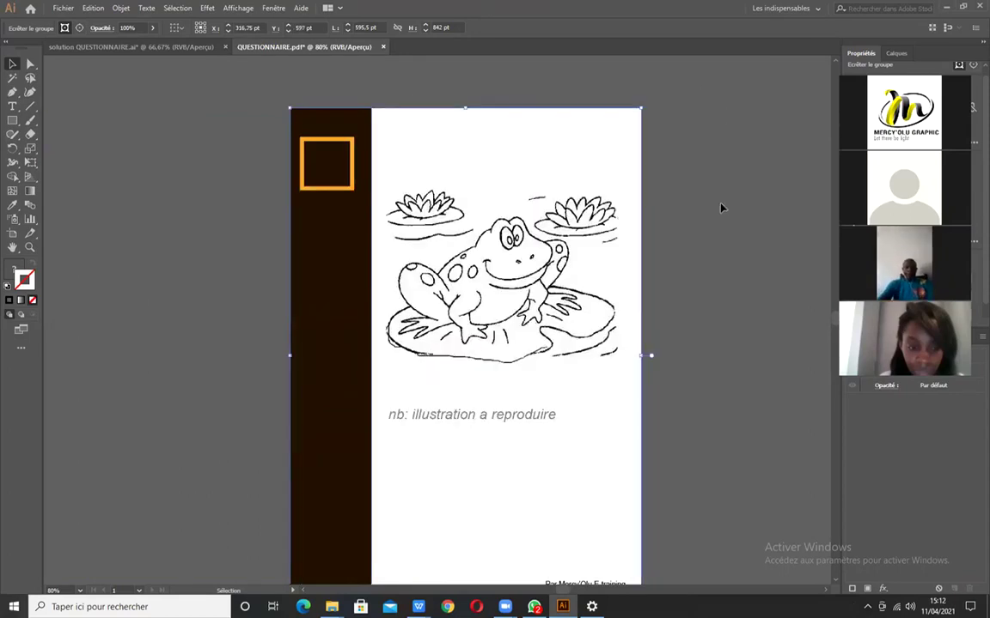
key(ctrl+shift+a)
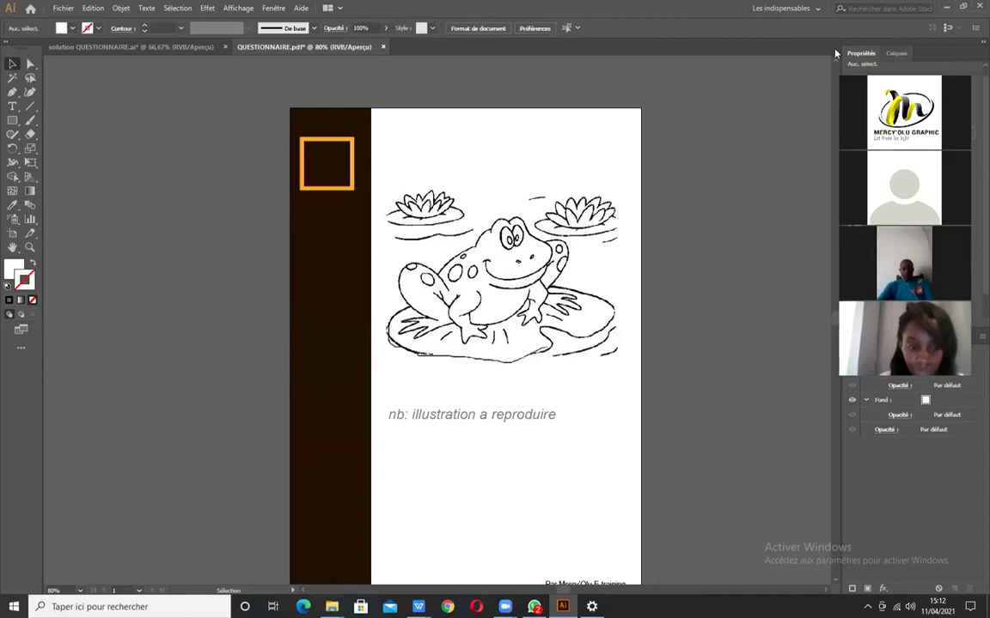
Display the layers list as a floating window beside the page, with Calque 1 expanded, and adjust its width.
click(274, 9)
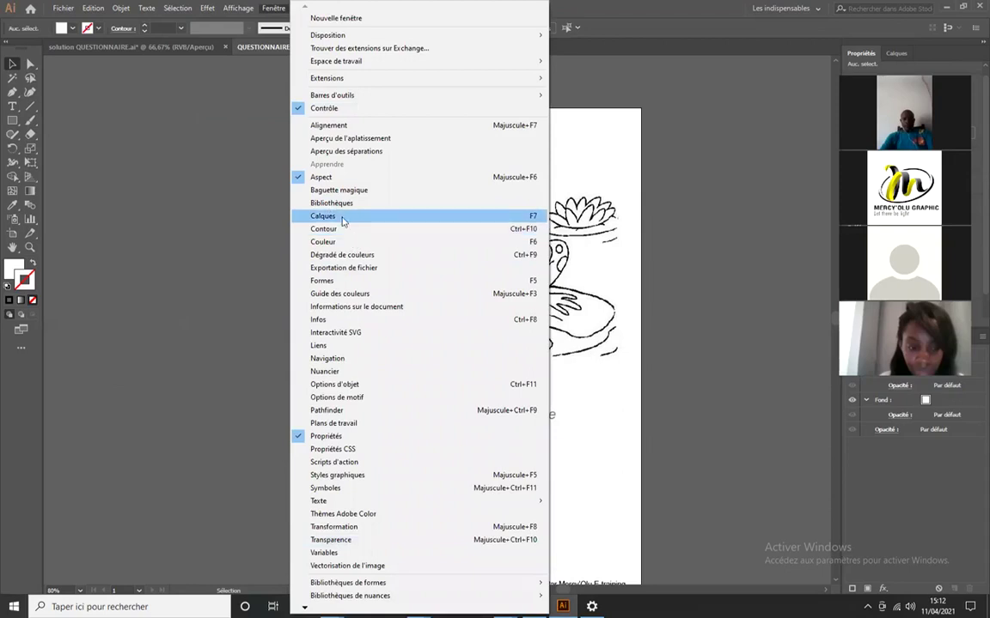
click(896, 57)
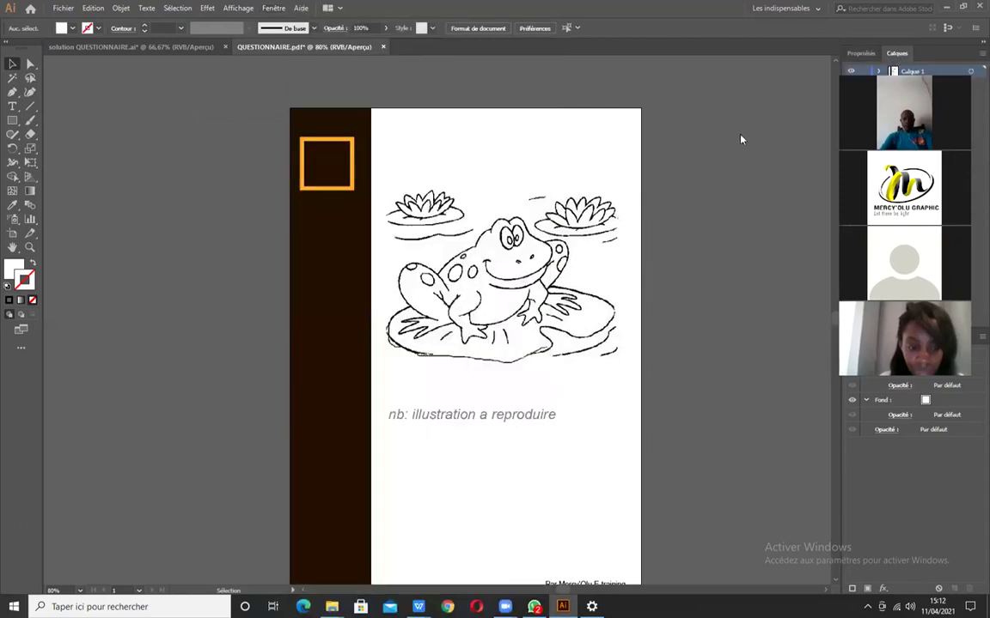
drag(681, 140, 681, 140)
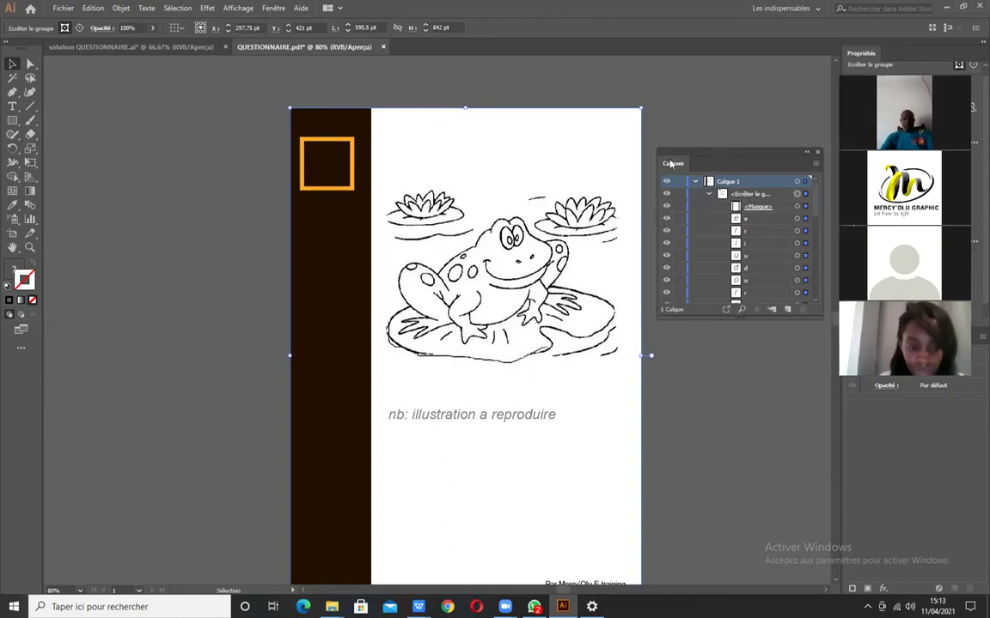
drag(656, 199, 623, 226)
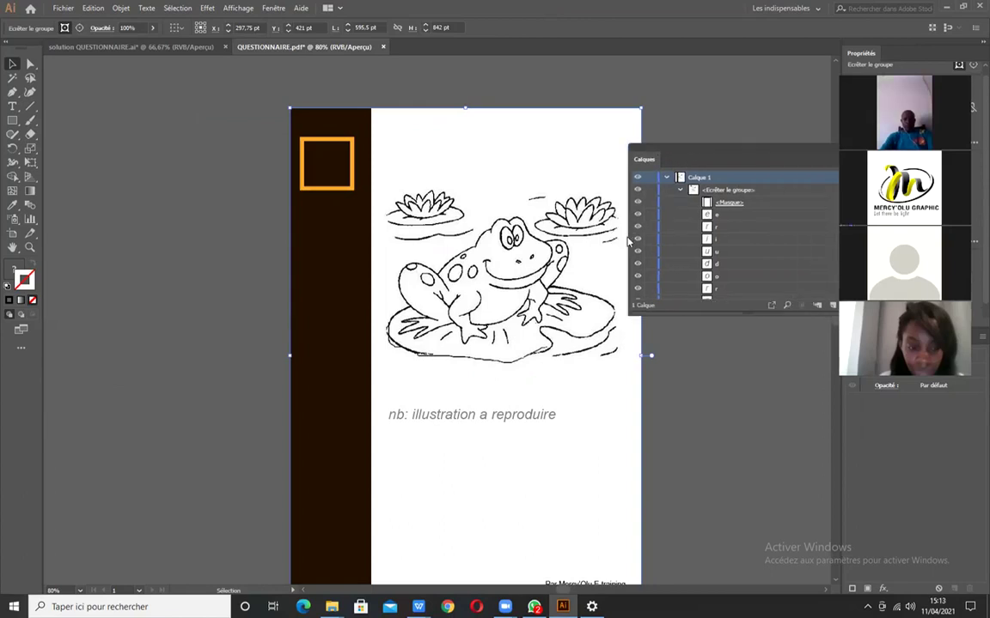
drag(625, 237, 692, 237)
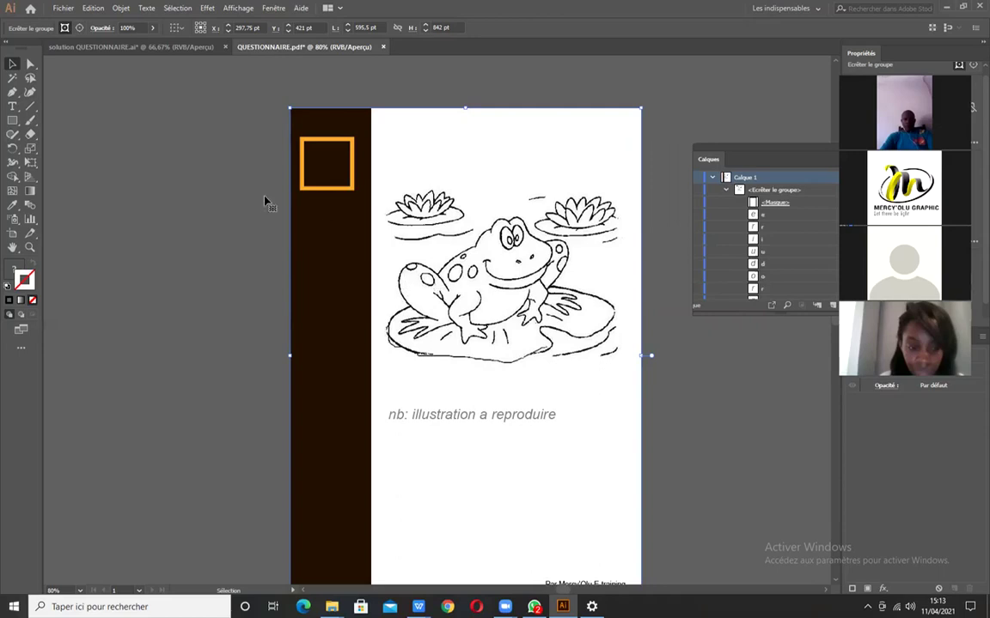
Ungroup the clipped page artwork and delete the dark brown side band.
key(ctrl+shift+g)
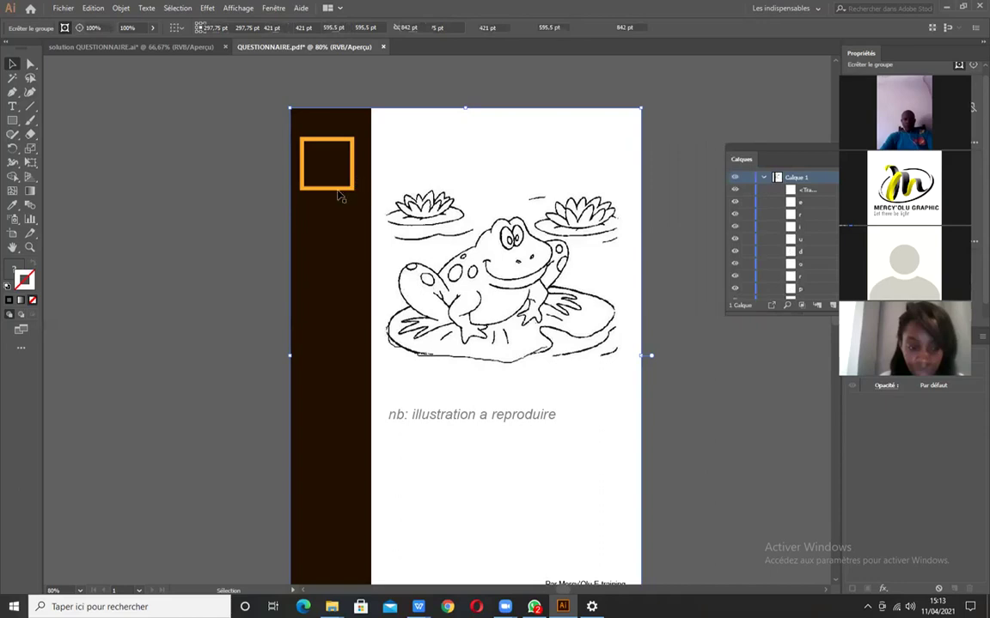
drag(324, 224, 262, 240)
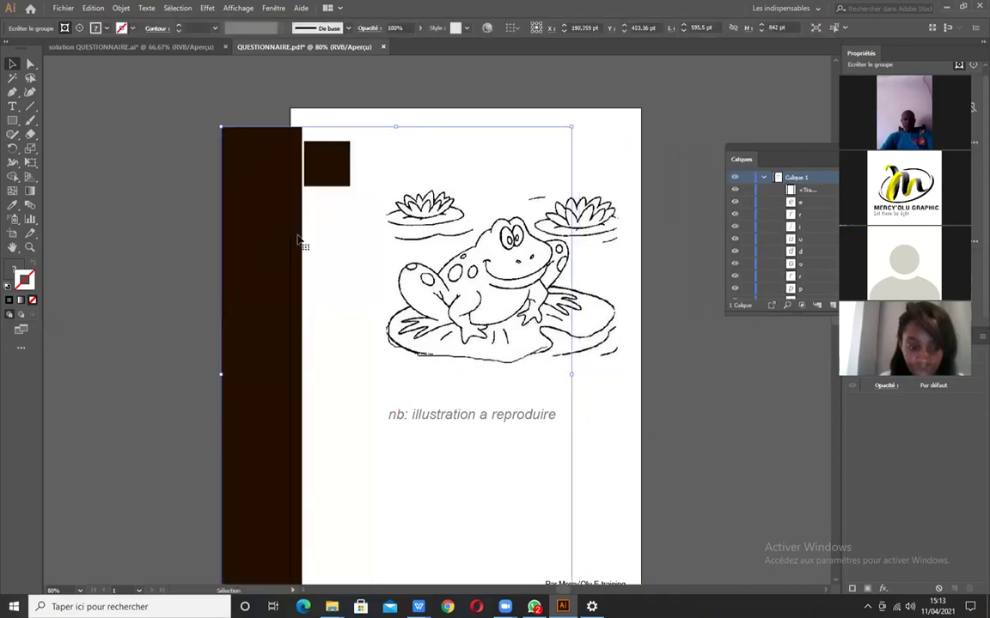
key(Delete)
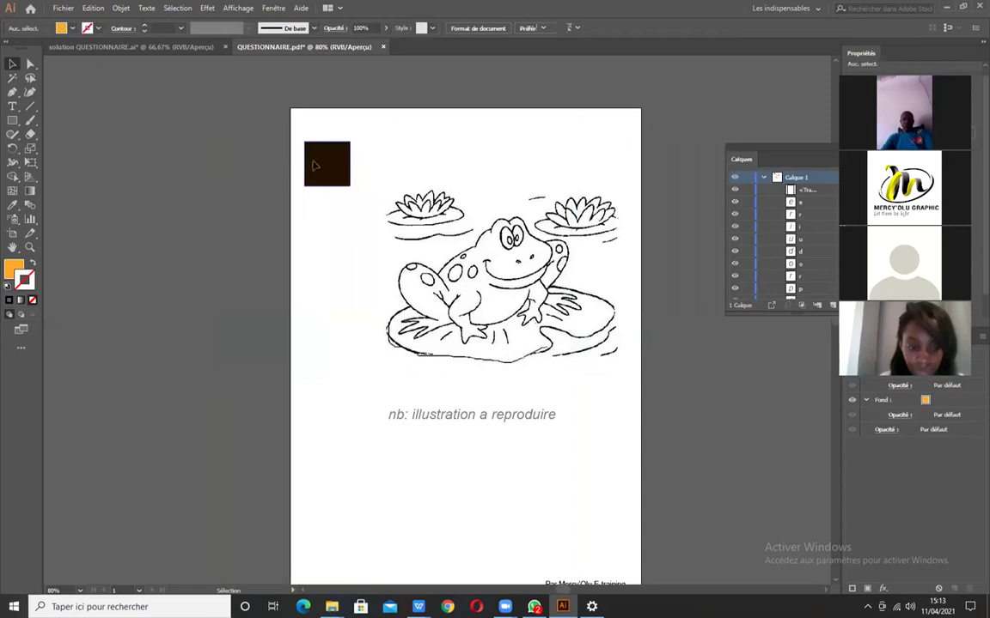
Delete the Ai logo square and the "nb: illustration a reproduire" caption, keeping the frog illustration.
key(ctrl+a)
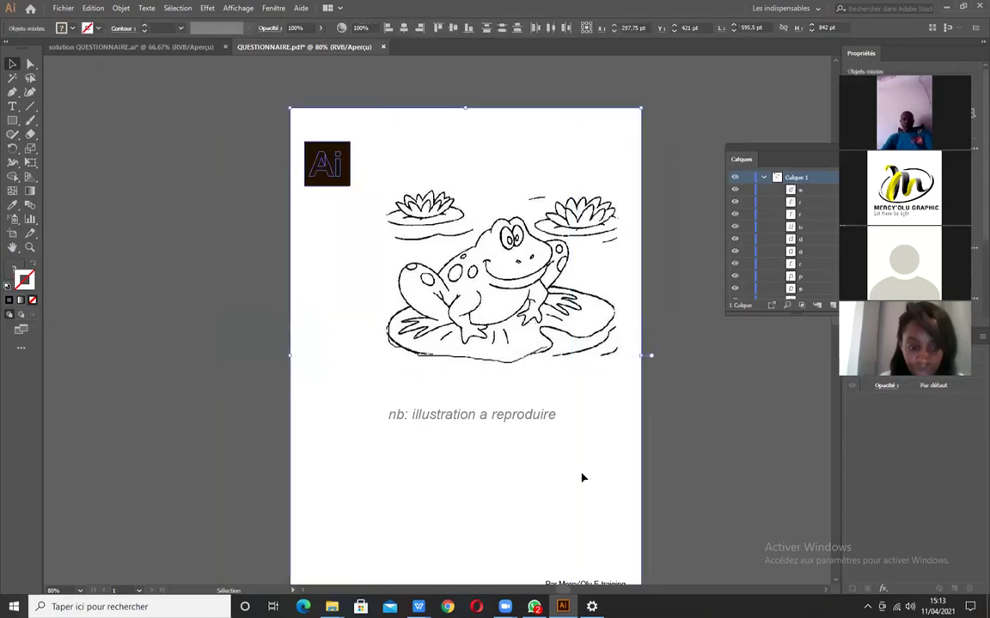
key(Delete)
click(519, 420)
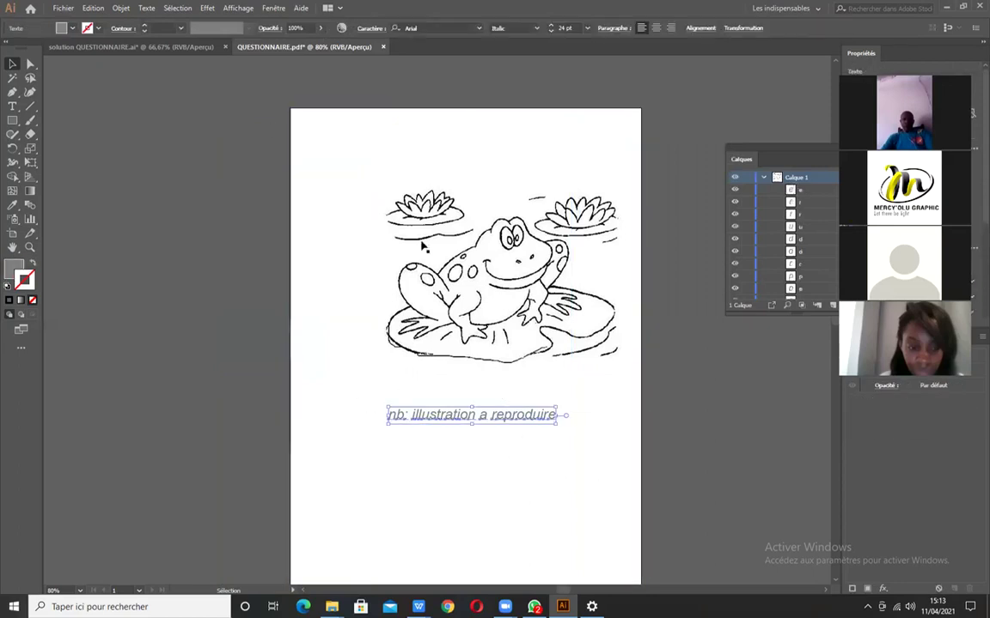
key(Delete)
Move the frog illustration slightly down and left on the page, to about X 322 pt, Y 330 pt.
drag(432, 302, 462, 331)
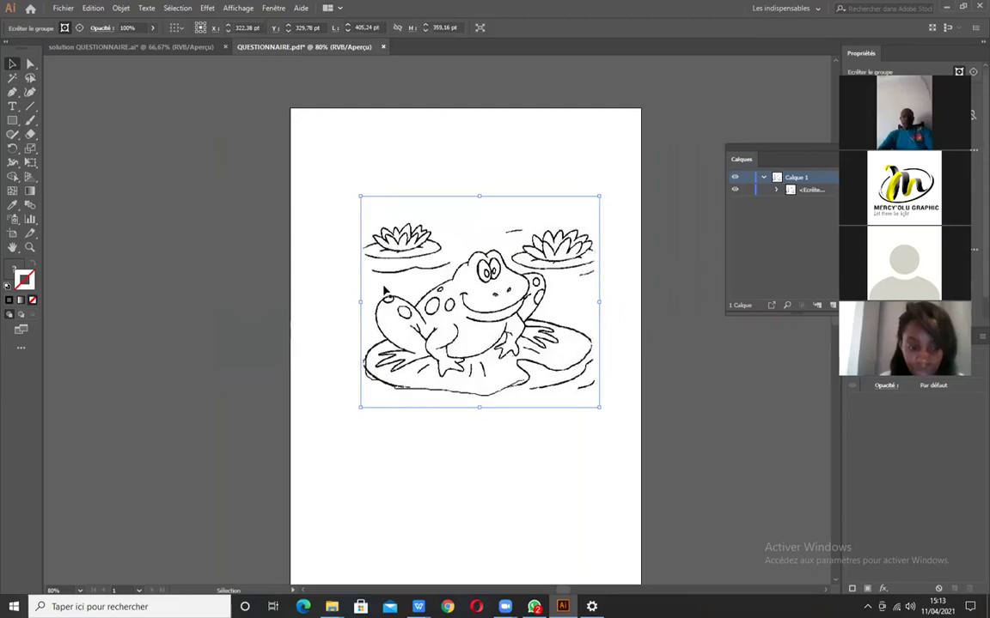
click(348, 262)
key(ctrl+plus)
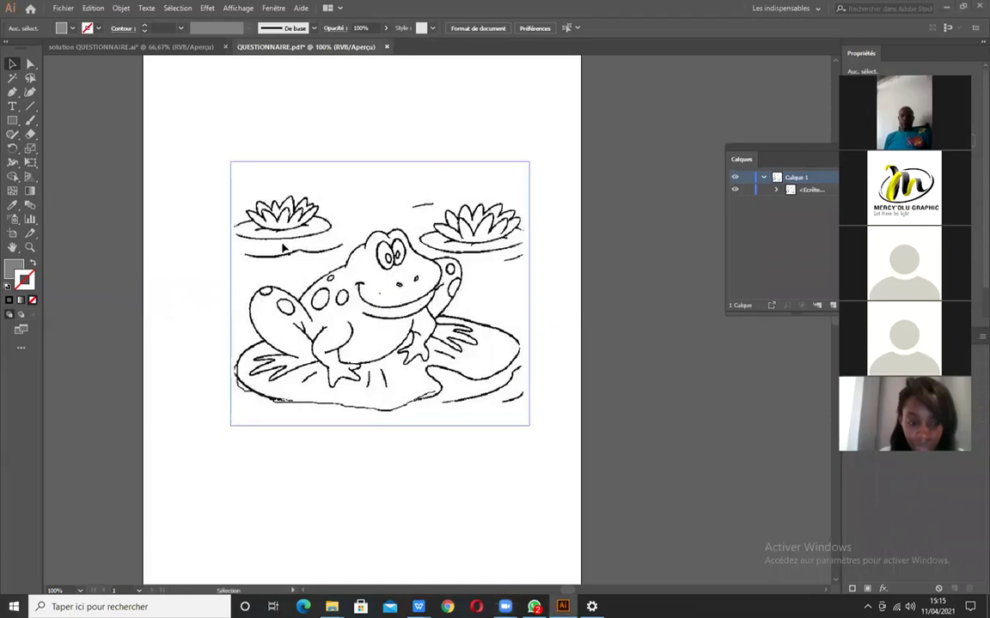
Draw a closed grey-filled triangle about 229 pt wide with the Pen tool in the empty area below the frog.
click(13, 93)
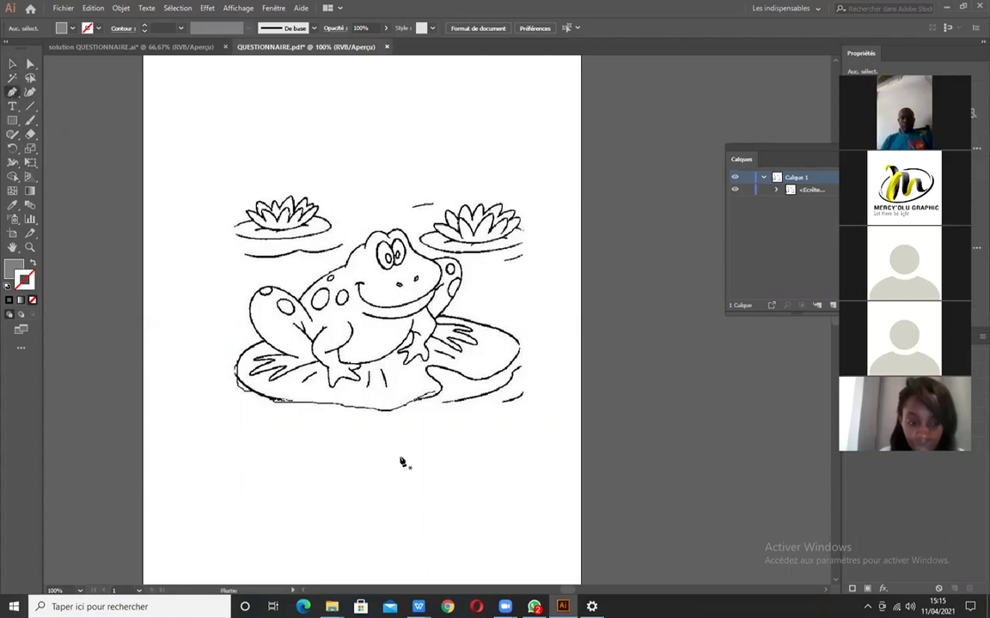
scroll(394, 447, up, 1)
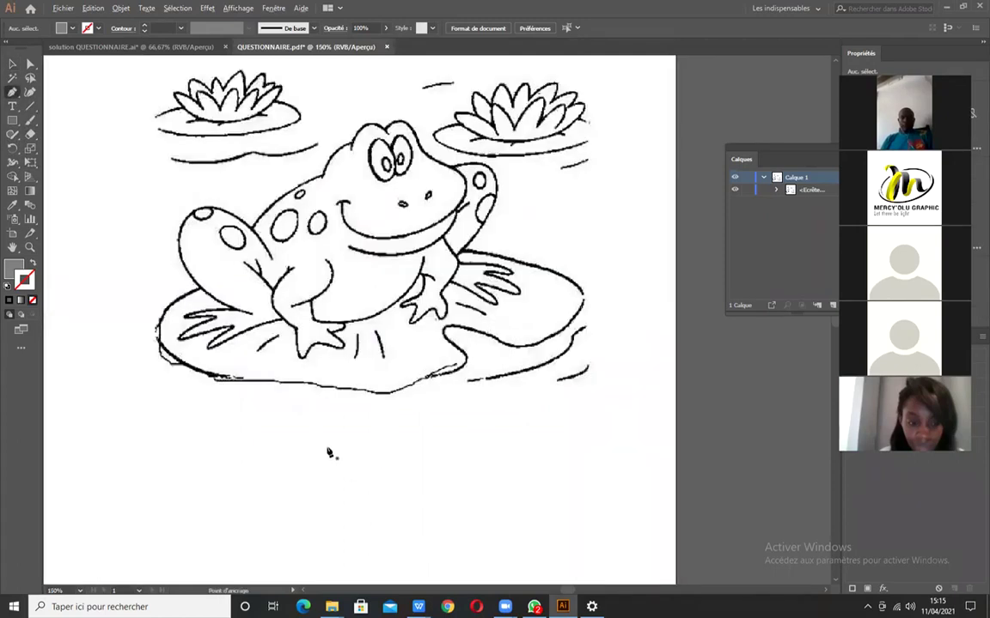
scroll(297, 469, down, 1)
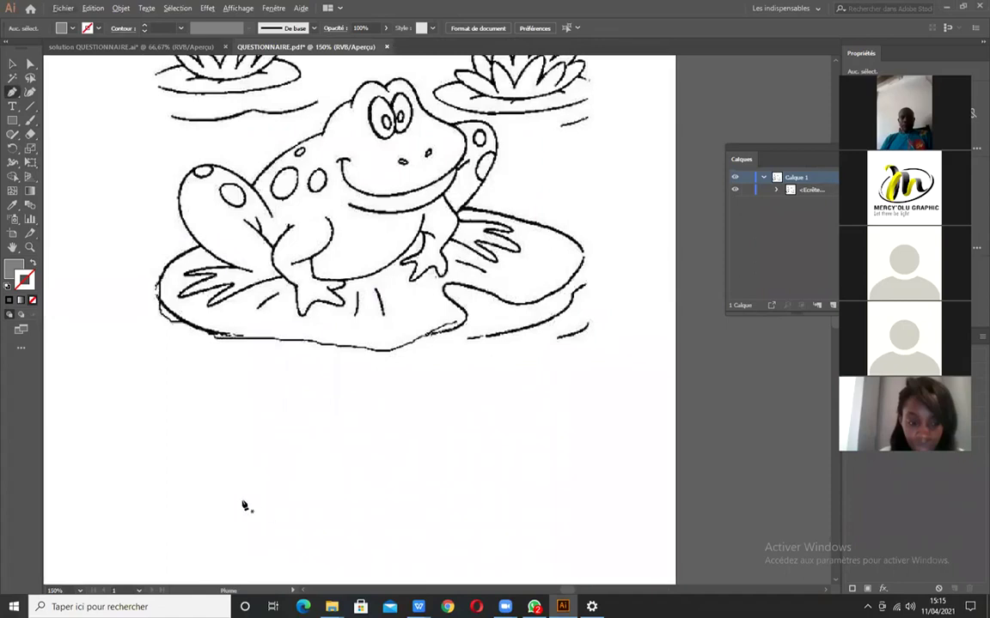
drag(180, 543, 240, 507)
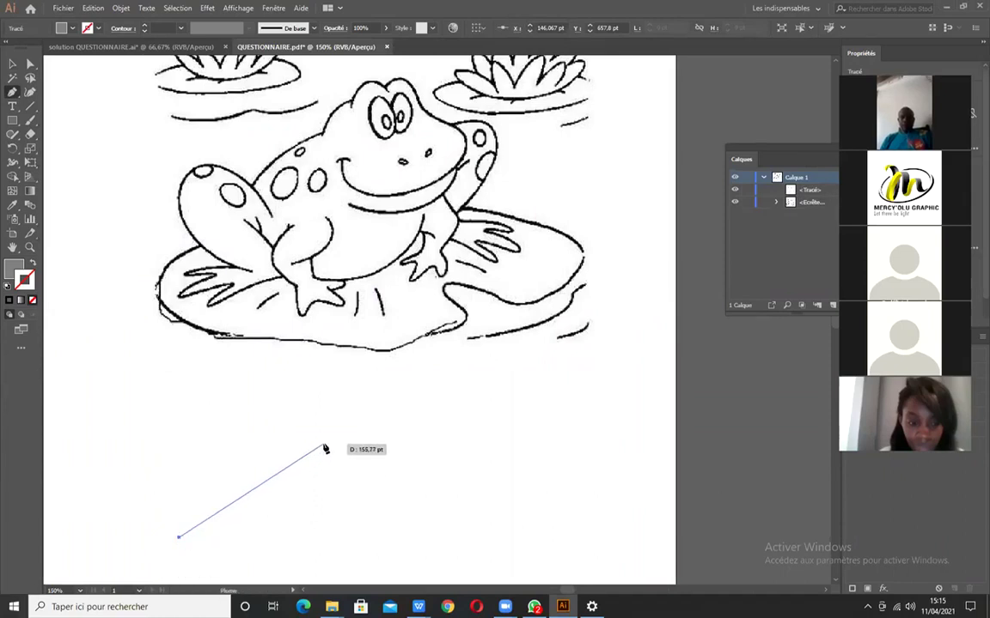
click(324, 447)
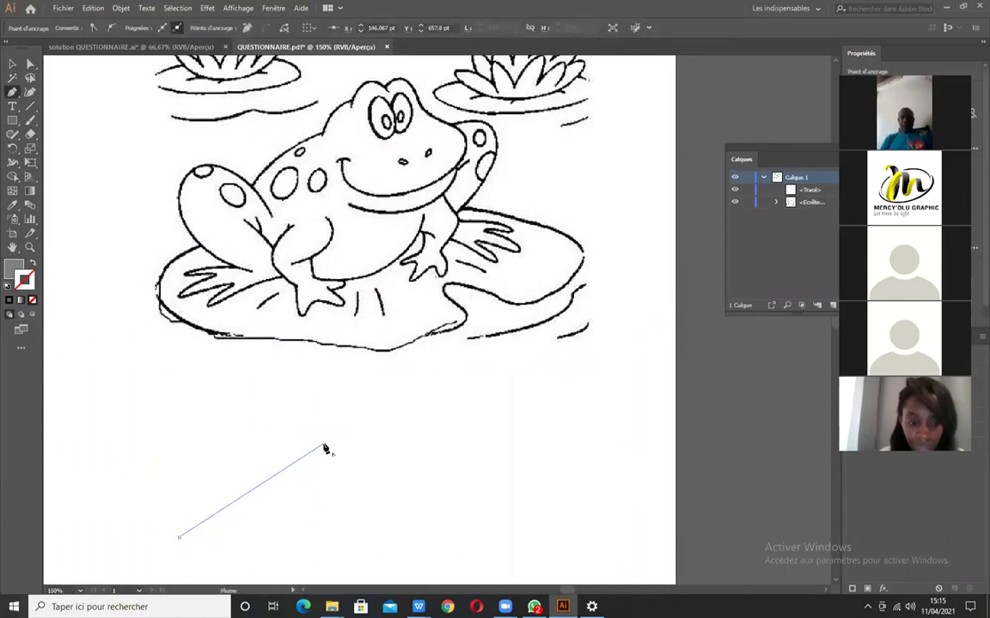
click(427, 554)
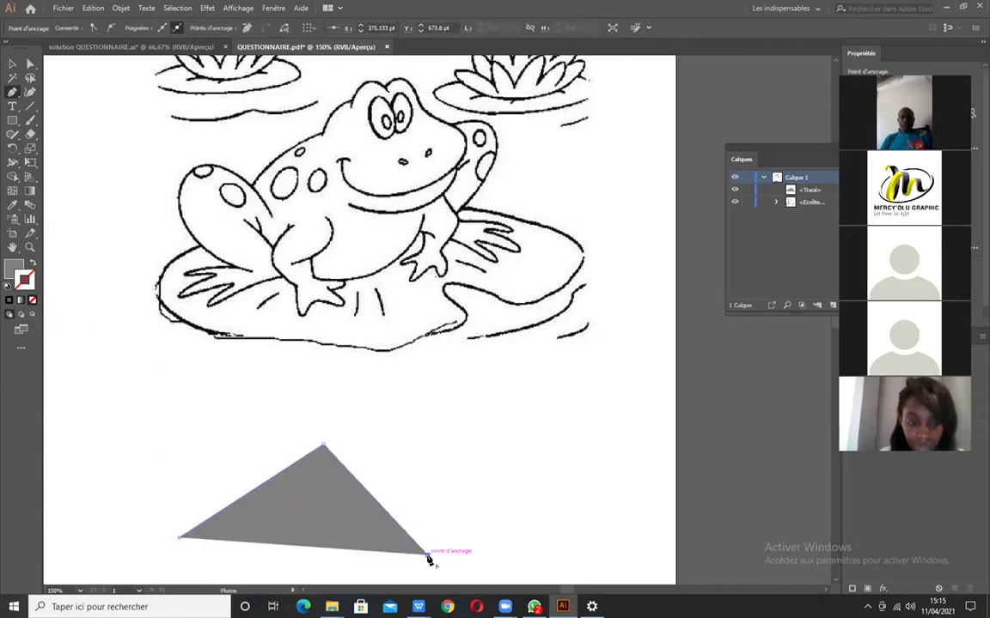
click(181, 539)
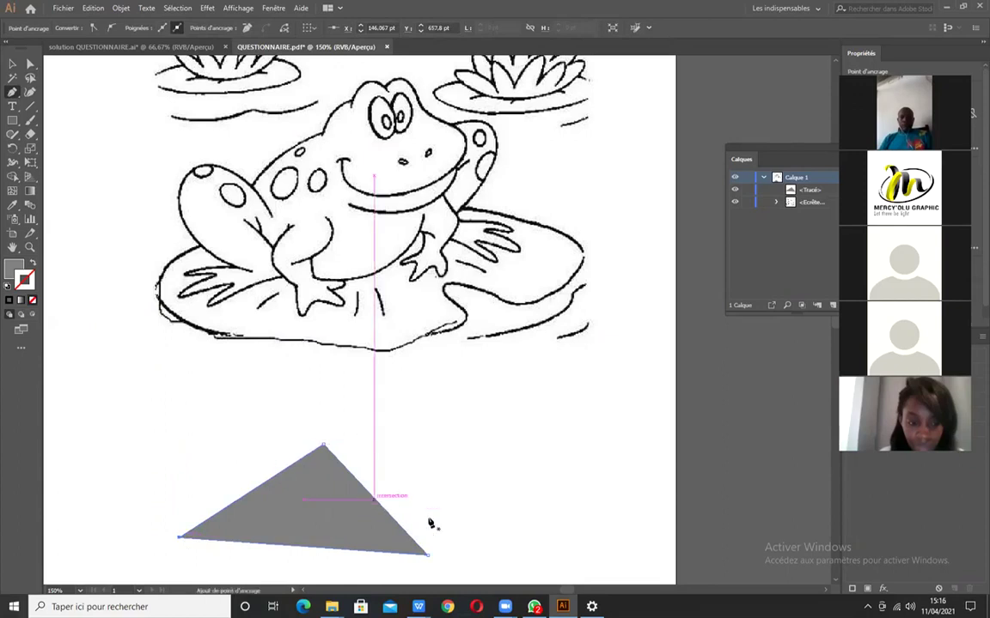
scroll(427, 519, up, 3)
drag(307, 487, 472, 302)
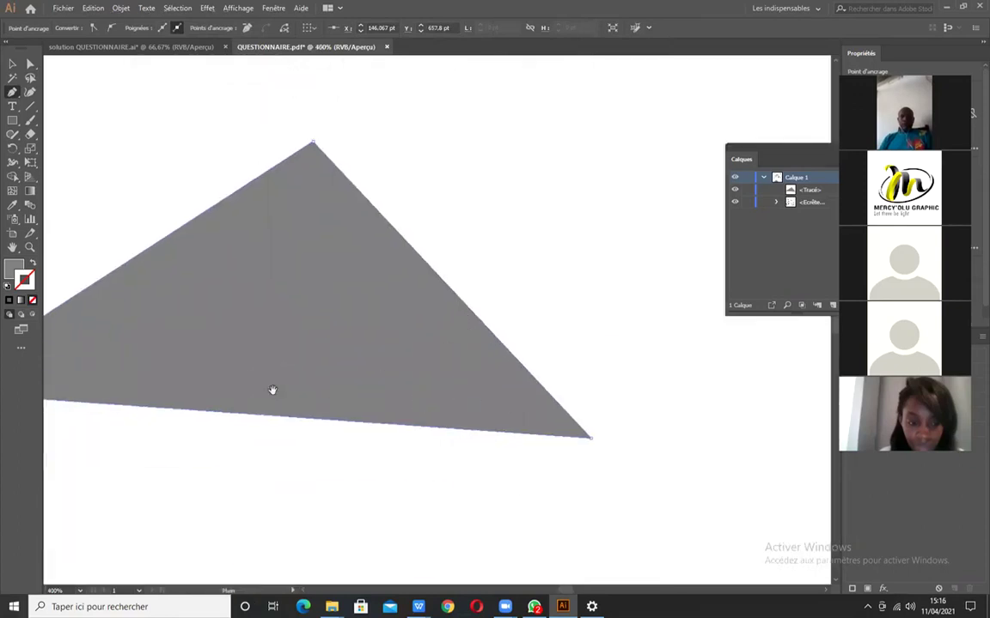
drag(272, 393, 433, 409)
scroll(433, 408, down, 1)
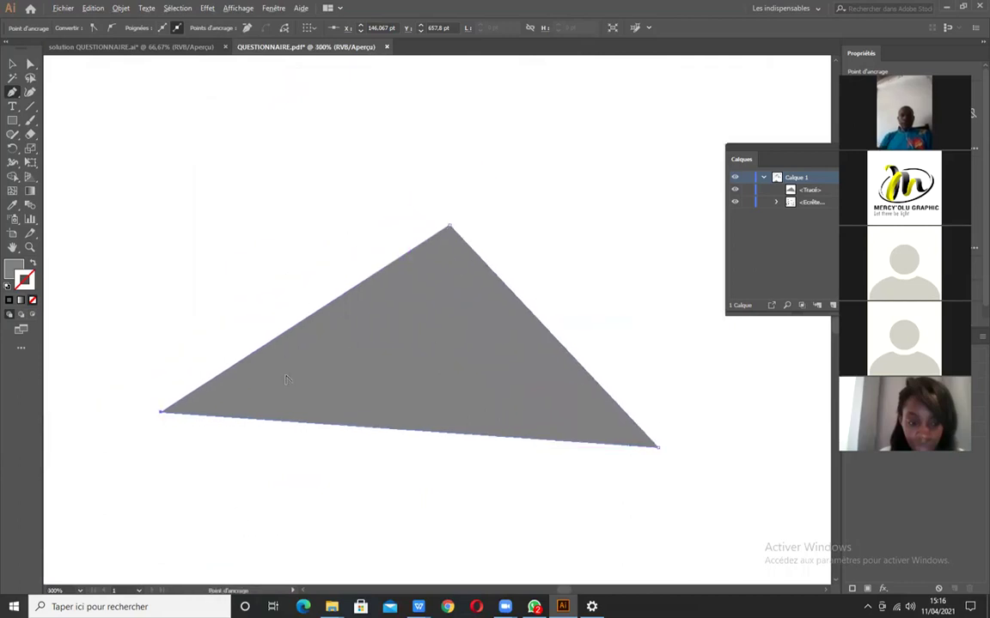
scroll(286, 378, down, 2)
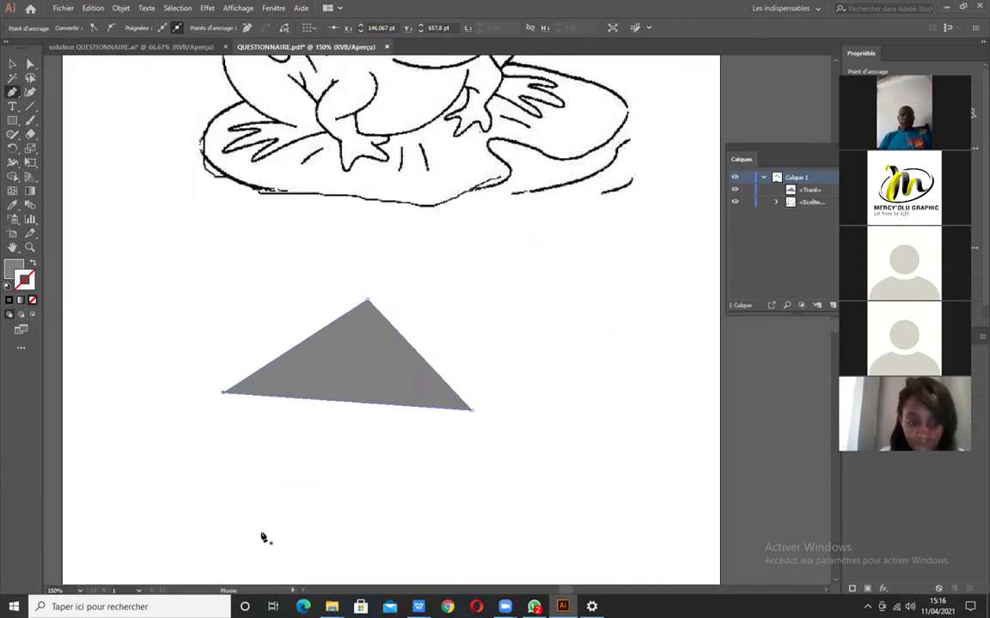
Draw a closed grey dome shape about 236 pt wide with the Pen tool below the triangle, with a smooth curved top point.
mouse_move(260, 537)
mouse_down()
mouse_move(353, 498)
mouse_move(260, 536)
mouse_up()
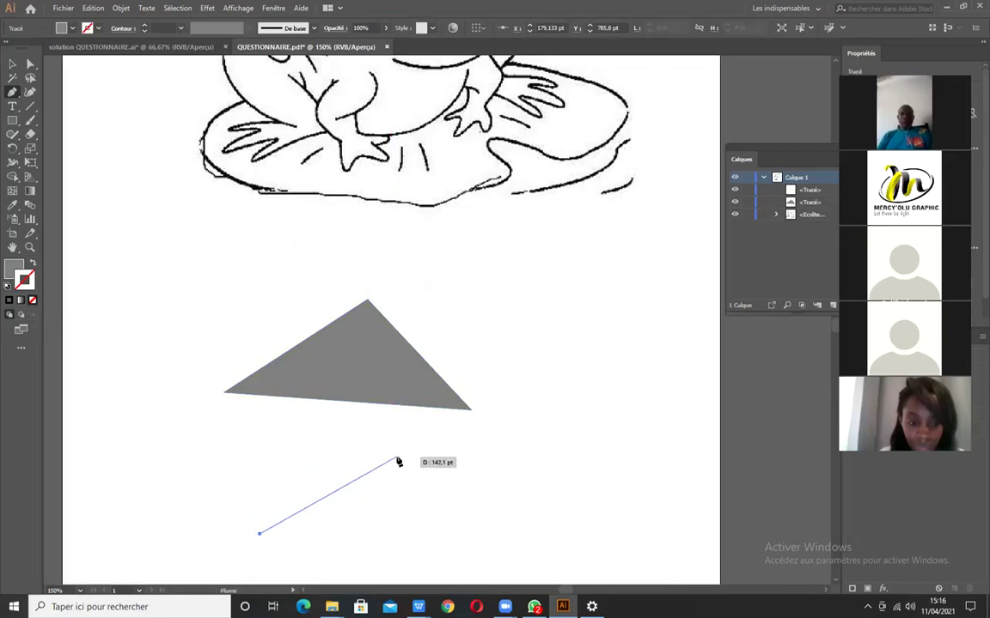
drag(396, 462, 499, 461)
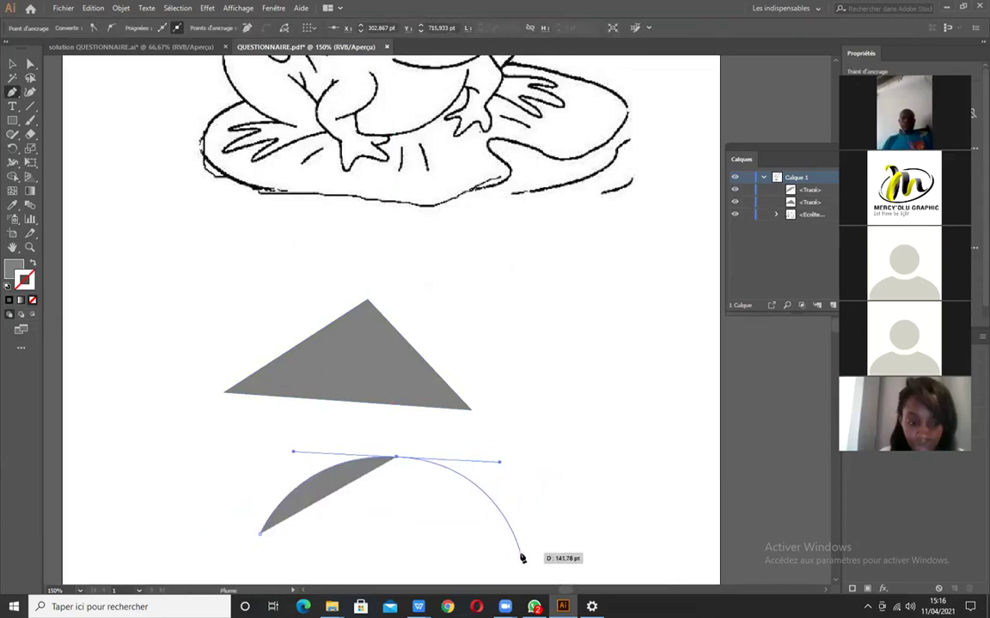
click(522, 553)
click(261, 534)
Examine the dome's smooth top anchor with its direction handles and its two corner anchors up close.
alt+scroll(439, 502, up, 2)
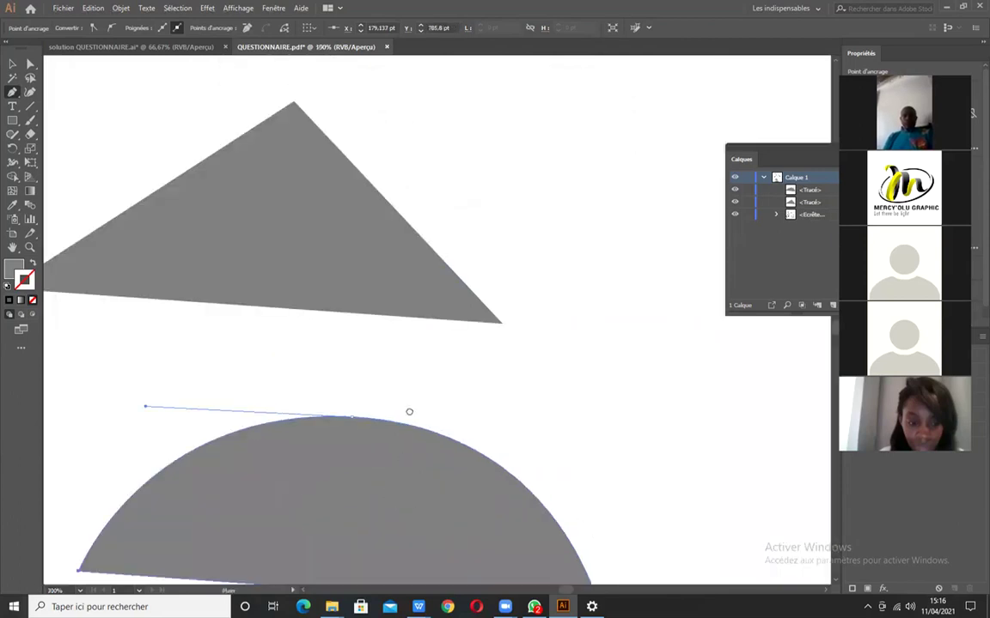
scroll(408, 410, down, 3)
key(a)
click(372, 264)
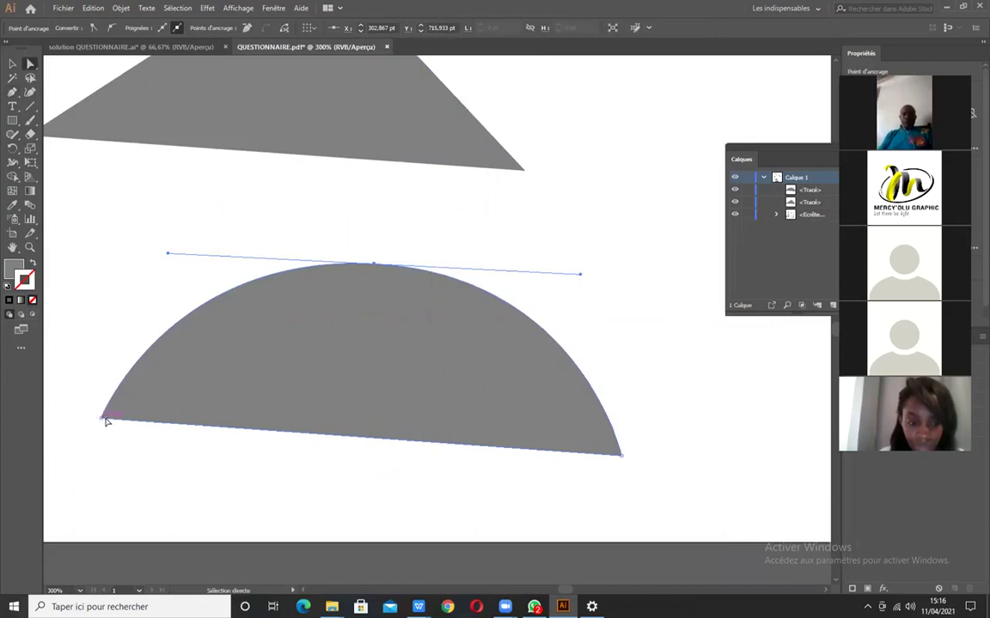
scroll(104, 420, up, 1)
scroll(99, 451, up, 3)
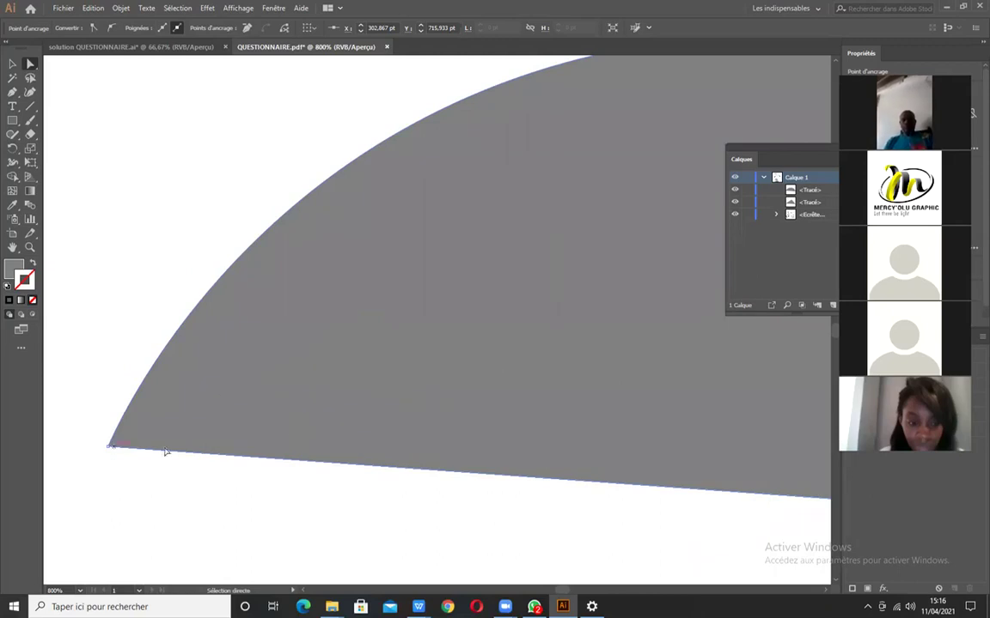
drag(696, 349, 314, 326)
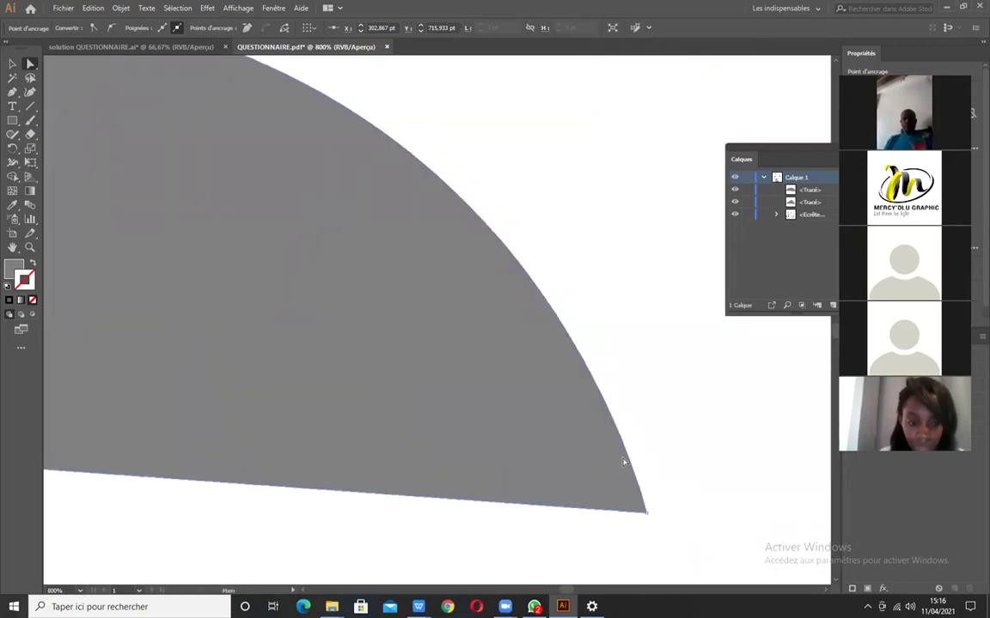
scroll(585, 457, up, 10)
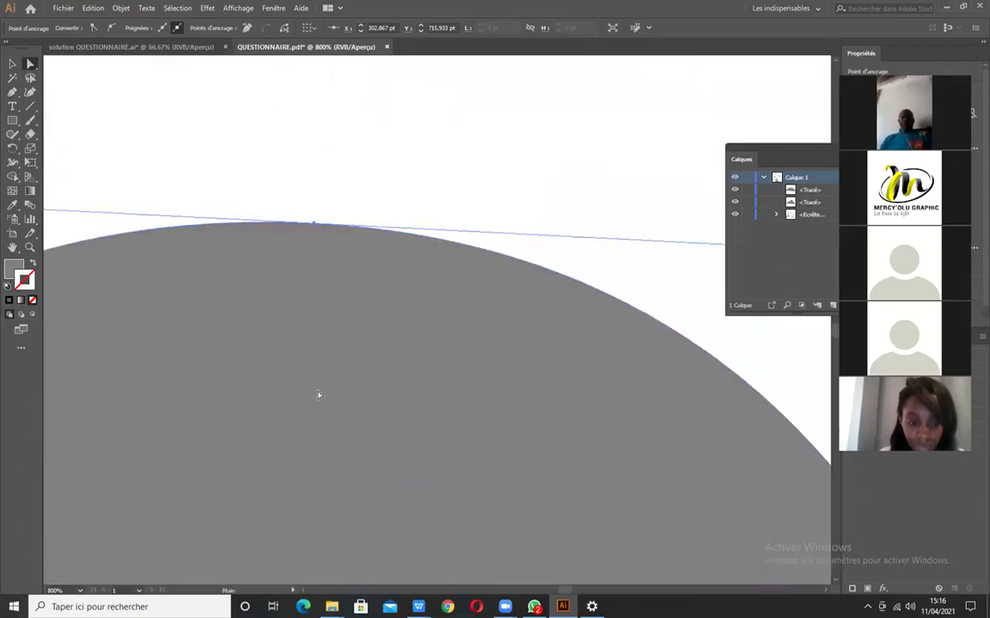
scroll(286, 356, down, 4)
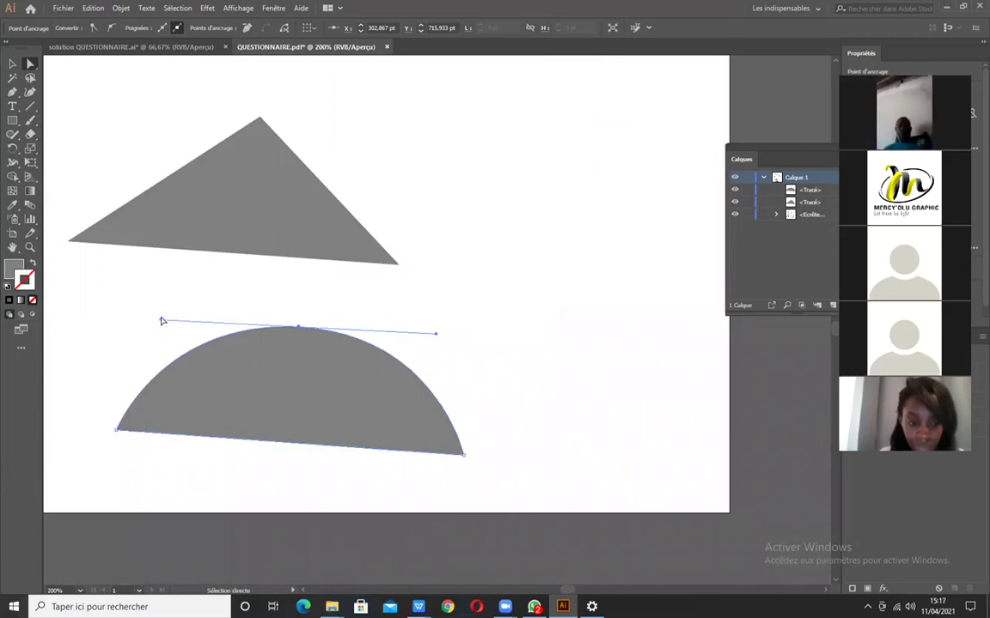
Tilt the direction handles of the dome's top anchor so the curve slopes down on its right side.
click(440, 342)
click(302, 333)
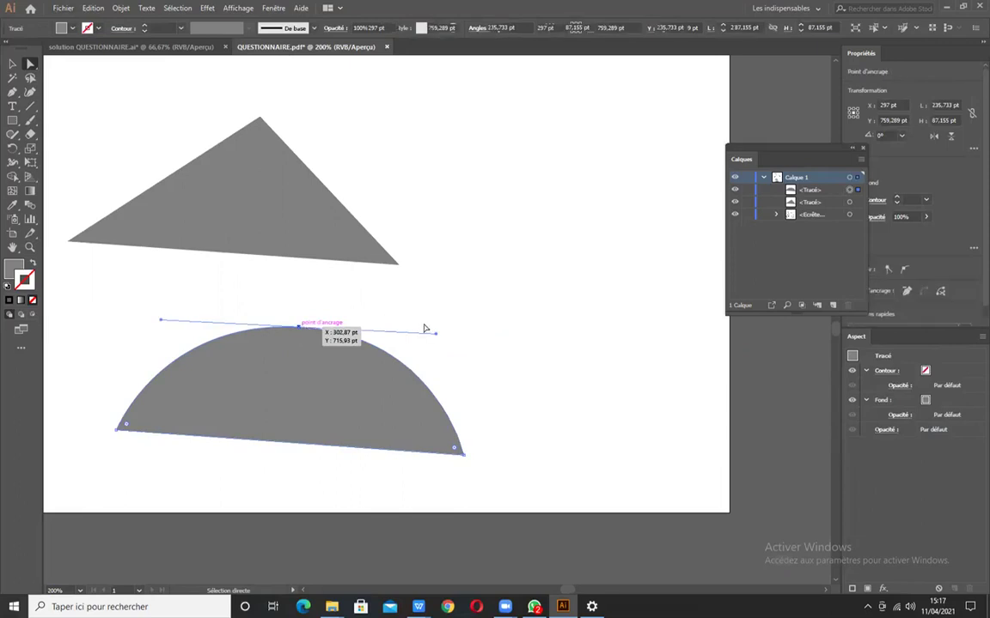
drag(435, 338, 455, 373)
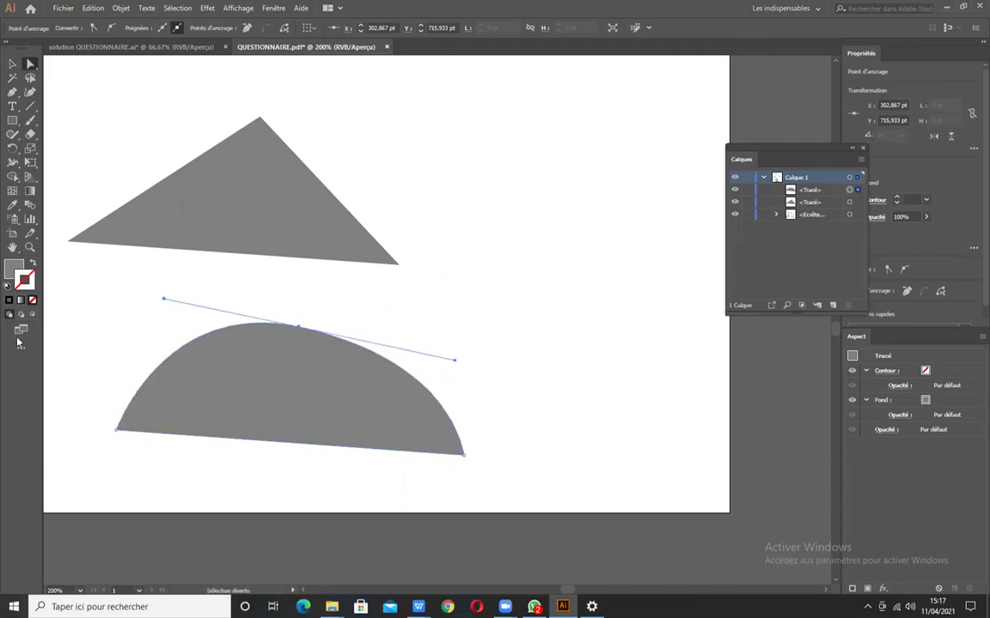
Delete the grey dome and the grey triangle from the area below the frog.
key(v)
click(307, 396)
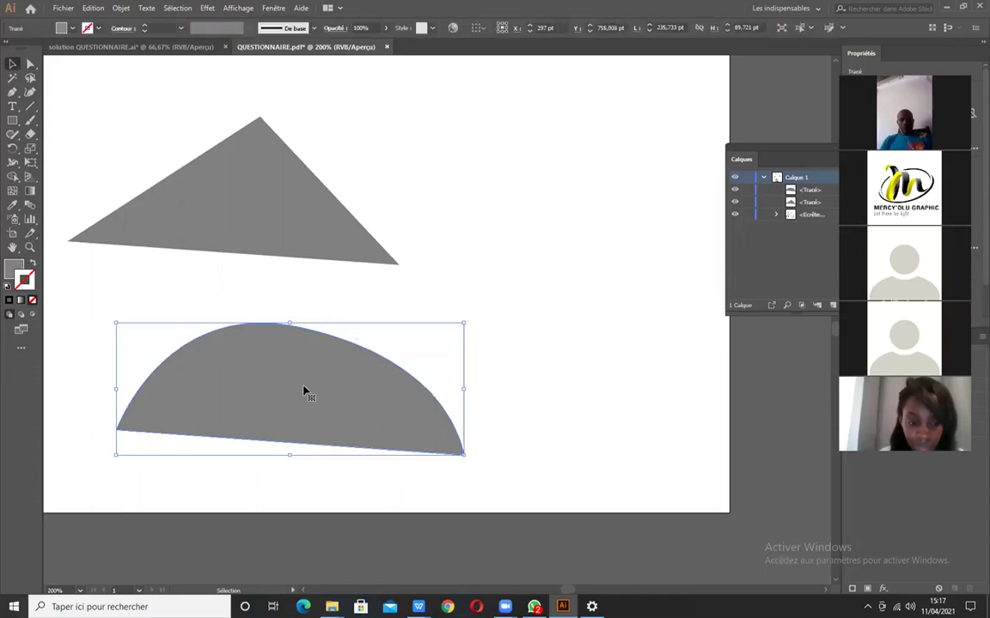
key(Delete)
click(234, 243)
key(Delete)
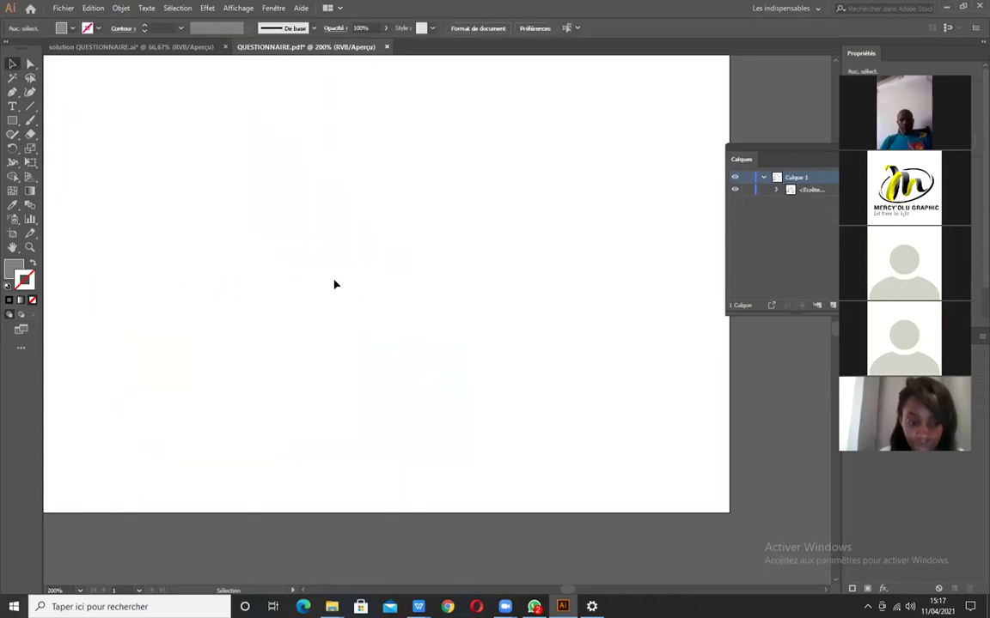
Try to trace the frog's back from the left thigh to the base of the head with the Pen tool, and undo it.
key(space)
drag(331, 279, 320, 433)
drag(378, 225, 357, 403)
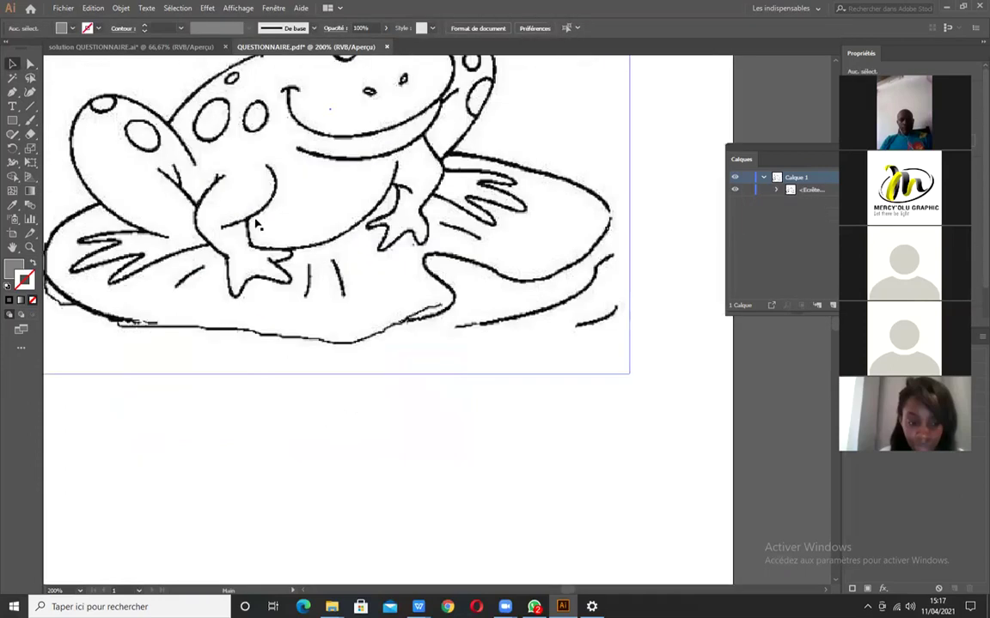
key(ctrl+1)
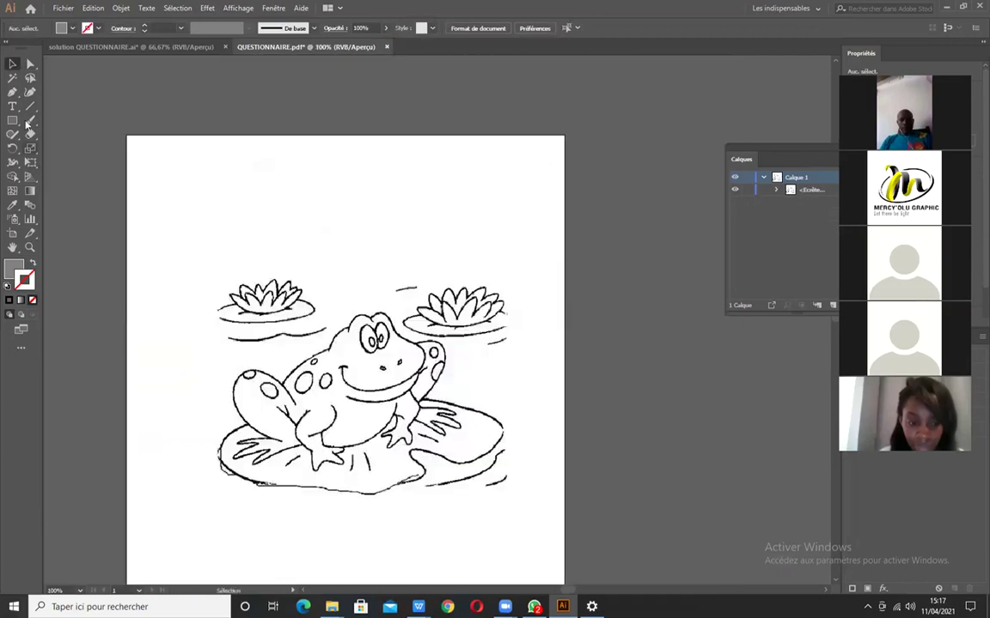
click(13, 92)
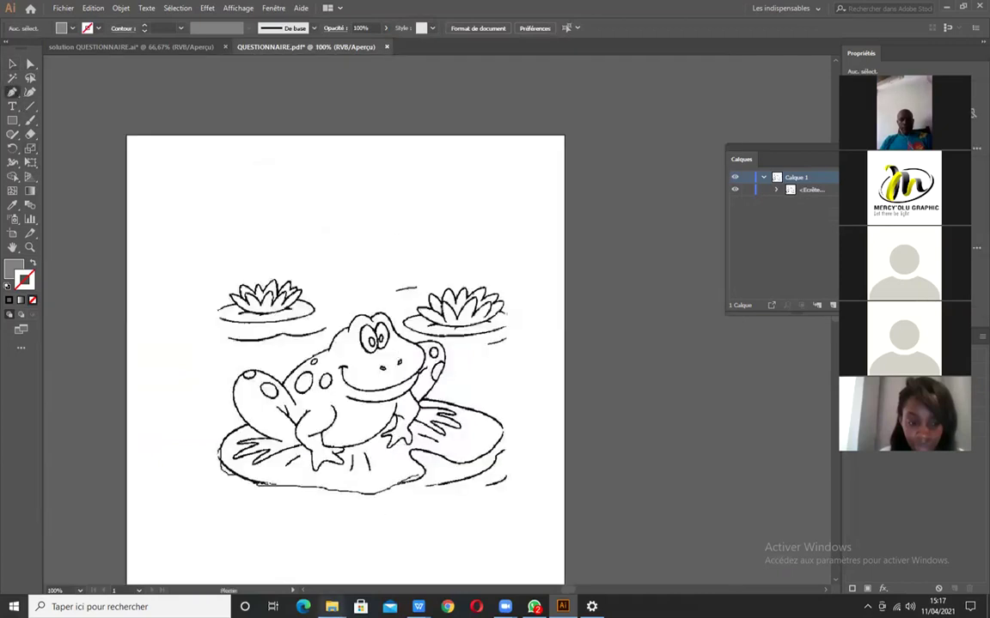
scroll(304, 365, up, 2)
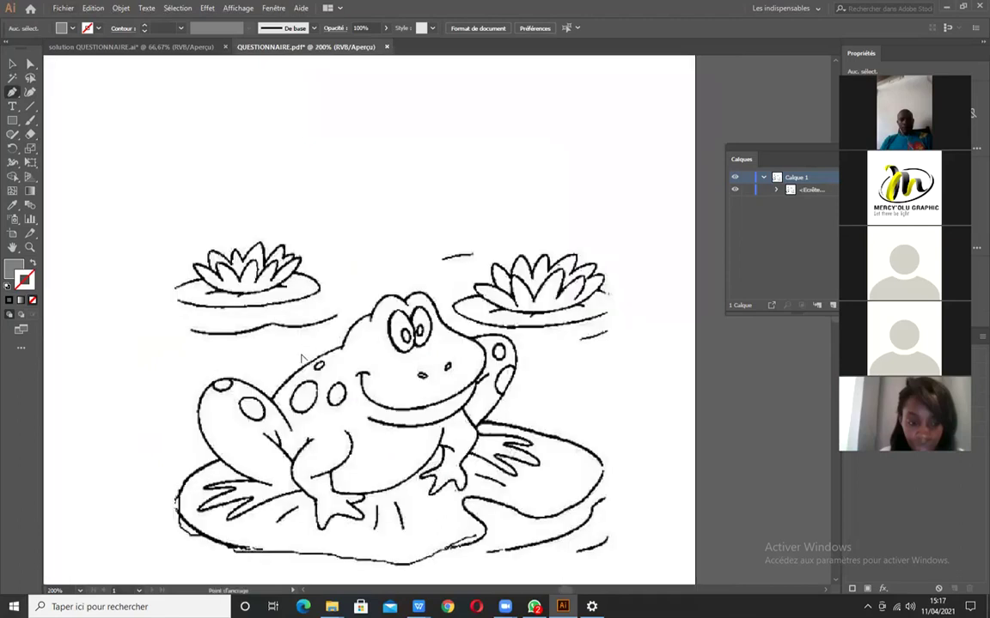
scroll(273, 421, up, 1)
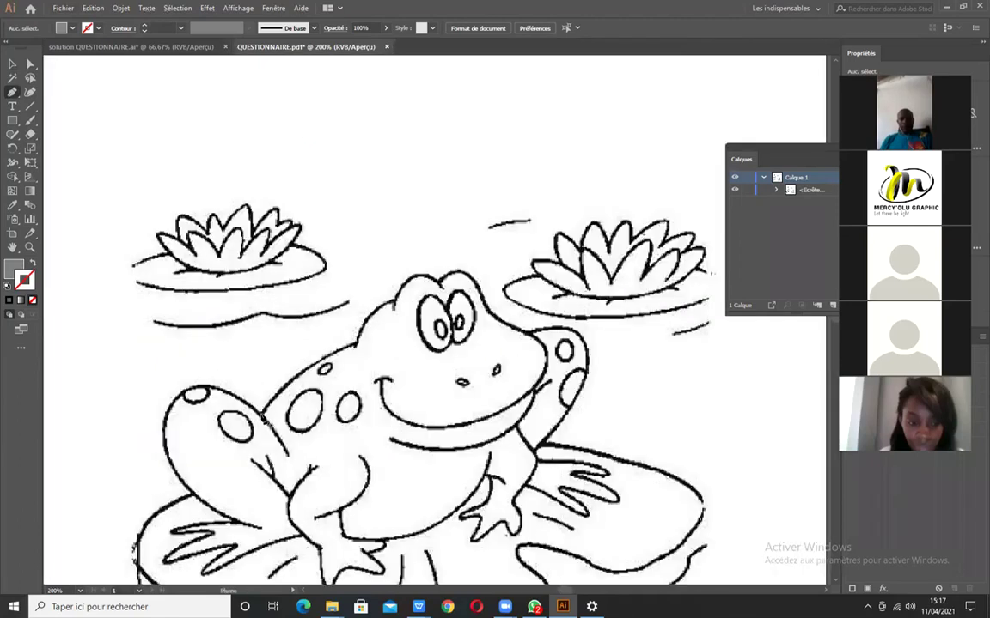
click(263, 417)
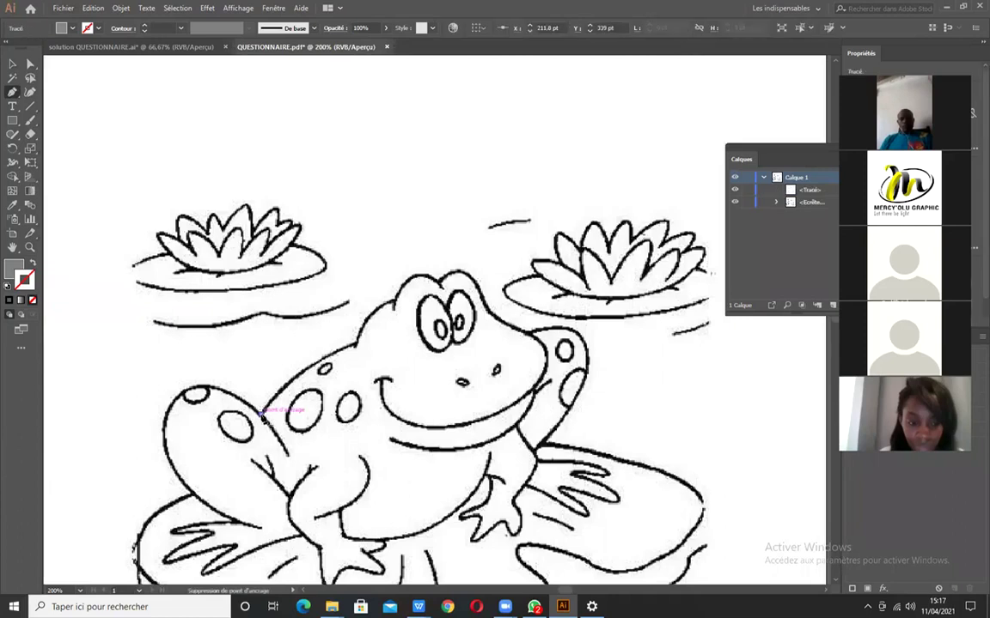
drag(355, 347, 414, 337)
key(ctrl+z)
key(ctrl+z)
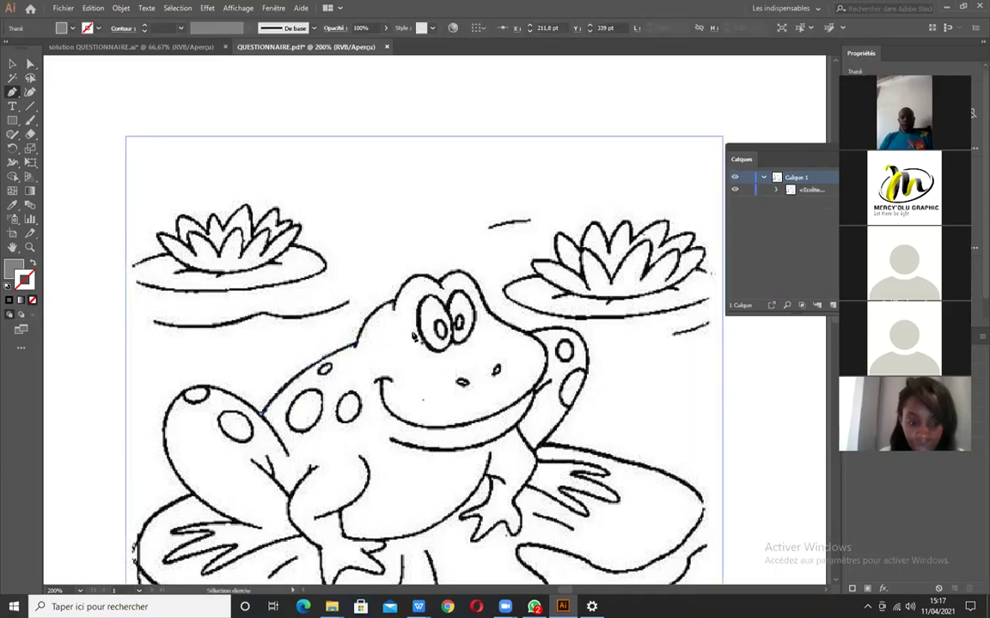
Move the unlocked frog illustration around the page and leave it at about X 287 pt, Y 402 pt.
click(12, 64)
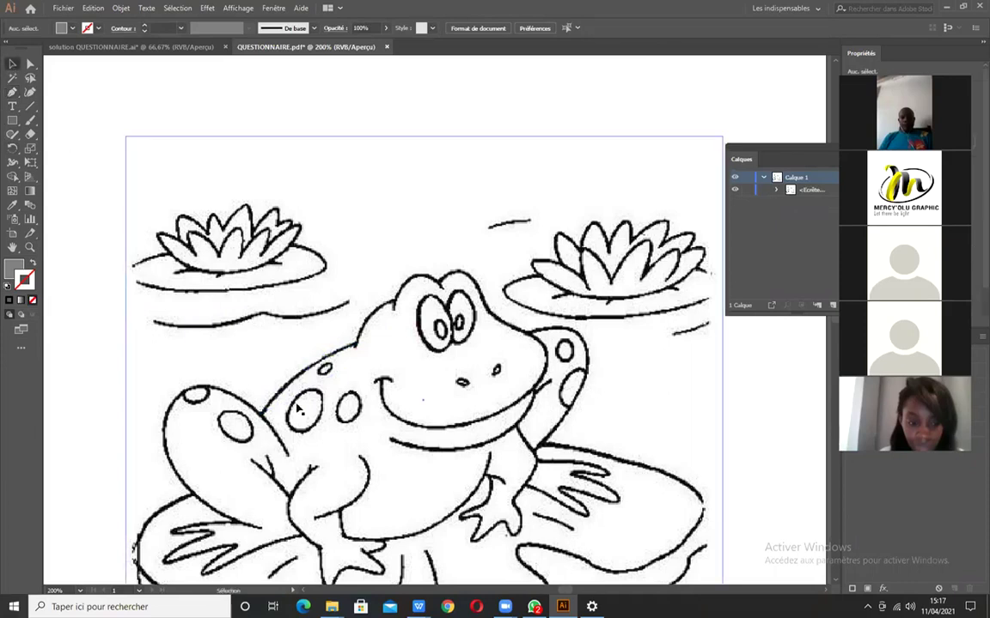
drag(563, 392, 403, 352)
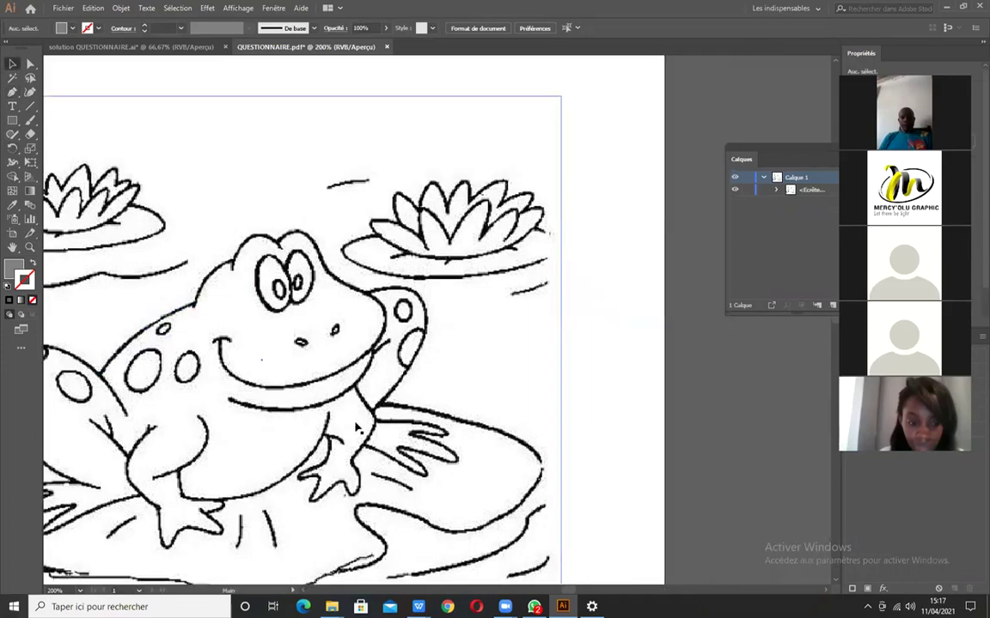
scroll(288, 373, down, 2)
drag(221, 358, 363, 387)
key(ctrl+z)
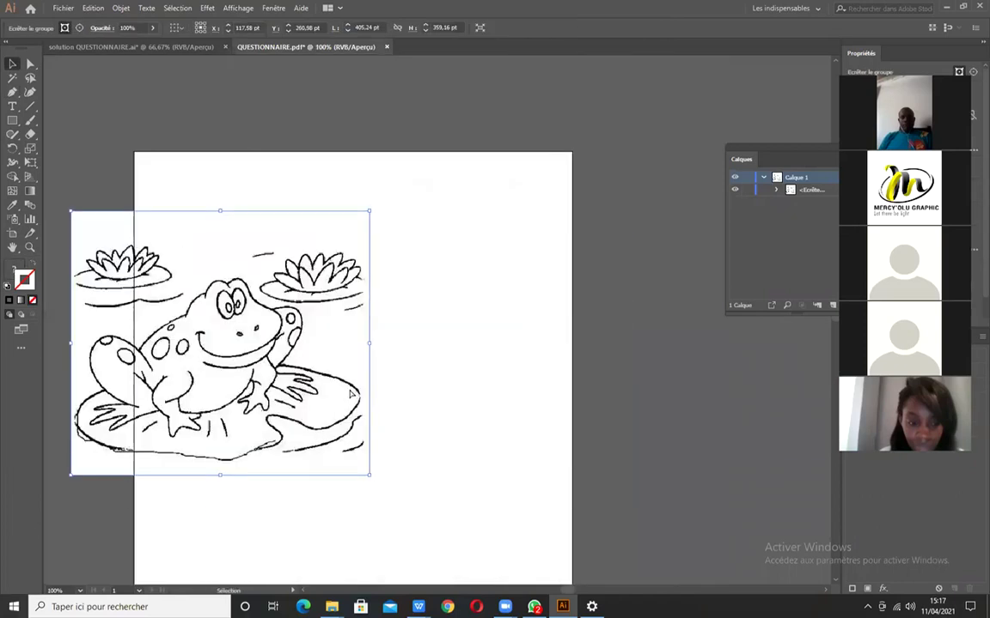
key(ctrl+z)
drag(467, 380, 357, 396)
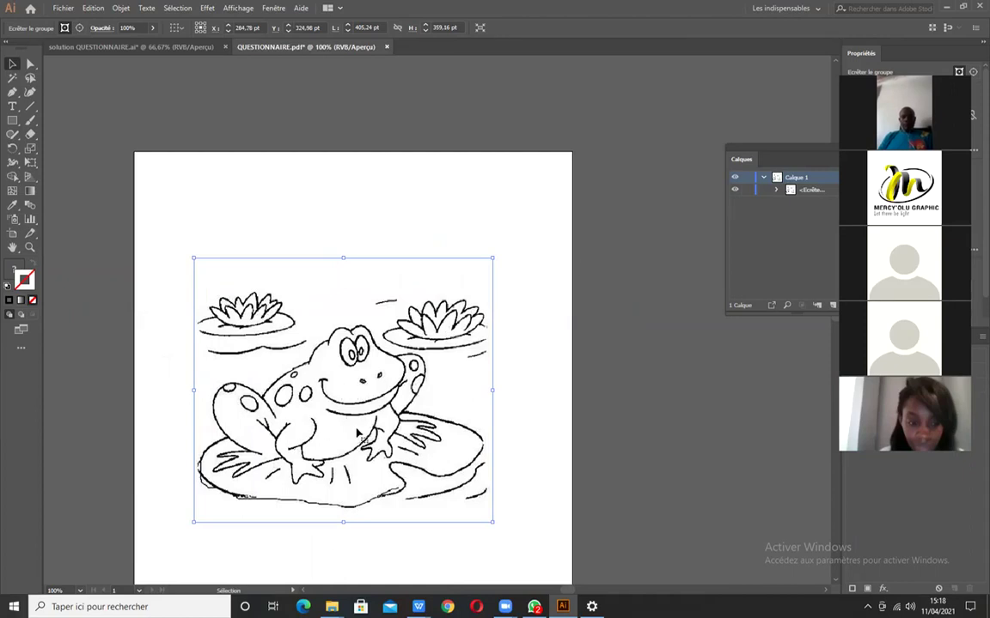
drag(265, 361, 163, 275)
drag(239, 314, 330, 474)
drag(432, 457, 197, 309)
key(ctrl+z)
key(z)
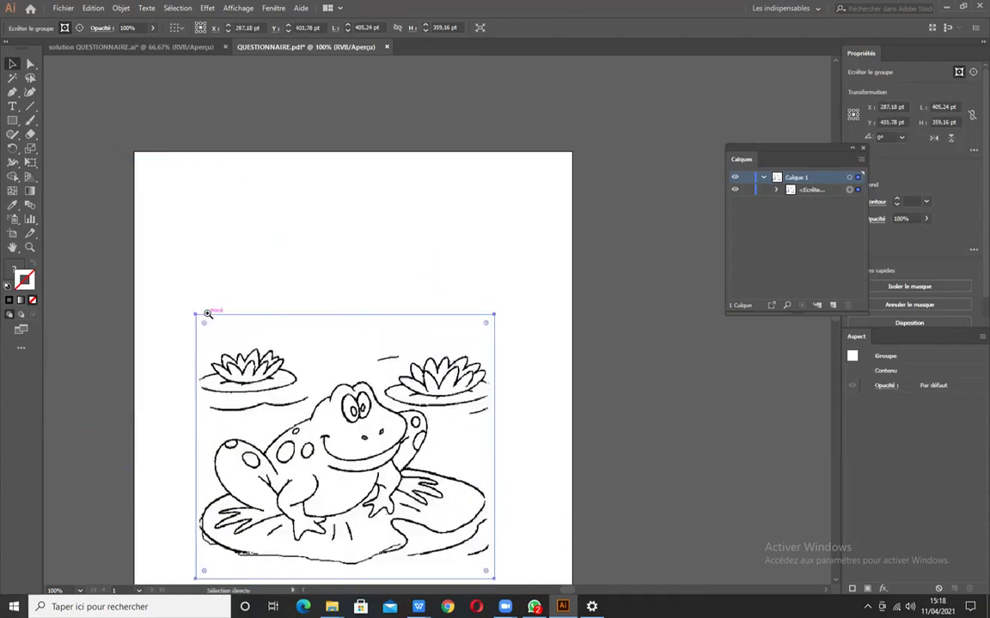
click(12, 63)
Lock the frog's clip group inside Calque 1, testing selection of the illustration with the lock on and off.
drag(779, 159, 739, 139)
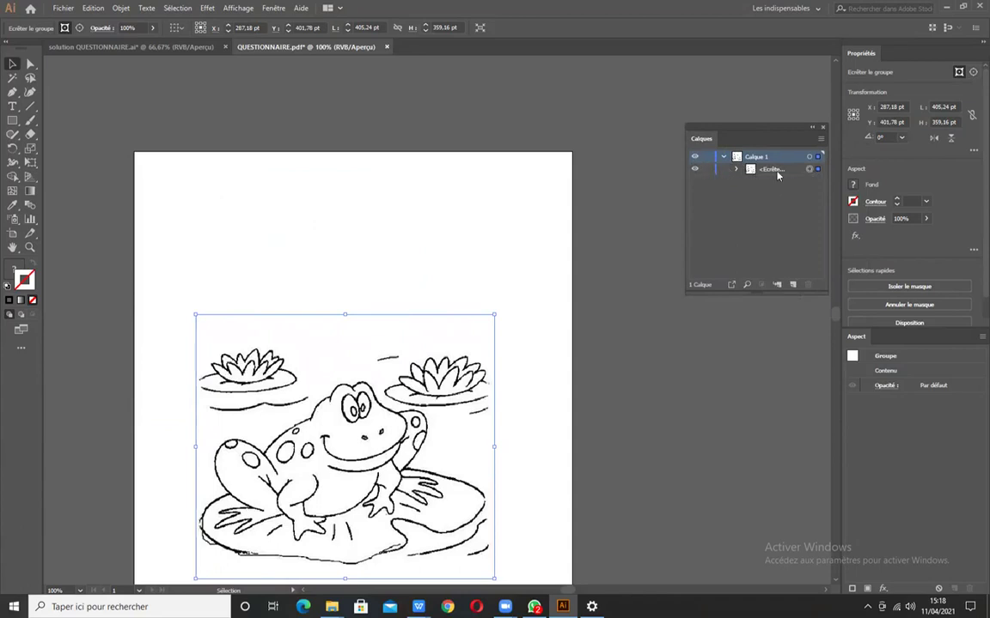
click(707, 170)
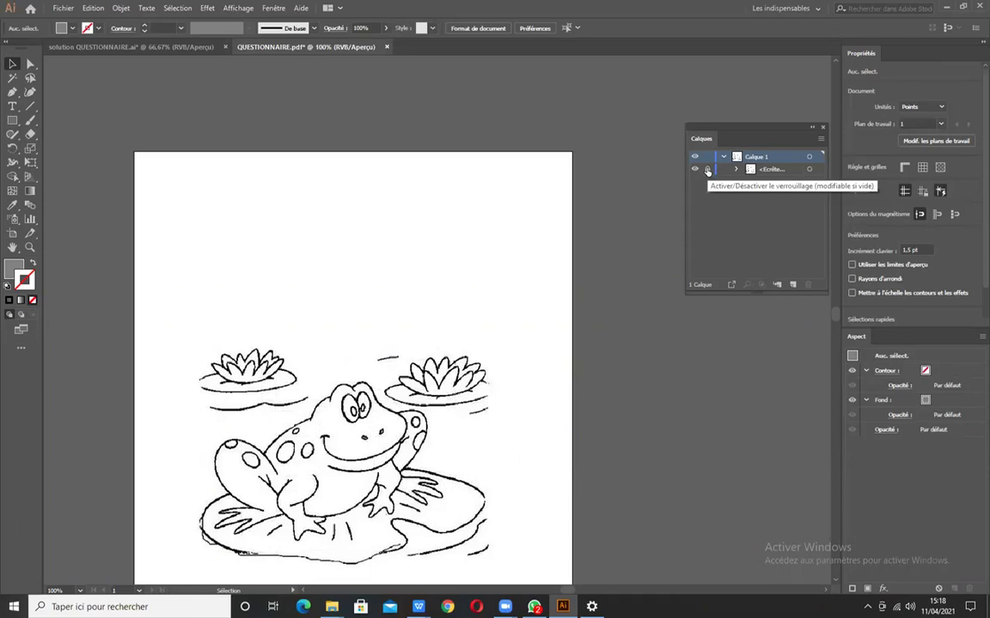
click(391, 406)
scroll(382, 417, down, 3)
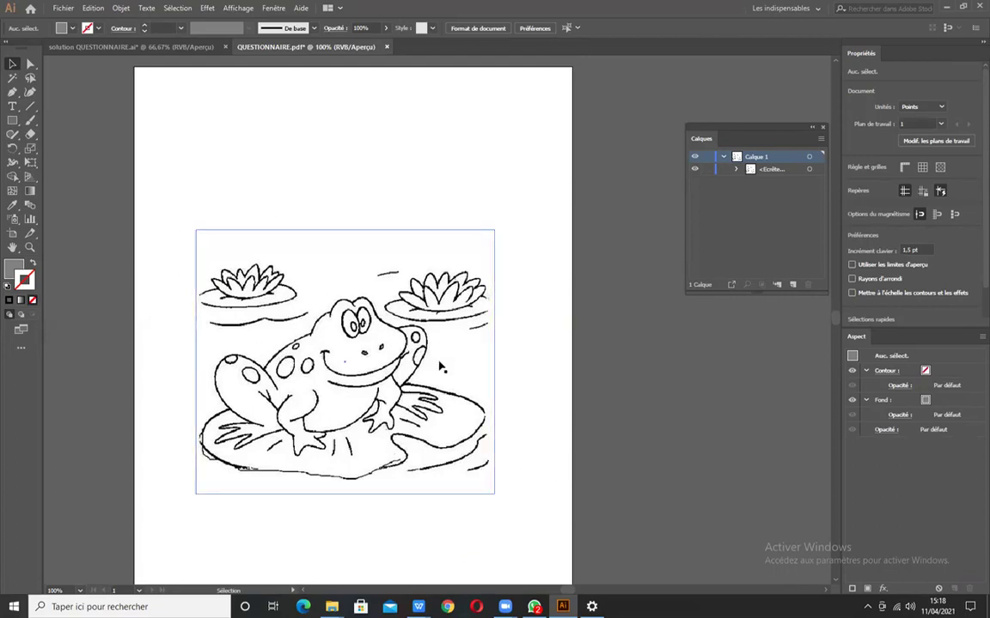
click(300, 302)
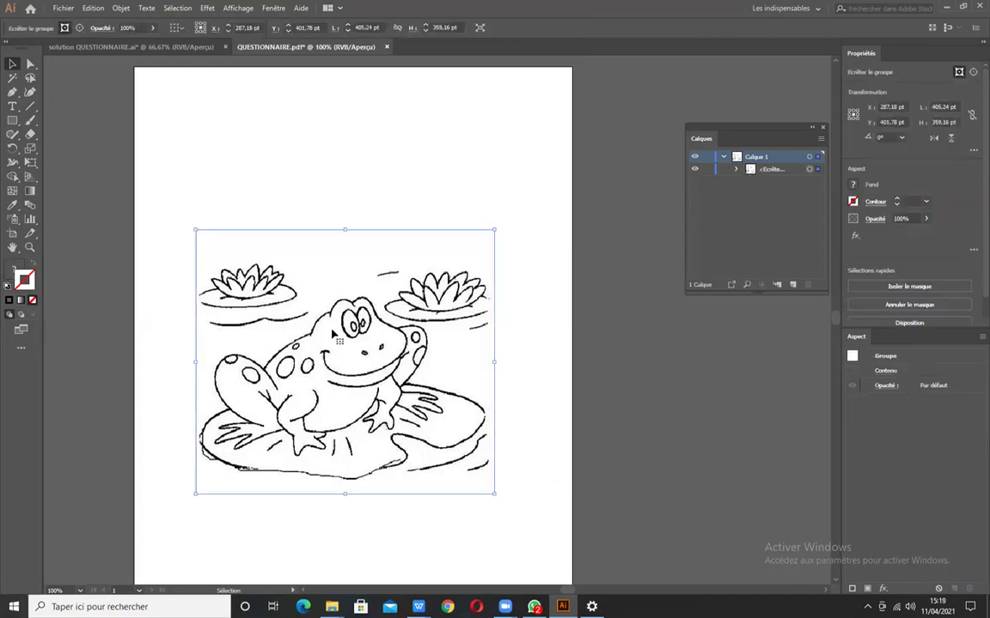
key(ctrl+shift+a)
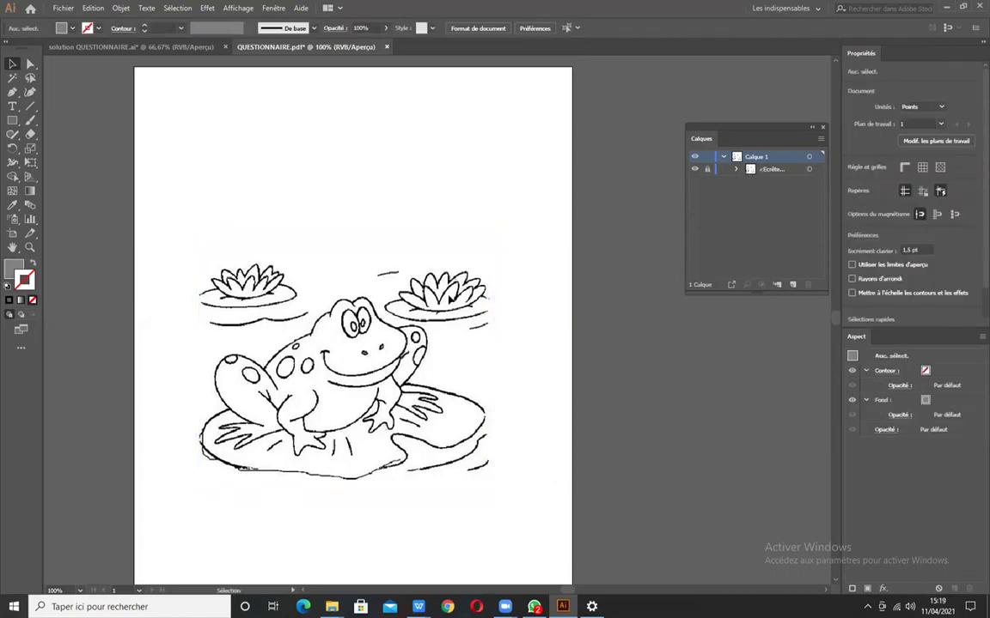
click(706, 170)
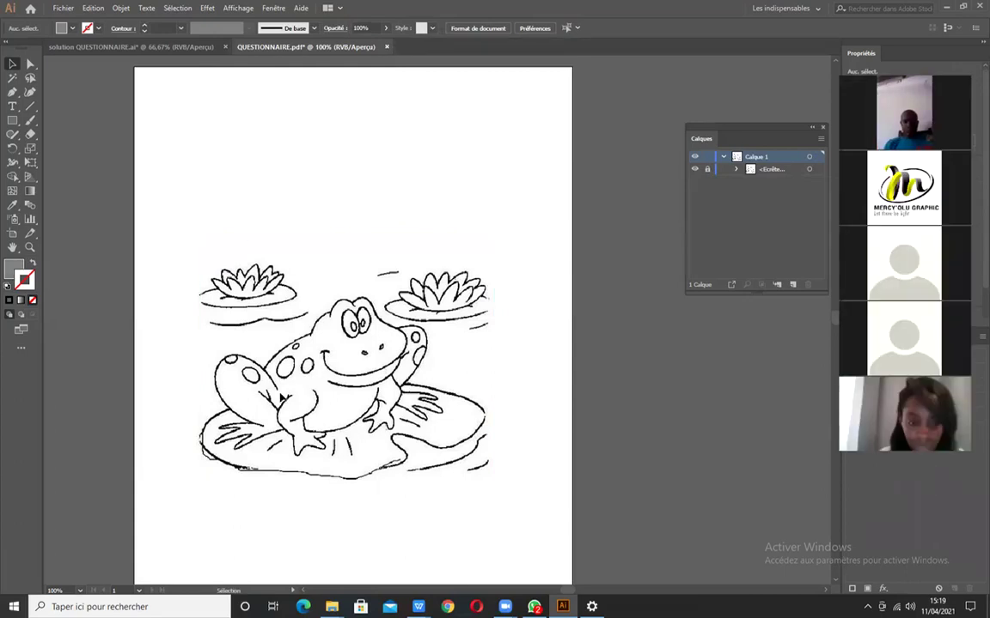
Trace the frog's back with the Pen tool, from the left thigh up to the base of the head.
scroll(280, 395, up, 2)
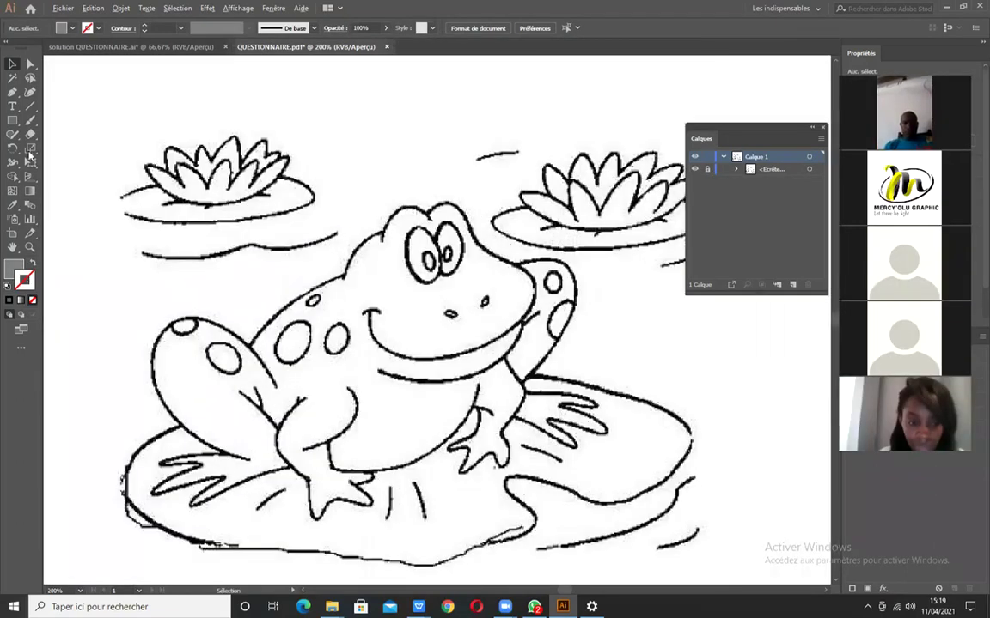
click(12, 92)
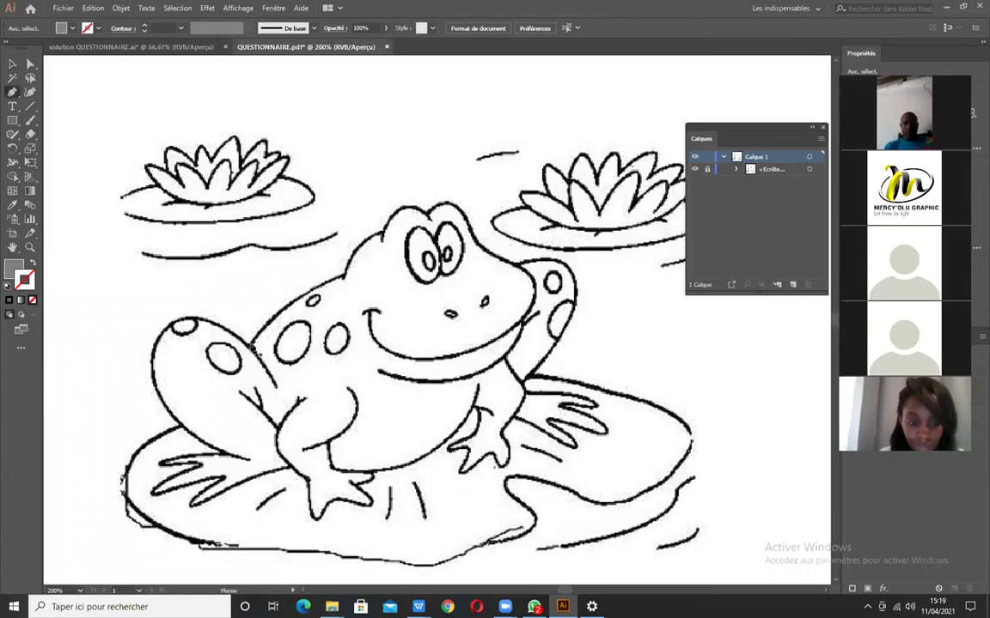
drag(249, 347, 285, 309)
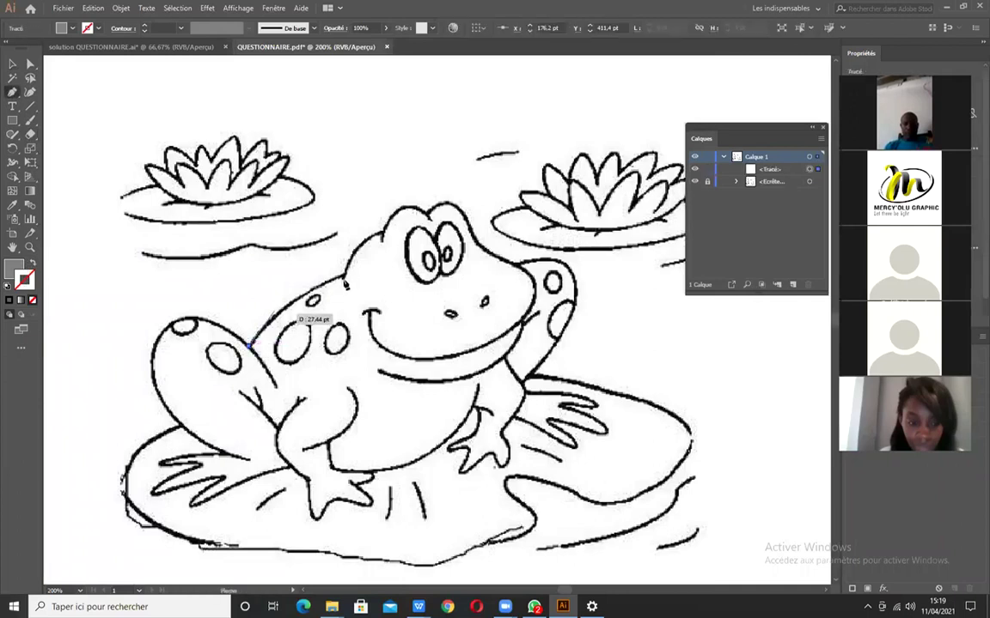
drag(343, 276, 413, 262)
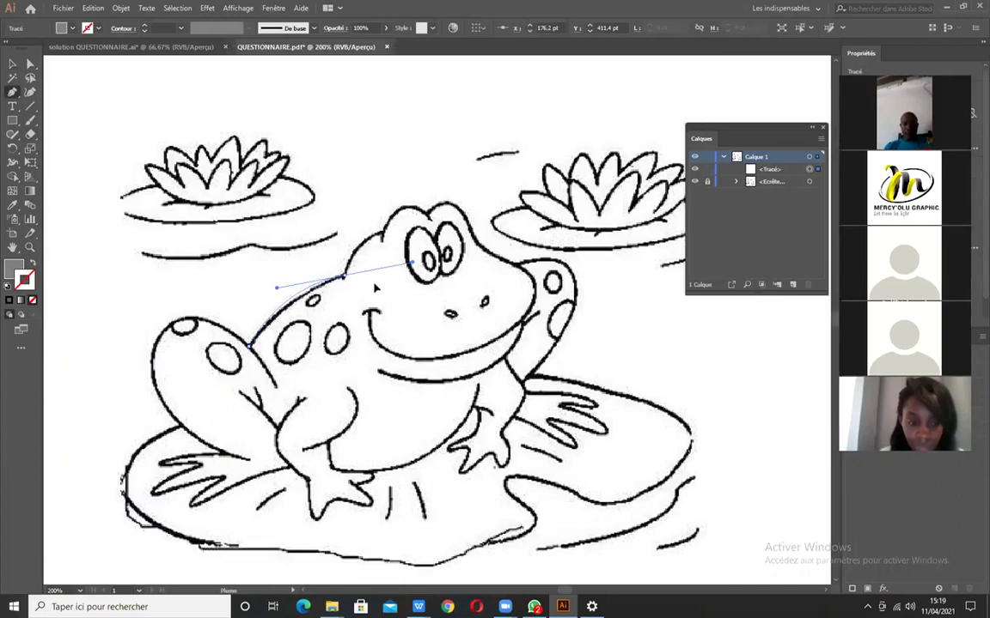
drag(343, 276, 343, 282)
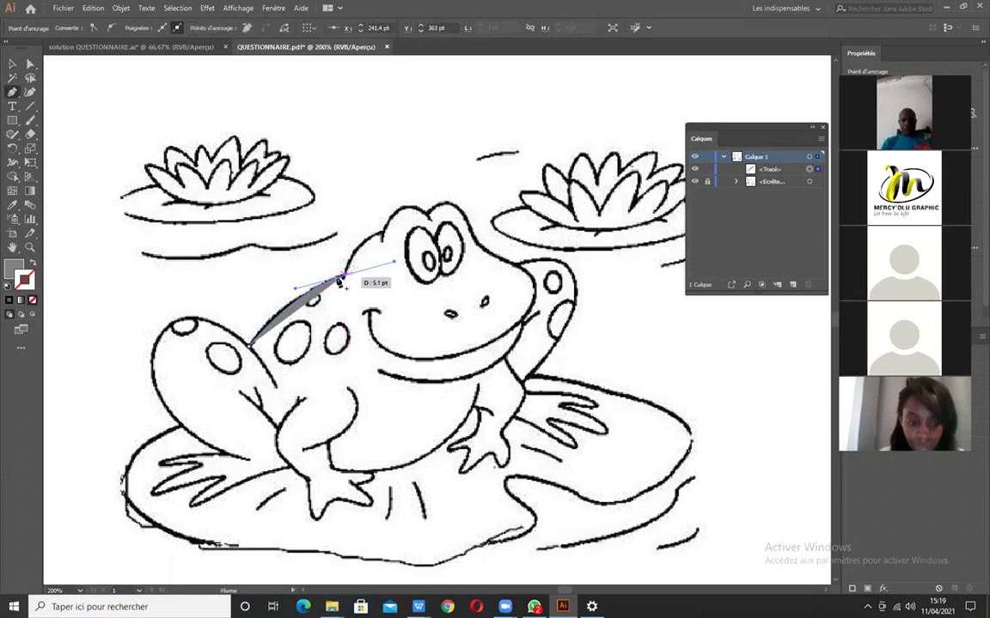
Continue the path up the back of the head and over both eye bumps, with sharp corners between the curves.
scroll(344, 277, up, 1)
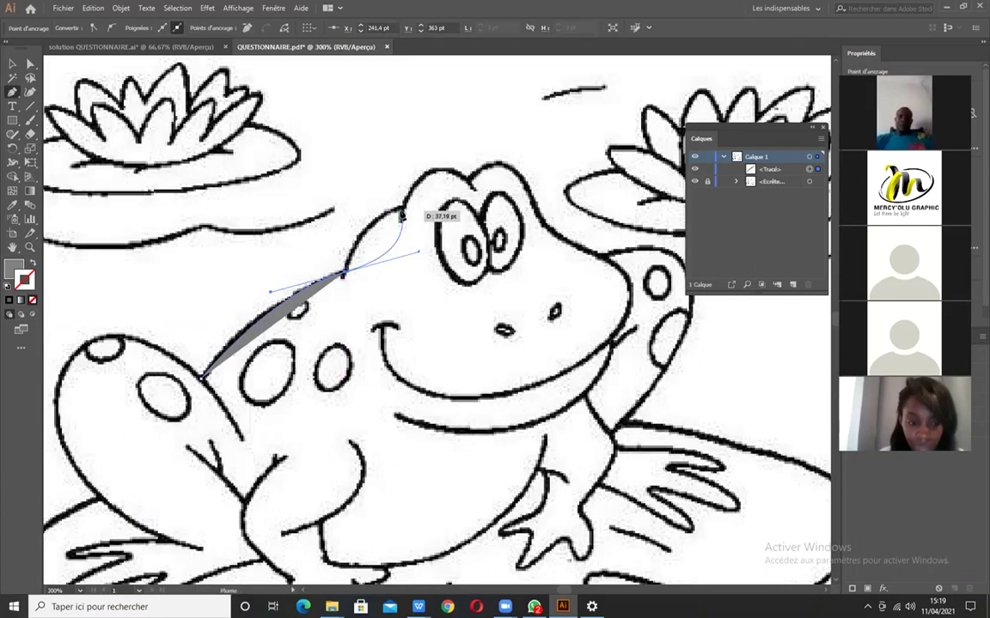
click(343, 275)
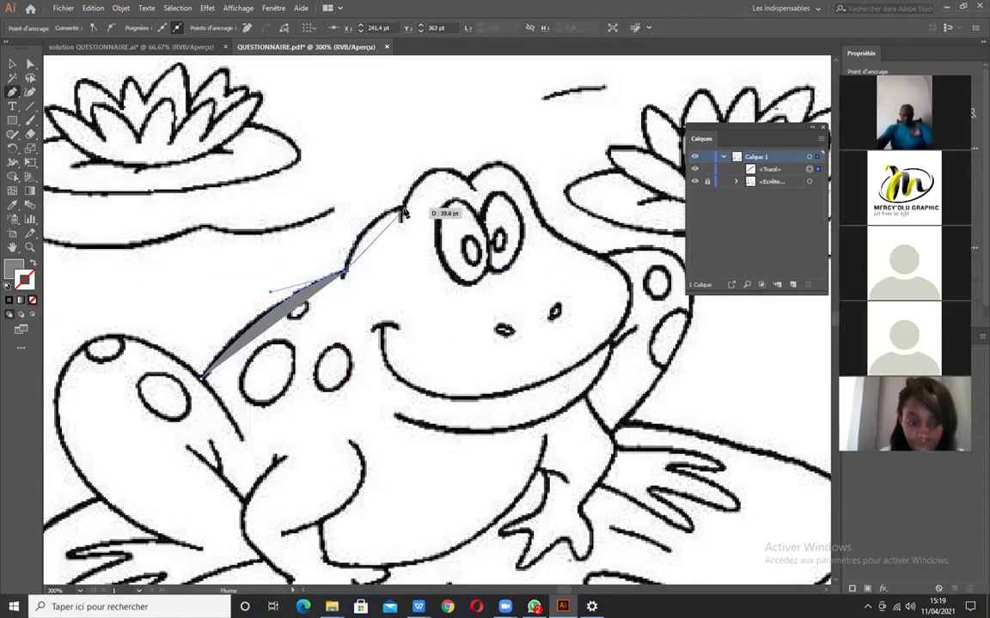
click(400, 211)
drag(400, 211, 442, 205)
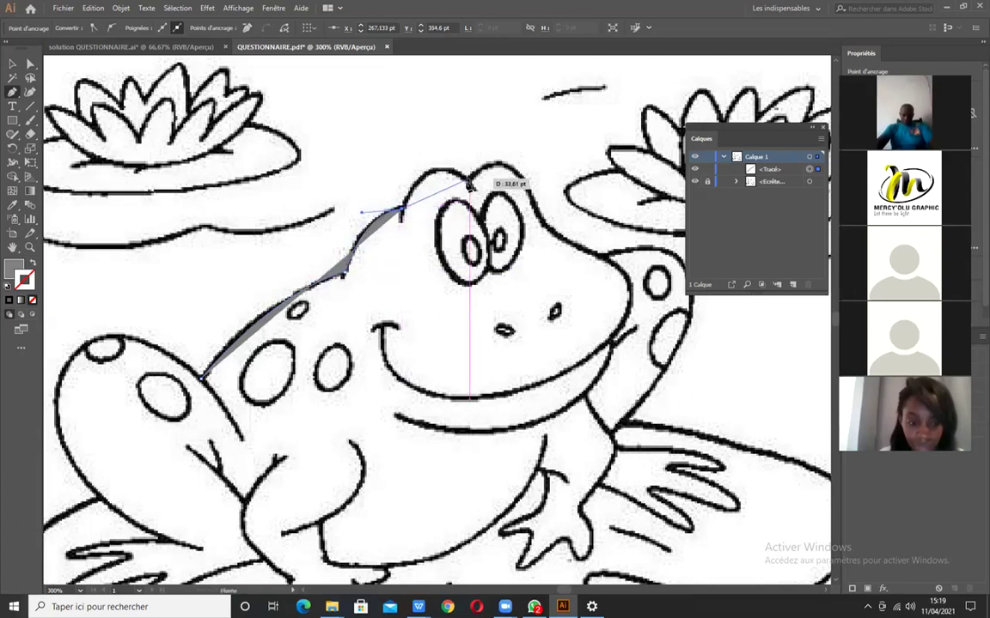
drag(471, 183, 471, 196)
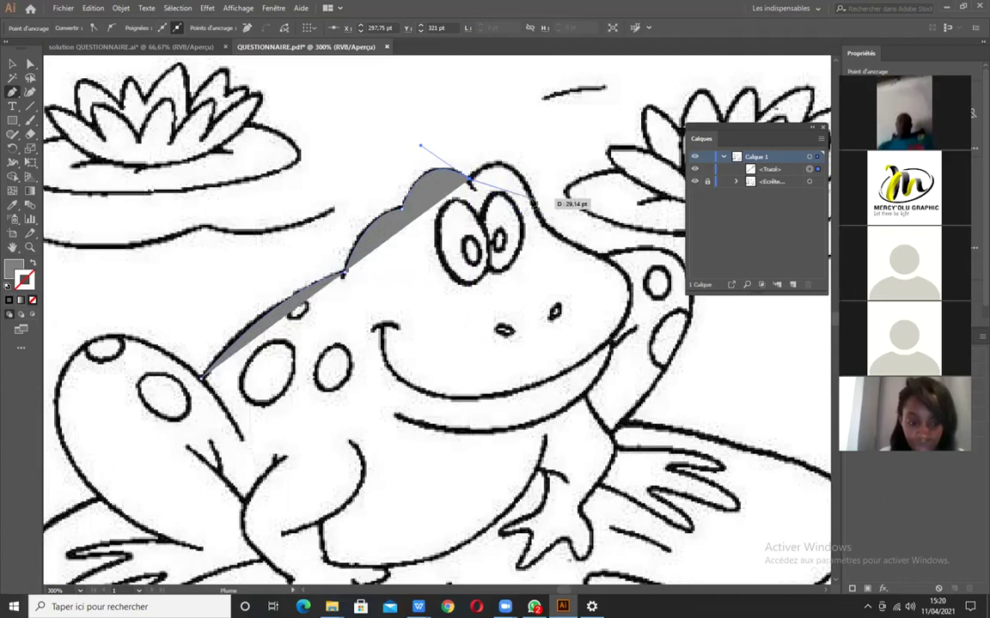
drag(530, 201, 550, 270)
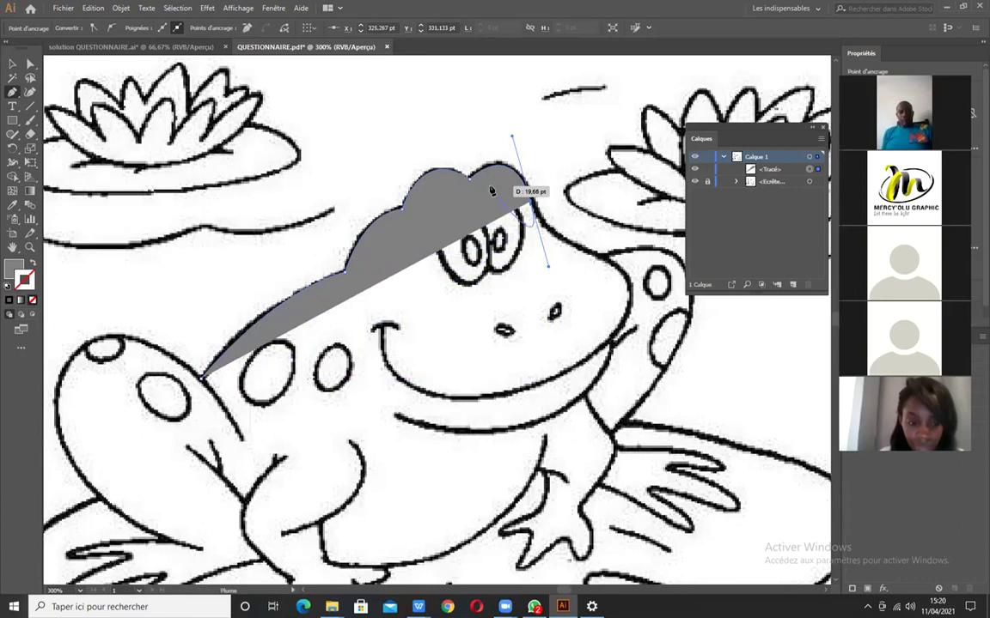
Remove the traced path's fill and give it a red FF0000 stroke.
click(12, 272)
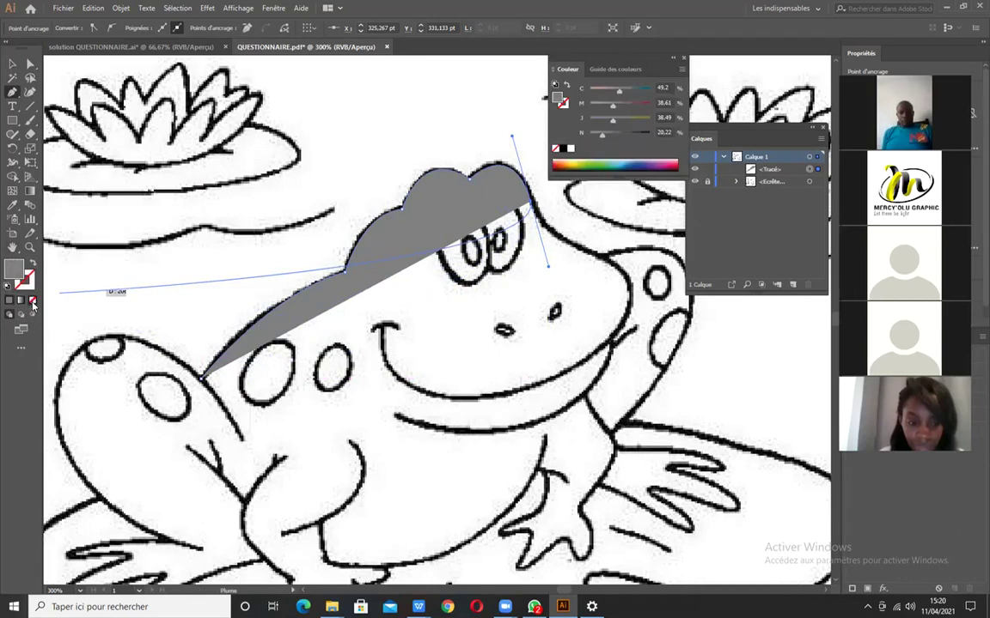
click(33, 301)
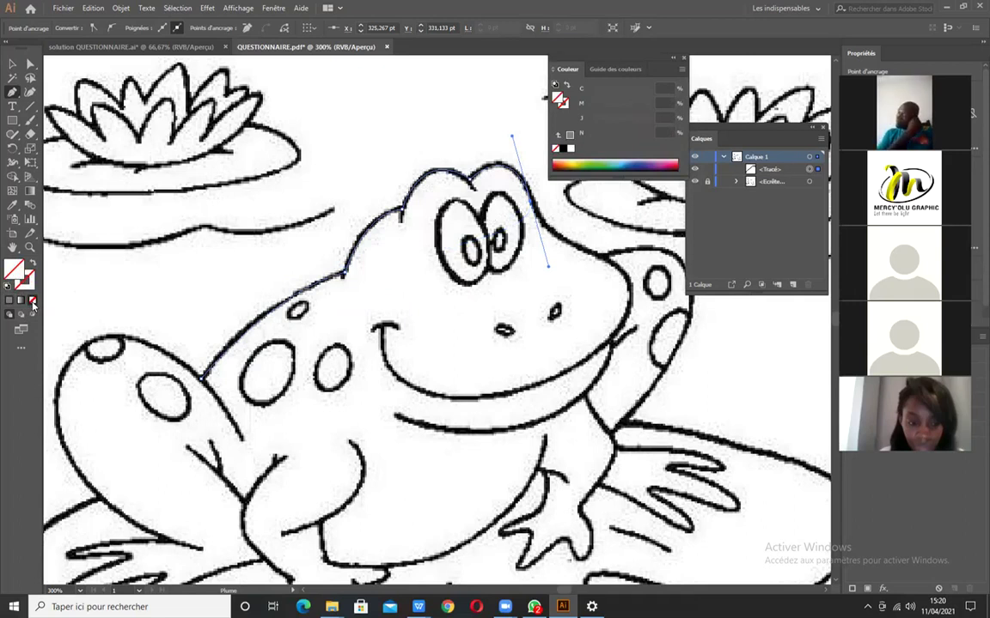
click(26, 279)
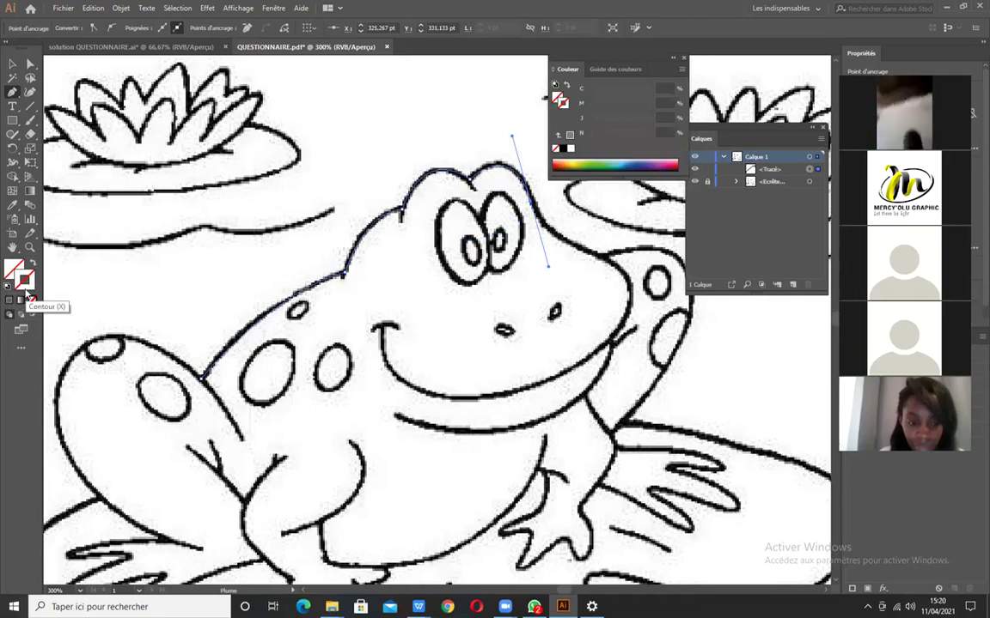
double_click(28, 291)
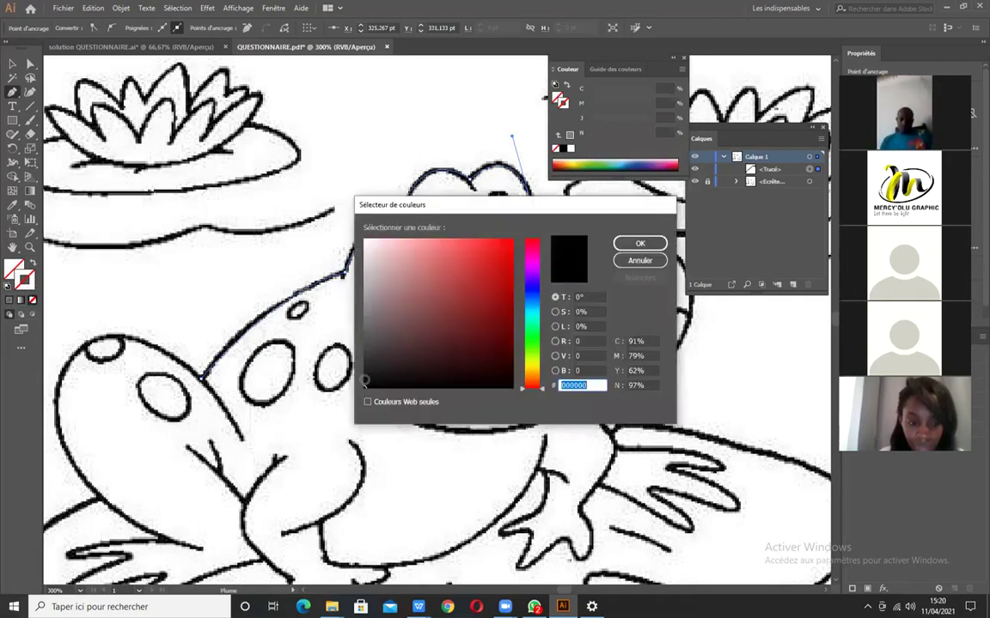
click(638, 244)
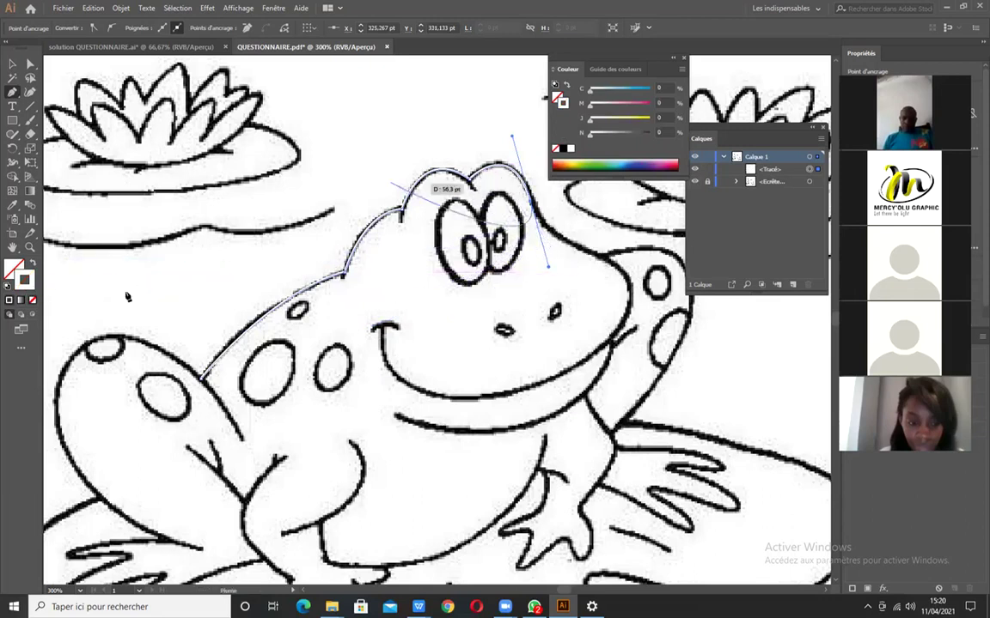
double_click(28, 283)
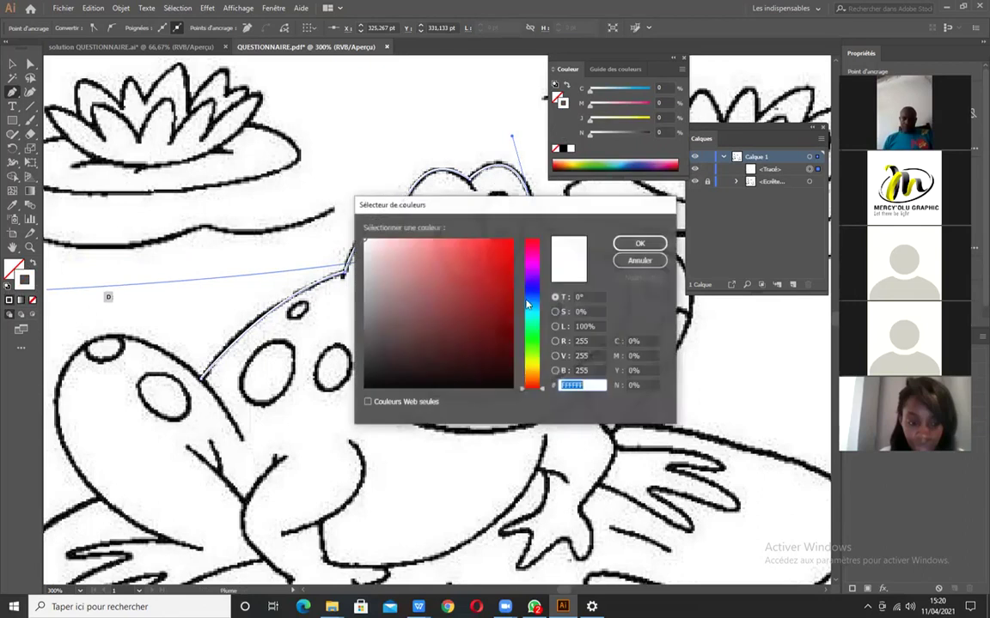
text(ff0000)
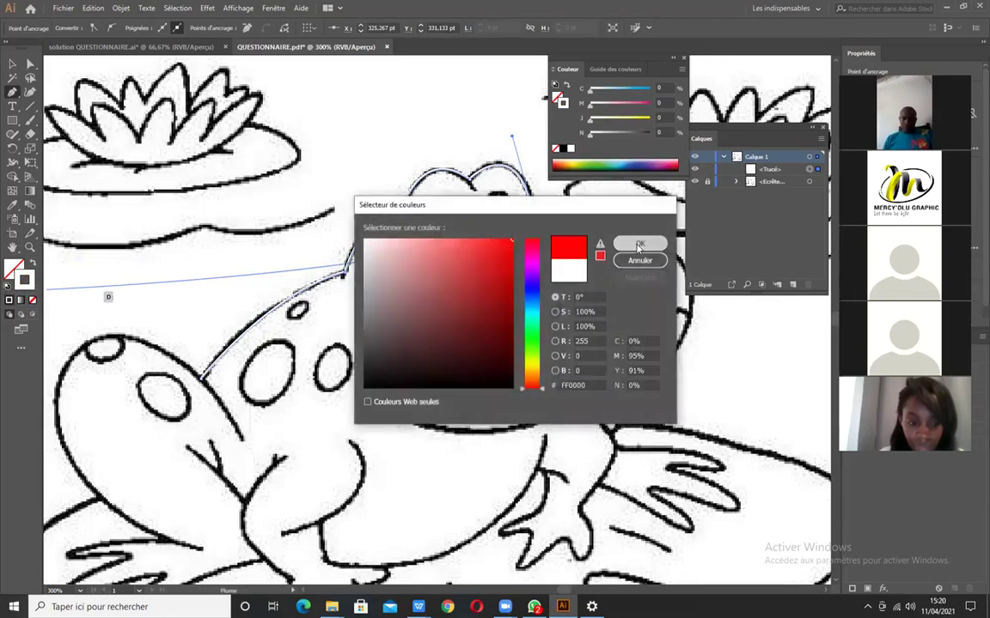
click(639, 244)
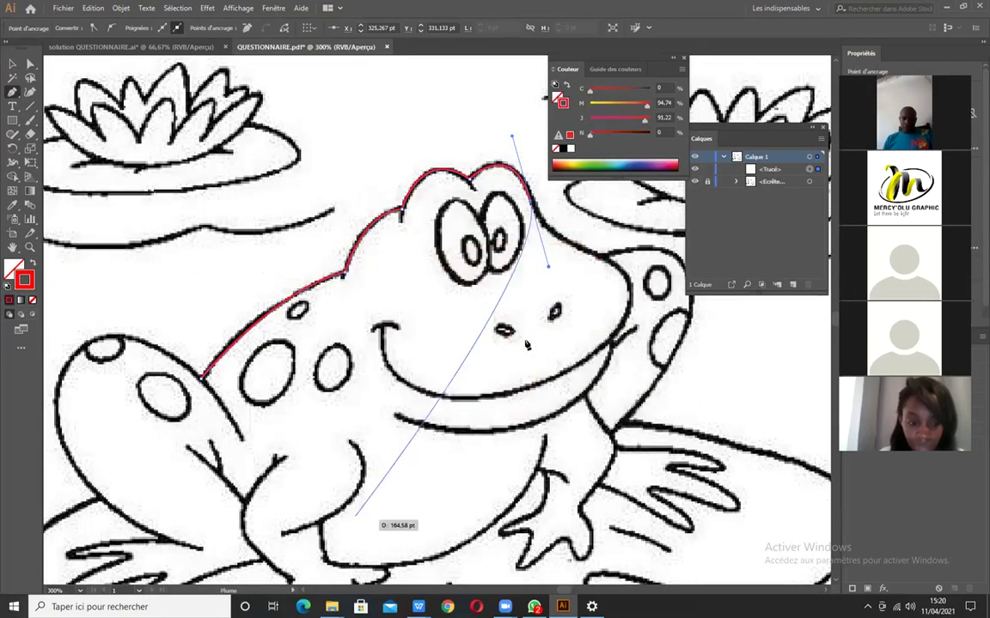
Continue the red path down the forehead, around the snout and along the mouth to its left corner, and end it there.
drag(553, 294, 431, 305)
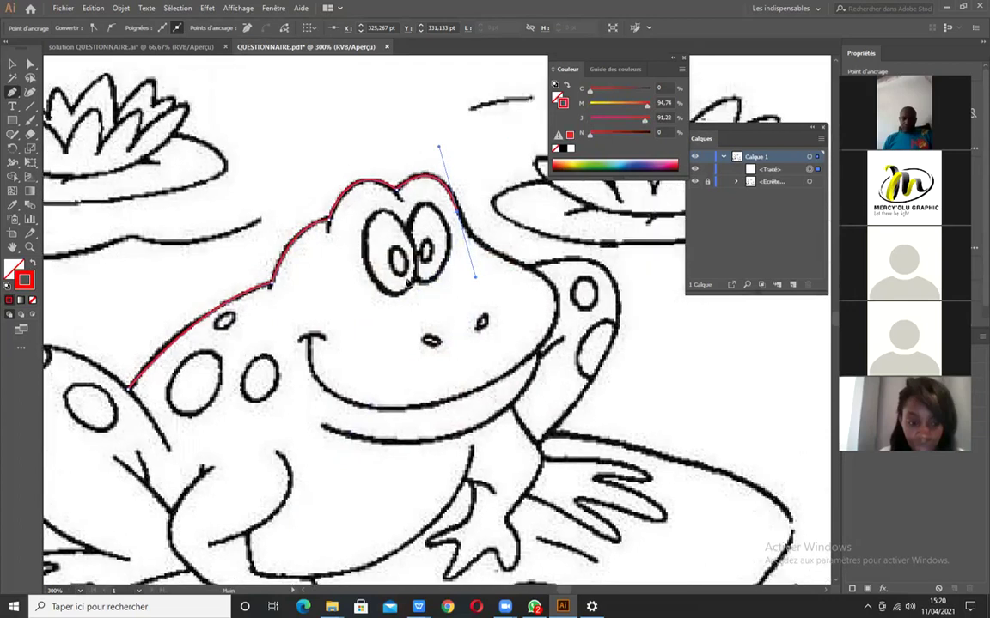
drag(467, 220, 367, 232)
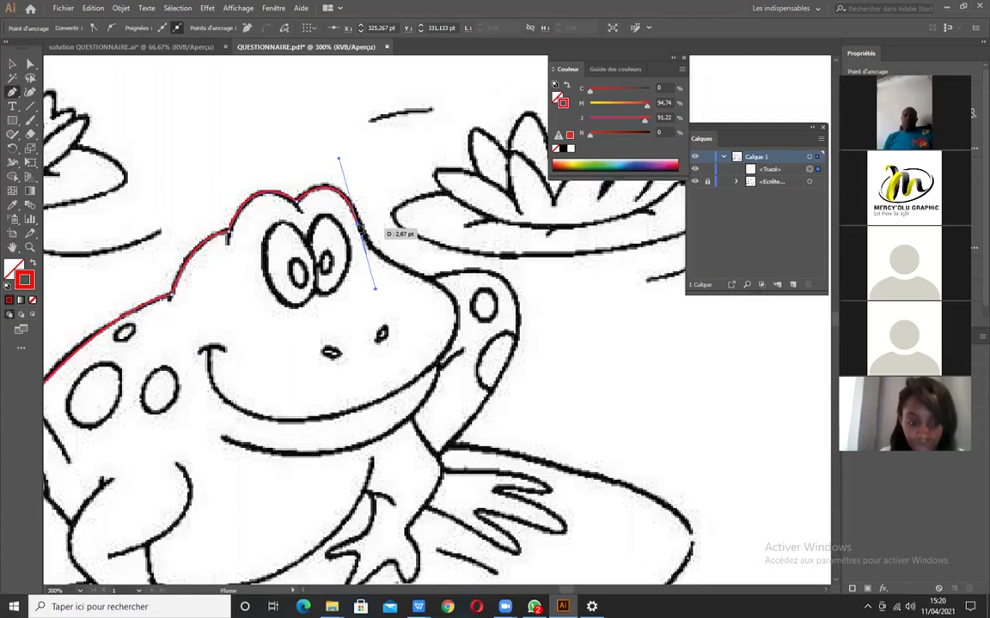
drag(414, 272, 454, 278)
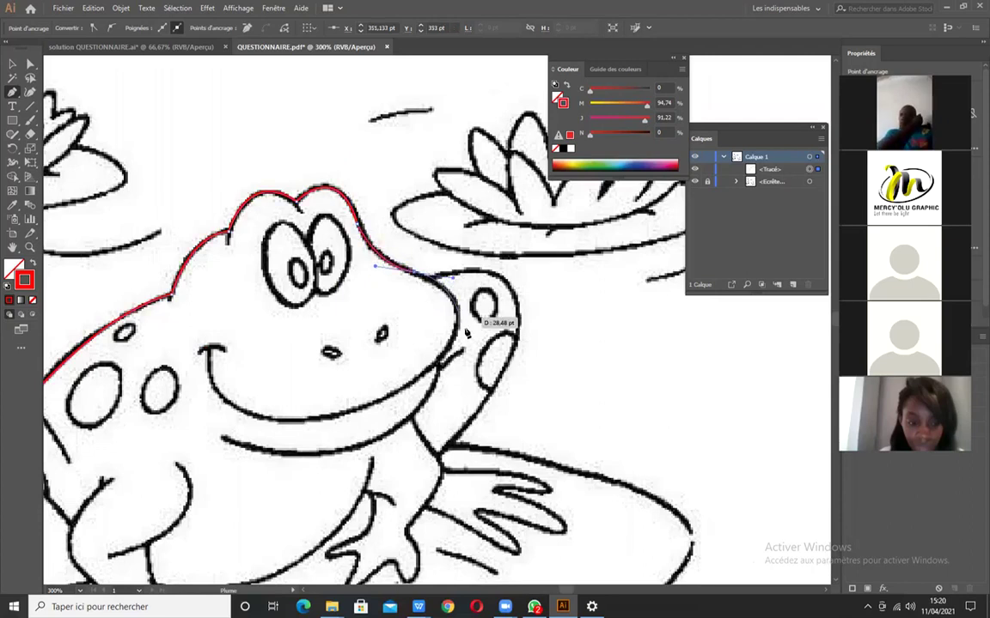
drag(437, 364, 148, 369)
drag(225, 400, 210, 302)
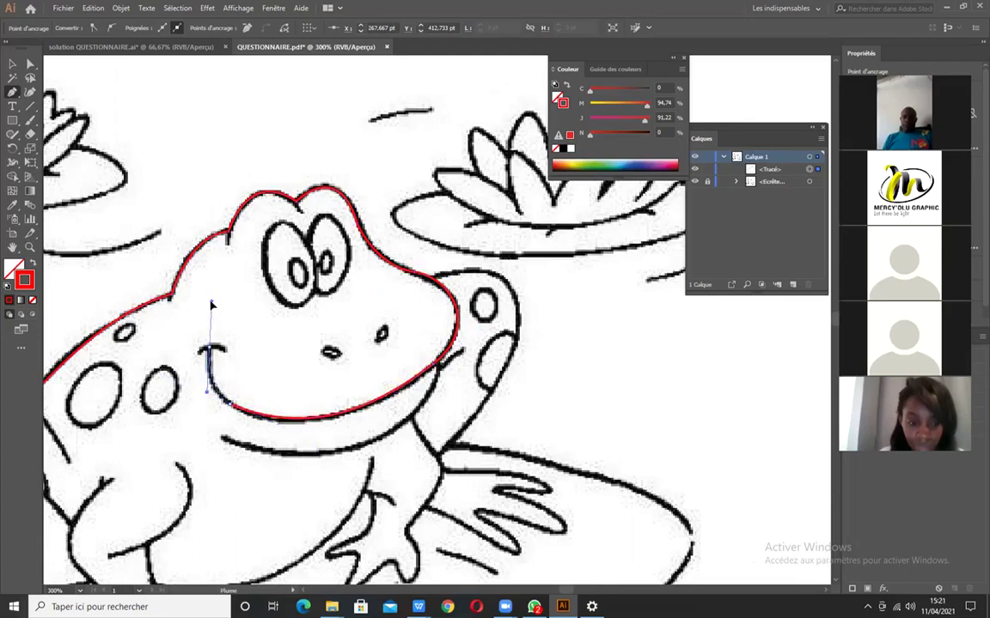
drag(211, 352, 276, 360)
scroll(208, 350, up, 2)
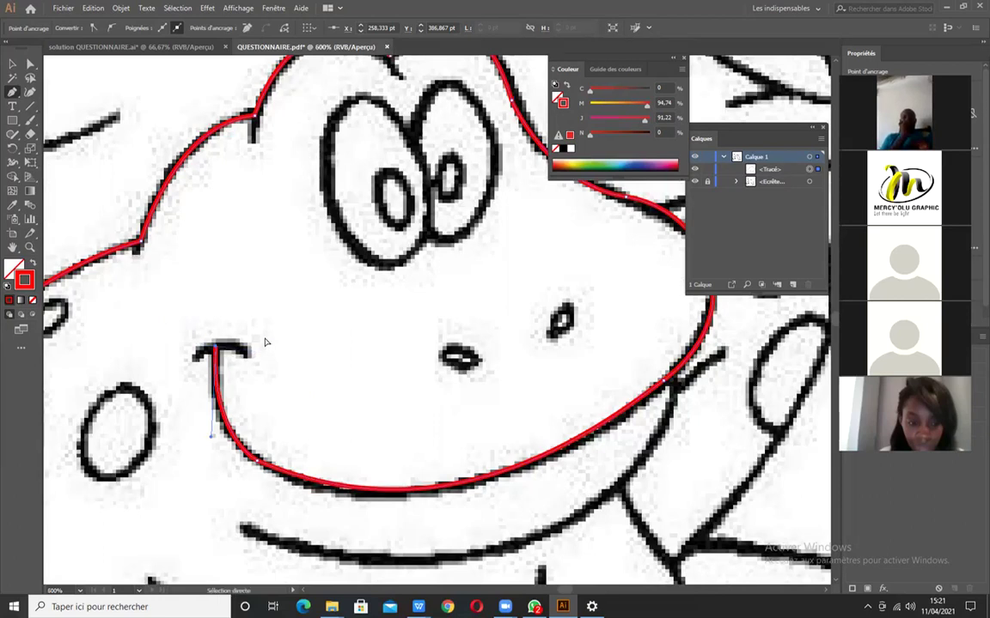
ctrl+click(296, 292)
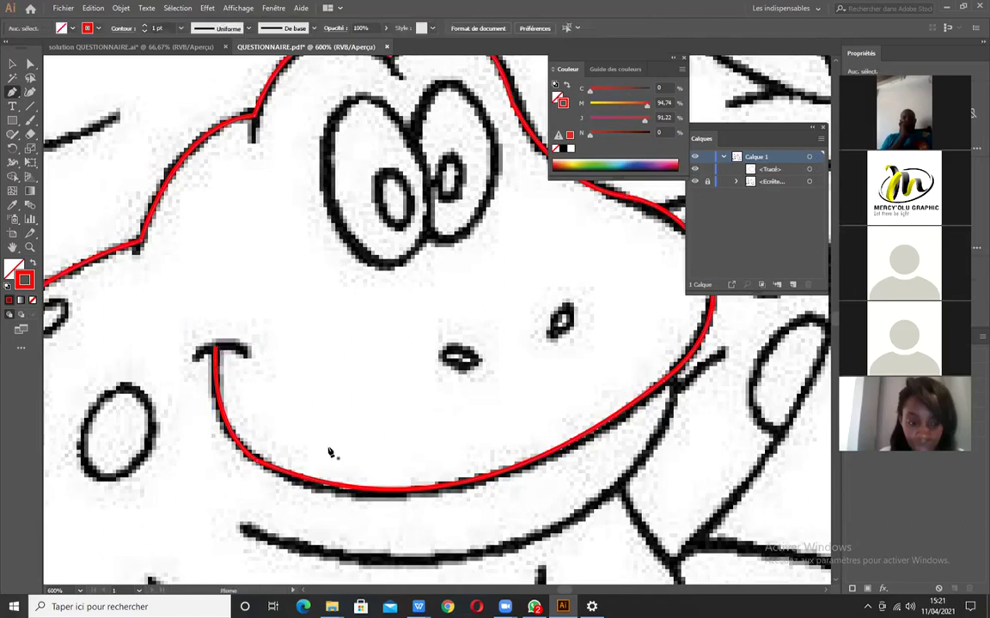
Trace the frog's chin as a separate curve from the right jaw to its left end below the mouth.
scroll(247, 405, down, 2)
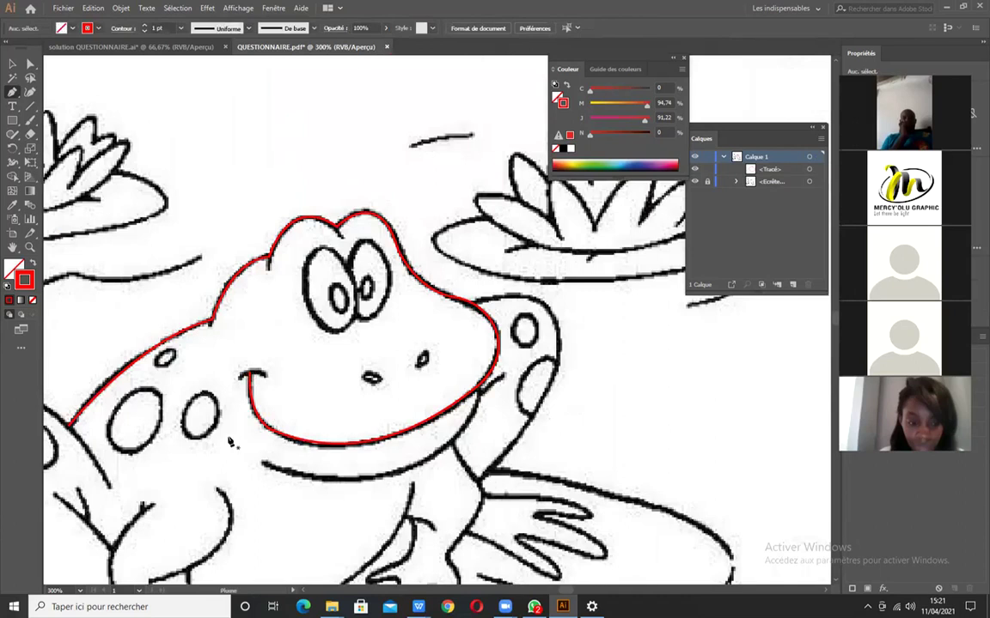
scroll(474, 402, up, 2)
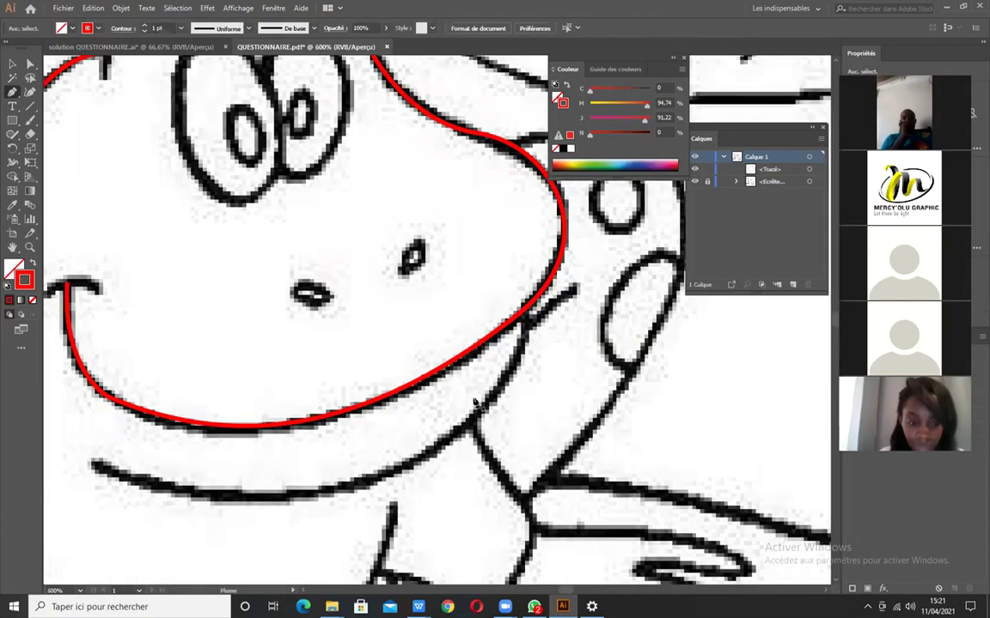
click(524, 319)
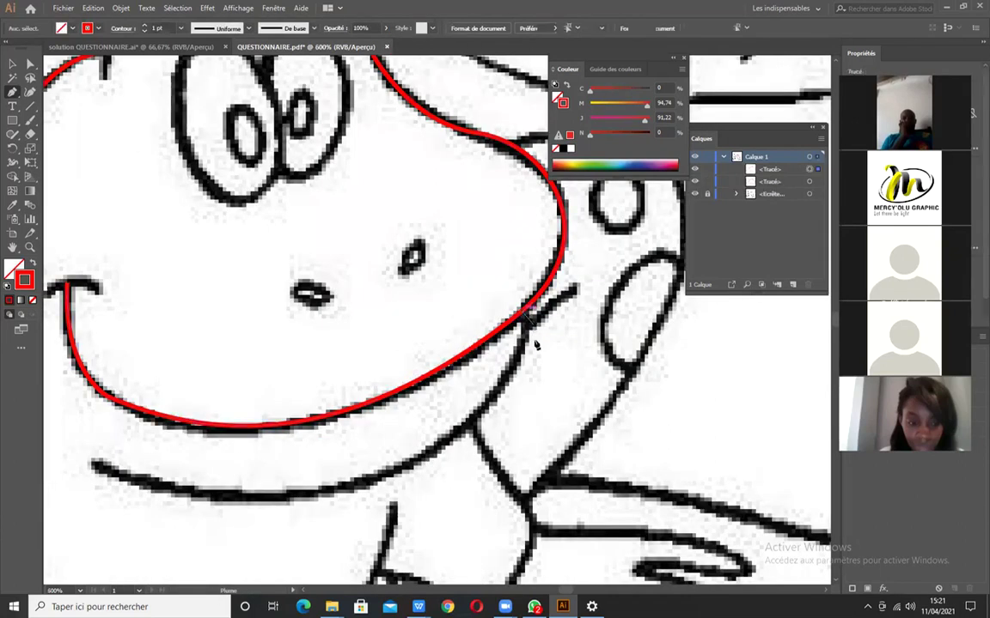
scroll(438, 467, down, 1)
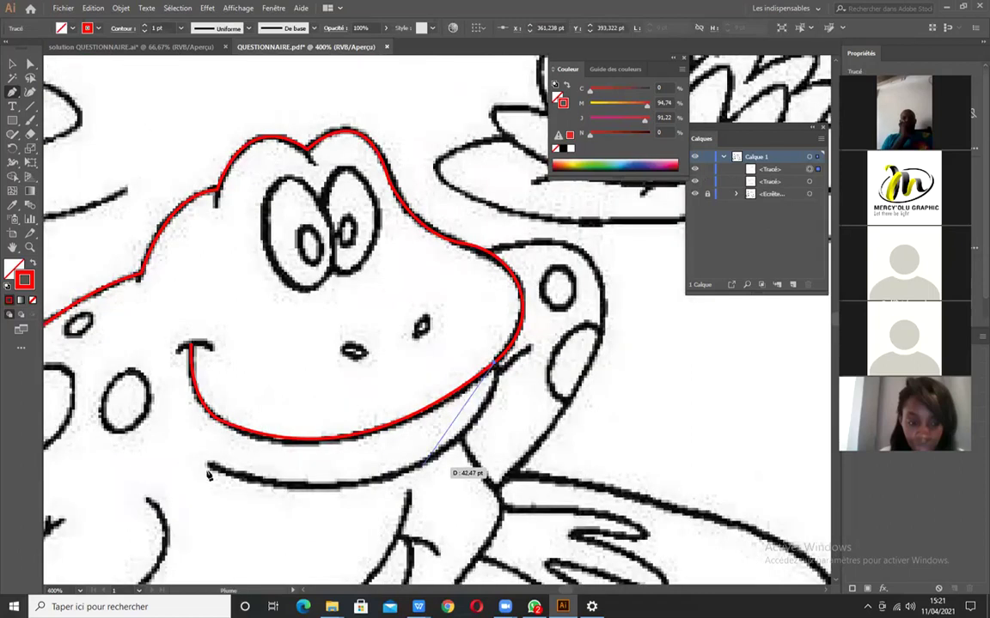
mouse_move(211, 468)
mouse_down()
mouse_move(132, 488)
mouse_move(166, 428)
mouse_move(26, 415)
mouse_move(111, 409)
mouse_move(150, 389)
mouse_move(481, 524)
mouse_move(397, 461)
mouse_up()
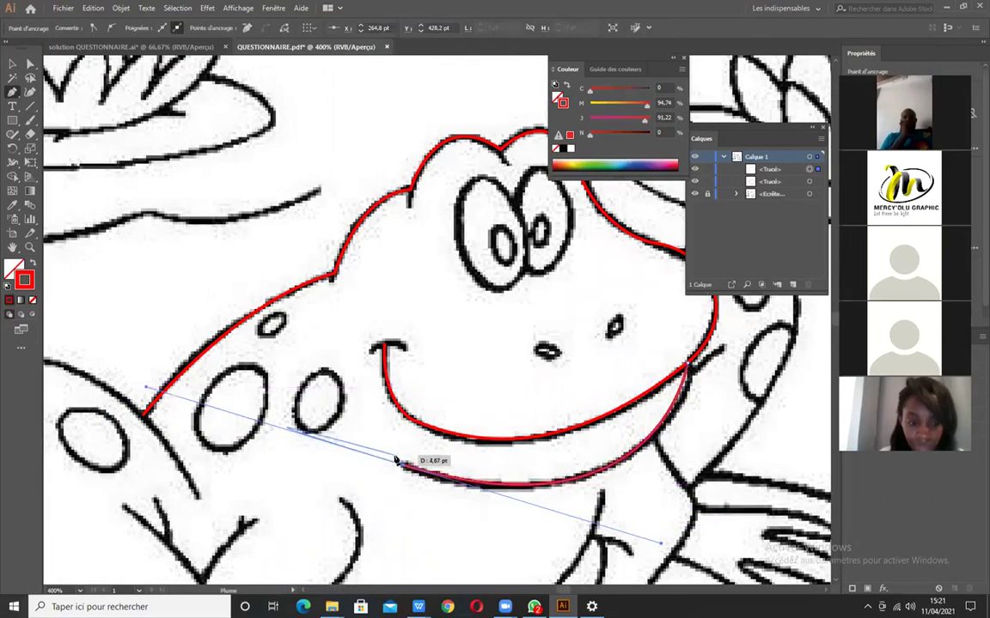
ctrl+click(386, 442)
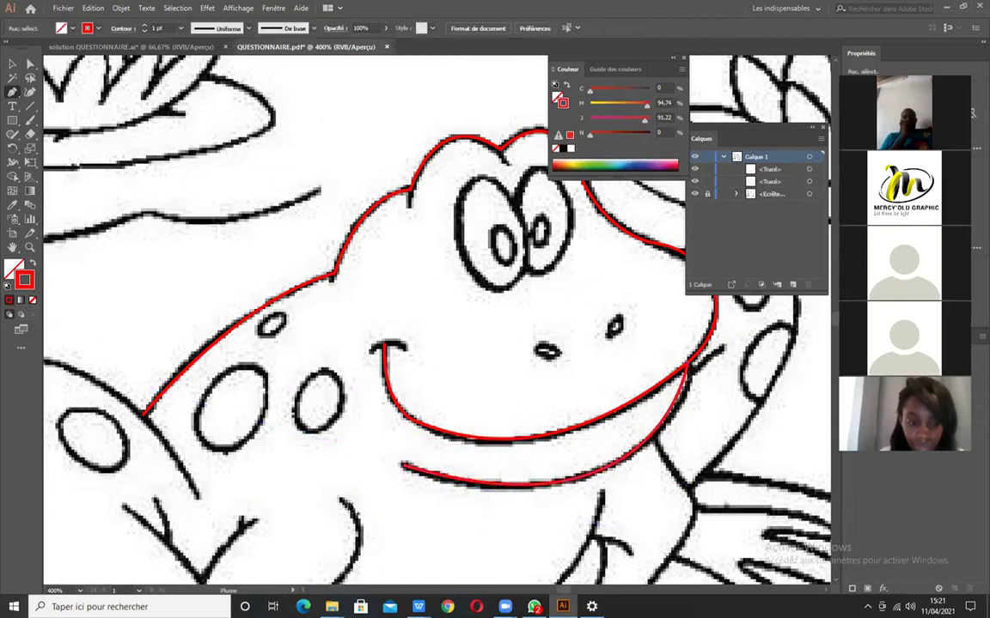
Trace the frog's right hind leg as a separate curve from the snout around the knee down to the lily pad, and end it there.
scroll(349, 414, down, 1)
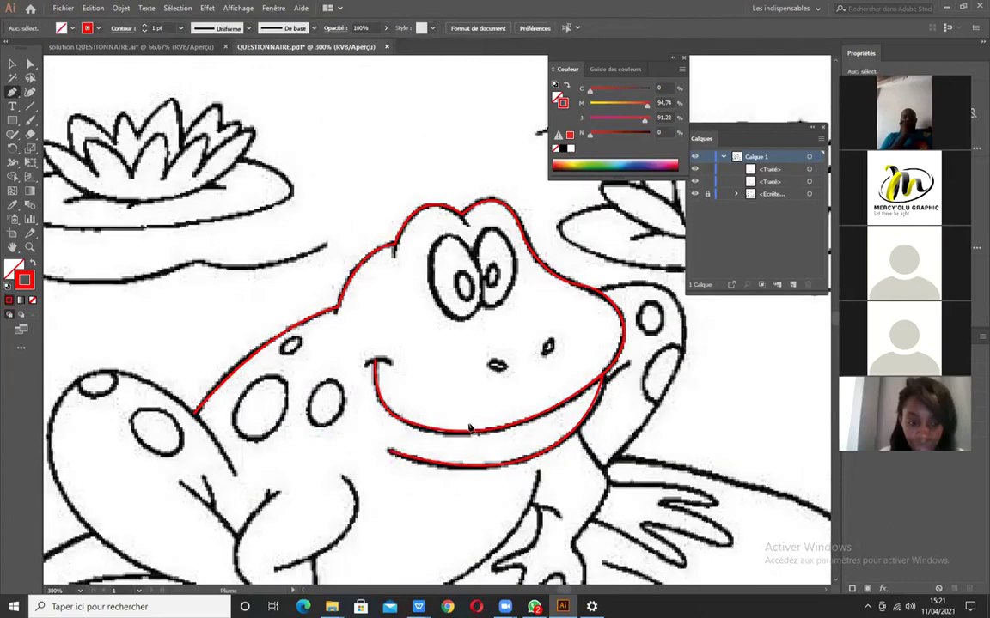
drag(604, 296, 372, 329)
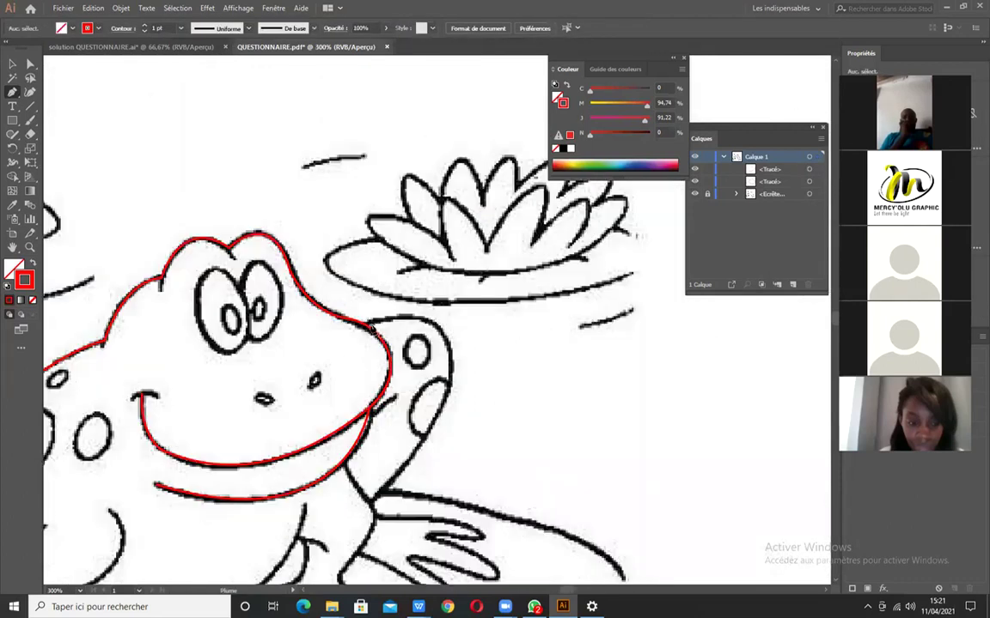
click(370, 328)
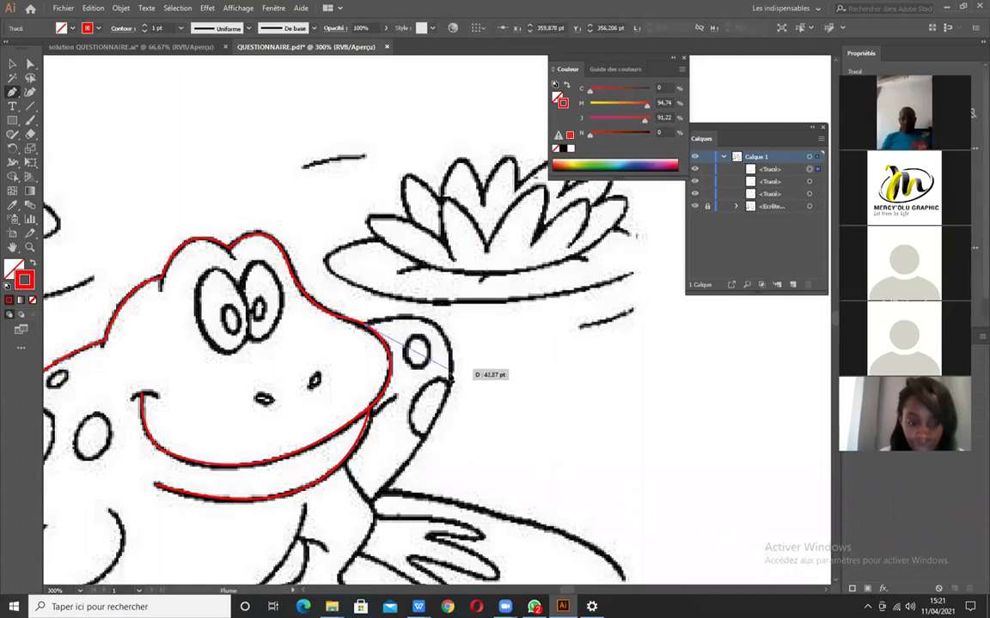
drag(448, 388, 434, 487)
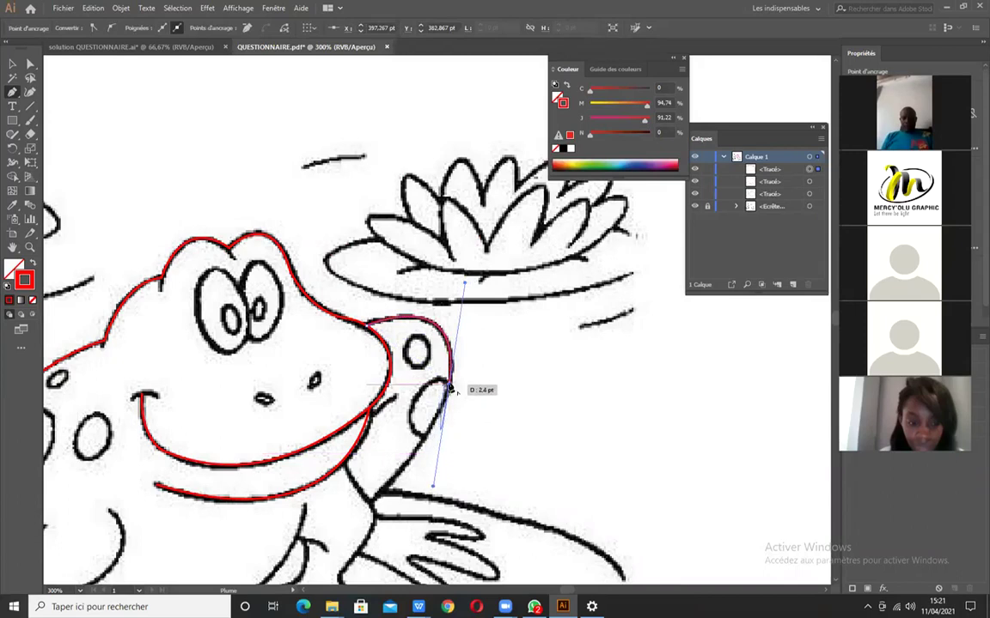
drag(448, 387, 370, 502)
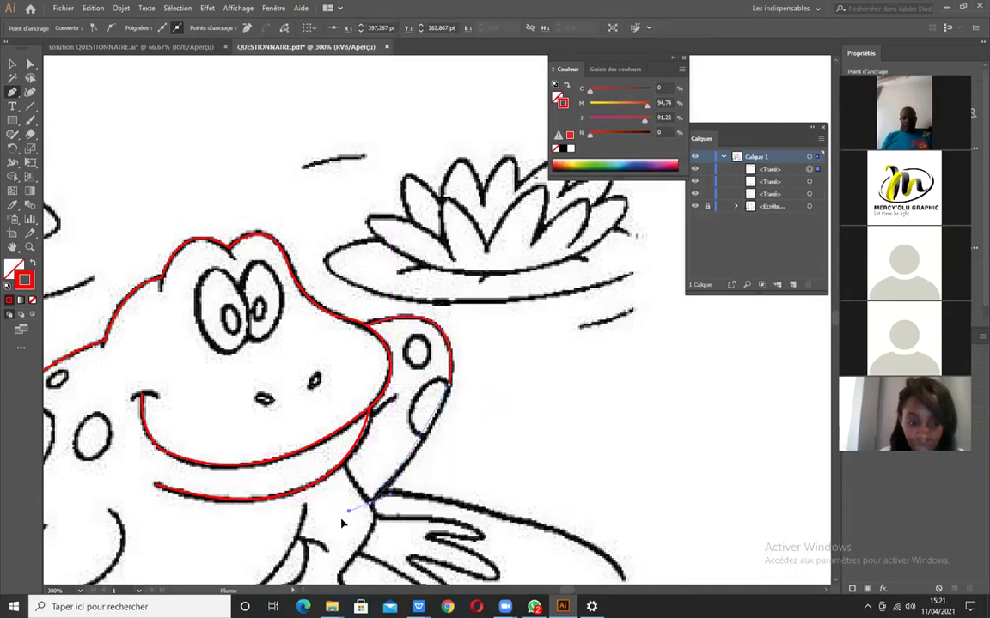
drag(329, 537, 307, 544)
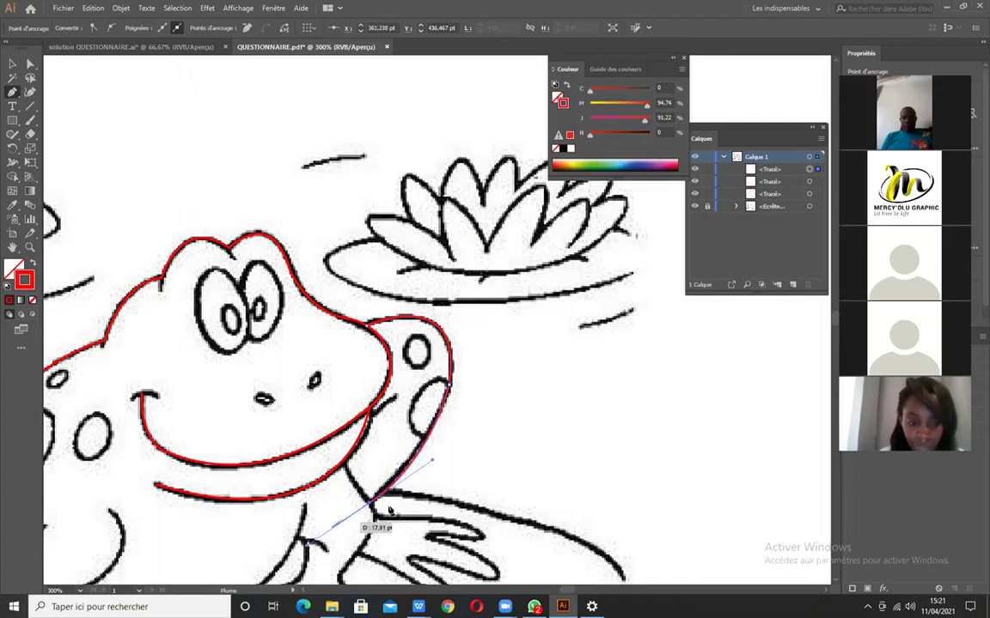
ctrl+click(339, 502)
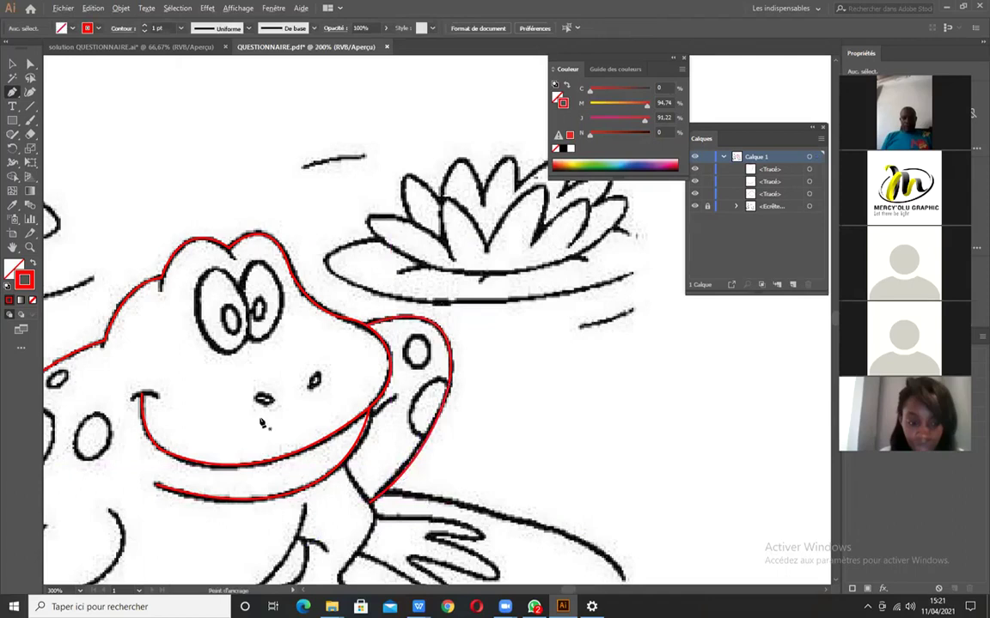
Start a new path at the chin's right side and trace the right front leg's outer edge down to the outermost toe.
scroll(262, 421, down, 1)
scroll(414, 471, down, 2)
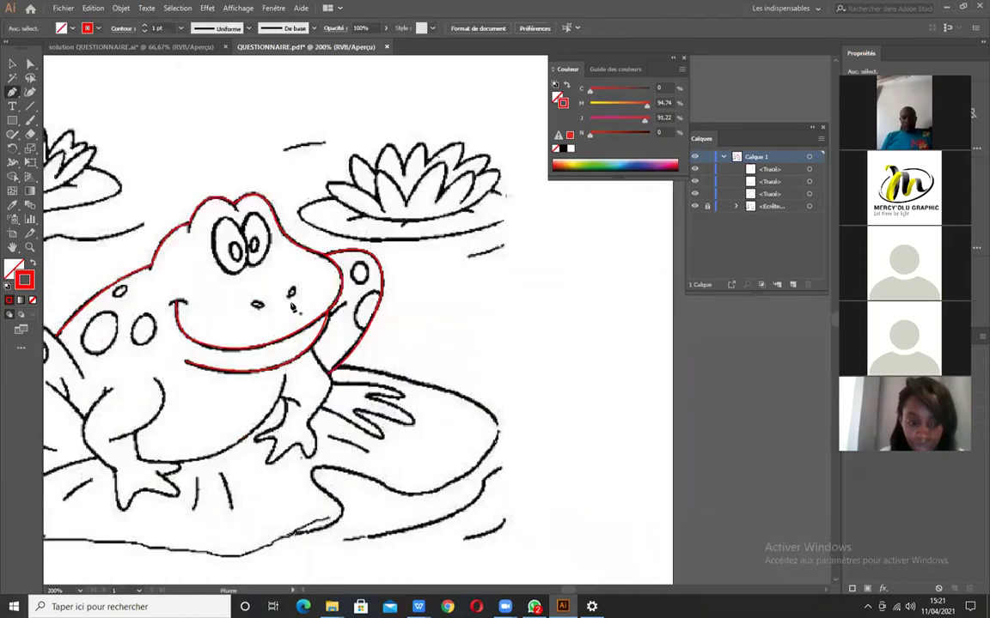
scroll(292, 307, up, 2)
mouse_move(308, 331)
mouse_down()
mouse_move(337, 368)
mouse_move(332, 387)
mouse_move(328, 359)
mouse_move(335, 370)
mouse_move(296, 413)
mouse_move(285, 450)
mouse_move(292, 481)
mouse_move(322, 509)
mouse_up()
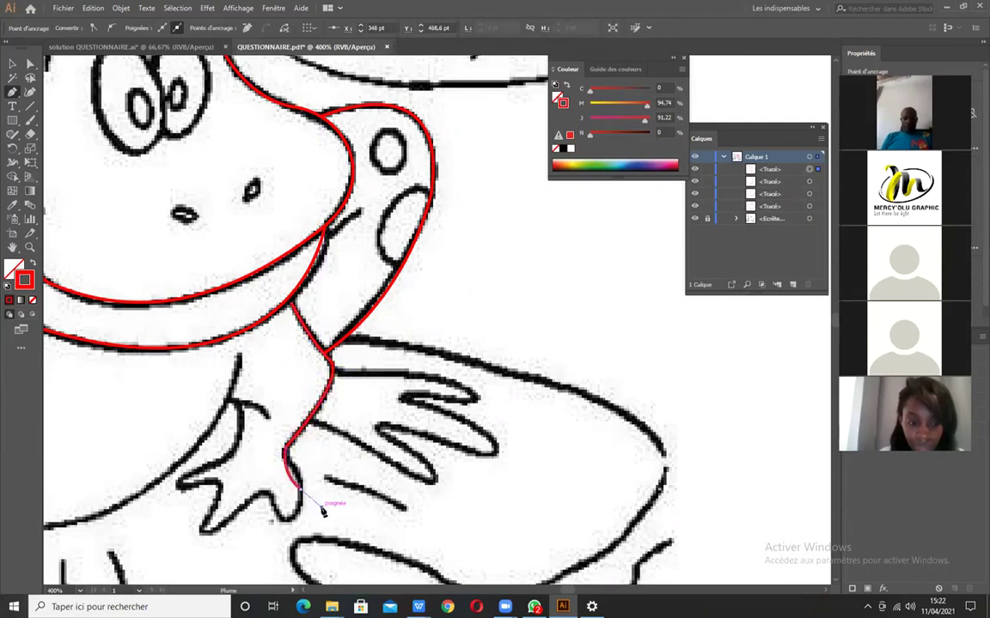
click(321, 508)
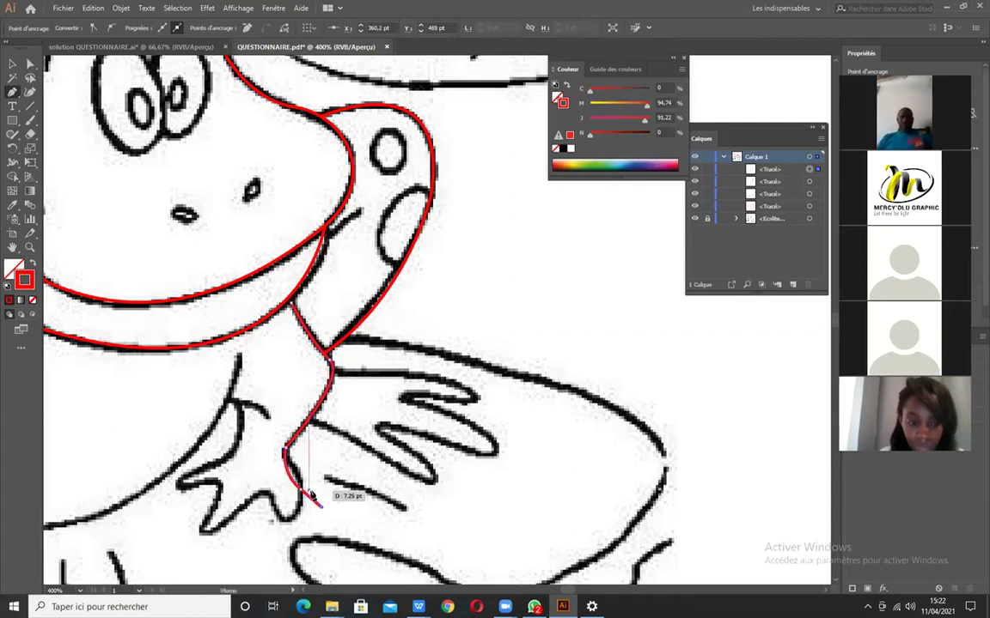
key(ctrl+z)
key(ctrl+z)
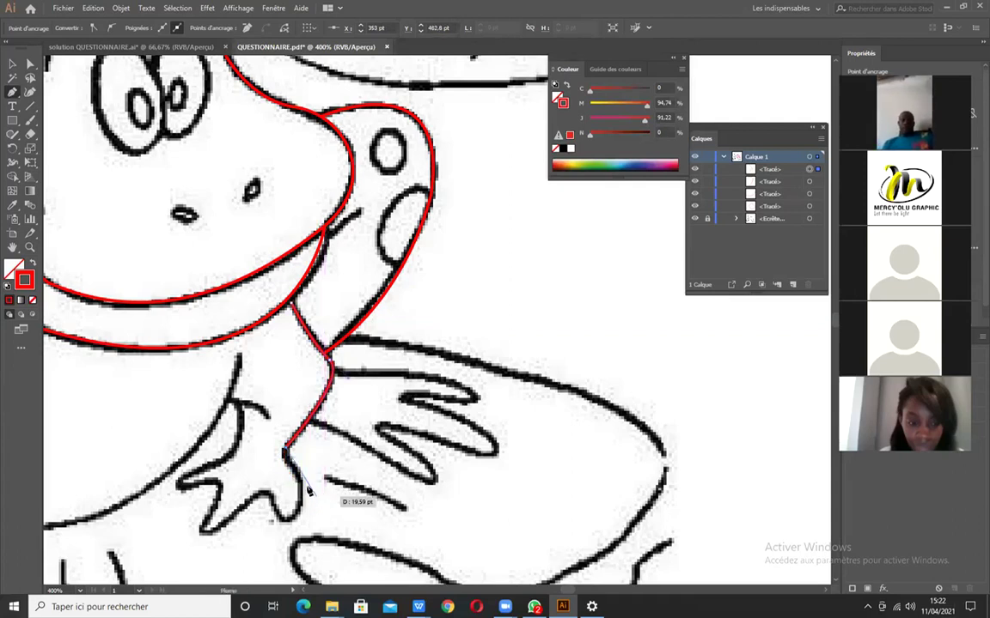
drag(312, 479, 296, 507)
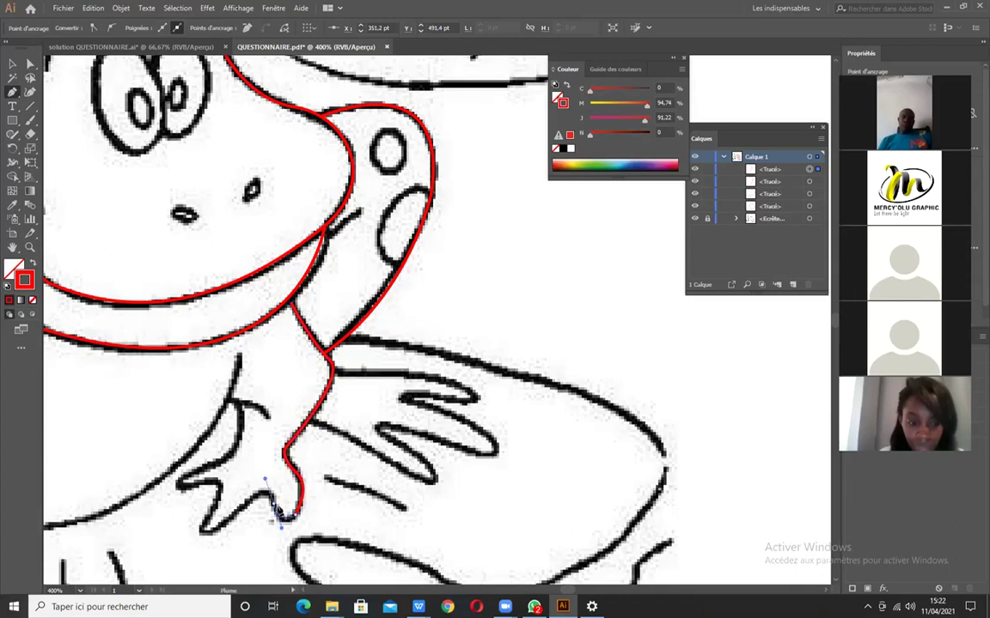
Continue the right front leg's path around the toes and up the inner edge to the belly line, and end it there.
drag(240, 512, 215, 464)
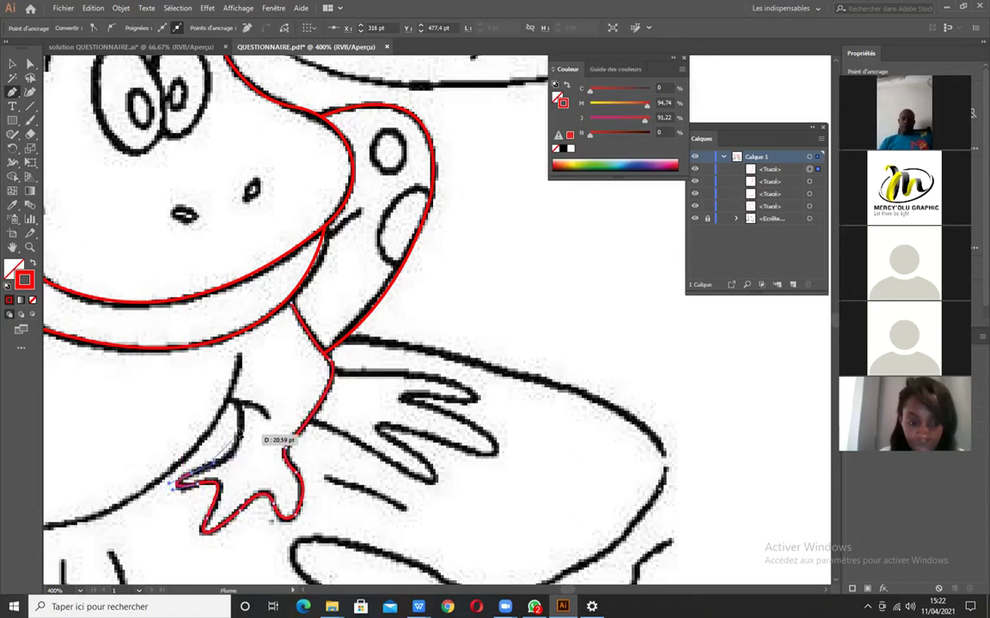
drag(240, 408, 243, 344)
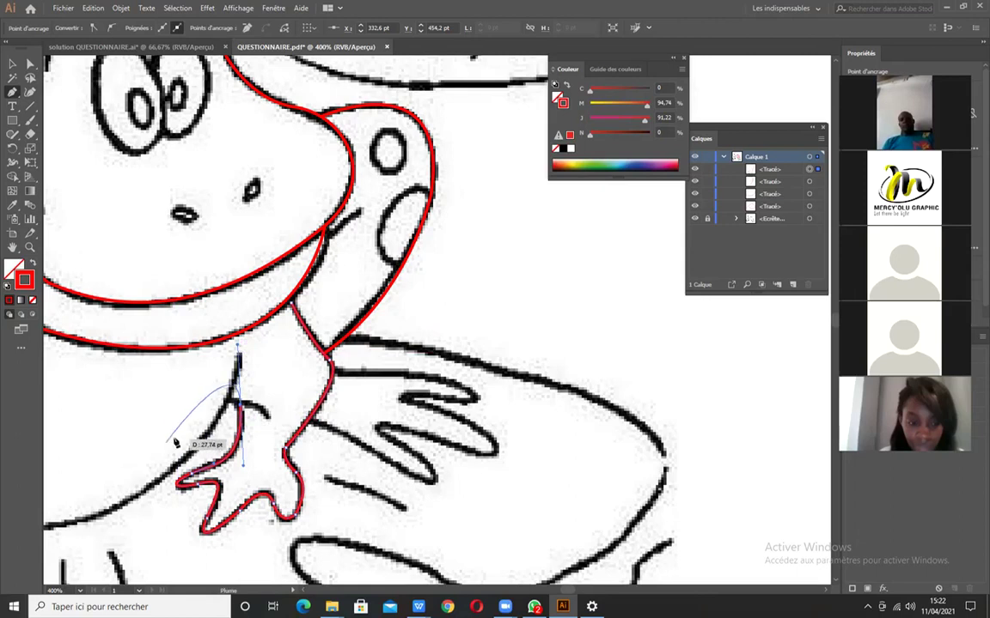
click(240, 406)
mouse_move(229, 400)
mouse_down()
mouse_move(246, 414)
mouse_move(221, 402)
mouse_move(255, 402)
mouse_move(247, 394)
mouse_up()
key(ctrl+z)
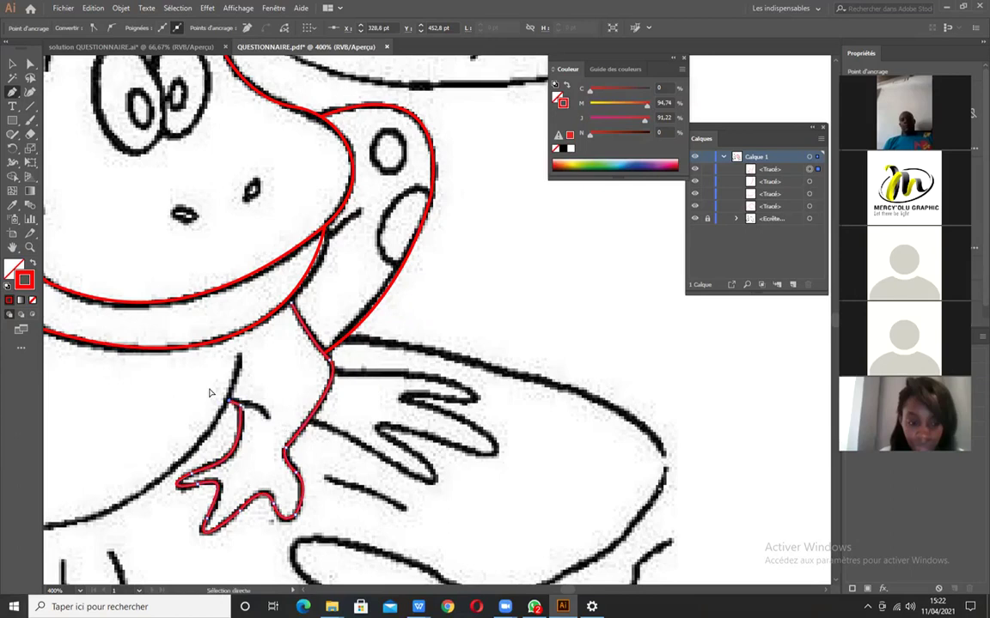
ctrl+click(314, 398)
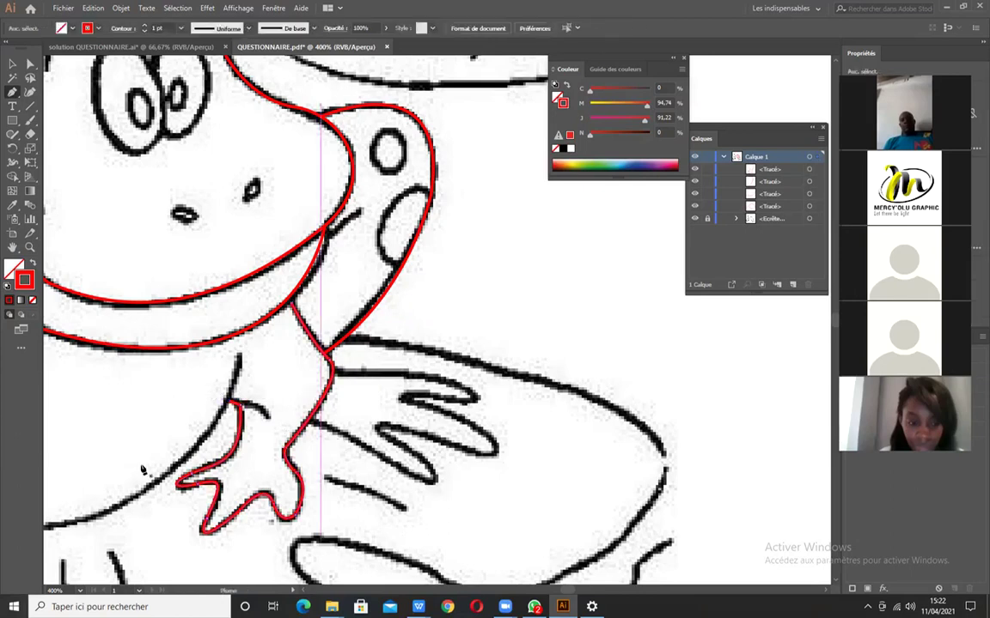
Trace the frog's belly as a separate curve from beside the right front leg to the left forearm, with a tight bend upward, and end it.
alt+scroll(321, 376, down, 3)
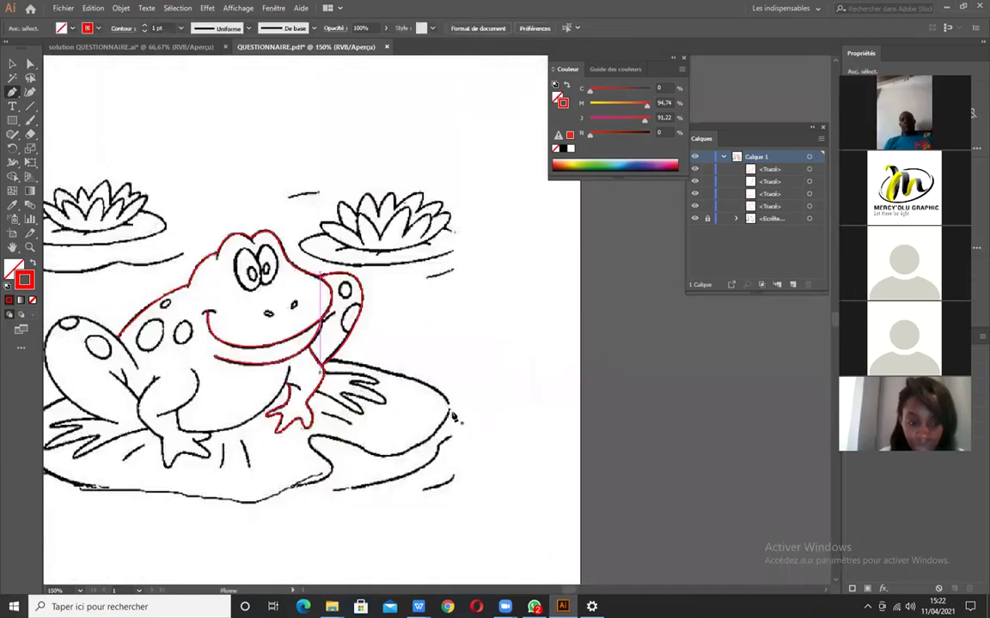
scroll(134, 391, down, 1)
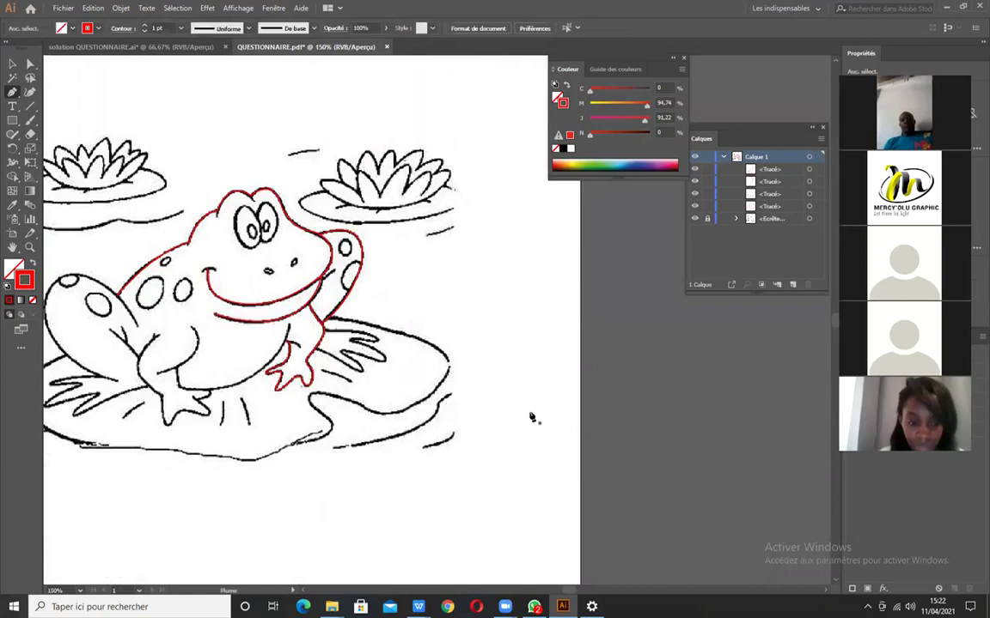
alt+scroll(640, 306, up, 2)
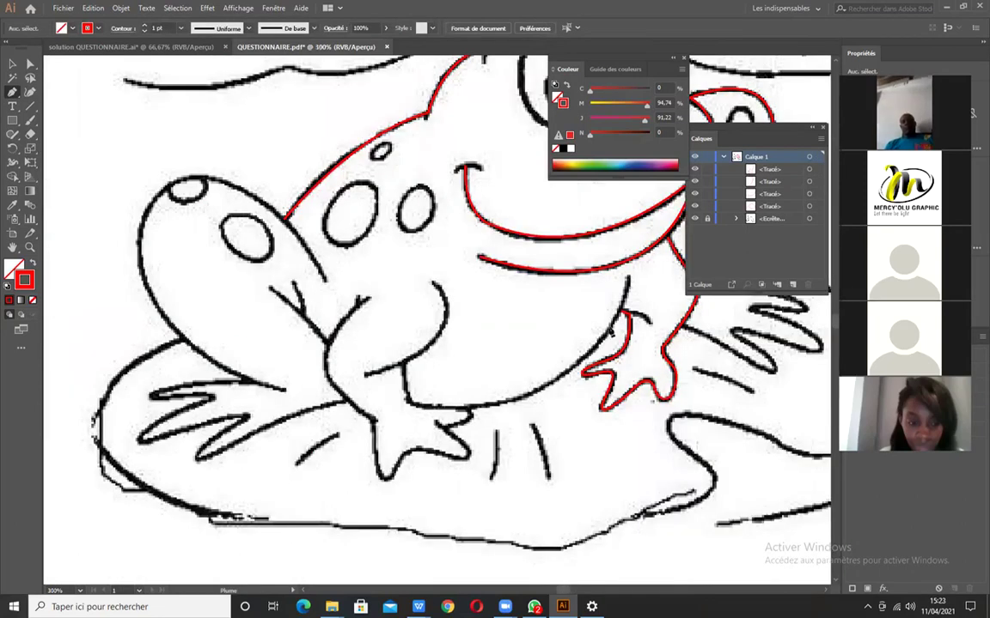
click(629, 277)
drag(418, 406, 244, 381)
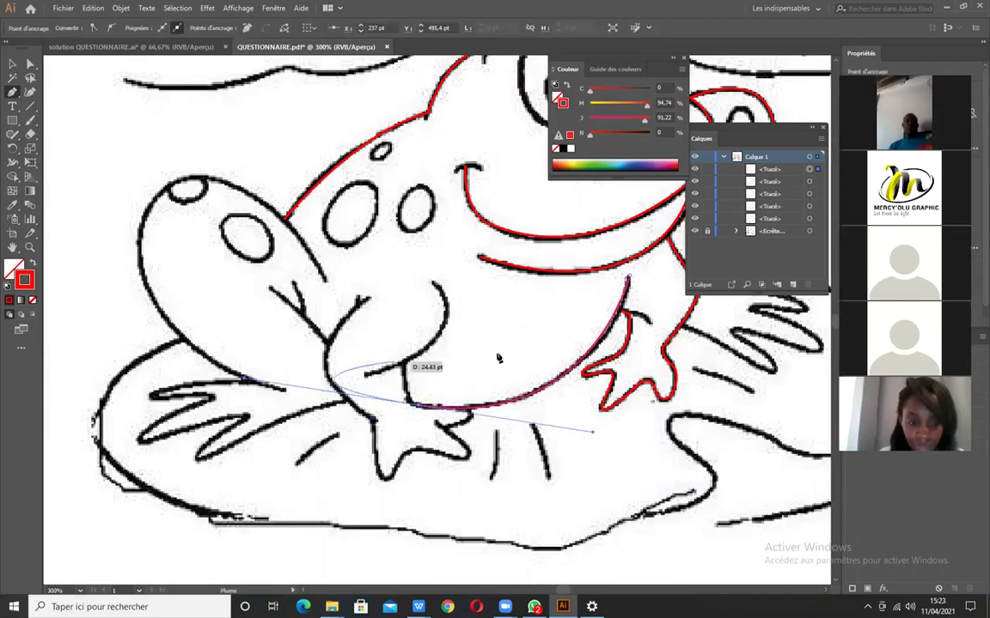
click(419, 406)
click(403, 366)
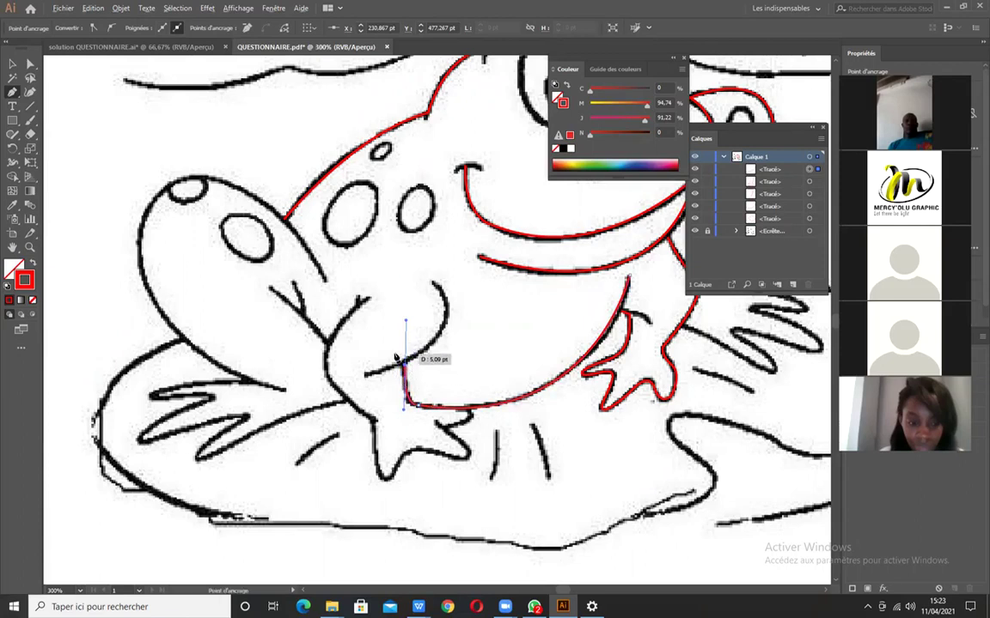
key(Escape)
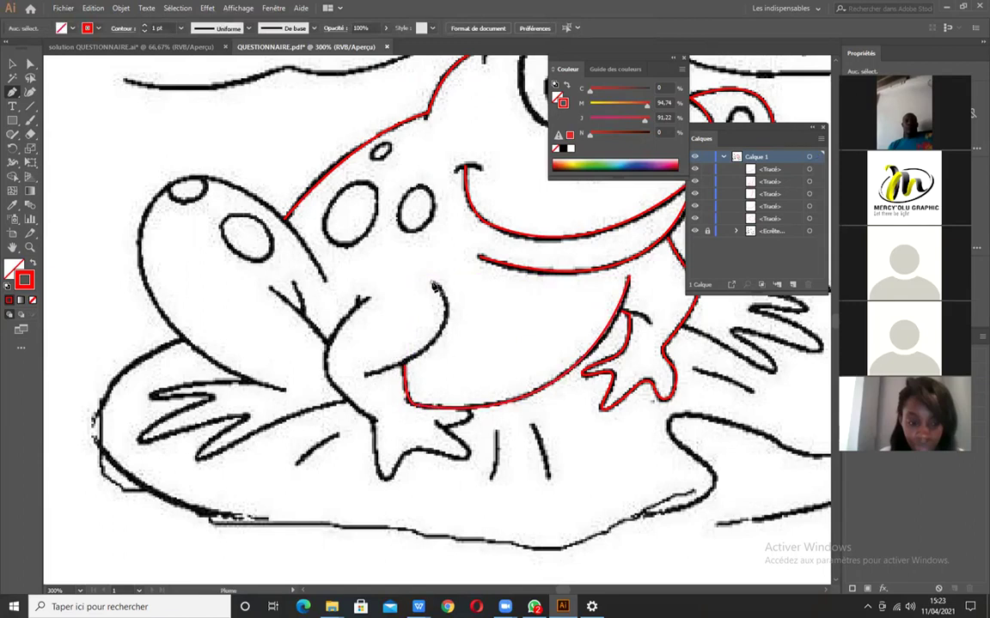
Trace the left front leg's inner curve as a separate path from its upper end to the left tip above the foot.
click(433, 285)
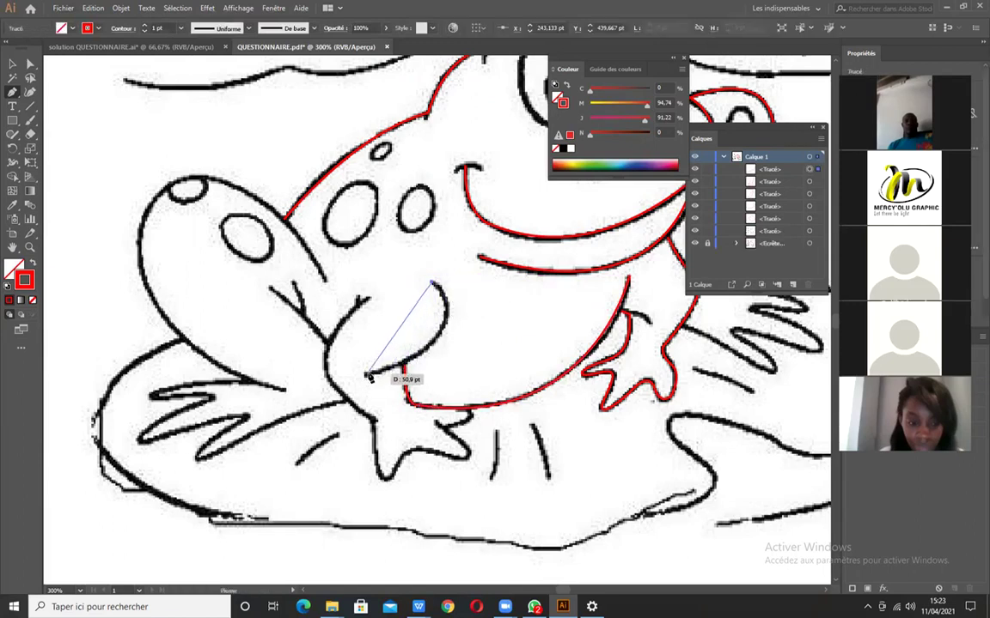
drag(366, 378, 238, 417)
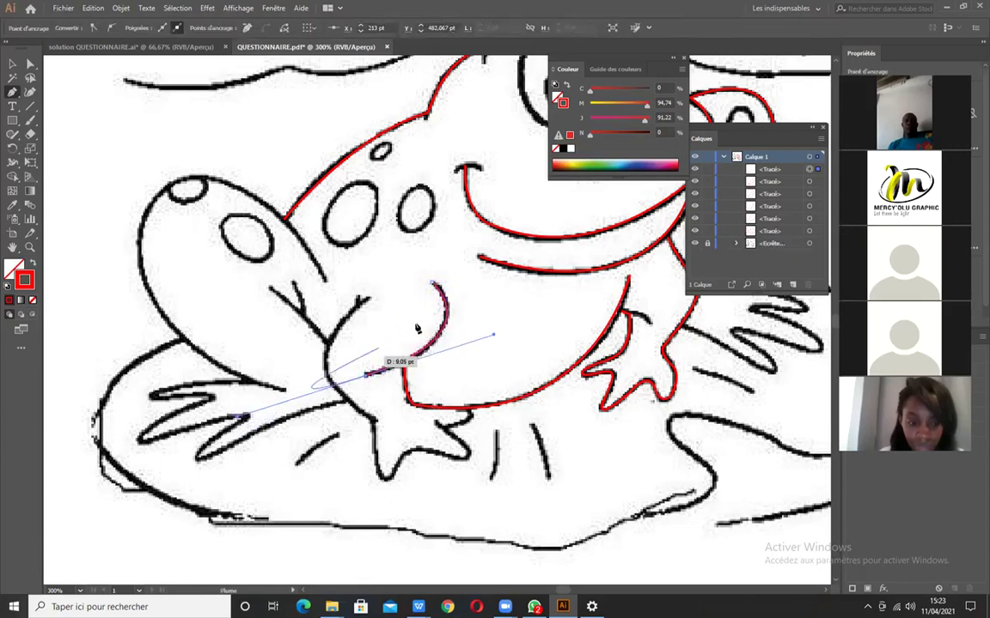
ctrl+click(371, 400)
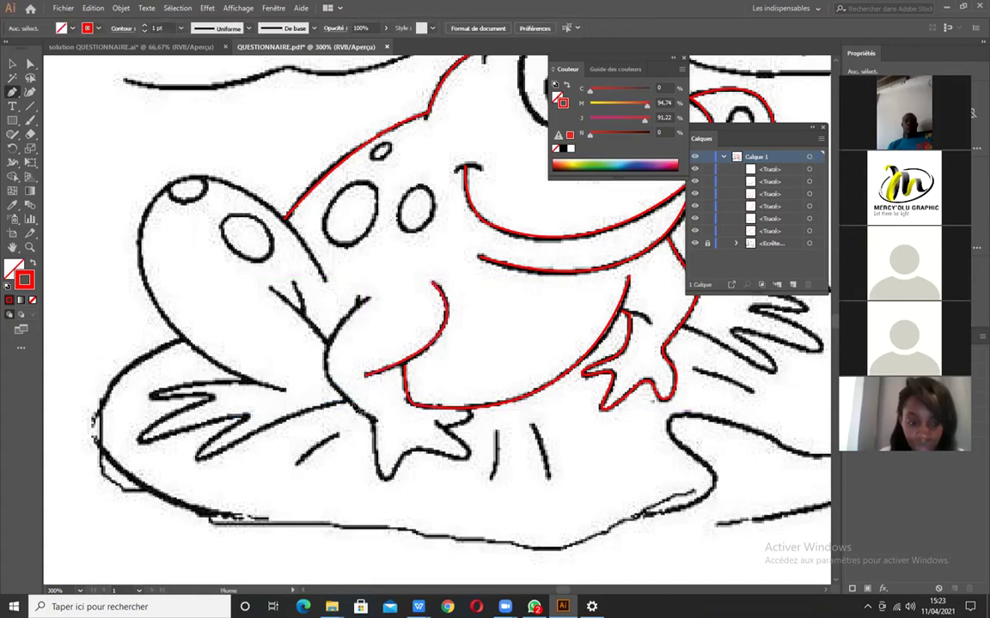
Trace the left front leg's outer edge as a new path down to the foot, around the first toe and toward the next toe.
click(368, 300)
drag(331, 381, 372, 421)
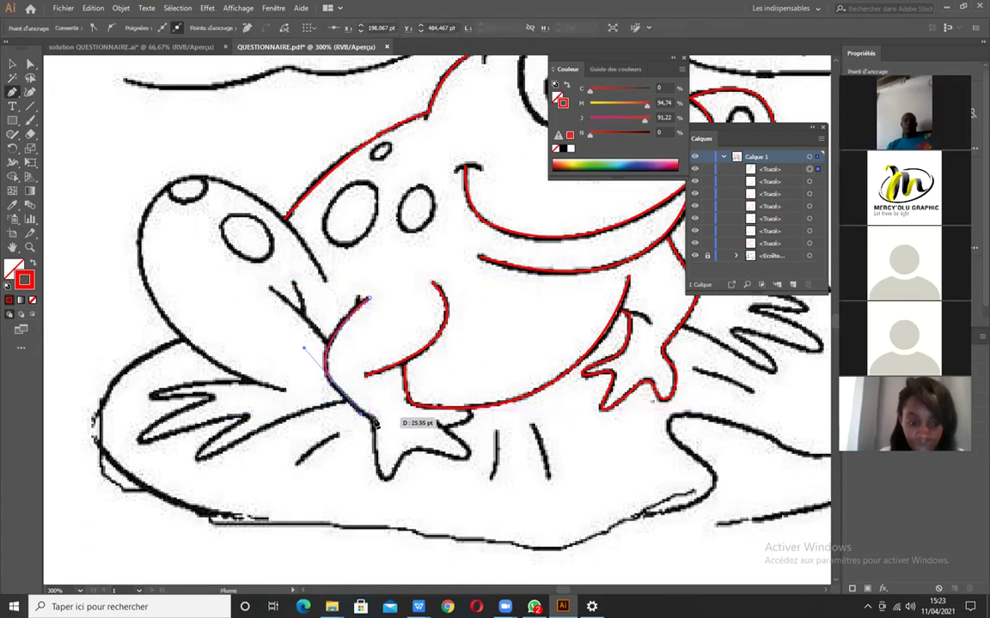
click(374, 420)
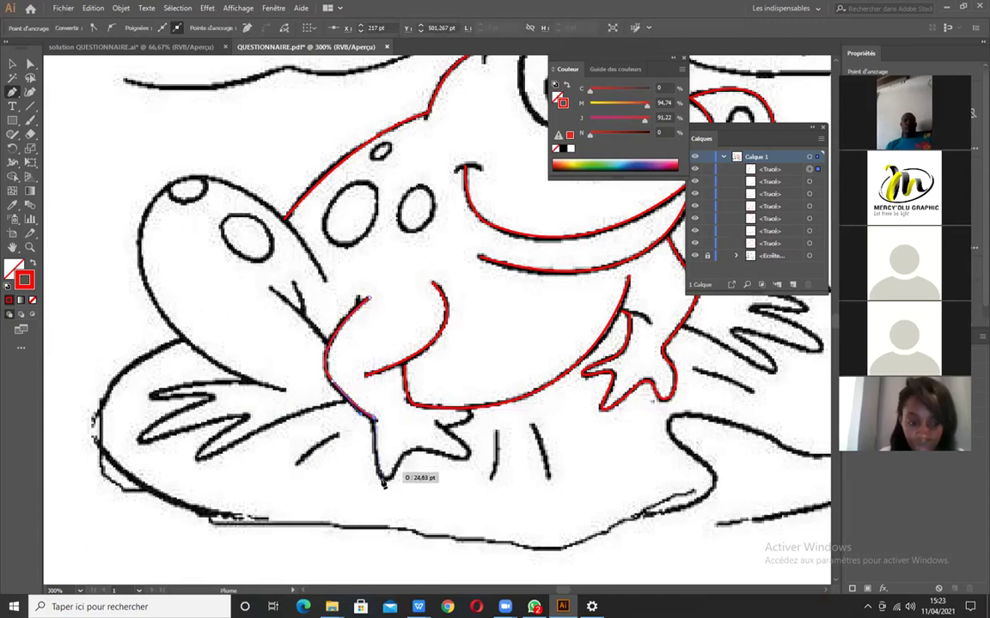
click(377, 461)
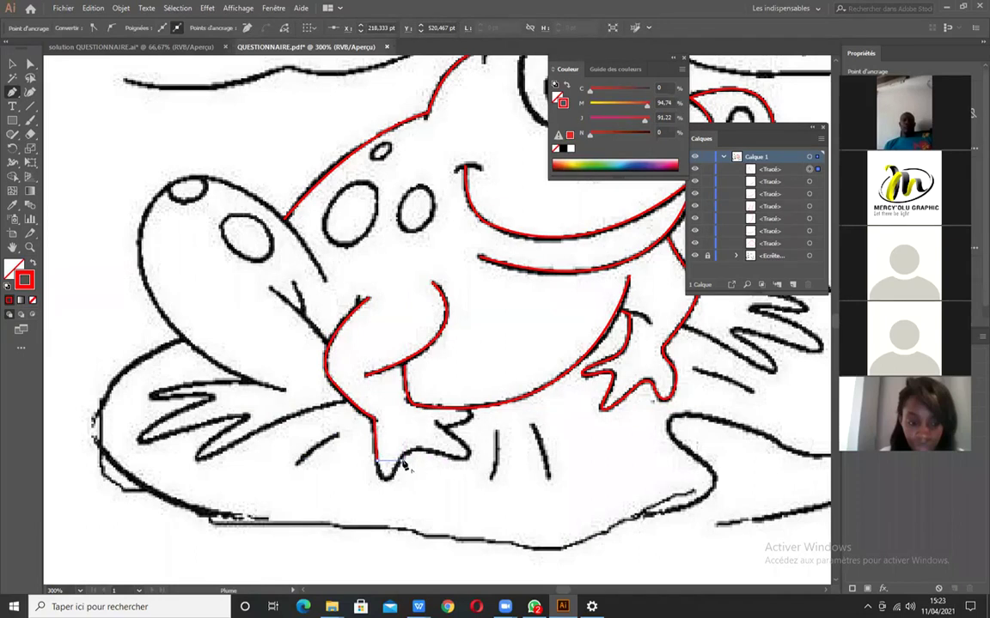
drag(402, 461, 421, 414)
click(466, 464)
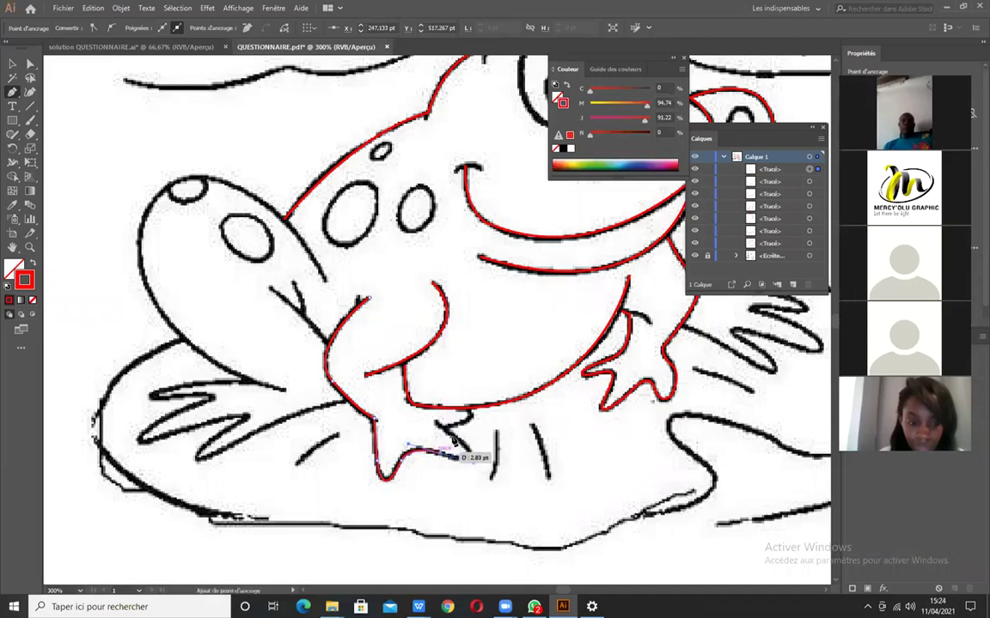
Continue the left foot's path around the second toe, make a sharp corner, and curve up to the belly line.
scroll(469, 469, up, 3)
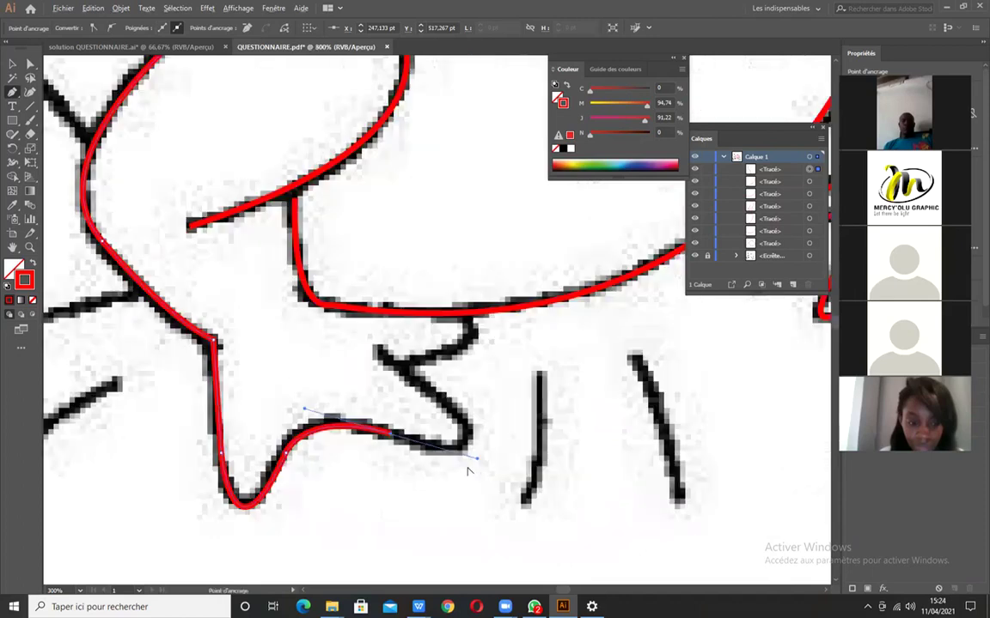
scroll(469, 473, up, 2)
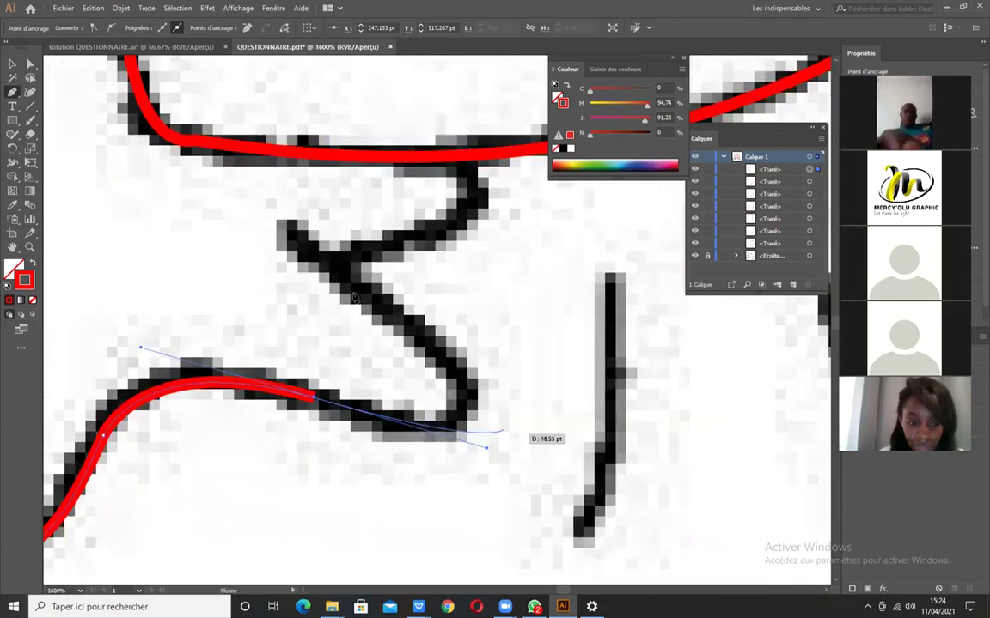
drag(366, 299, 220, 202)
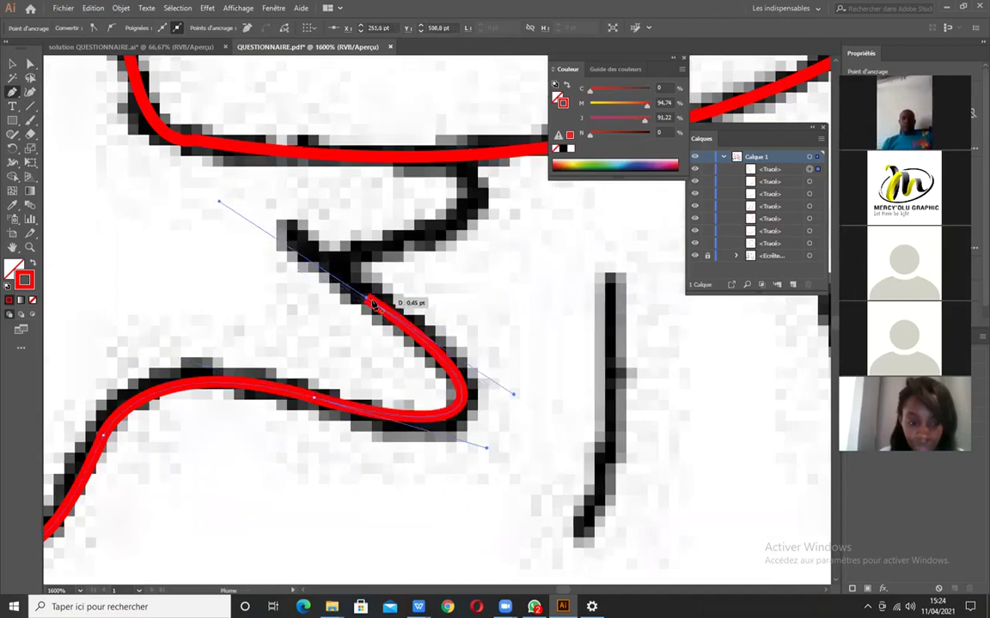
scroll(330, 293, down, 2)
drag(330, 292, 286, 264)
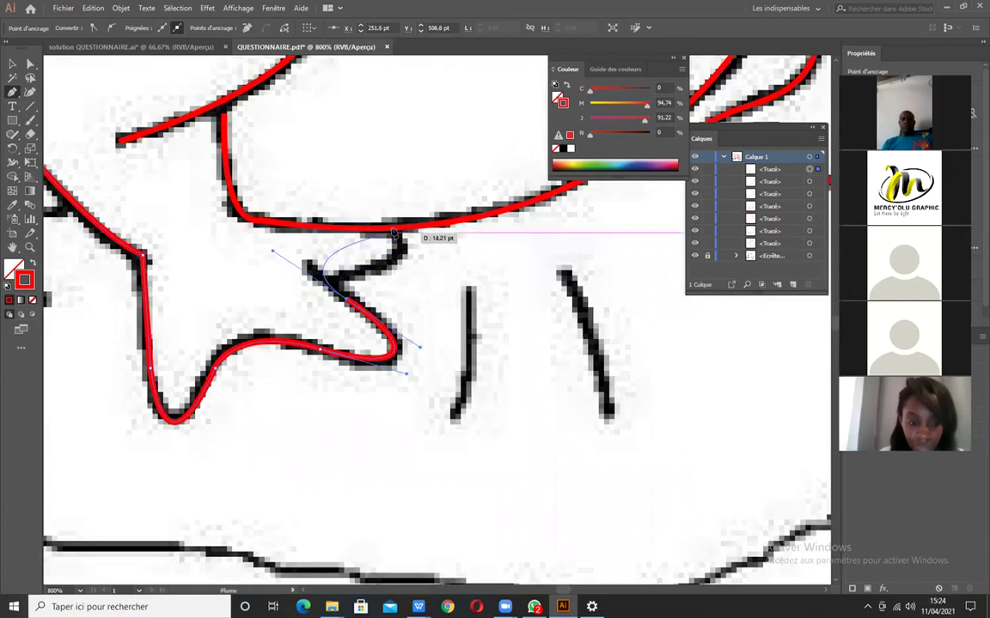
click(347, 298)
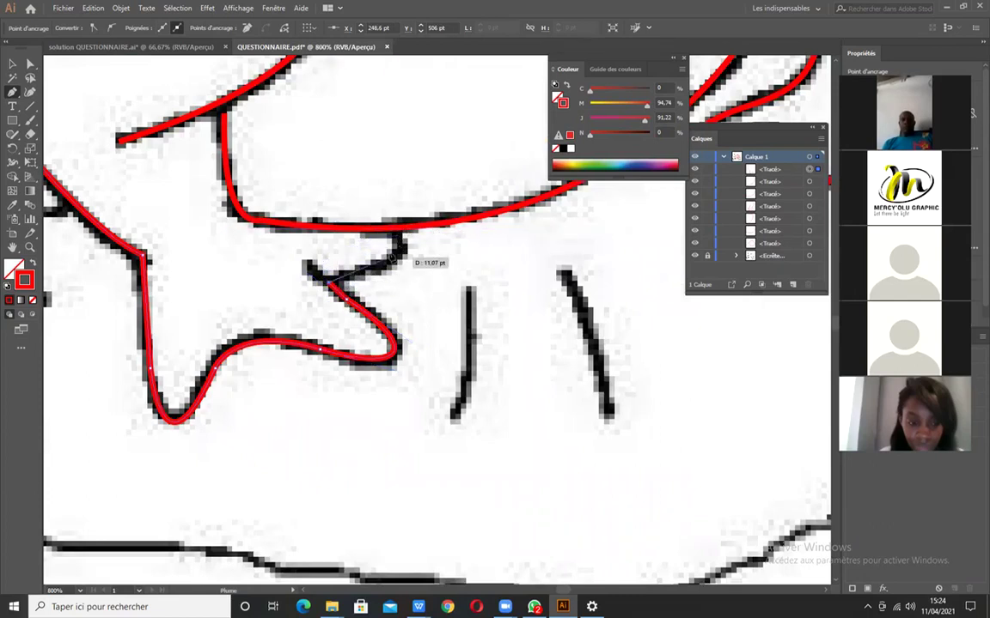
drag(398, 233, 384, 202)
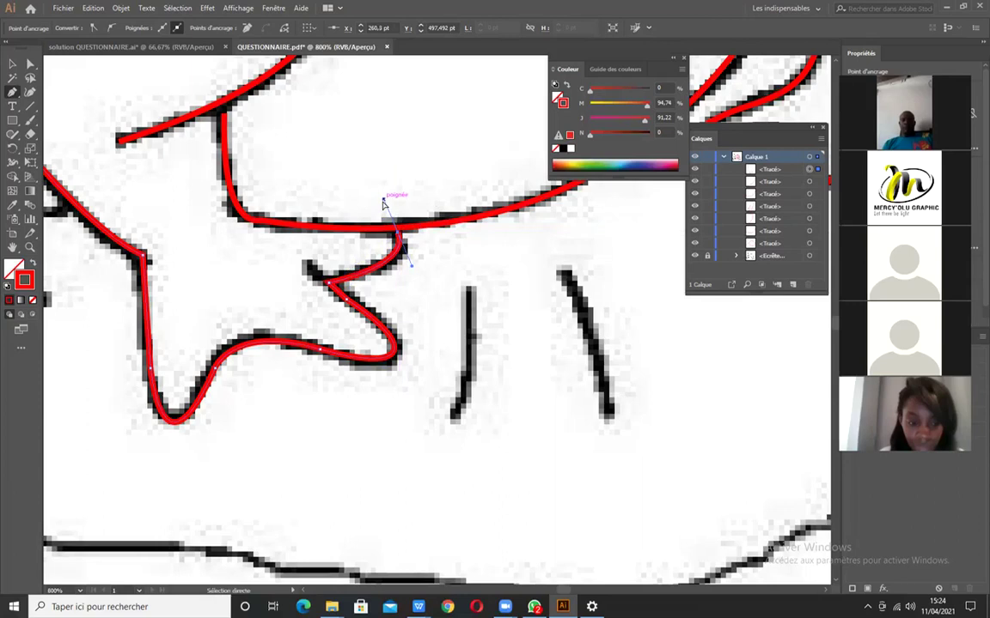
End the front foot's path and trace the left hind leg as a new curve from its inner end over the knee down to the ankle.
ctrl+click(400, 200)
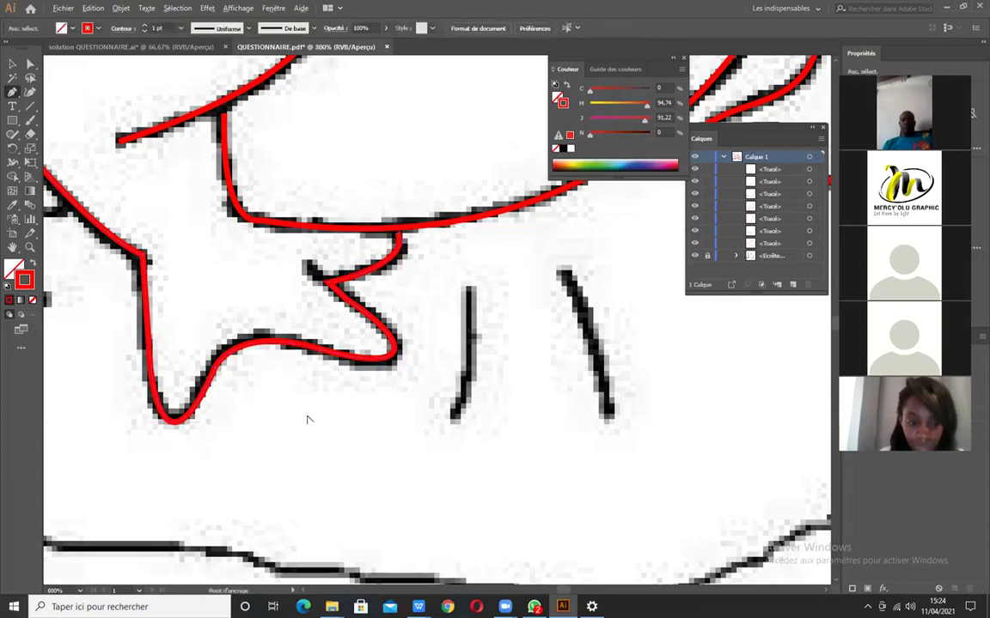
scroll(308, 419, down, 3)
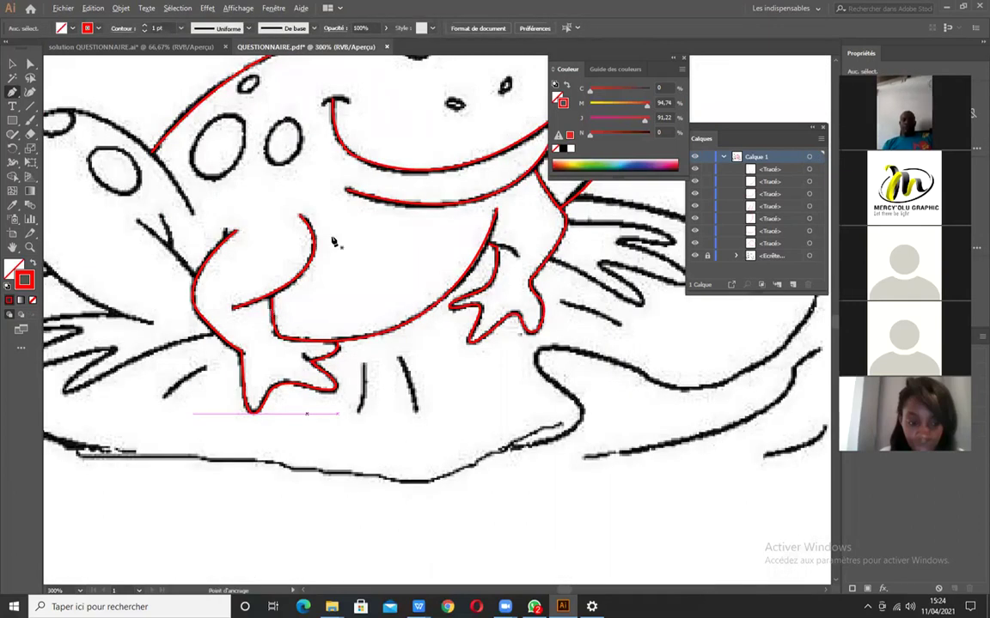
drag(195, 218, 368, 280)
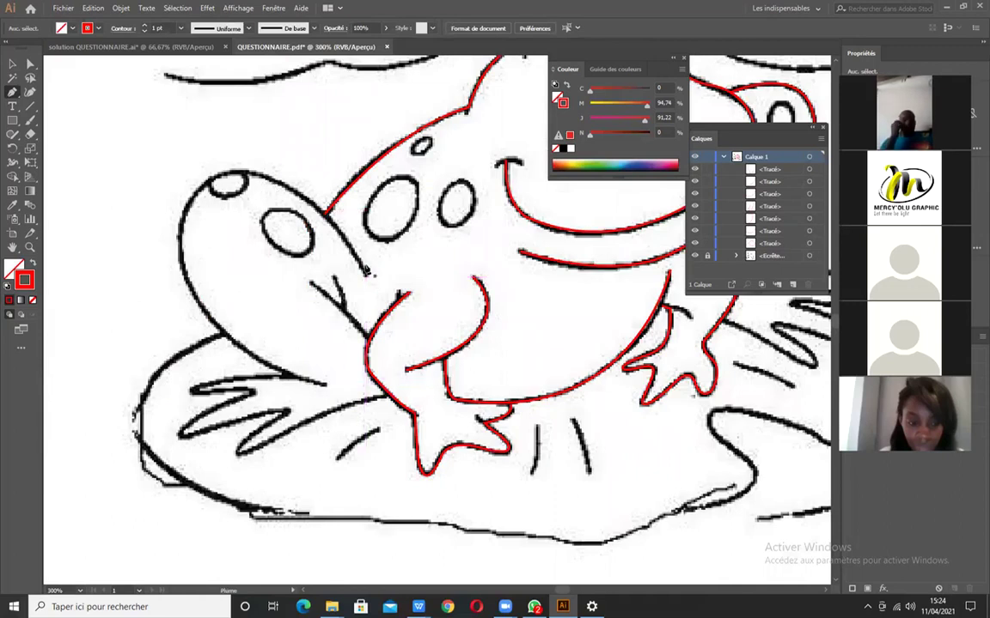
click(363, 272)
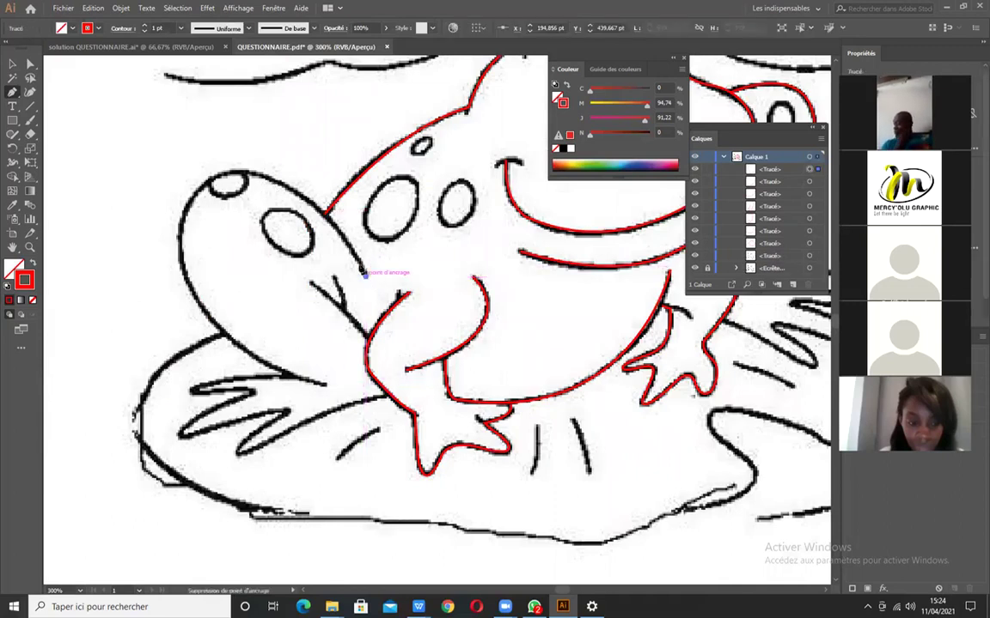
drag(179, 222, 109, 356)
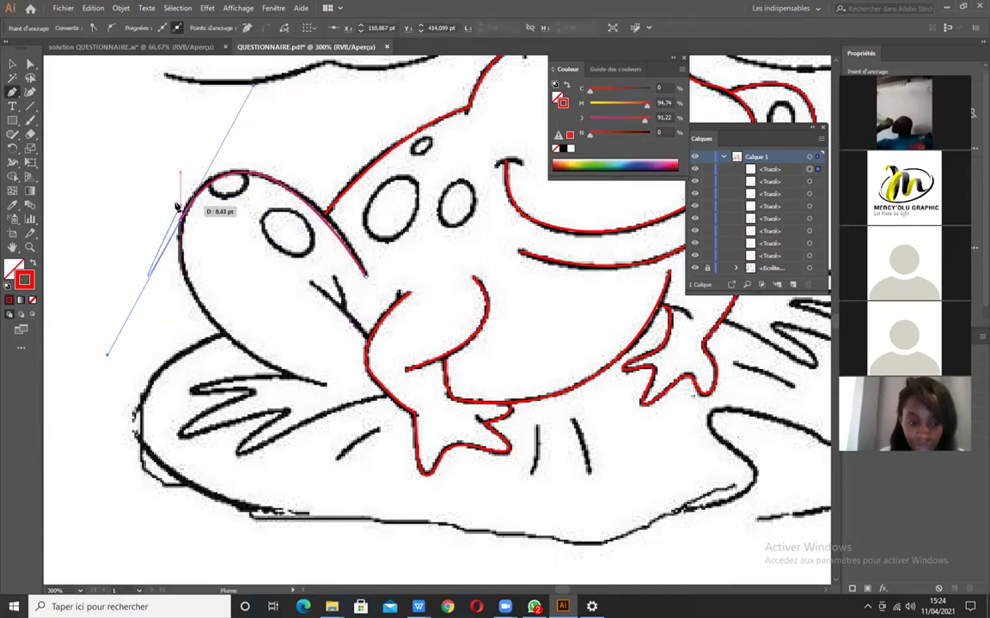
drag(182, 217, 486, 434)
click(326, 386)
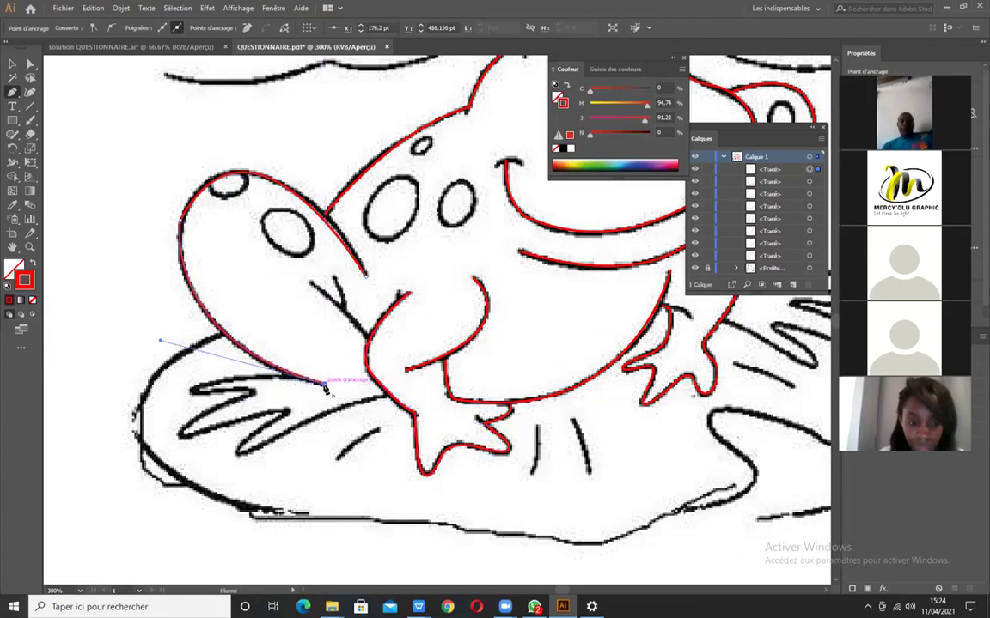
Continue the hind leg's path along the left hind foot's upper edge to the first toe tip, and make that point a corner.
scroll(197, 393, up, 3)
drag(186, 393, 87, 470)
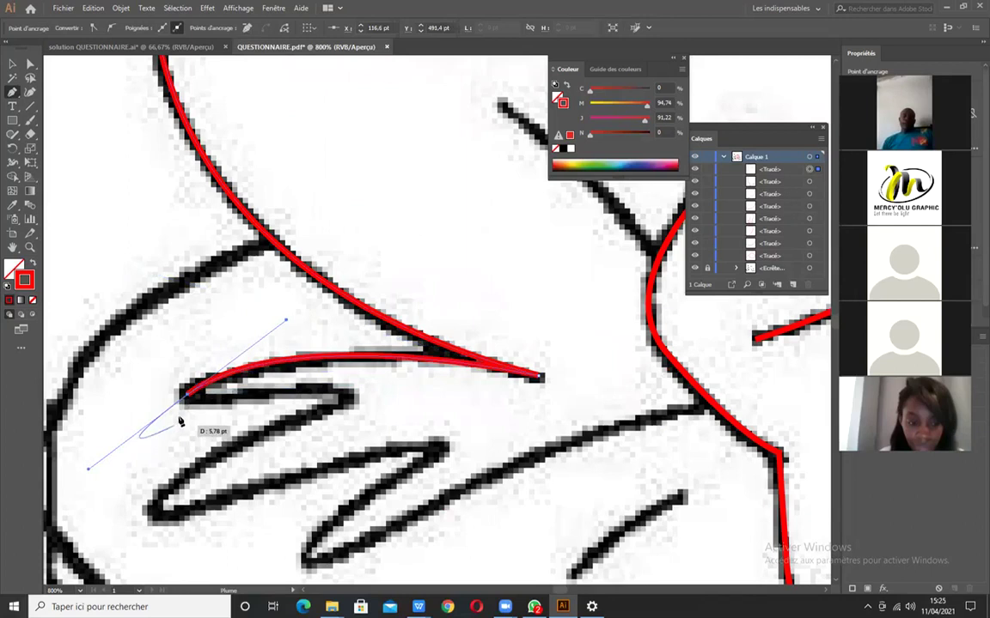
click(189, 398)
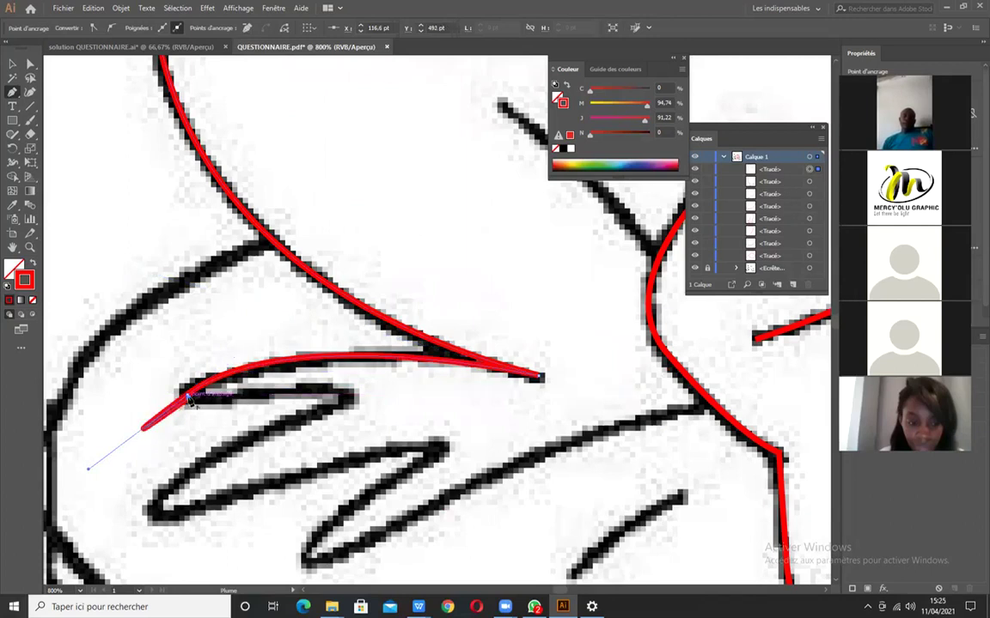
key(ctrl+z)
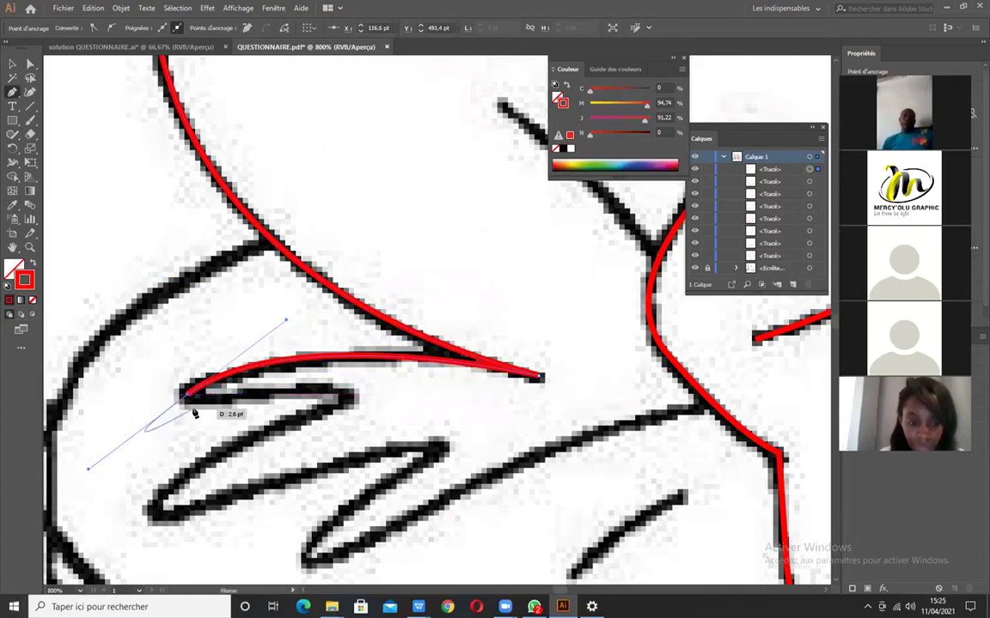
click(182, 398)
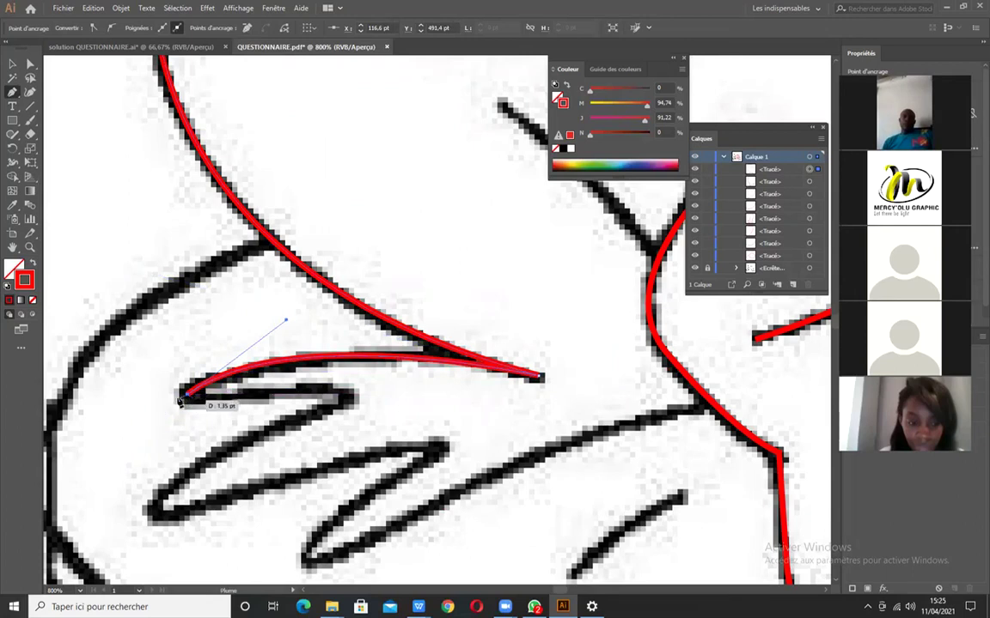
Trace the underside of the left hind foot's first toe and round the notch before the second toe.
drag(229, 399, 271, 390)
click(269, 390)
click(298, 389)
click(330, 388)
drag(343, 394, 345, 405)
Trace the upper edge of the left hind foot's second toe from the notch to the toe tip with closely spaced points.
click(282, 423)
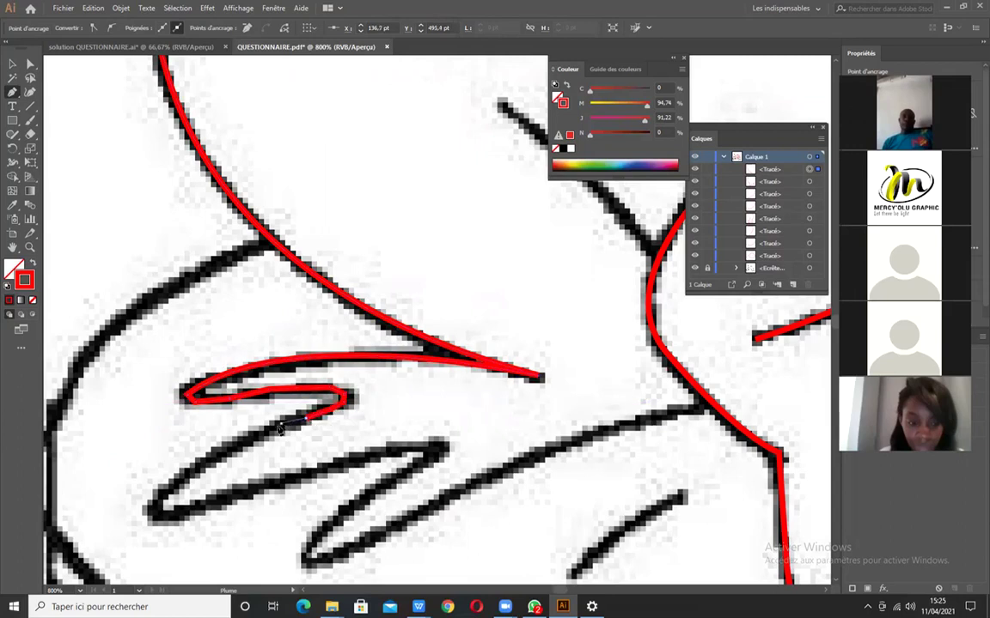
click(262, 435)
click(243, 447)
click(223, 459)
click(205, 469)
click(188, 480)
click(155, 508)
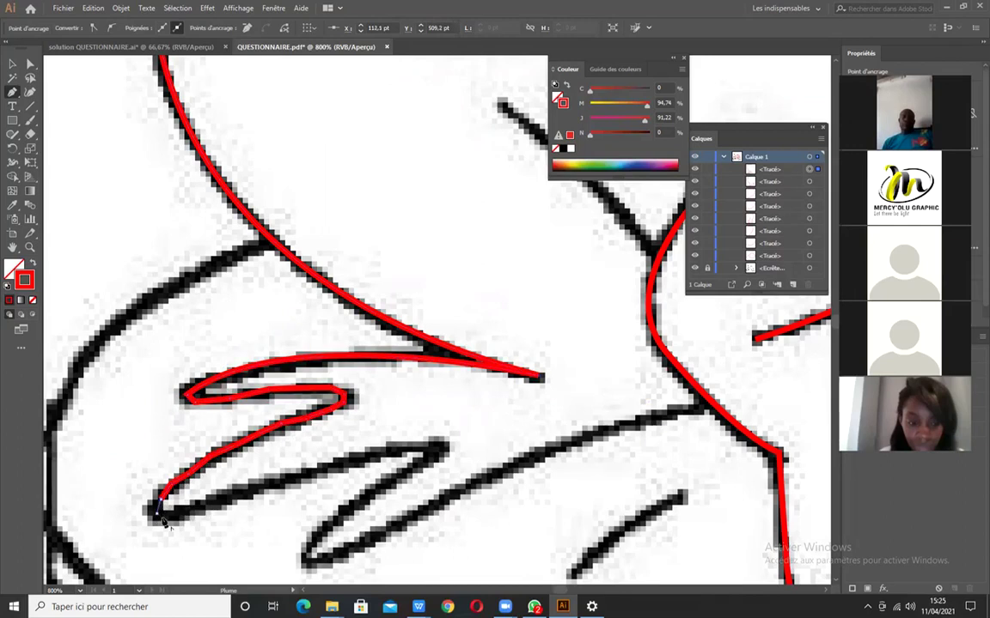
Round the second toe's tip and trace its lower edge up to the notch before the third toe.
click(175, 515)
click(201, 505)
click(249, 495)
click(282, 481)
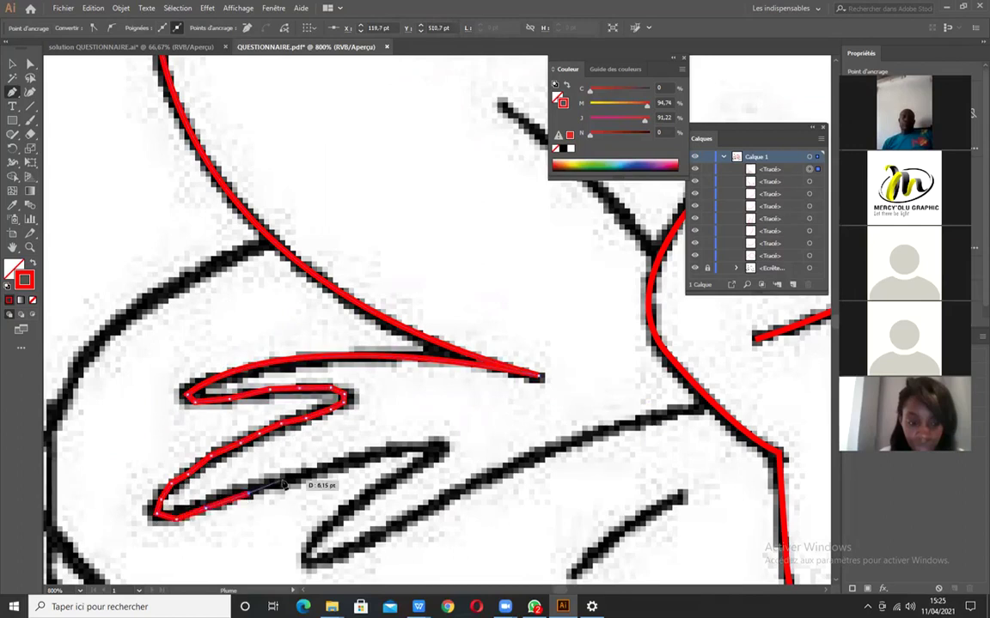
click(319, 470)
click(351, 460)
click(388, 449)
click(413, 446)
click(443, 446)
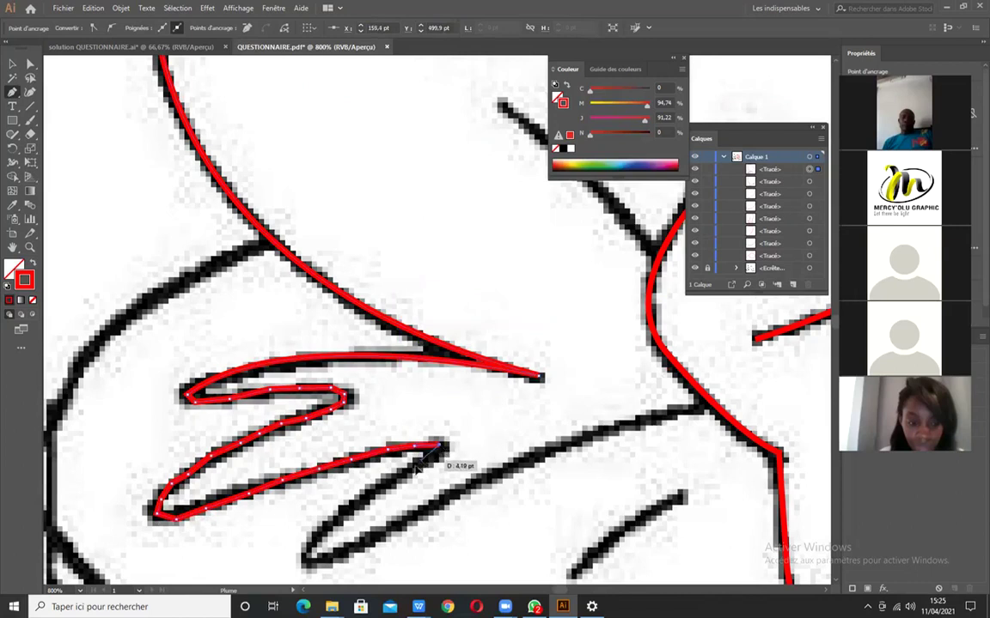
Trace around the left hind foot's third toe, curve back to the left front leg, and end the path.
click(388, 481)
click(357, 498)
click(322, 524)
click(305, 547)
click(305, 565)
click(346, 555)
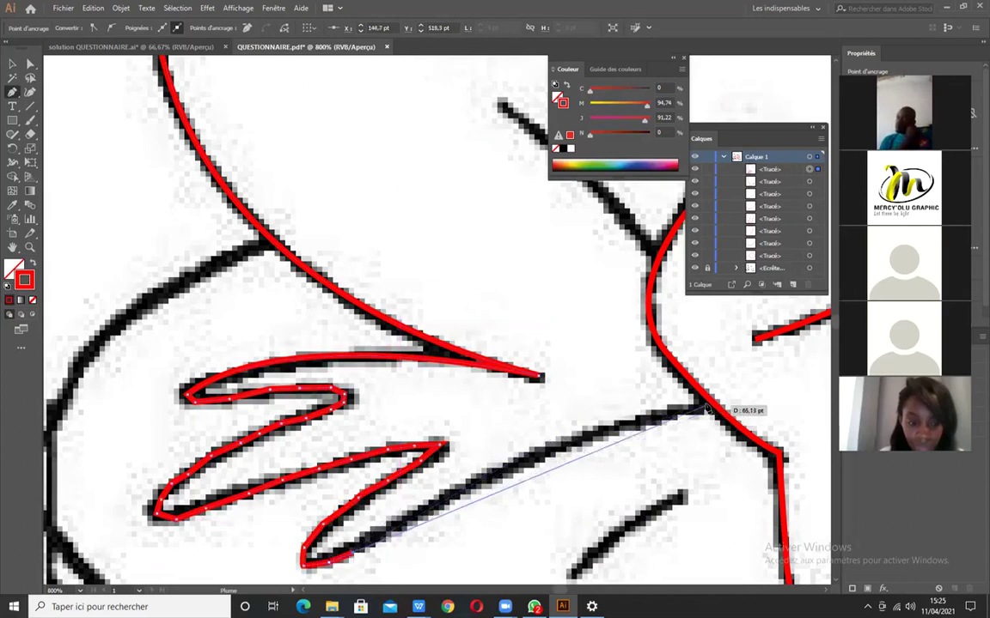
drag(706, 408, 778, 418)
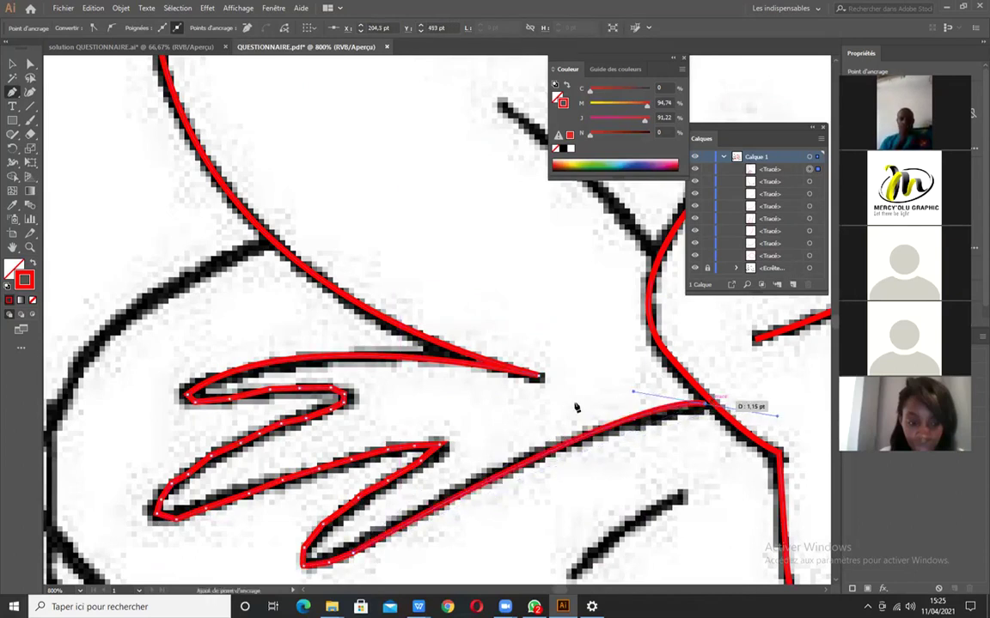
scroll(148, 434, down, 4)
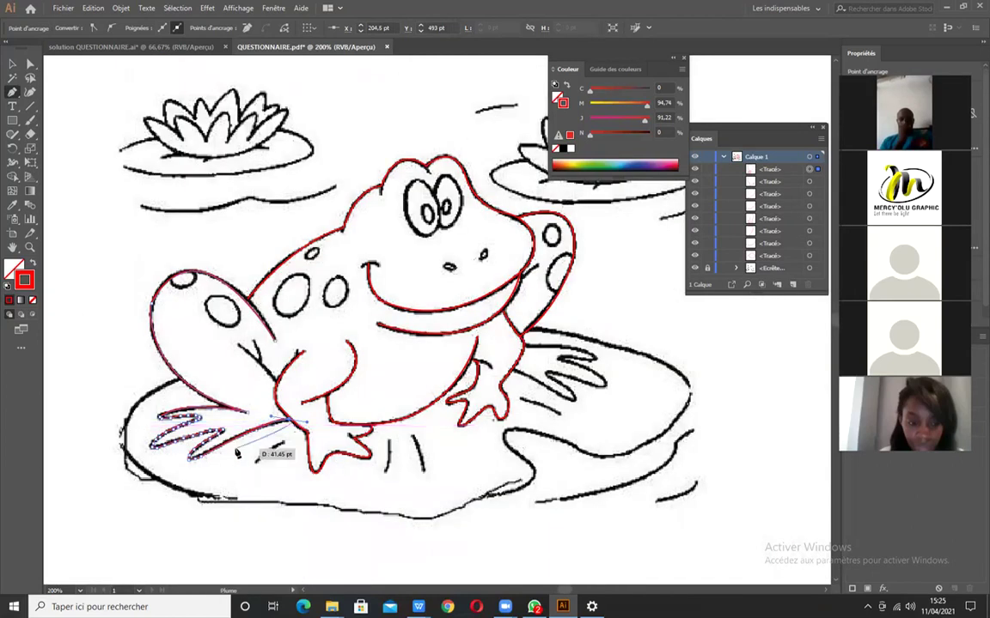
scroll(244, 447, up, 2)
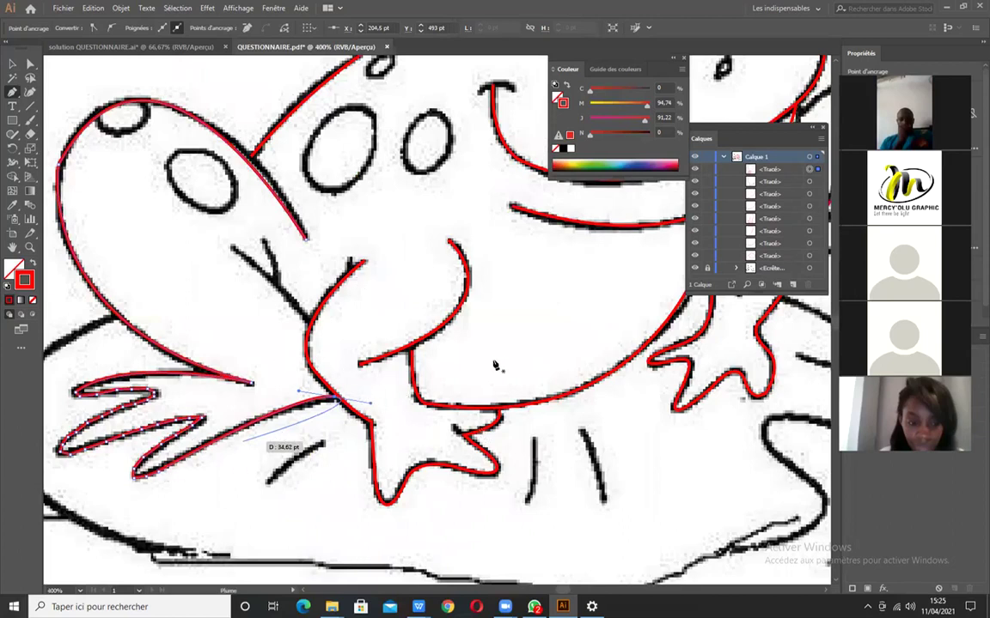
ctrl+click(341, 370)
Trace the right hind foot as a new path from the right front leg around the first and second toes to the following notch.
scroll(321, 387, down, 4)
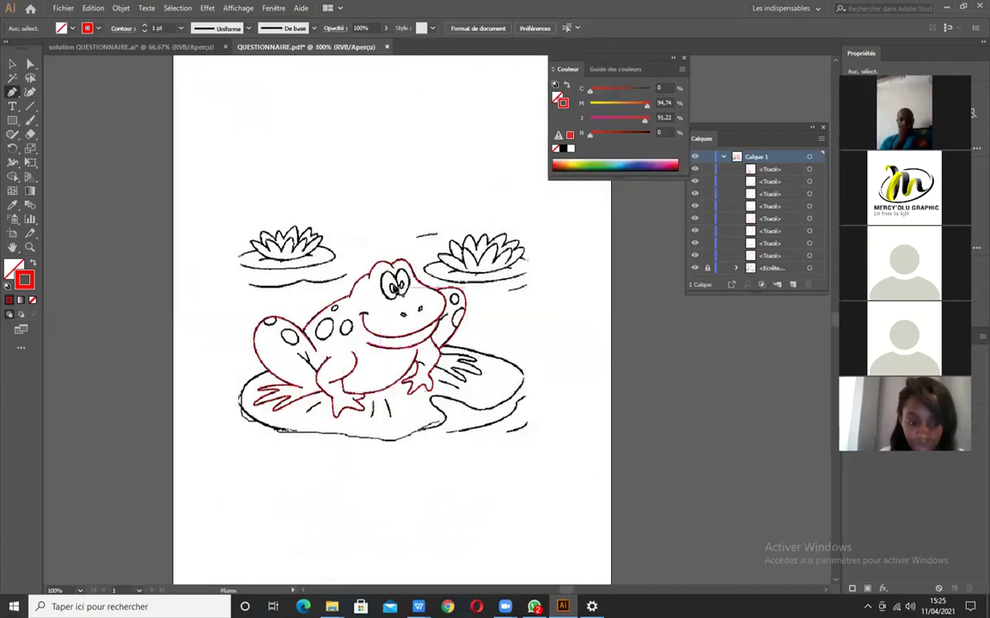
scroll(378, 279, up, 2)
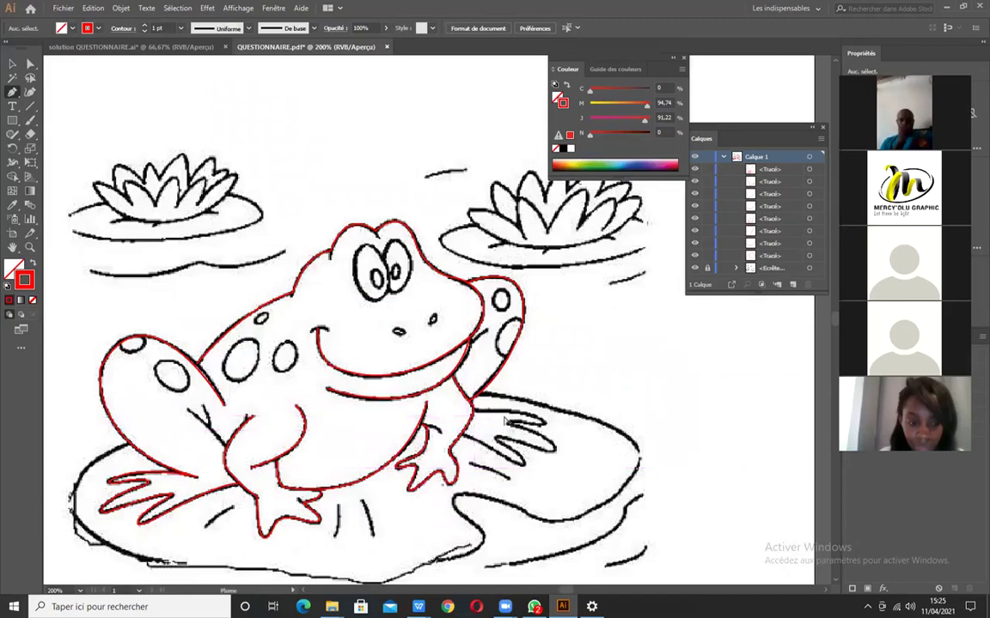
scroll(468, 419, up, 2)
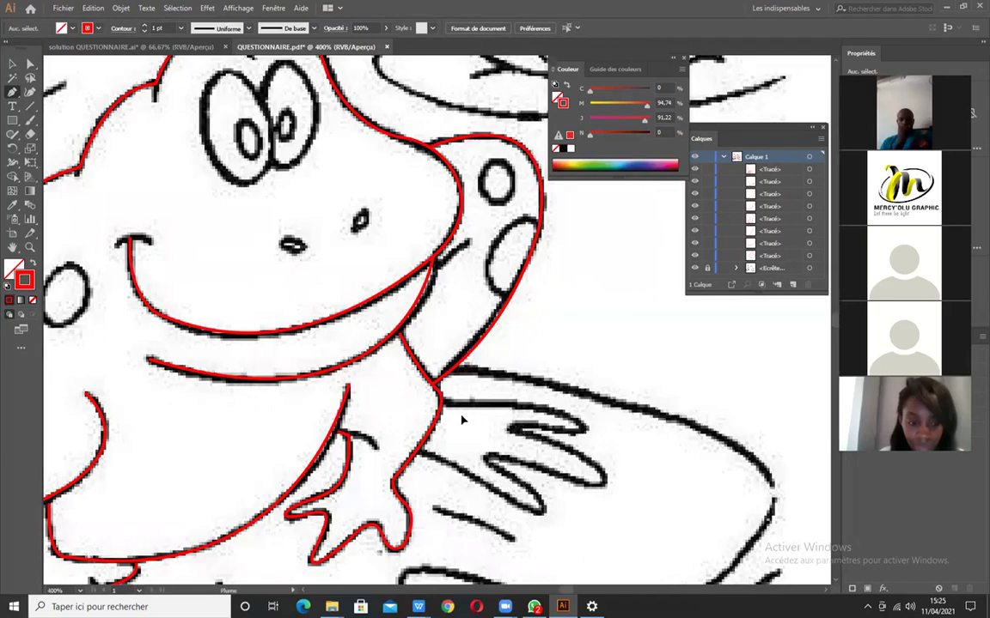
drag(518, 429, 445, 419)
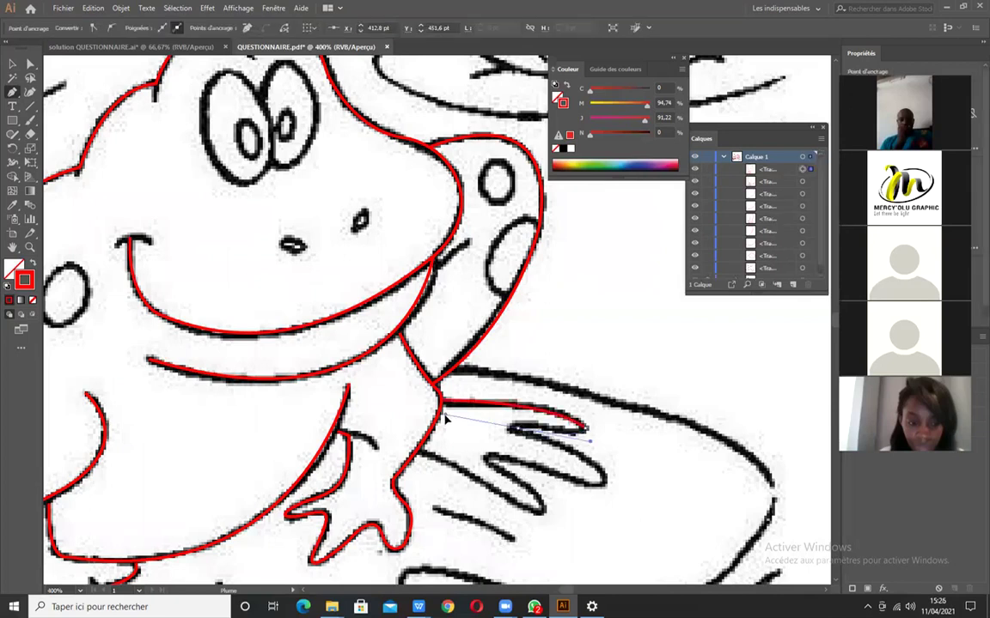
click(518, 430)
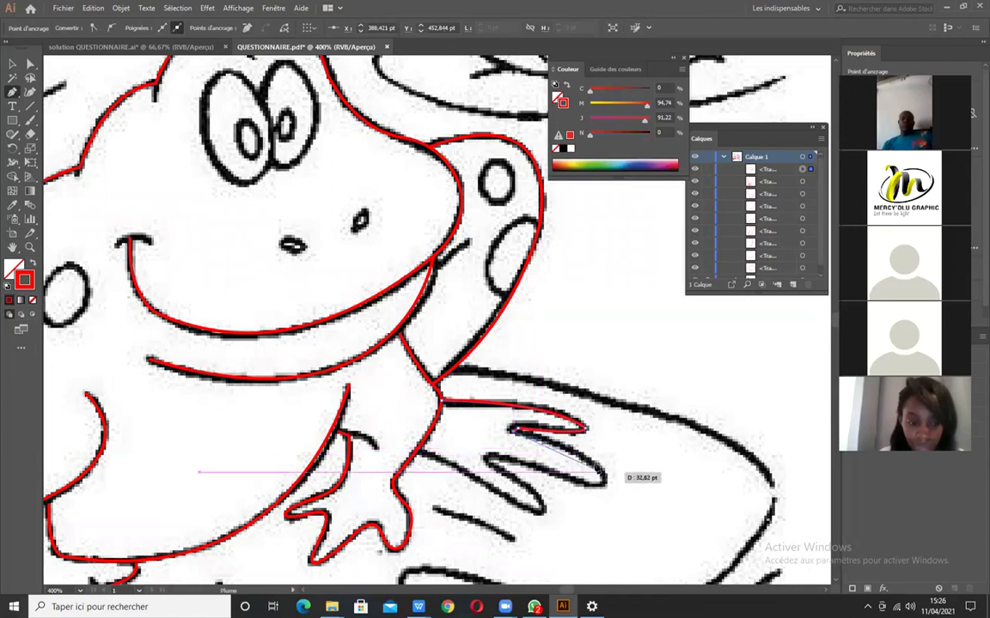
click(606, 479)
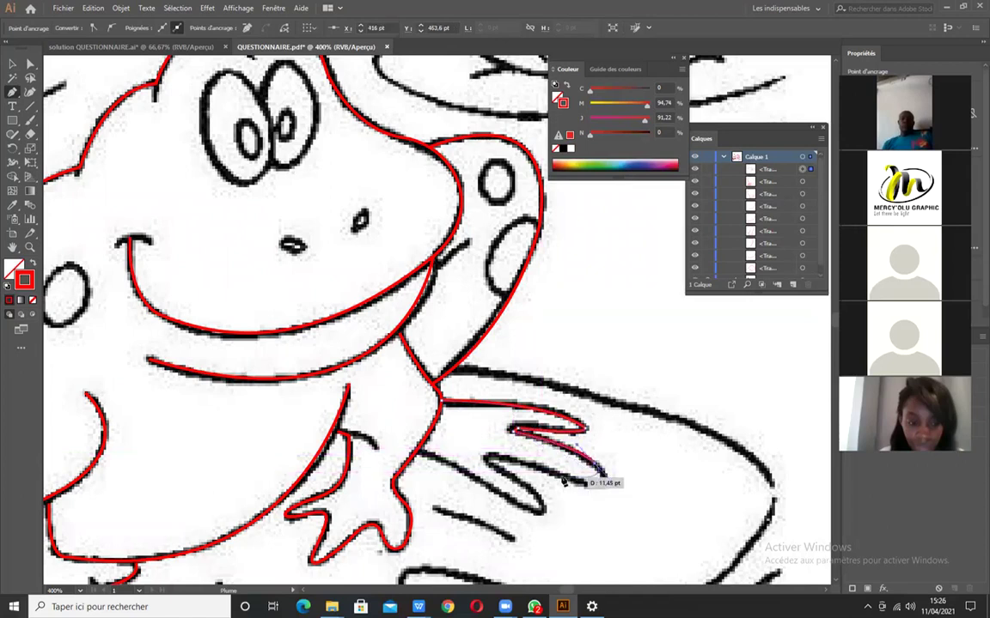
drag(503, 451, 551, 494)
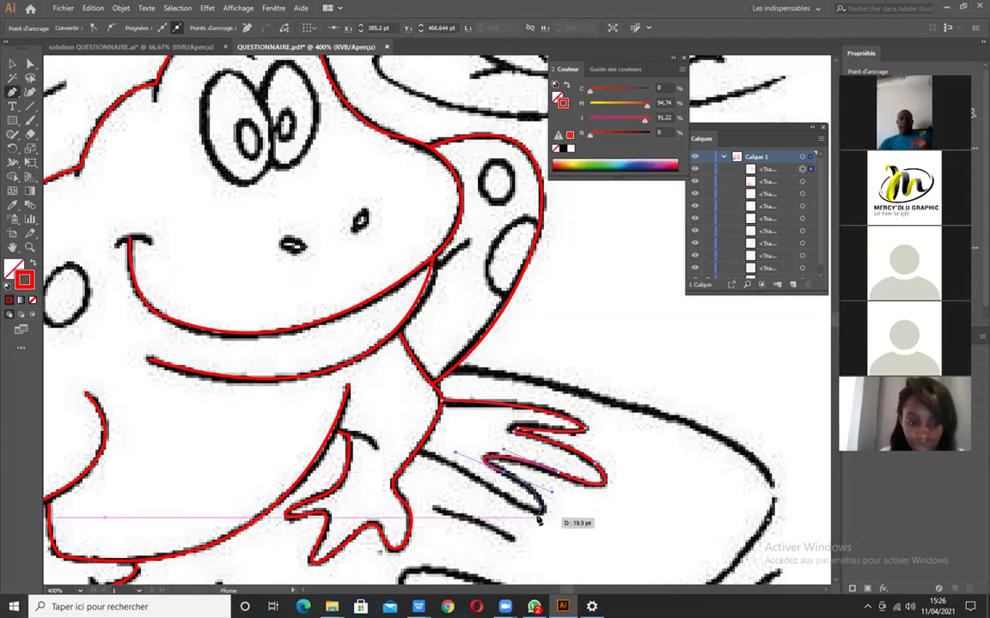
Continue the right hind foot's path around the third toe, curve back to the right front leg, and end it.
click(542, 509)
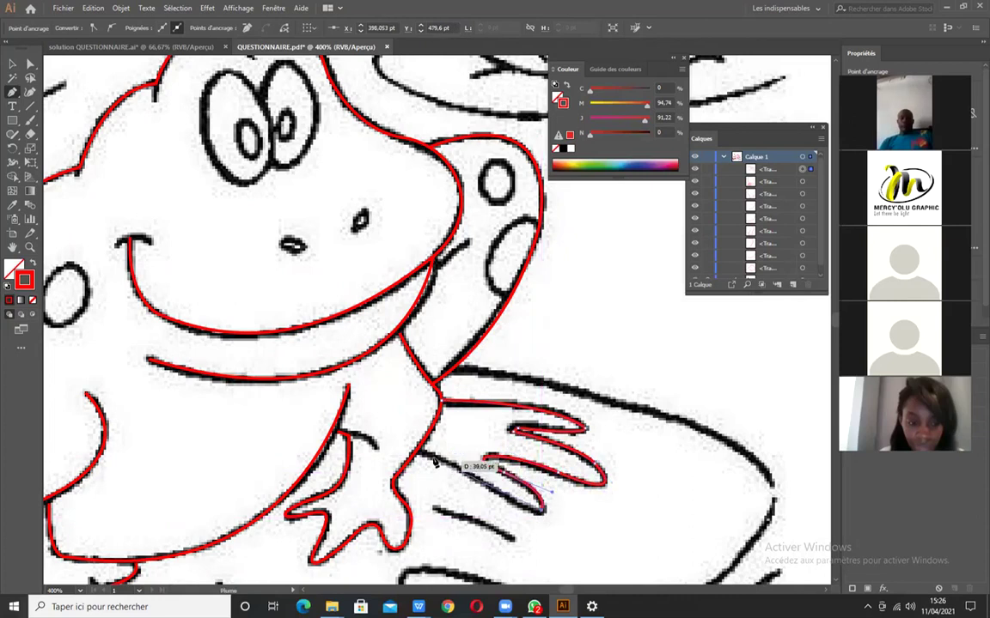
drag(420, 453, 342, 395)
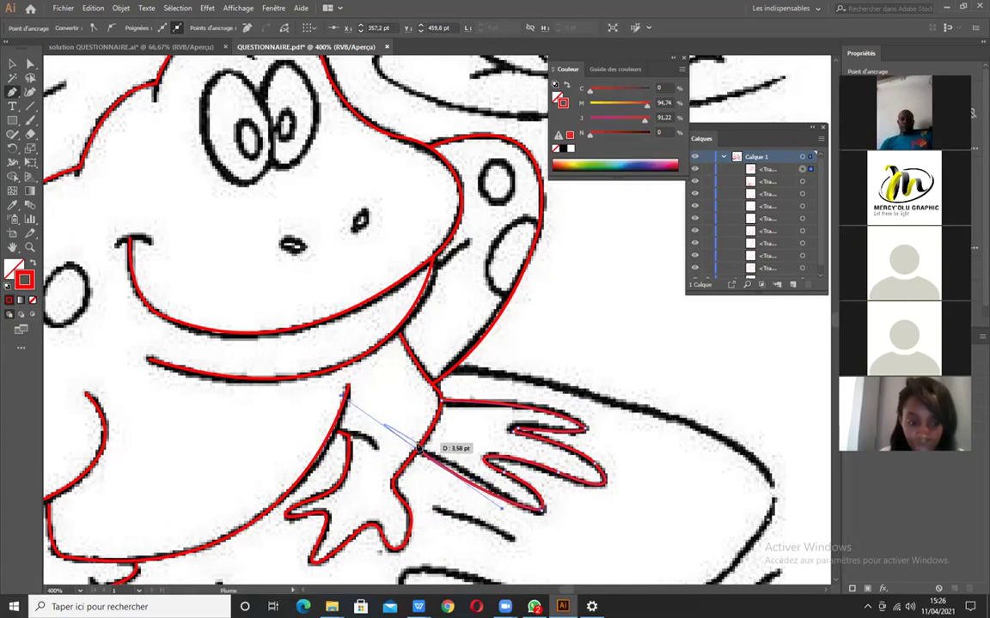
drag(421, 456, 362, 402)
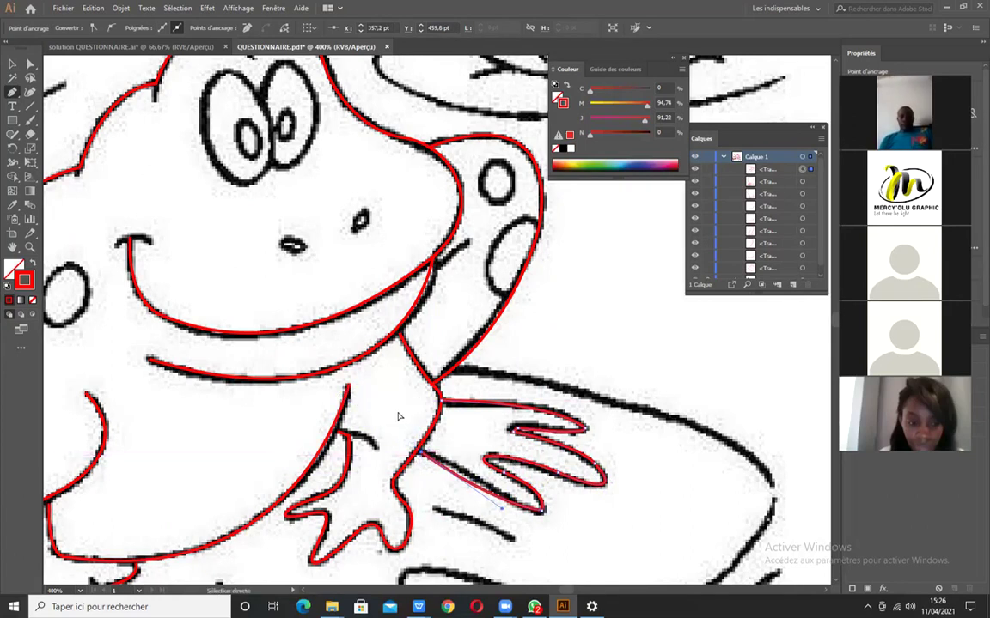
ctrl+click(398, 416)
Trace the two large spots on the frog's back with the Pencil tool, about 23 × 27 pt and about 15 × 19 pt.
scroll(341, 477, down, 1)
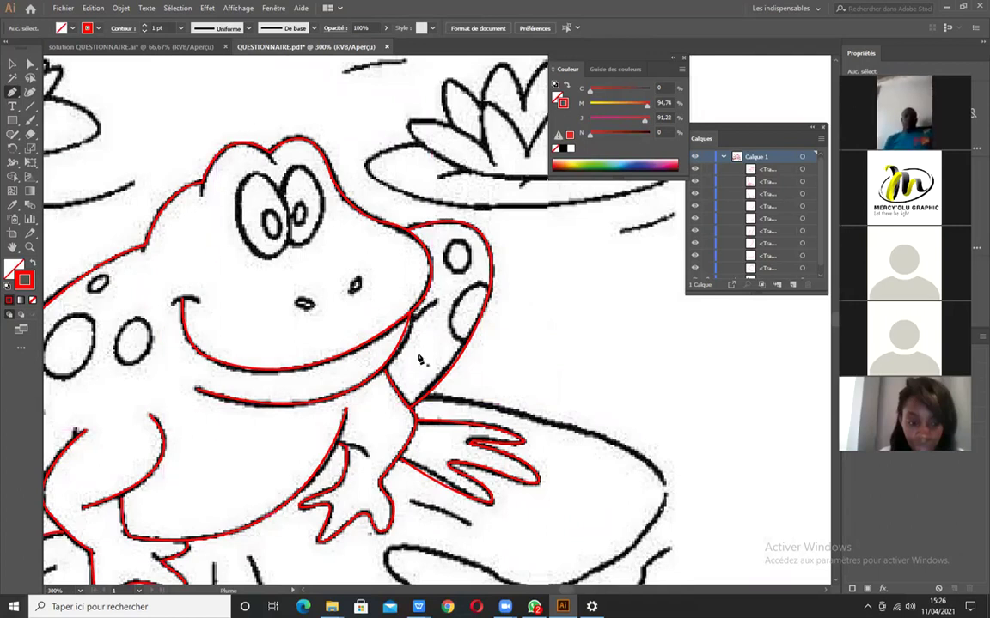
scroll(331, 442, down, 2)
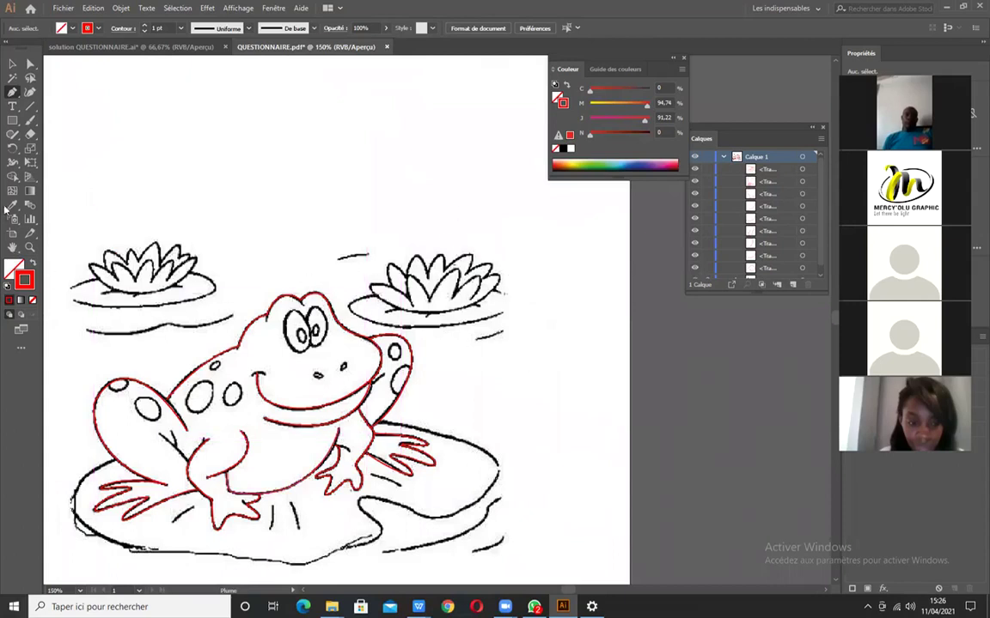
click(13, 136)
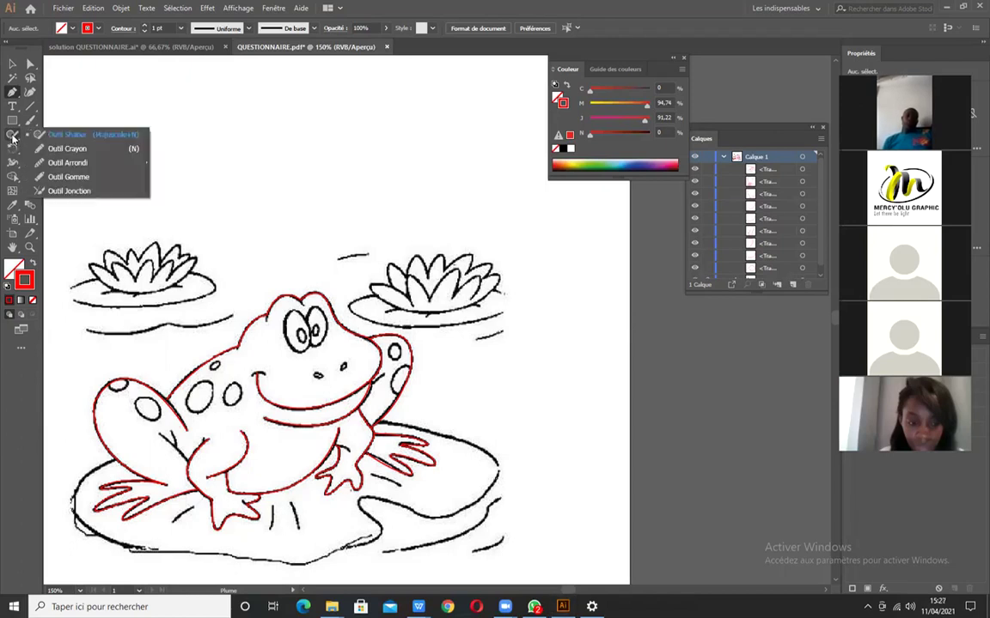
click(58, 150)
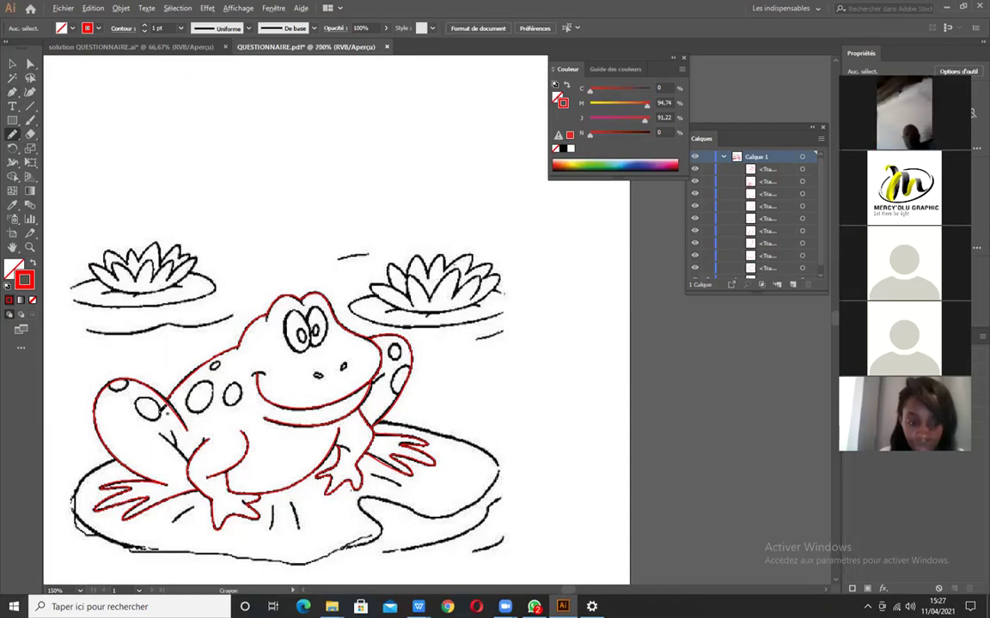
scroll(163, 412, up, 3)
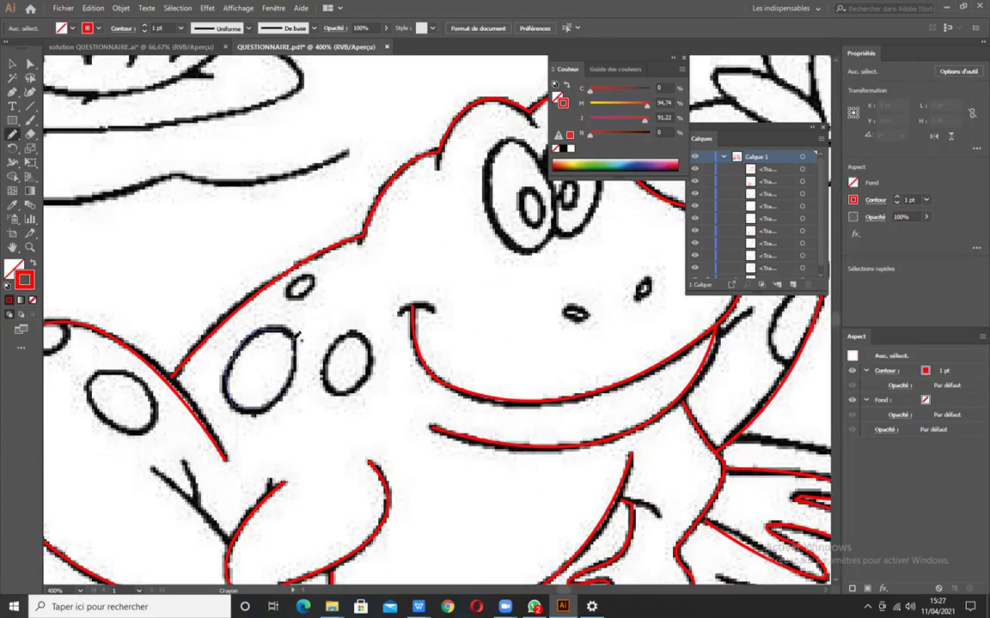
drag(287, 329, 262, 328)
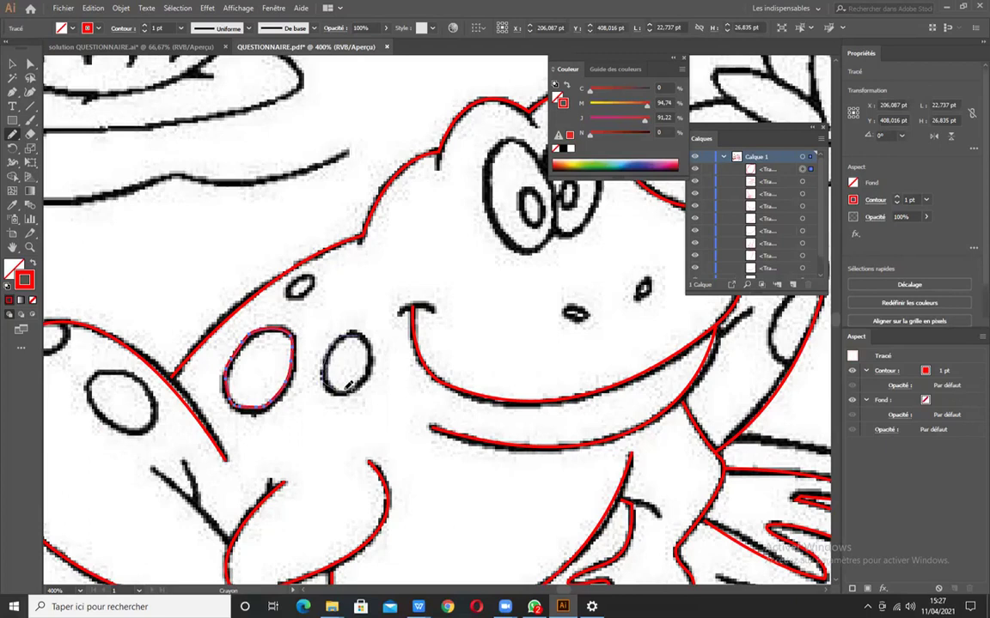
drag(361, 331, 359, 331)
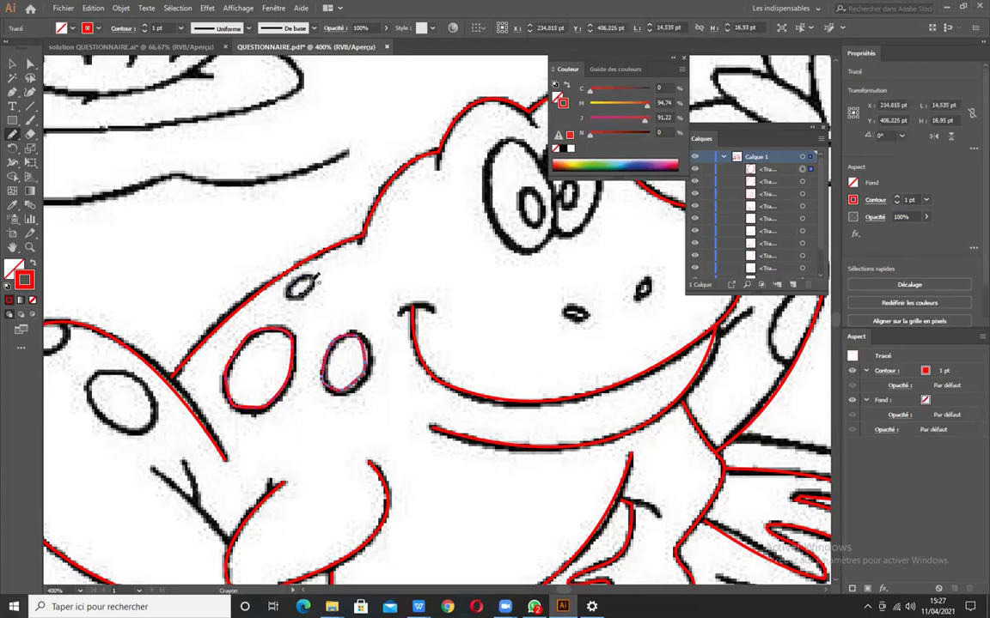
Trace the small spot on the frog's back, the mouth-corner crease and both nostrils with the Pencil tool.
drag(313, 281, 311, 280)
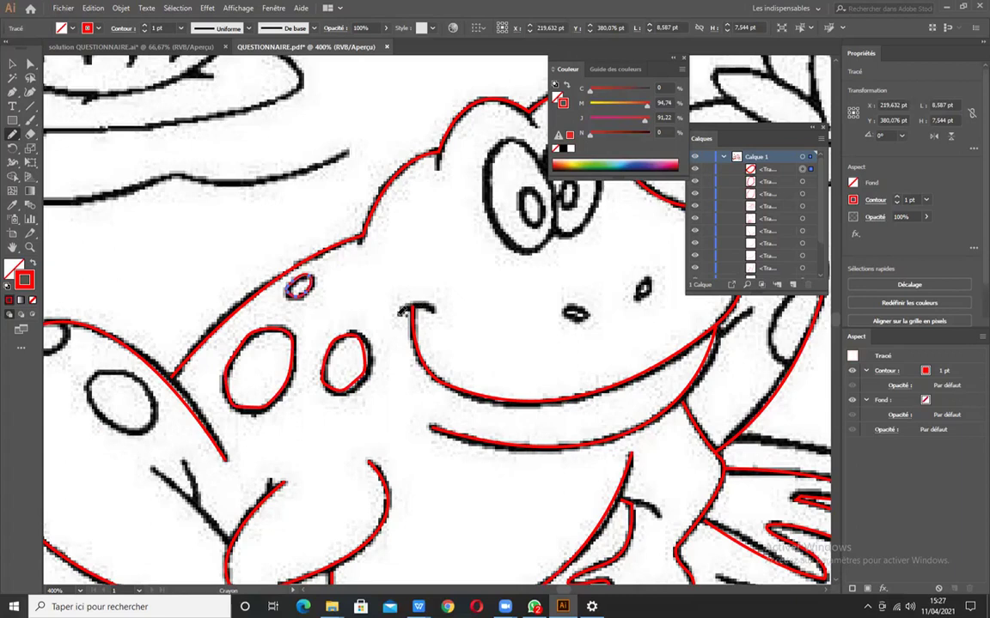
drag(435, 306, 398, 313)
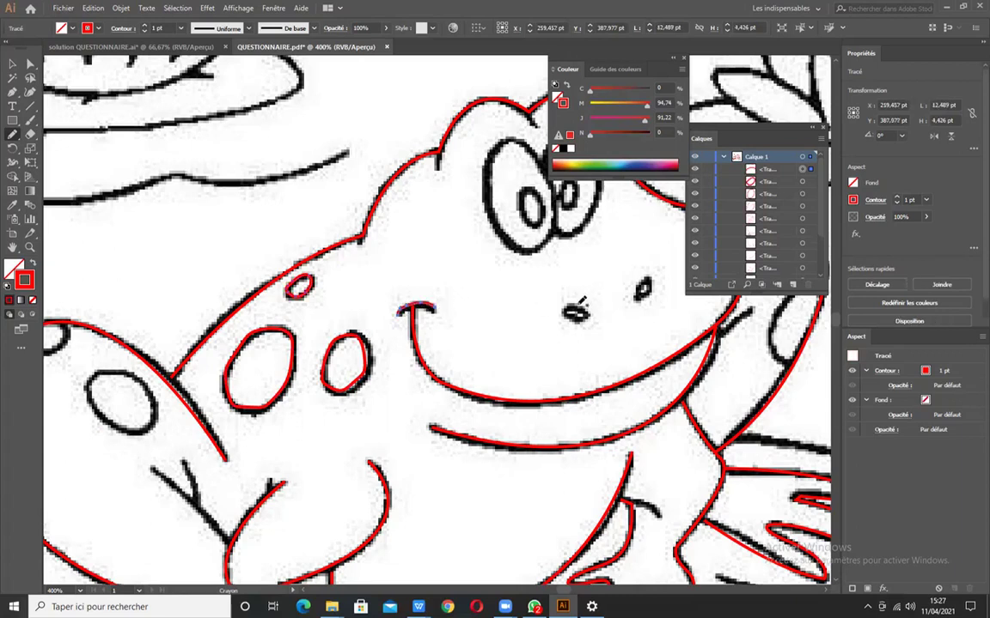
drag(563, 311, 565, 316)
drag(643, 285, 639, 295)
key(ctrl+z)
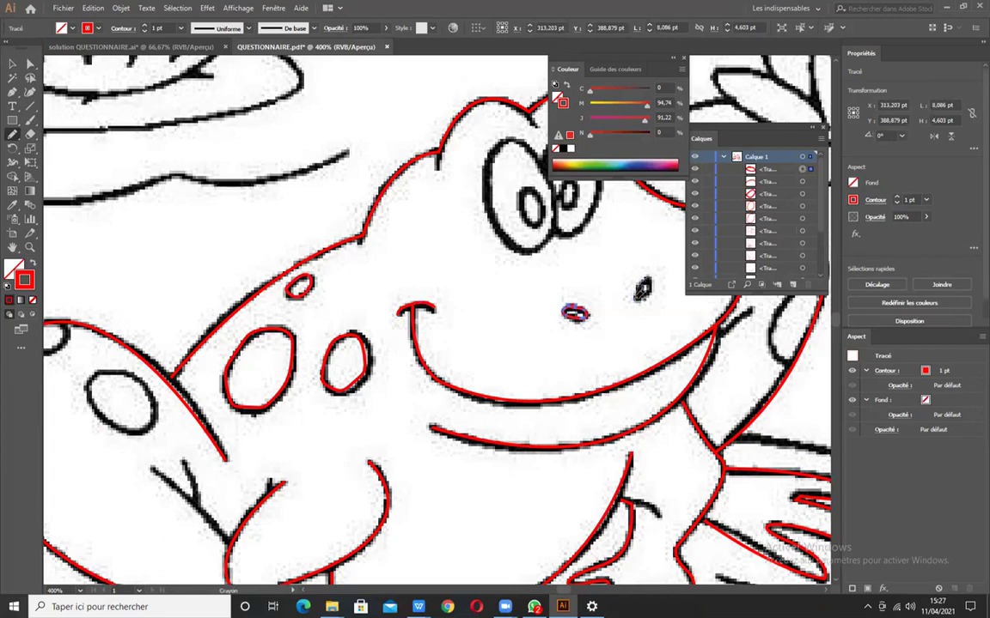
drag(643, 288, 641, 284)
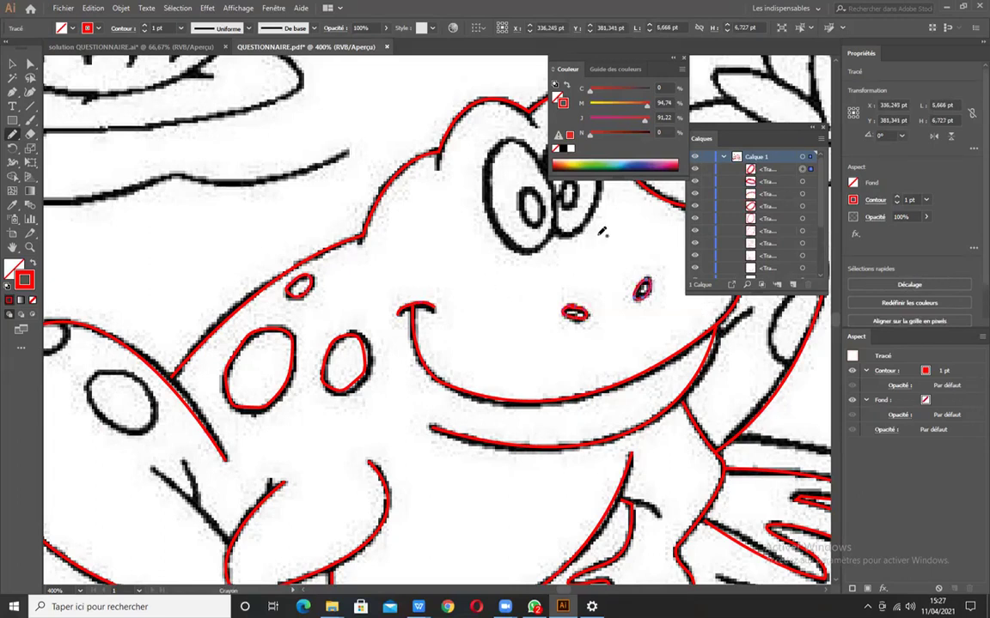
Trace both eyes with their pupils using the Pencil, the left eye about 23 × 38 pt and the right about 18 × 34 pt.
drag(560, 277, 488, 318)
drag(468, 191, 386, 249)
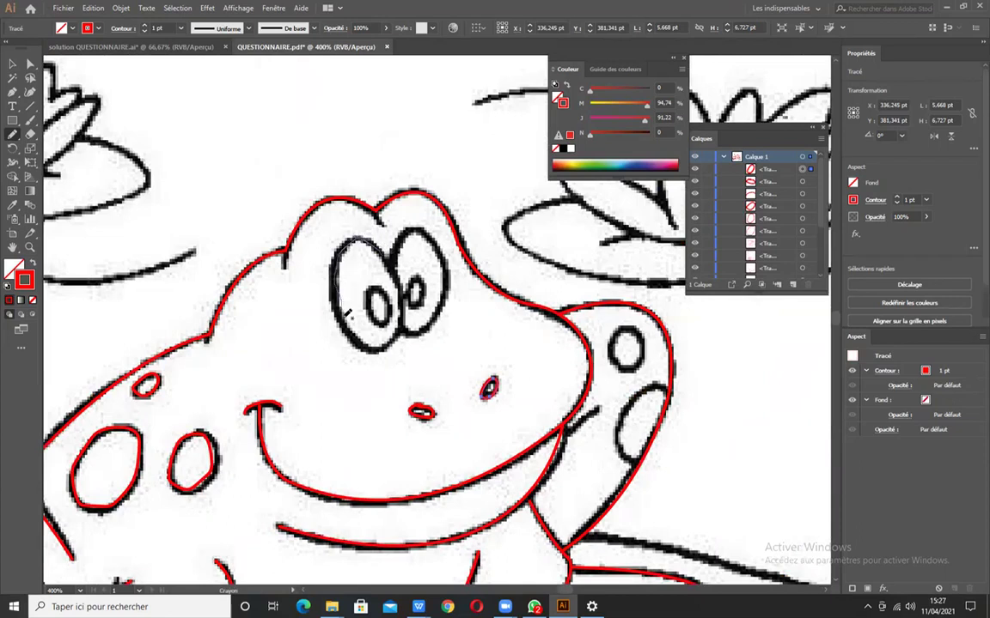
drag(354, 320, 346, 325)
key(ctrl+z)
mouse_move(332, 287)
mouse_down()
mouse_move(358, 337)
mouse_move(385, 342)
mouse_move(403, 318)
mouse_move(391, 275)
mouse_up()
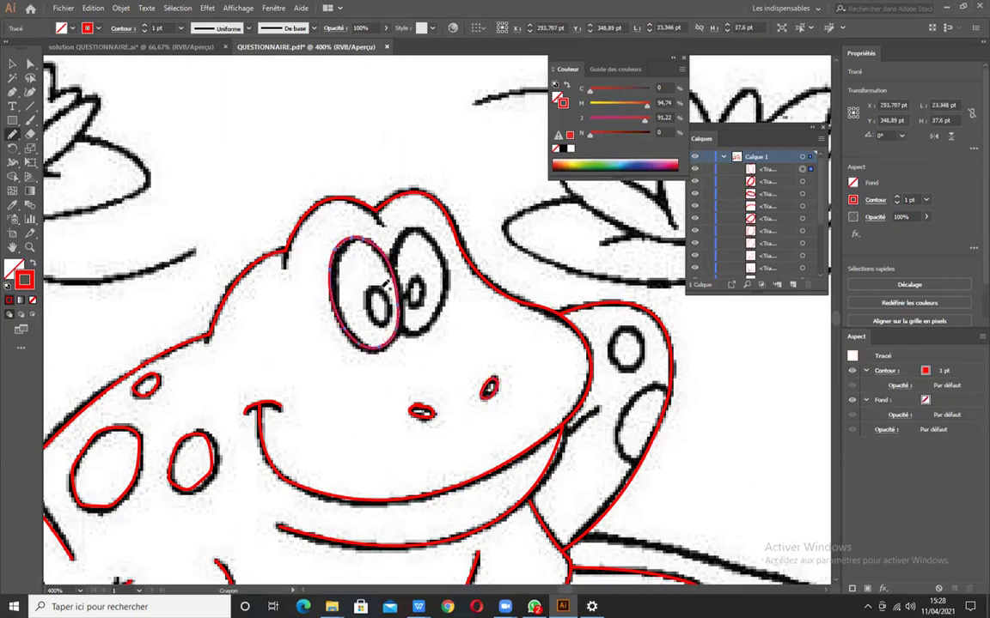
drag(385, 322, 376, 295)
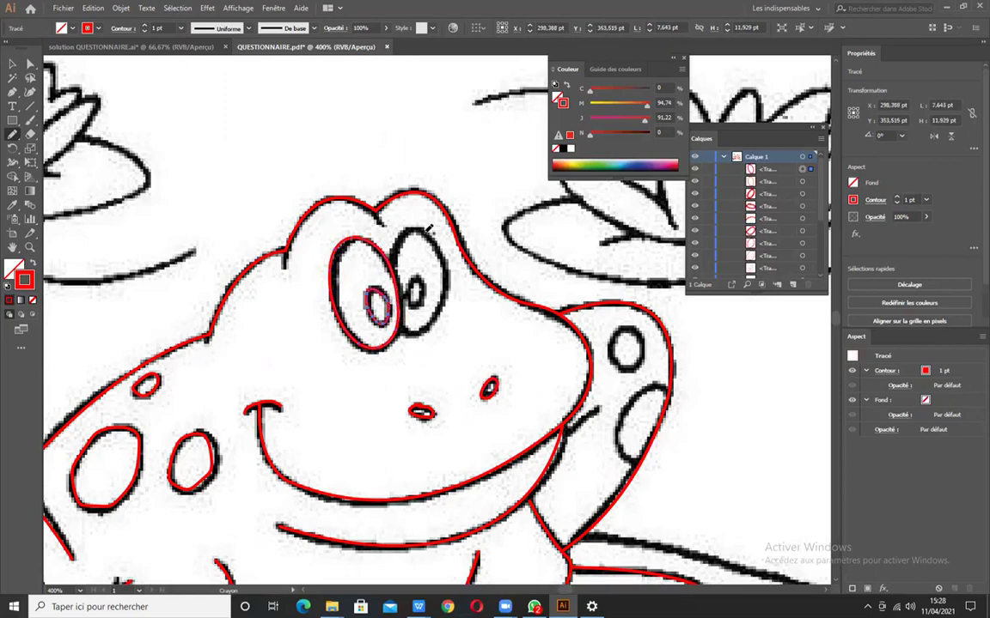
mouse_move(397, 283)
mouse_down()
mouse_move(400, 328)
mouse_move(433, 327)
mouse_move(448, 279)
mouse_move(444, 245)
mouse_move(427, 228)
mouse_move(393, 256)
mouse_up()
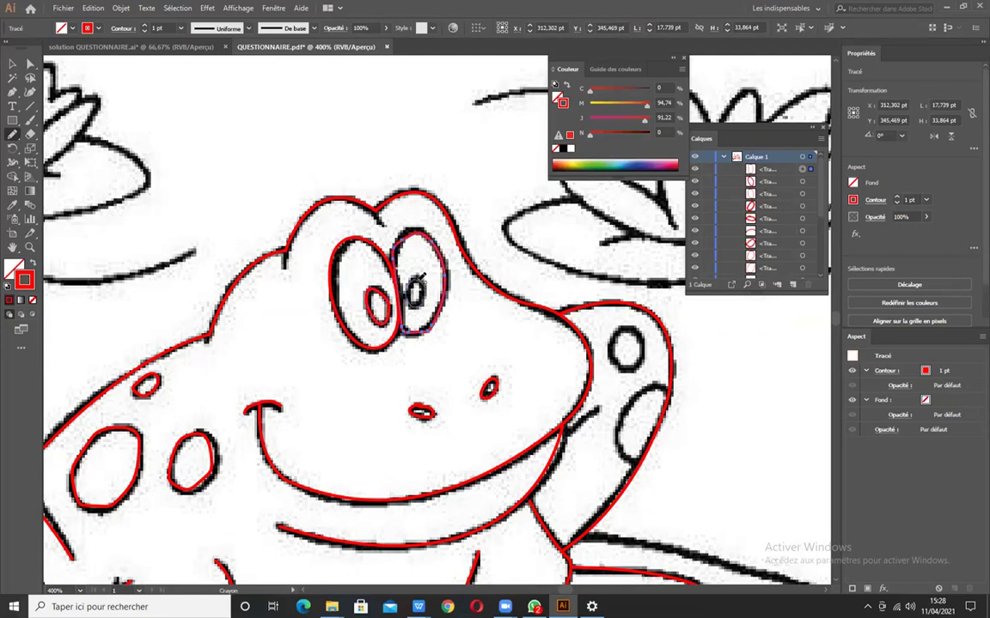
drag(419, 281, 417, 283)
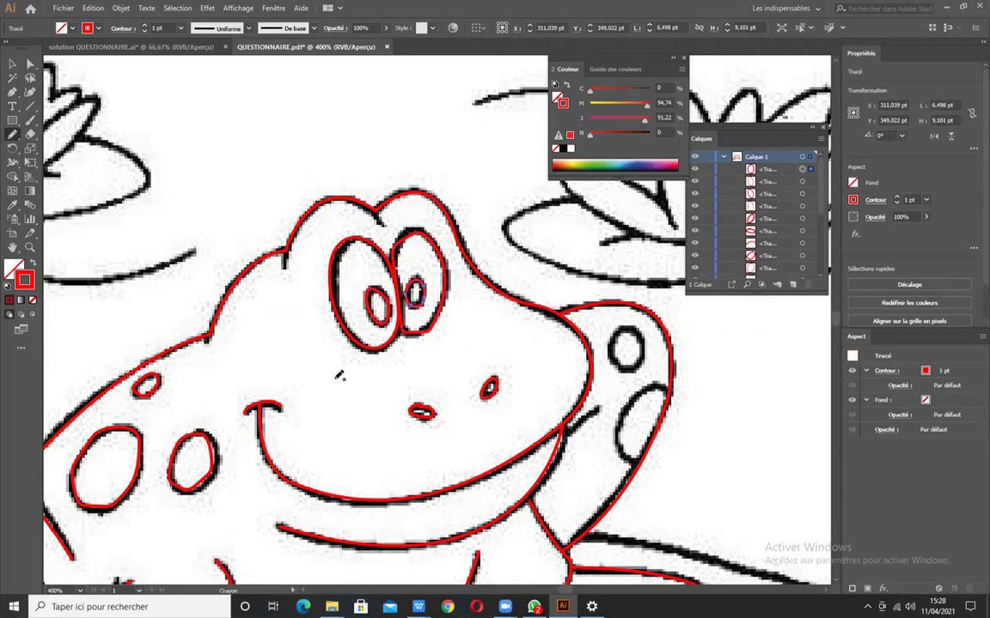
Trace the two spots on the frog's right hind leg, about 10 × 14 pt and about 16 × 26 pt.
scroll(339, 376, down, 3)
scroll(437, 333, up, 4)
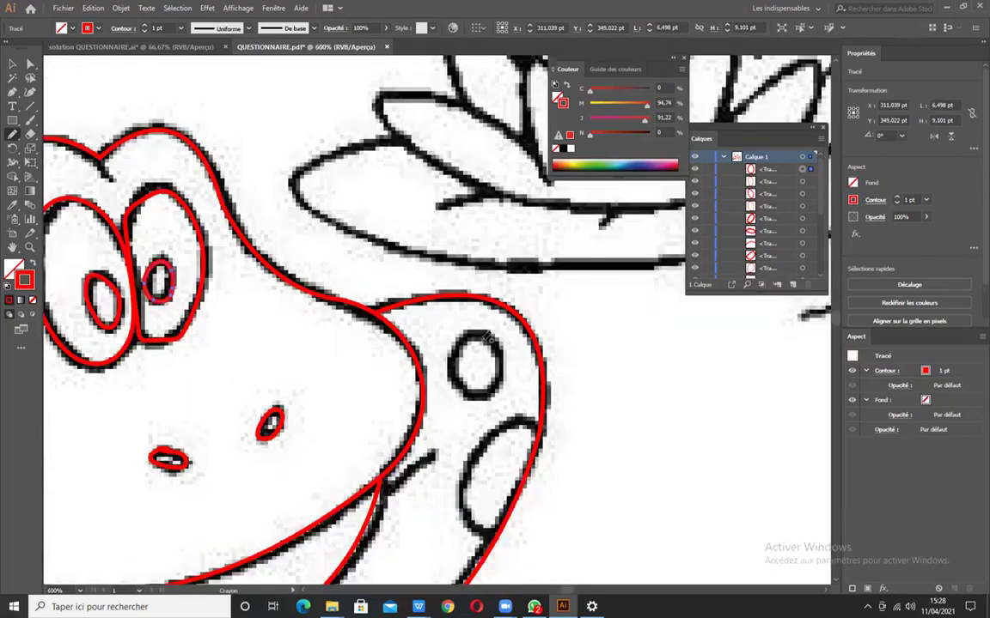
mouse_move(486, 330)
mouse_down()
mouse_move(463, 357)
mouse_move(479, 397)
mouse_move(500, 378)
mouse_move(500, 349)
mouse_move(485, 329)
mouse_up()
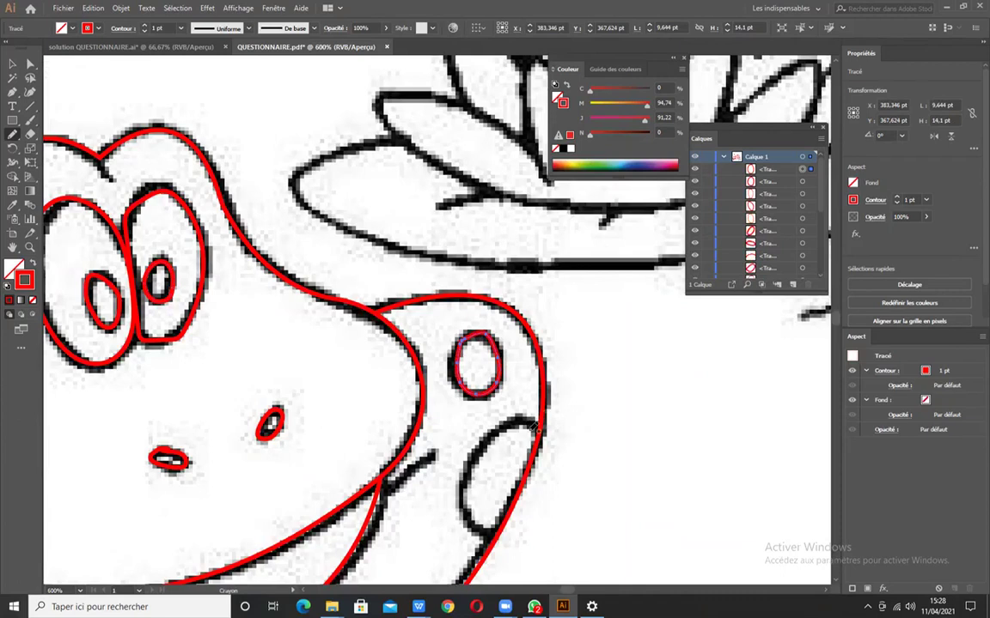
mouse_move(541, 428)
mouse_down()
mouse_move(500, 422)
mouse_move(464, 502)
mouse_move(471, 523)
mouse_move(492, 531)
mouse_move(535, 430)
mouse_up()
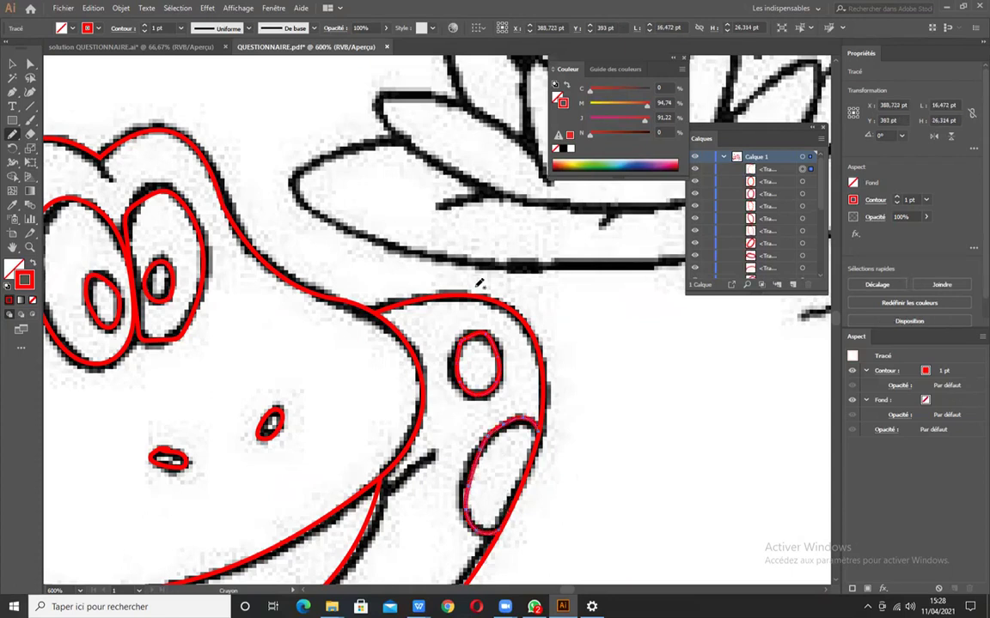
Trace the lily pad outline right of the frog's head as one open Pencil path, about 138 × 27 pt.
drag(279, 321, 224, 380)
scroll(213, 361, down, 2)
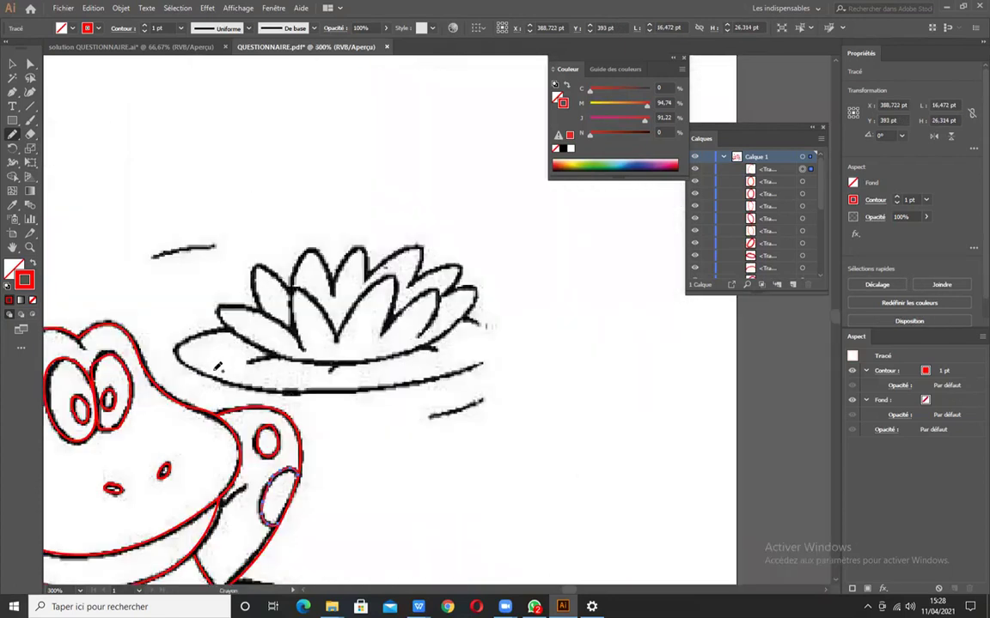
scroll(223, 318, up, 1)
mouse_move(240, 320)
mouse_down()
mouse_move(179, 335)
mouse_move(162, 348)
mouse_move(167, 363)
mouse_move(227, 391)
mouse_move(316, 404)
mouse_move(442, 399)
mouse_move(570, 370)
mouse_up()
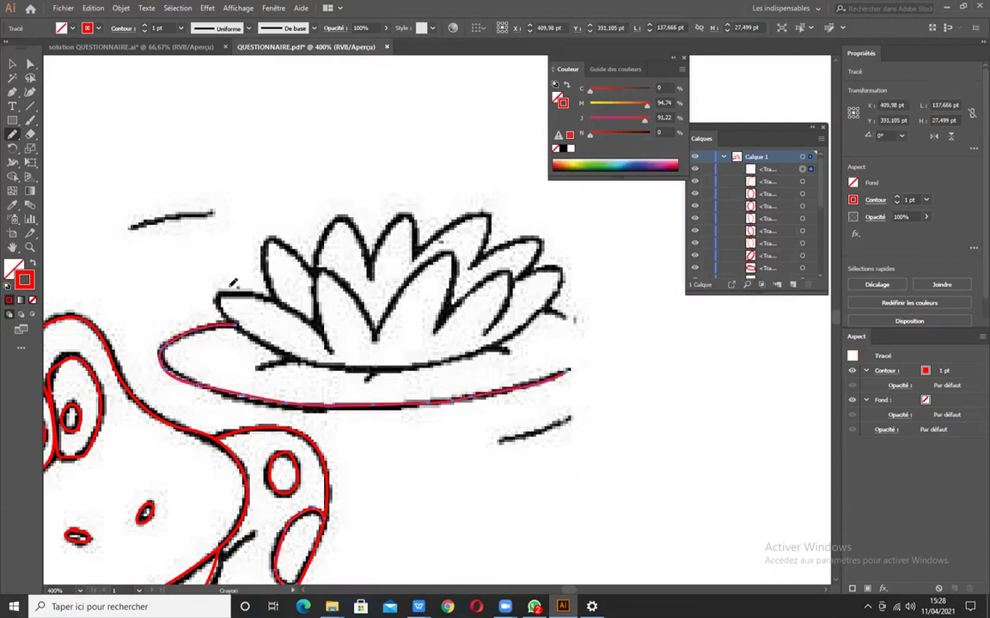
Trace the four short crease marks along the water lily's base with the Pencil.
scroll(327, 375, up, 2)
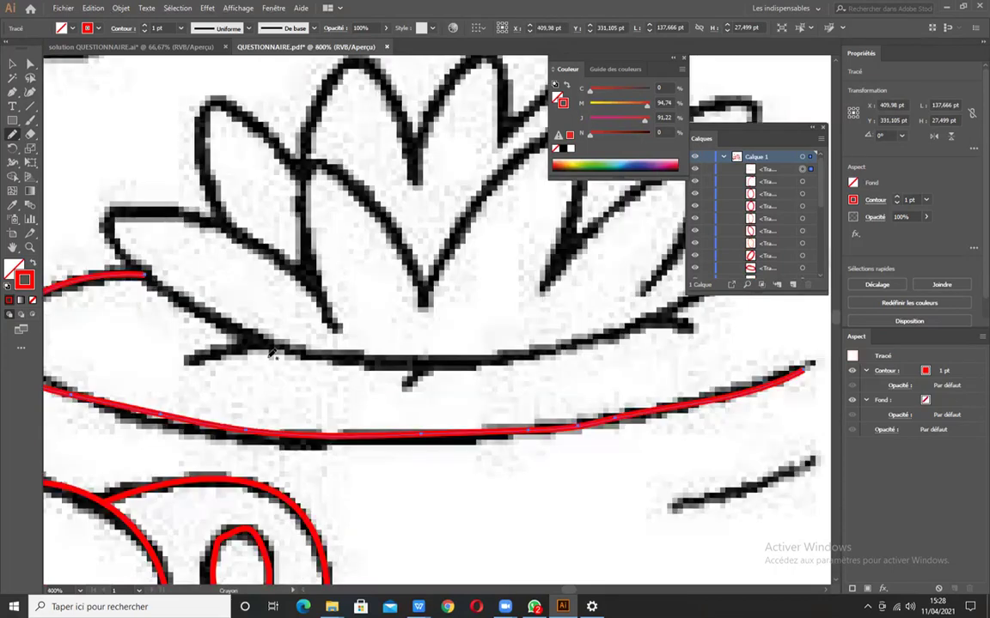
scroll(196, 360, down, 2)
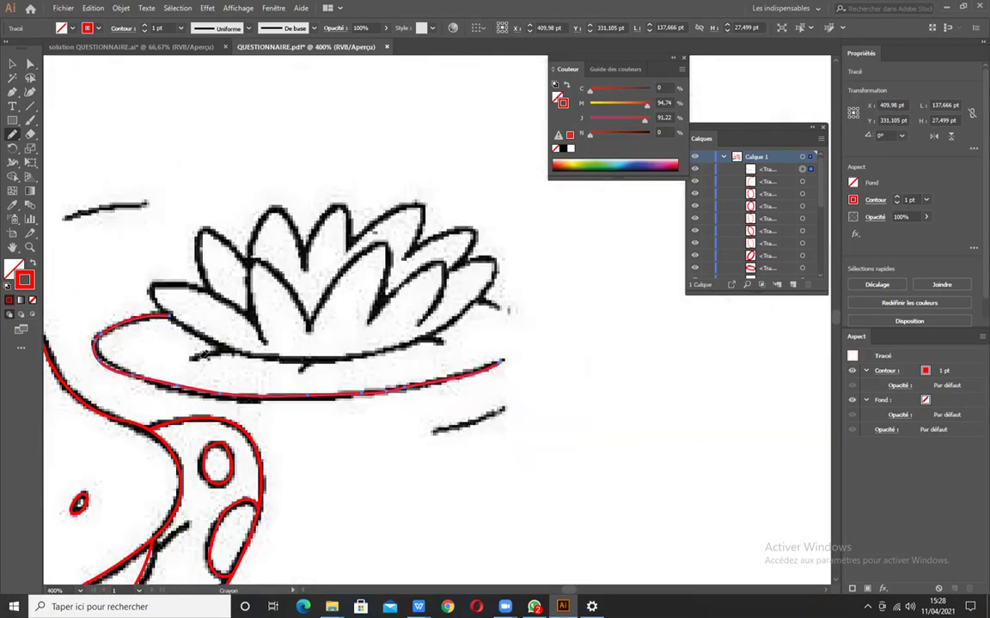
drag(190, 359, 227, 348)
drag(301, 370, 314, 360)
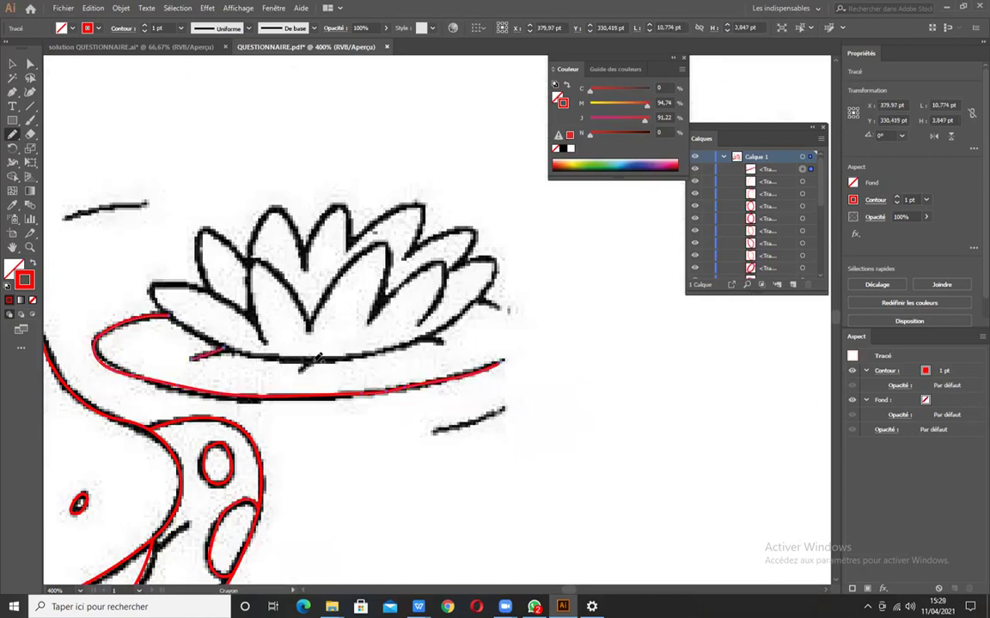
drag(437, 339, 443, 340)
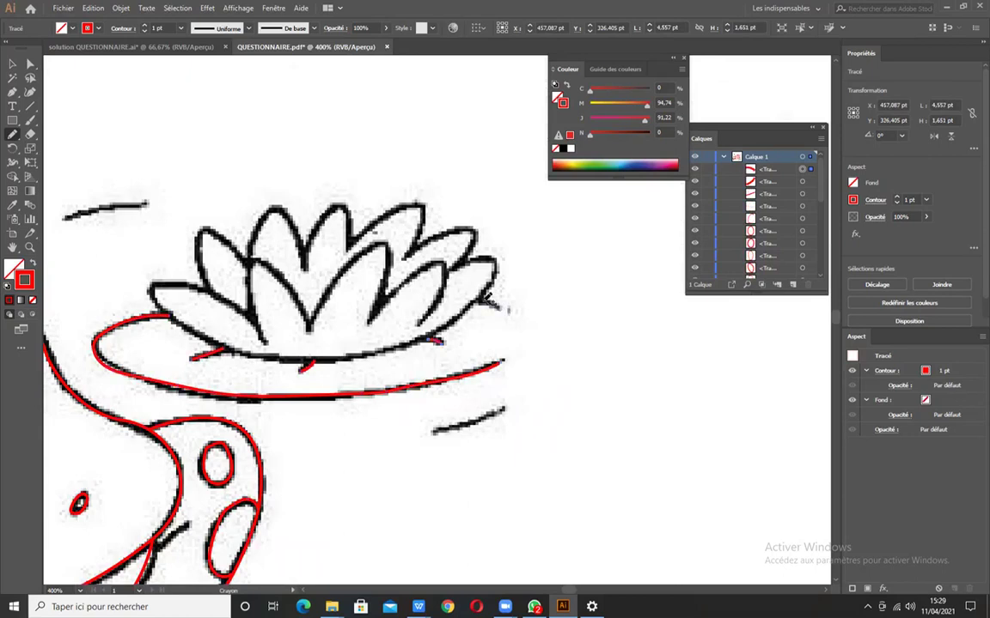
drag(479, 299, 499, 310)
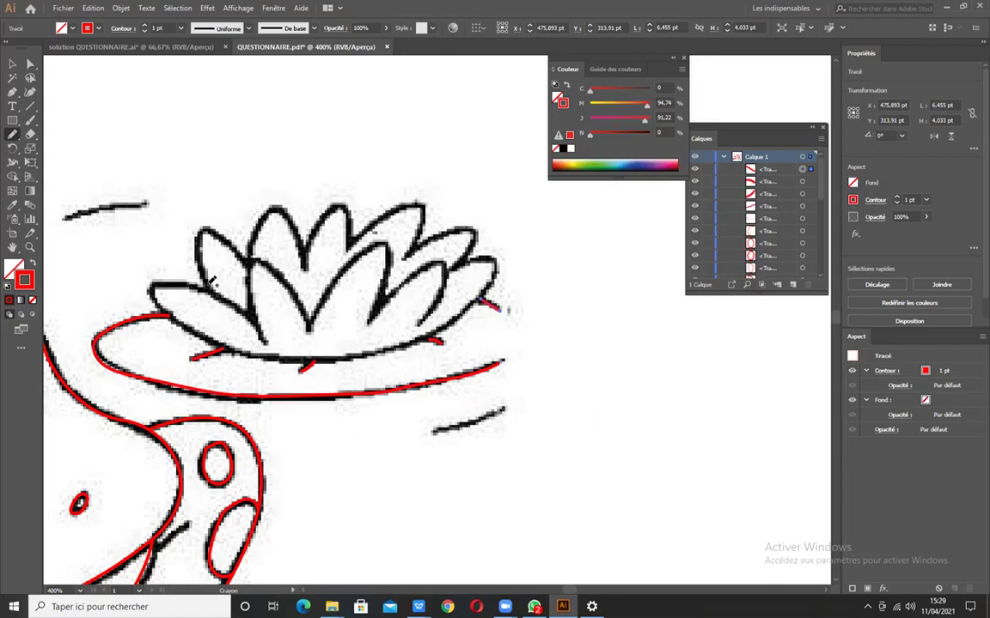
Trace the water lily's outer petals and its base curve as one Pencil path, about 99 × 54 pt.
mouse_move(228, 241)
mouse_down()
mouse_move(252, 259)
mouse_move(280, 203)
mouse_move(311, 269)
mouse_move(311, 247)
mouse_move(343, 202)
mouse_move(352, 232)
mouse_move(420, 200)
mouse_move(428, 208)
mouse_move(424, 232)
mouse_move(453, 263)
mouse_move(481, 253)
mouse_move(500, 272)
mouse_move(490, 301)
mouse_move(404, 344)
mouse_move(307, 362)
mouse_move(215, 340)
mouse_up()
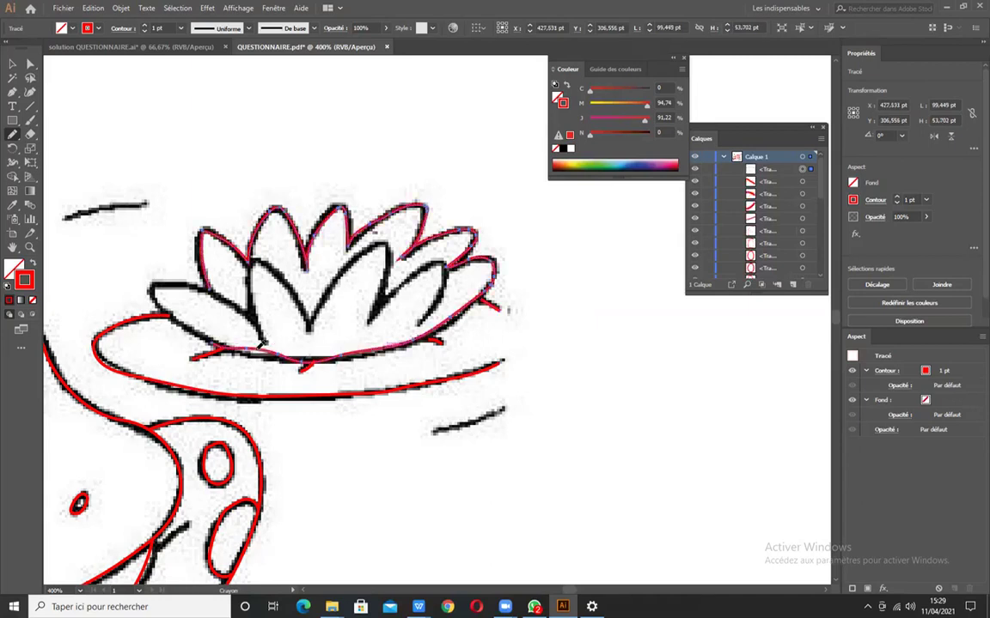
scroll(261, 344, up, 3)
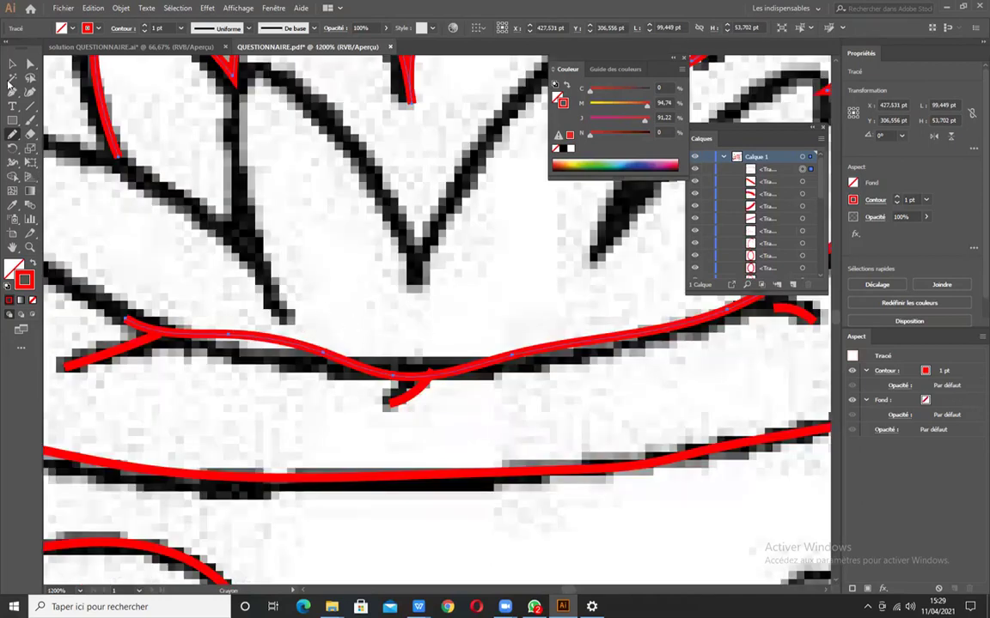
key(ctrl+minus)
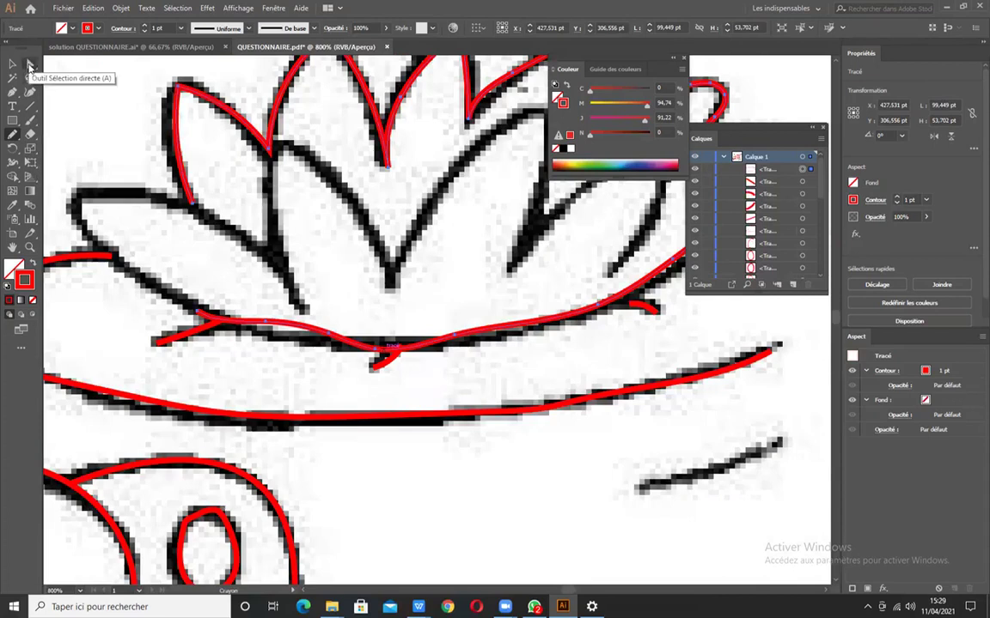
Delete the misplaced anchor points at the left end of the water lily's base curve with the Delete Anchor Point tool.
click(29, 65)
click(221, 316)
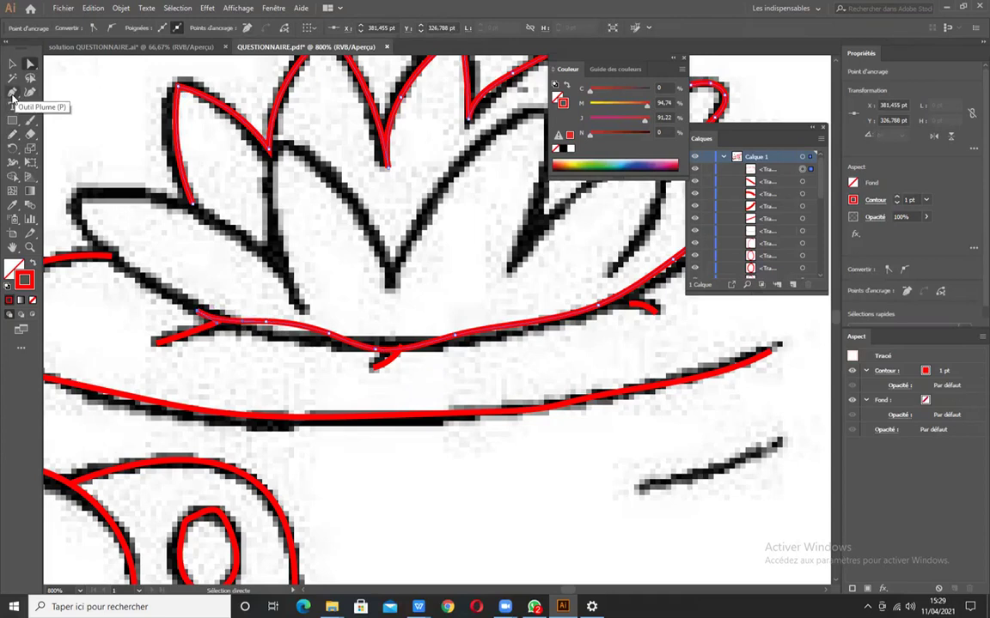
click(12, 92)
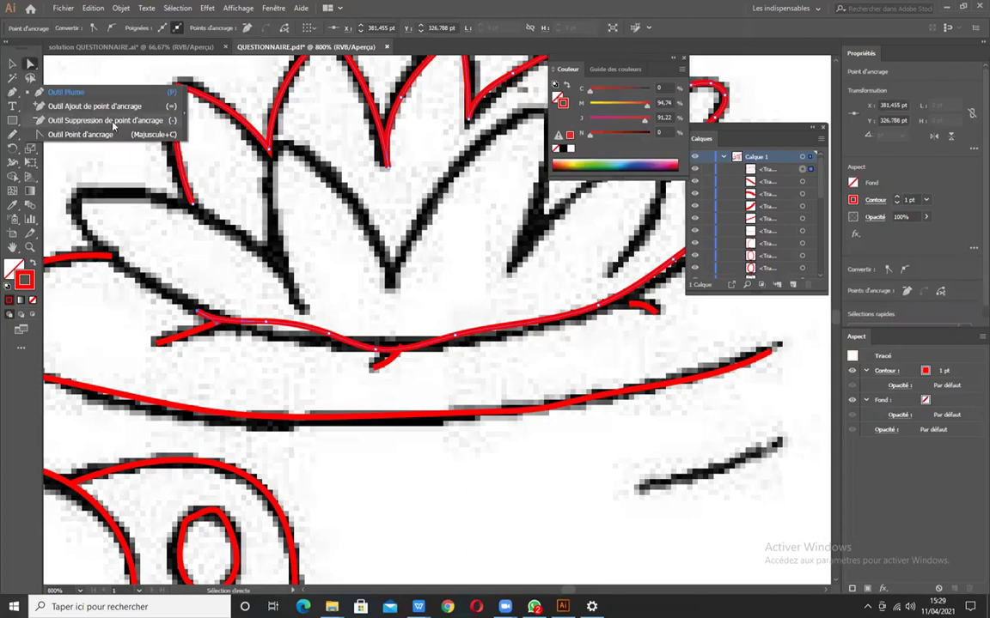
click(129, 122)
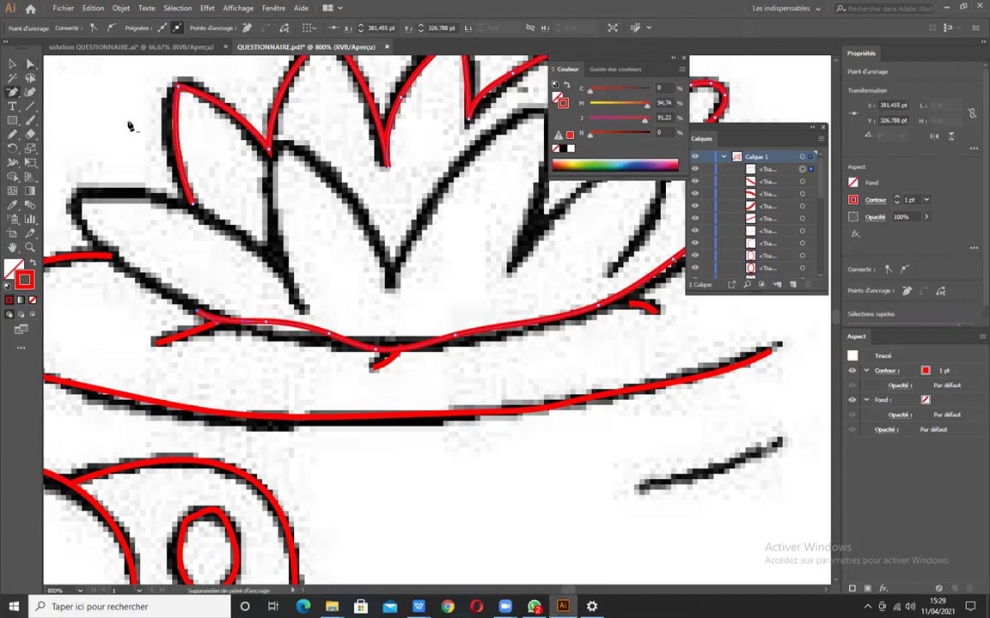
click(200, 315)
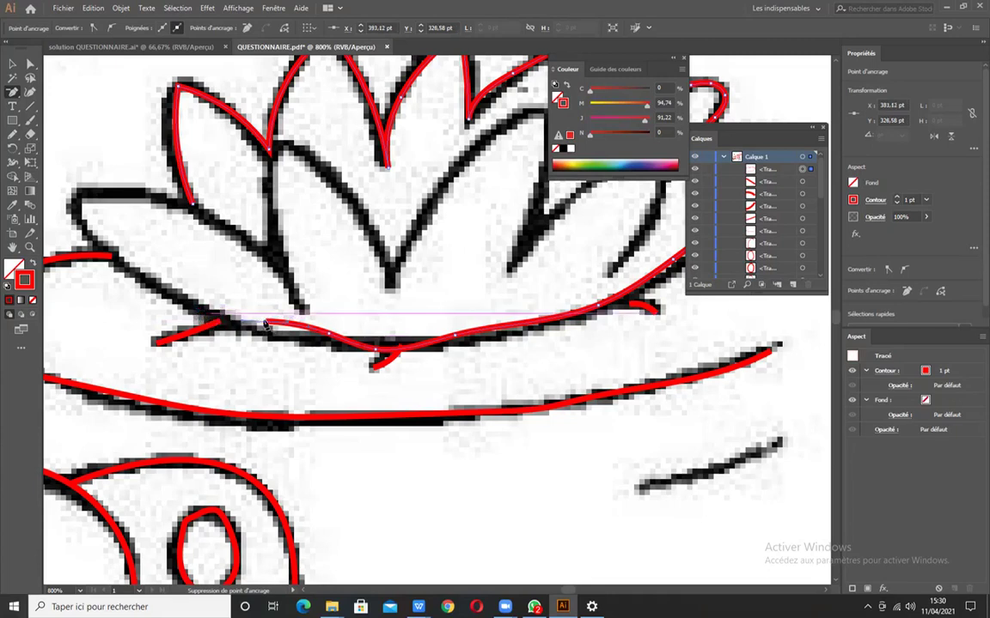
click(327, 333)
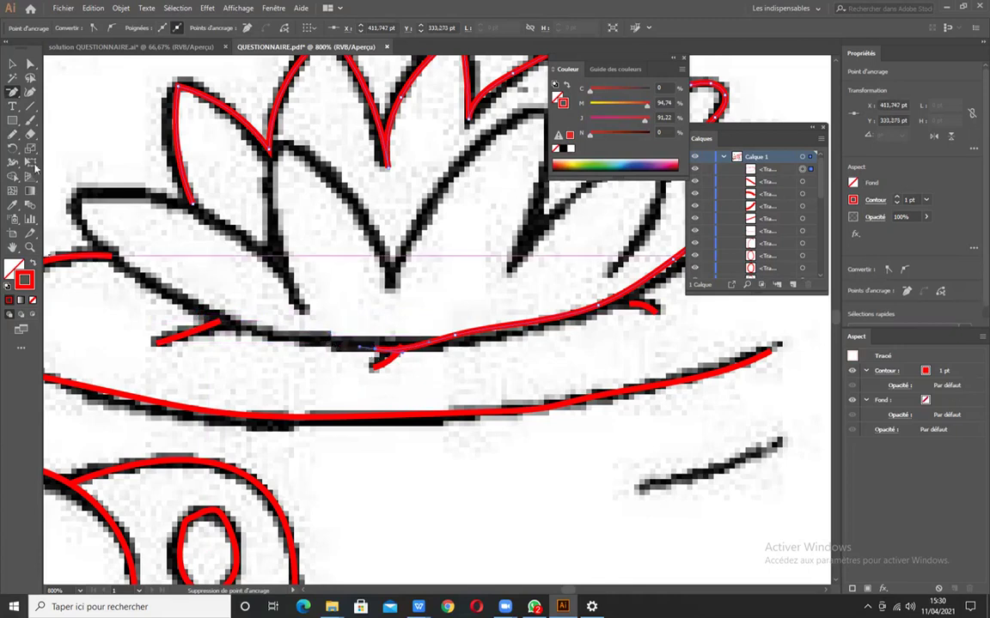
Extend the path with the Pencil from the flower's base centre around the lower left petal and over the two large central petals.
click(13, 134)
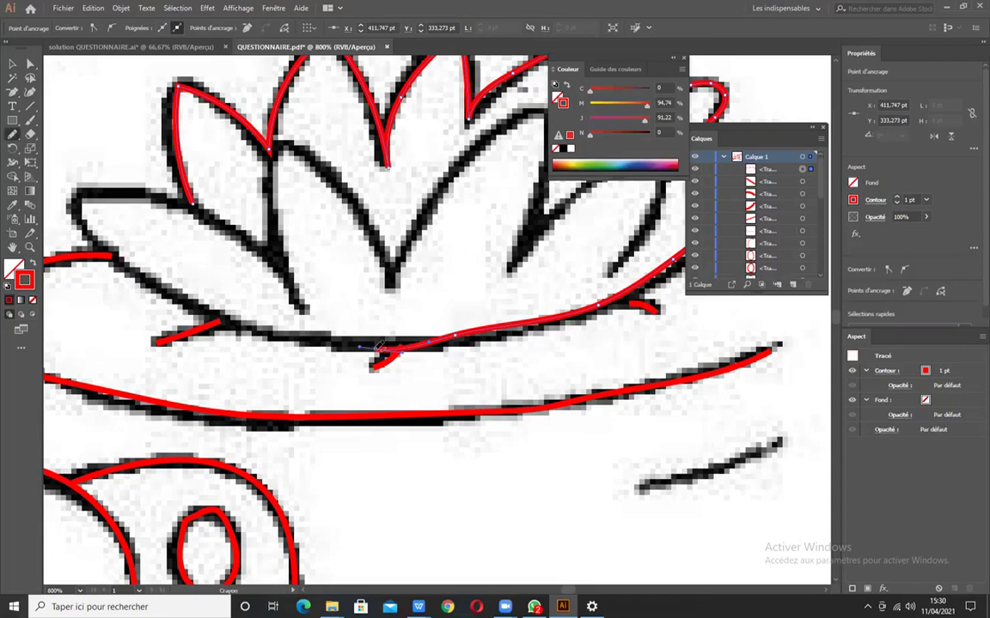
drag(360, 340, 298, 327)
drag(223, 315, 98, 242)
mouse_move(72, 190)
mouse_down()
mouse_move(72, 177)
mouse_move(105, 168)
mouse_move(133, 190)
mouse_move(206, 215)
mouse_up()
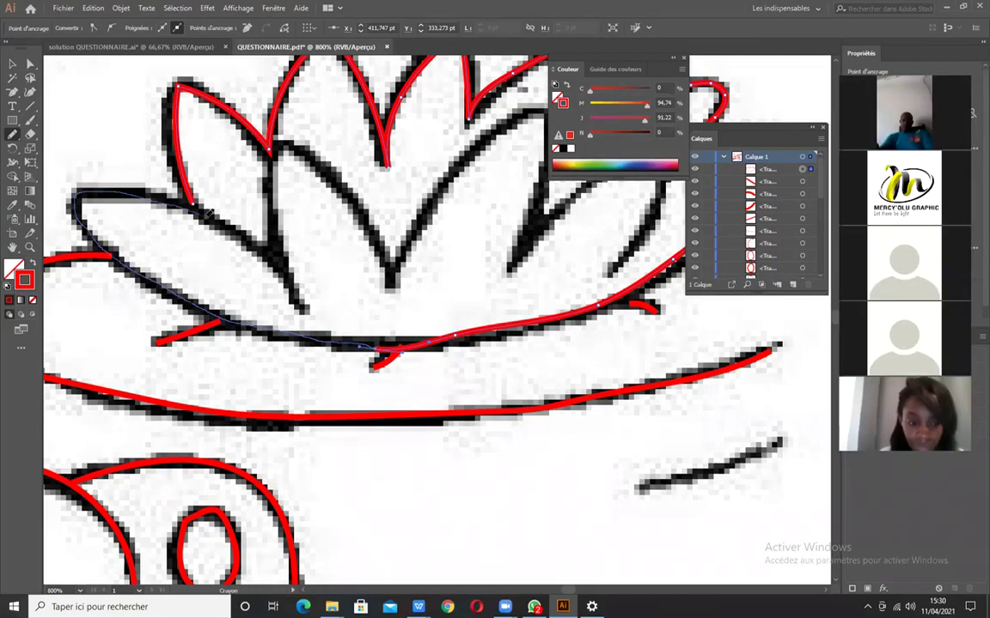
mouse_move(255, 244)
mouse_down()
mouse_move(274, 263)
mouse_move(289, 260)
mouse_move(282, 141)
mouse_move(336, 183)
mouse_up()
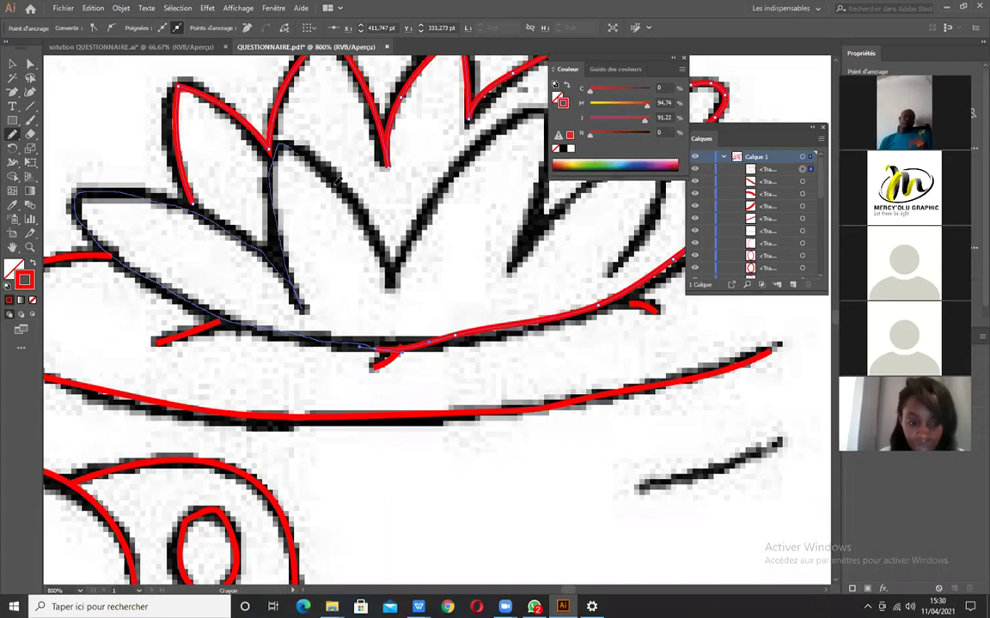
drag(379, 257, 391, 273)
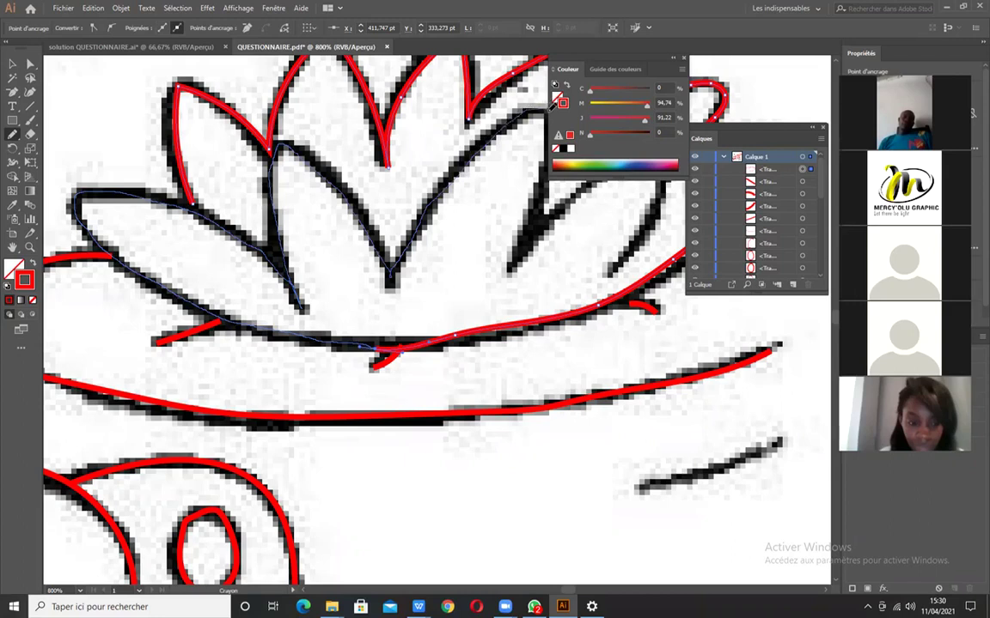
mouse_move(543, 180)
mouse_down()
mouse_move(511, 266)
mouse_move(568, 207)
mouse_up()
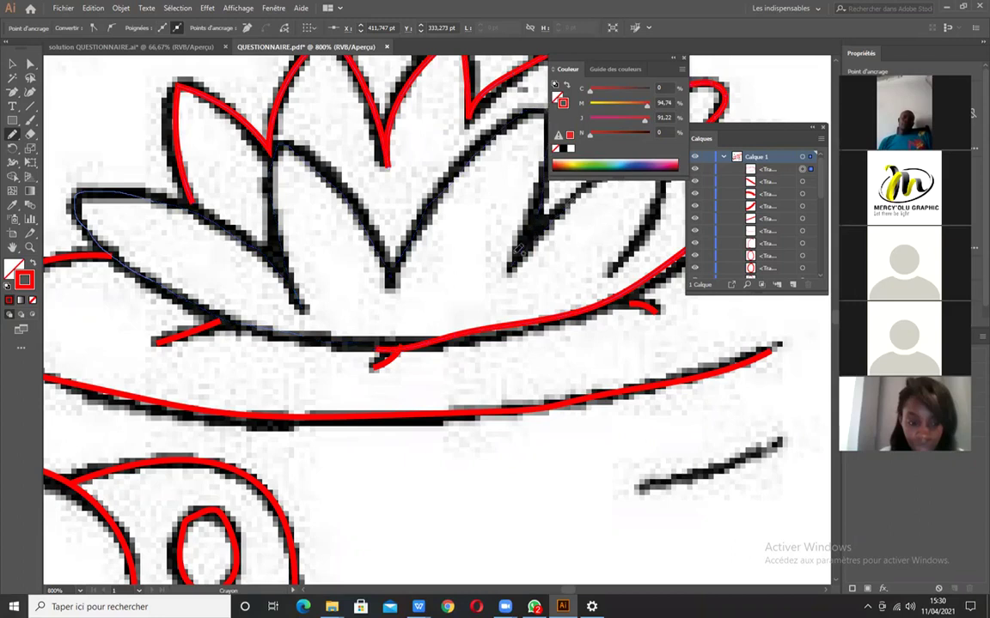
Continue the flower's path around the inner right petal and end it above the base curve.
drag(471, 327, 430, 352)
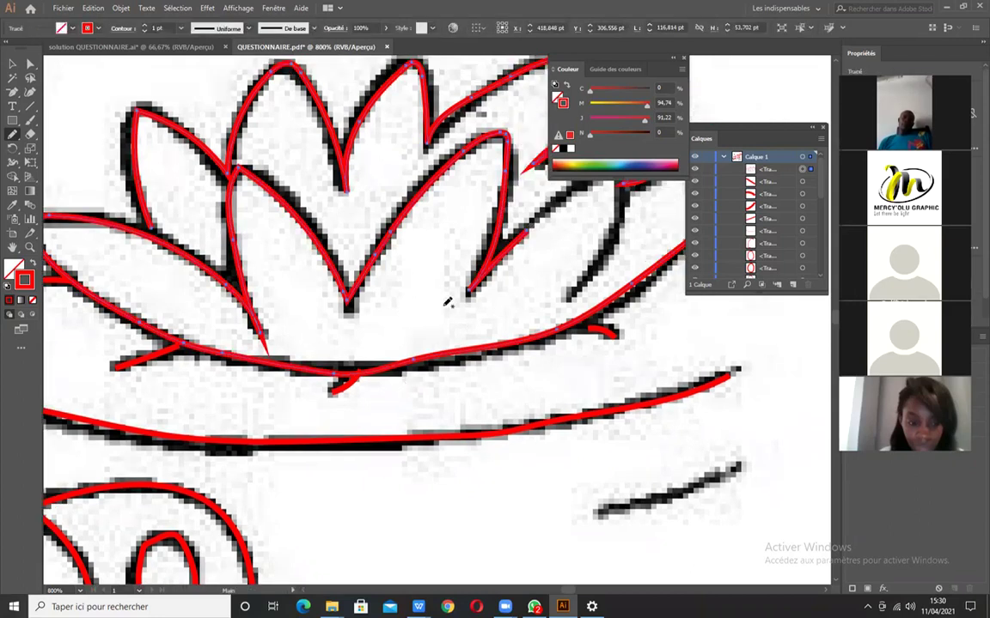
mouse_move(438, 313)
mouse_down()
mouse_move(339, 400)
mouse_move(501, 263)
mouse_move(522, 262)
mouse_up()
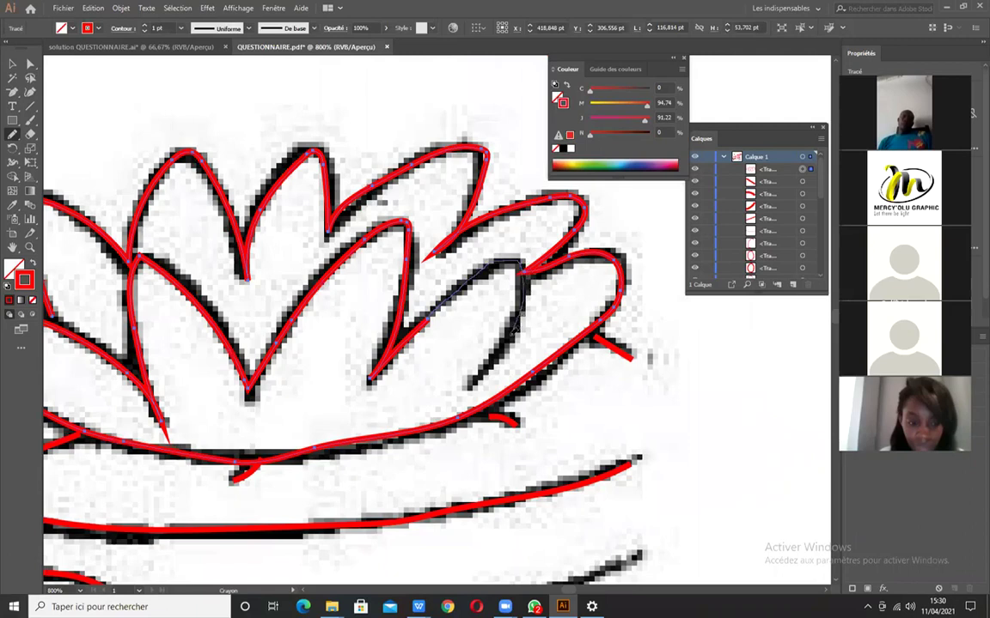
drag(471, 384, 469, 386)
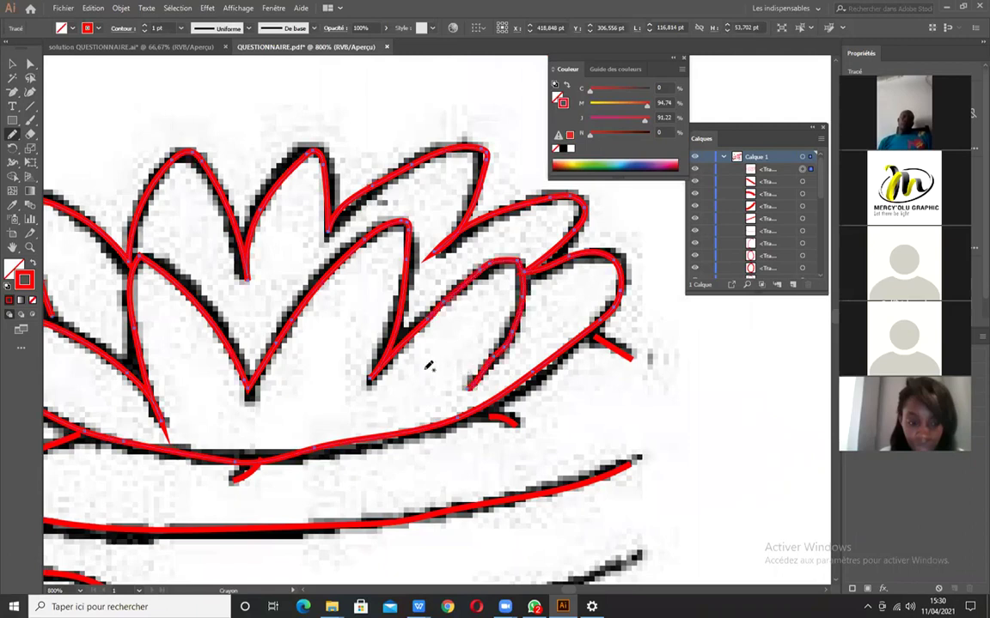
Trace the short ripple line below the right lily pad, about 25 × 8 pt, and the one beside its flower, about 21 × 5 pt.
scroll(543, 354, down, 3)
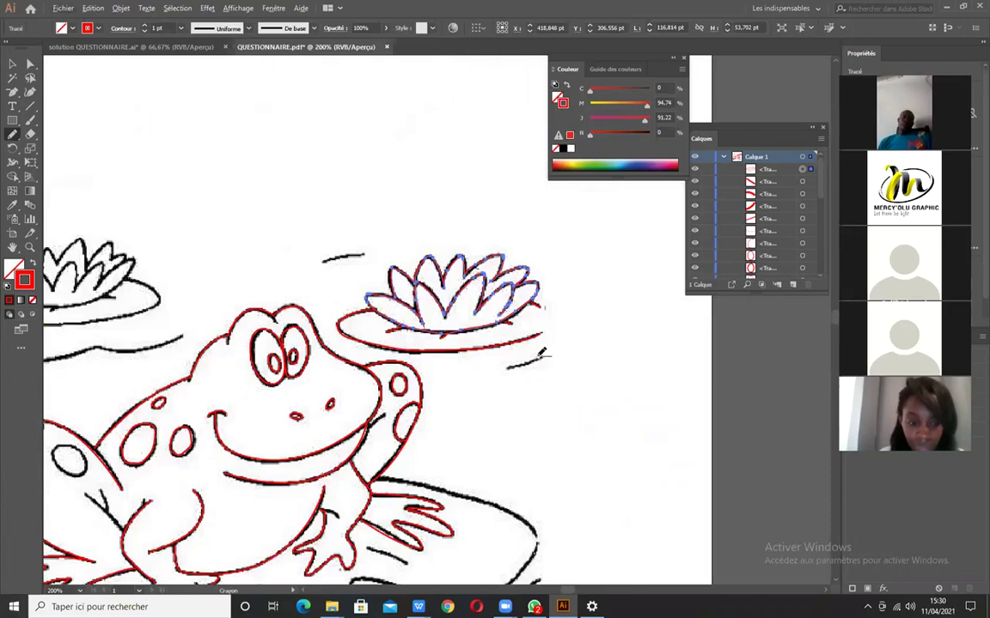
scroll(539, 355, up, 2)
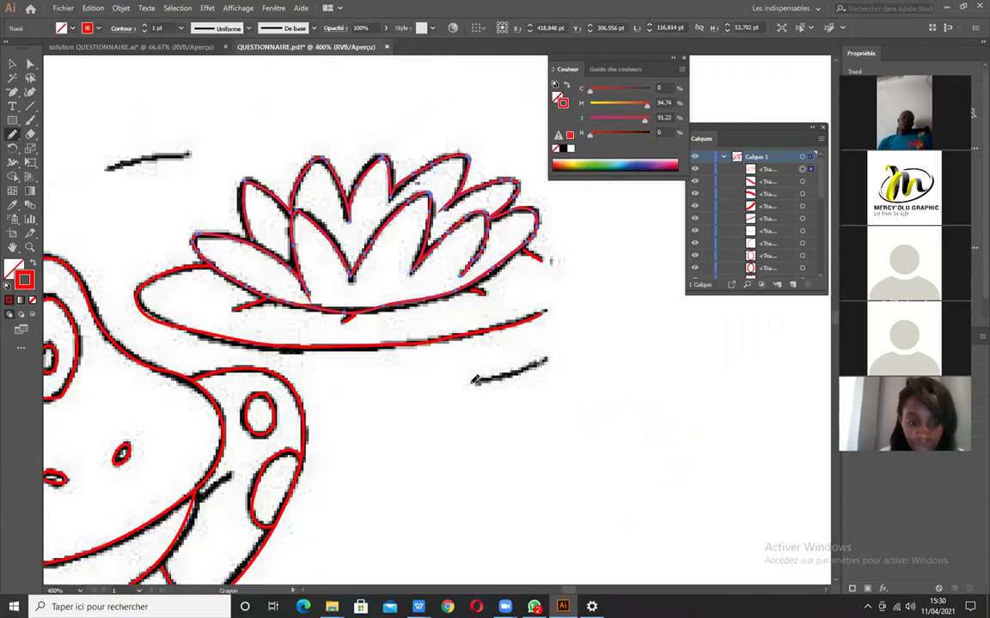
drag(546, 359, 471, 384)
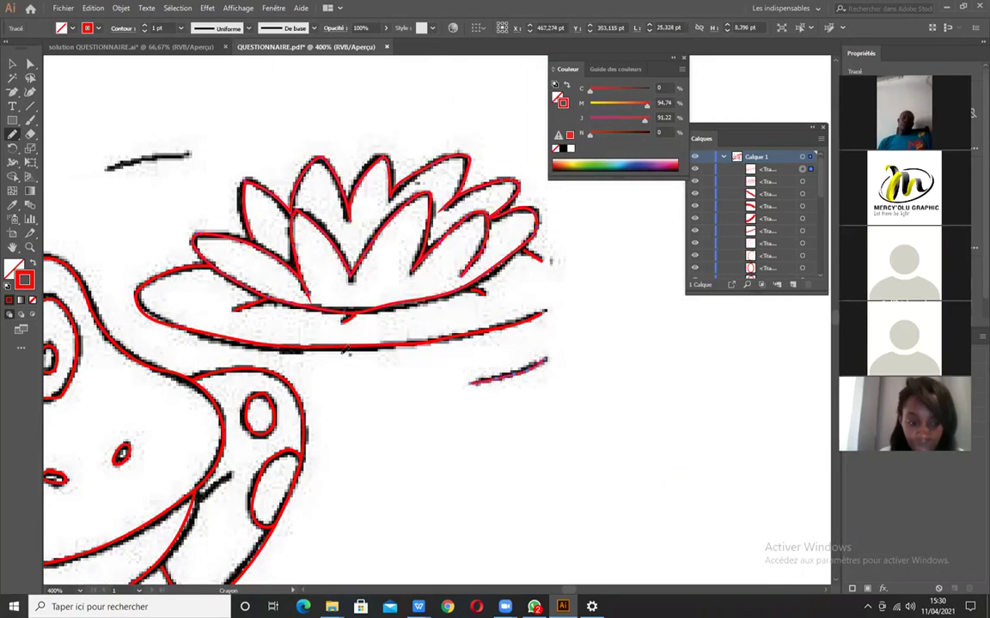
drag(295, 357, 460, 389)
drag(295, 203, 310, 209)
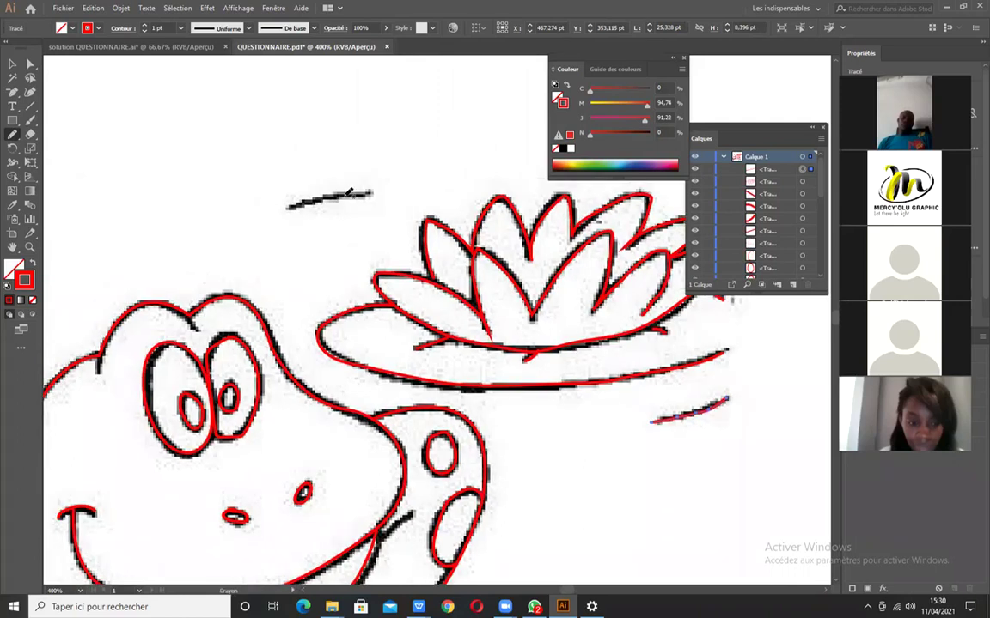
Trace the wavy water line beneath the left lily pad with the Pencil, about 132 × 16 pt.
drag(307, 283, 434, 309)
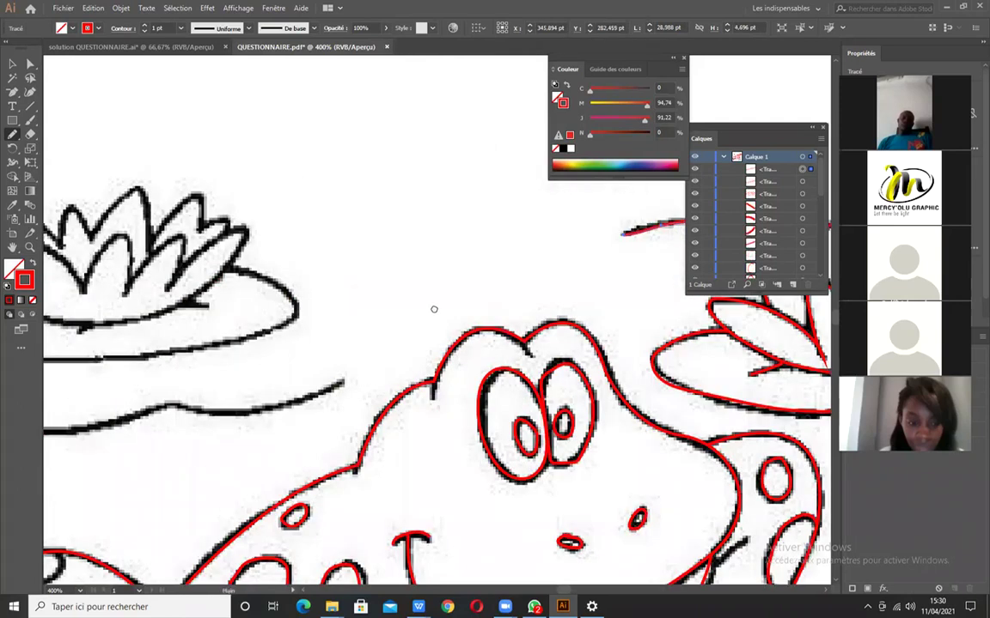
drag(271, 367, 580, 315)
mouse_move(269, 371)
mouse_down()
mouse_move(376, 376)
mouse_move(474, 352)
mouse_move(580, 362)
mouse_move(649, 340)
mouse_up()
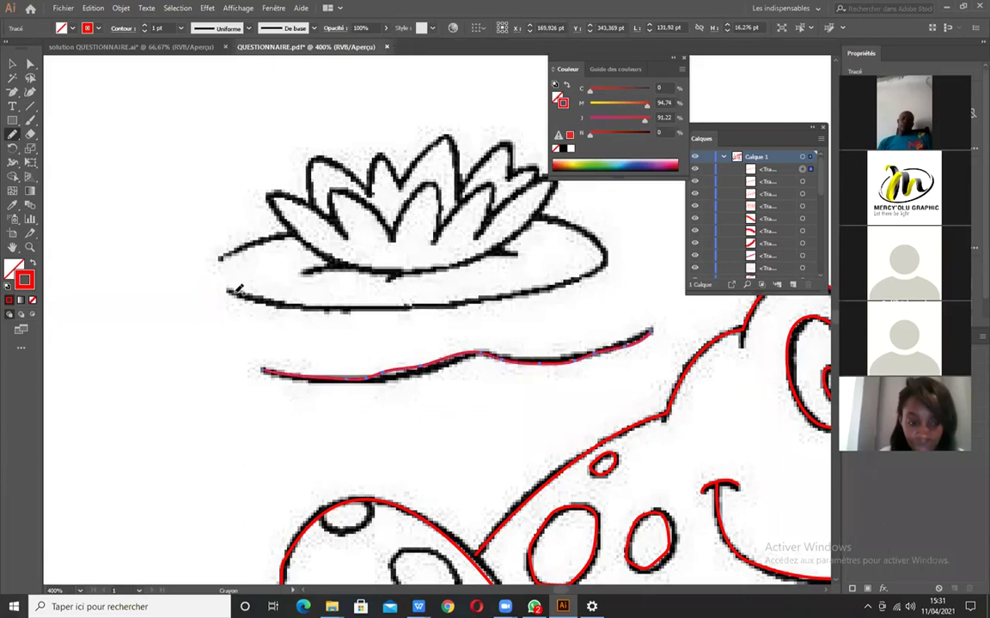
Trace the left lily pad's outline on both sides of the flower and the three short strokes under the flower's base.
mouse_move(228, 290)
mouse_down()
mouse_move(442, 300)
mouse_move(579, 277)
mouse_move(542, 221)
mouse_move(519, 215)
mouse_move(481, 232)
mouse_up()
mouse_move(261, 241)
mouse_down()
mouse_move(294, 235)
mouse_move(331, 269)
mouse_move(395, 275)
mouse_up()
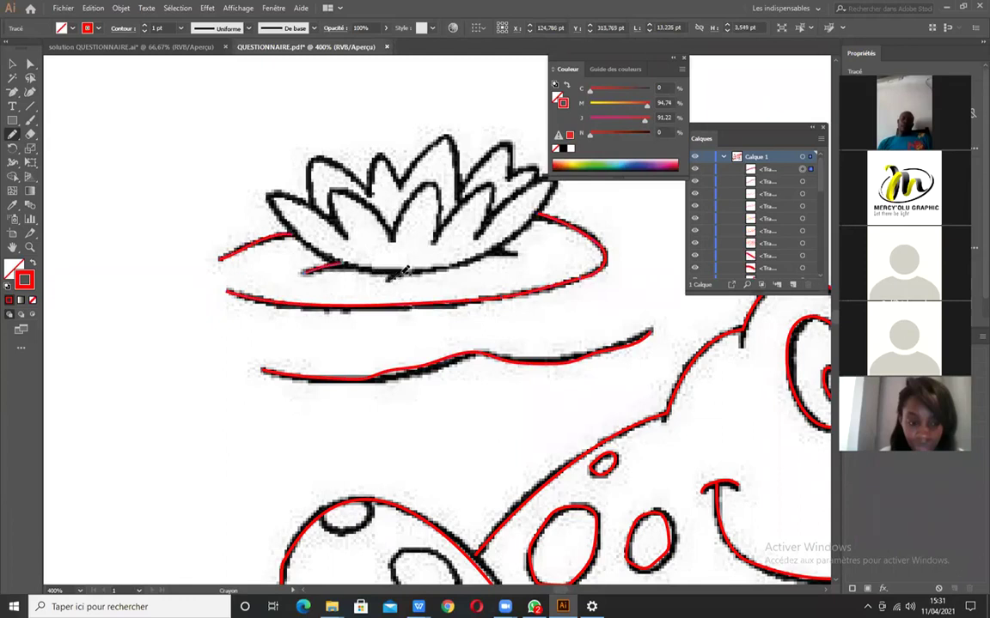
drag(518, 254, 494, 251)
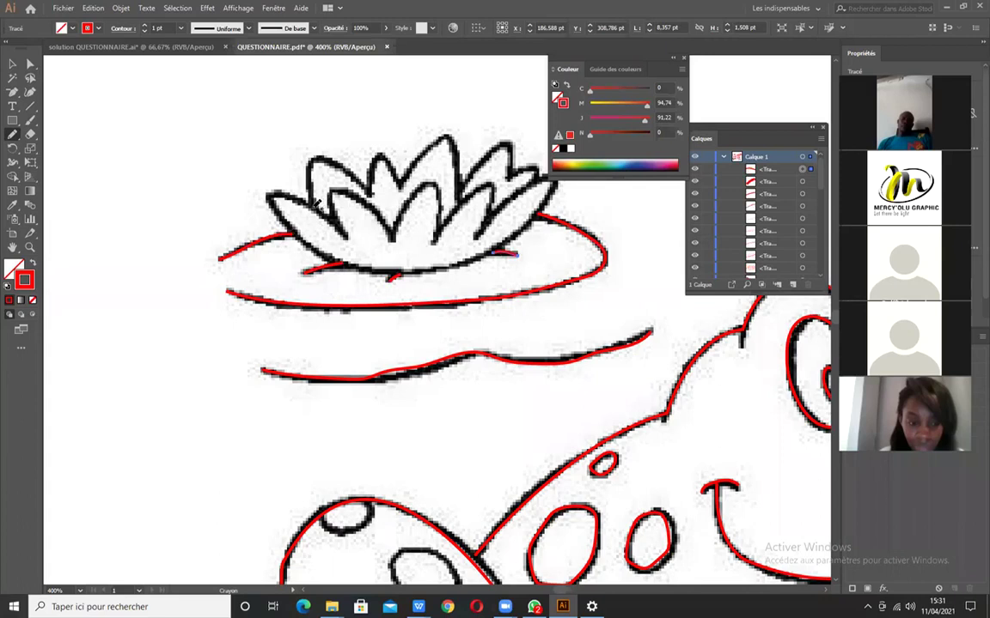
Trace the left water lily's outer petals, base curve and inner petals as one Pencil path, about 97 × 44 pt.
mouse_move(316, 169)
mouse_down()
mouse_move(371, 192)
mouse_move(383, 155)
mouse_move(402, 176)
mouse_up()
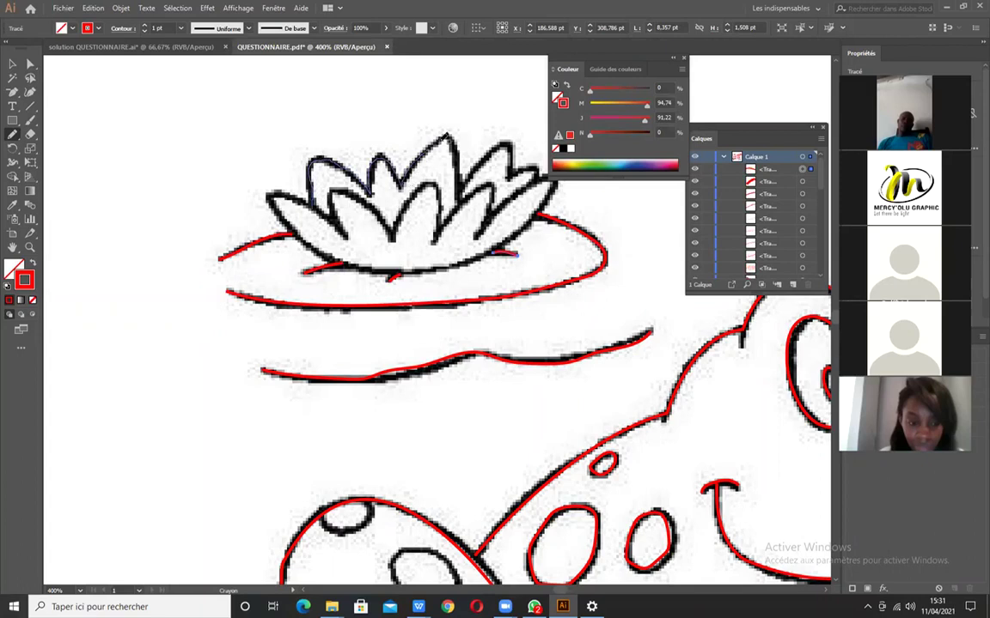
mouse_move(460, 147)
mouse_down()
mouse_move(465, 177)
mouse_move(504, 140)
mouse_move(515, 172)
mouse_move(537, 166)
mouse_move(541, 183)
mouse_move(558, 176)
mouse_move(556, 203)
mouse_move(488, 250)
mouse_move(394, 271)
mouse_move(312, 249)
mouse_move(274, 207)
mouse_move(276, 191)
mouse_move(320, 207)
mouse_up()
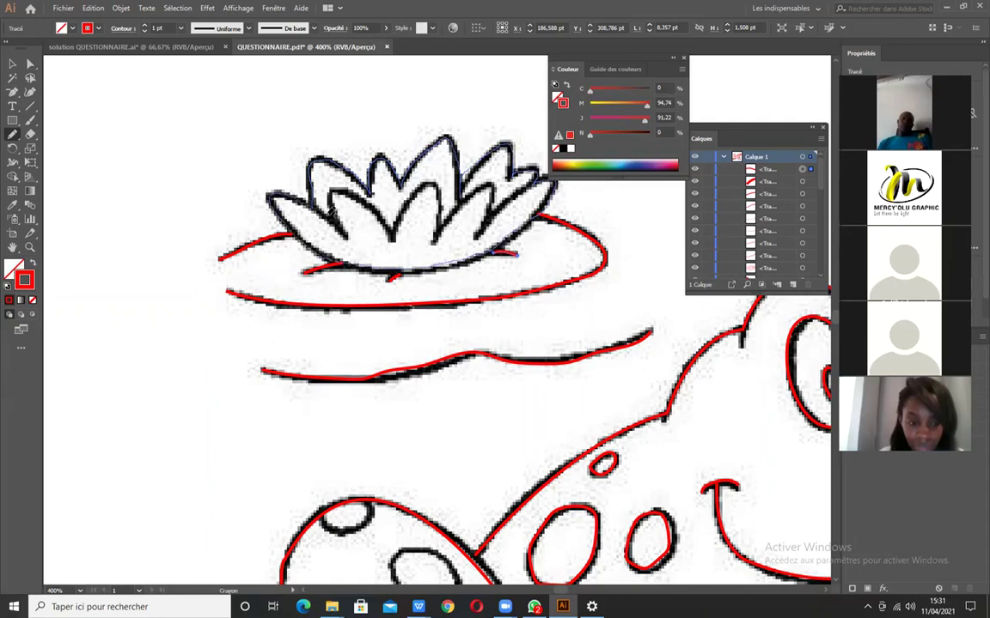
mouse_move(305, 170)
mouse_down()
mouse_move(395, 234)
mouse_move(425, 190)
mouse_move(433, 237)
mouse_move(486, 187)
mouse_move(487, 208)
mouse_up()
mouse_move(472, 167)
mouse_down()
mouse_move(457, 163)
mouse_move(475, 183)
mouse_up()
Delete the misplaced anchor points at the end of the left flower's path with the Delete Anchor Point tool.
scroll(481, 183, up, 4)
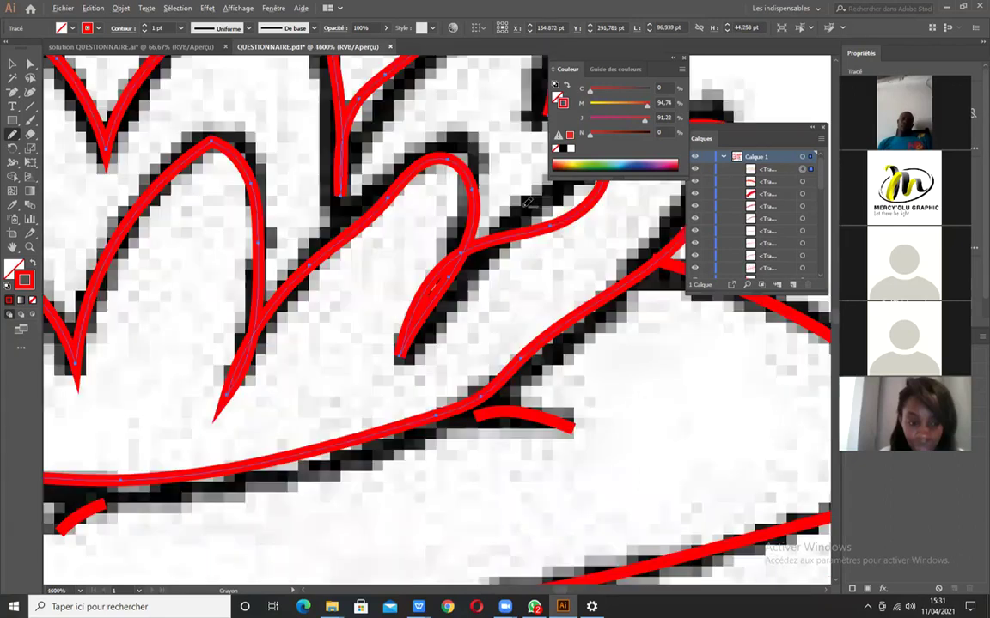
drag(533, 238, 303, 326)
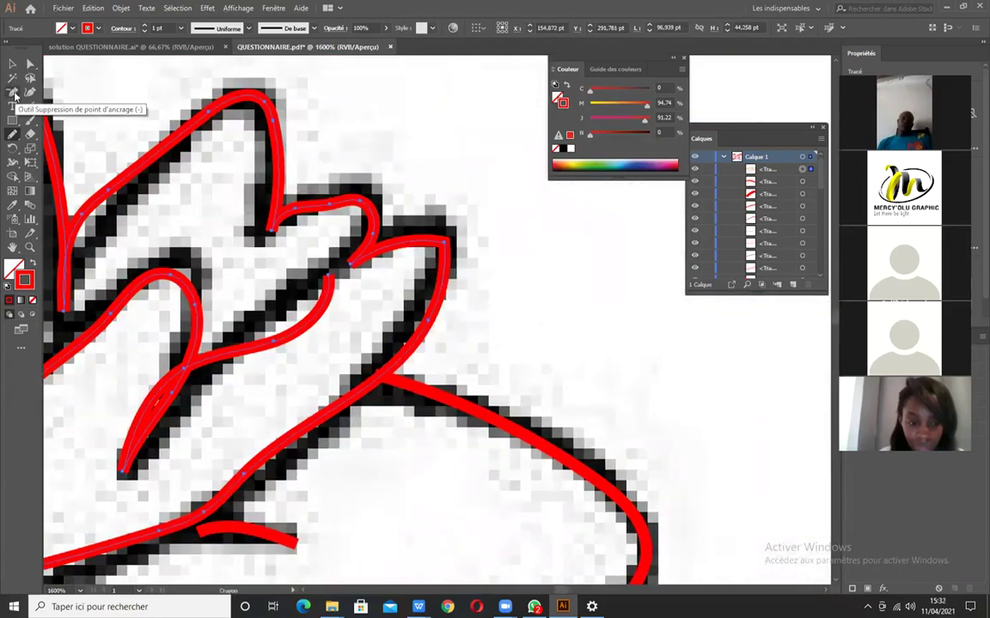
click(13, 94)
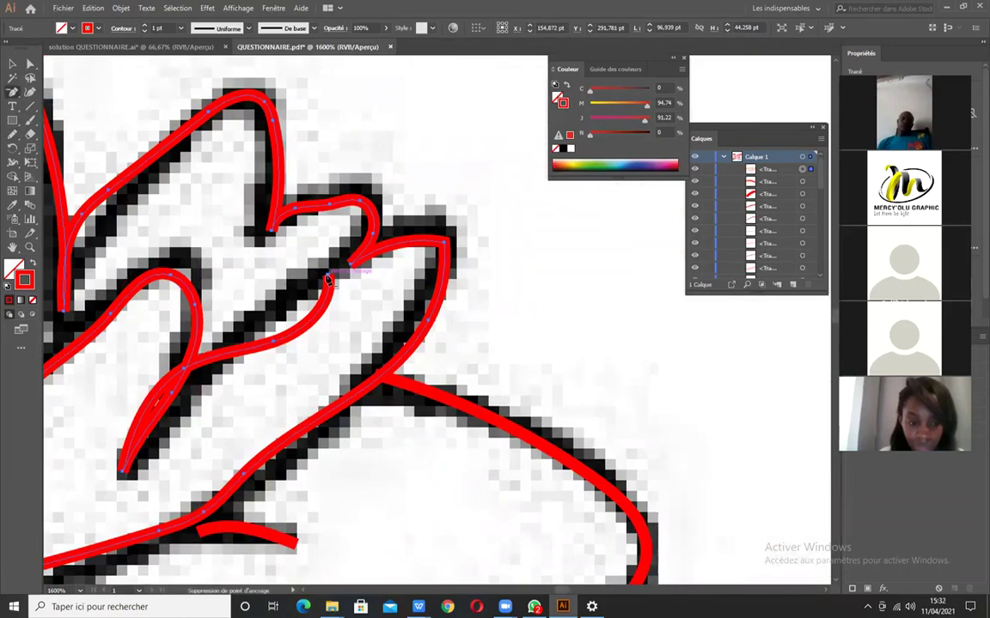
click(327, 278)
click(272, 343)
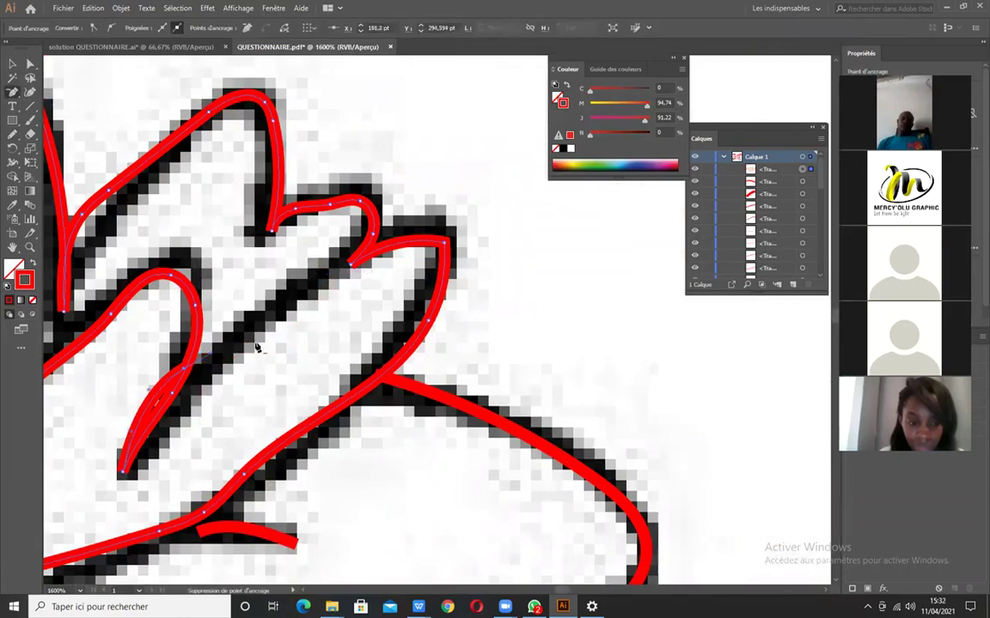
click(182, 370)
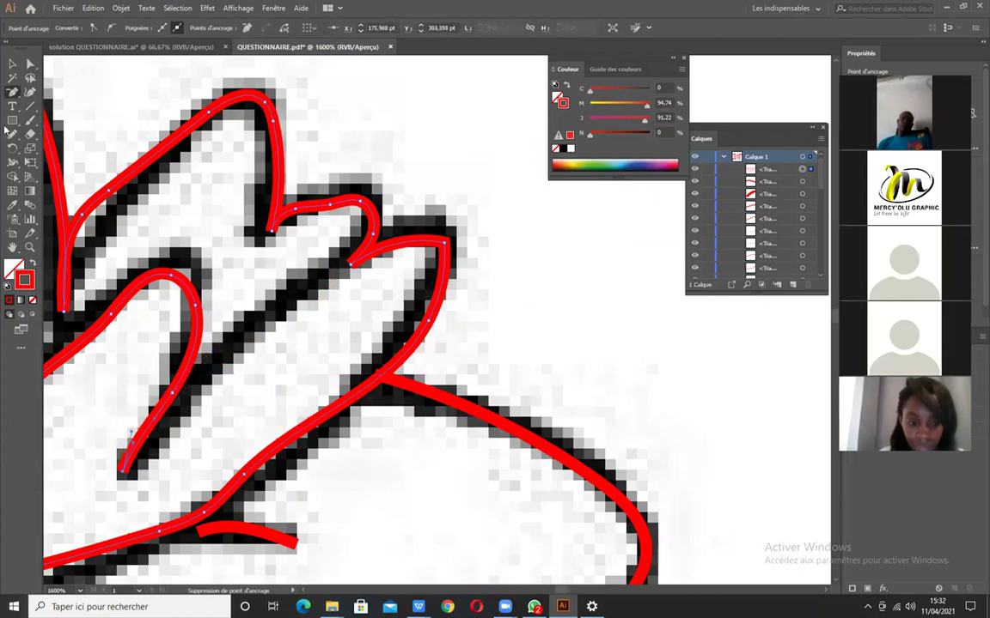
Extend the left flower's path with the Pencil from the inner right petal's base up to the notch between the two outer right petals.
click(14, 134)
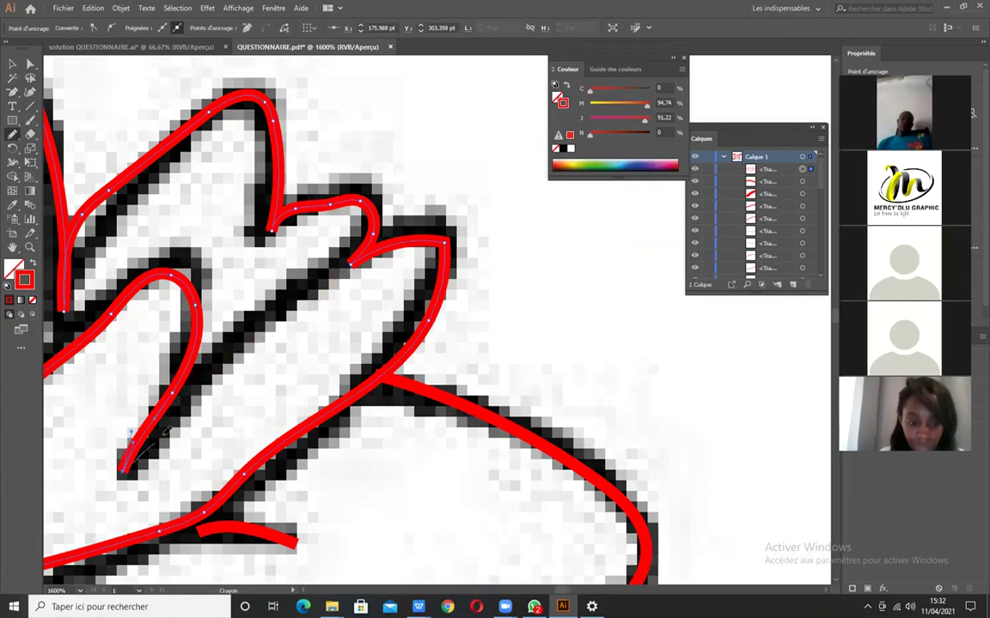
drag(221, 366, 340, 262)
scroll(340, 328, down, 4)
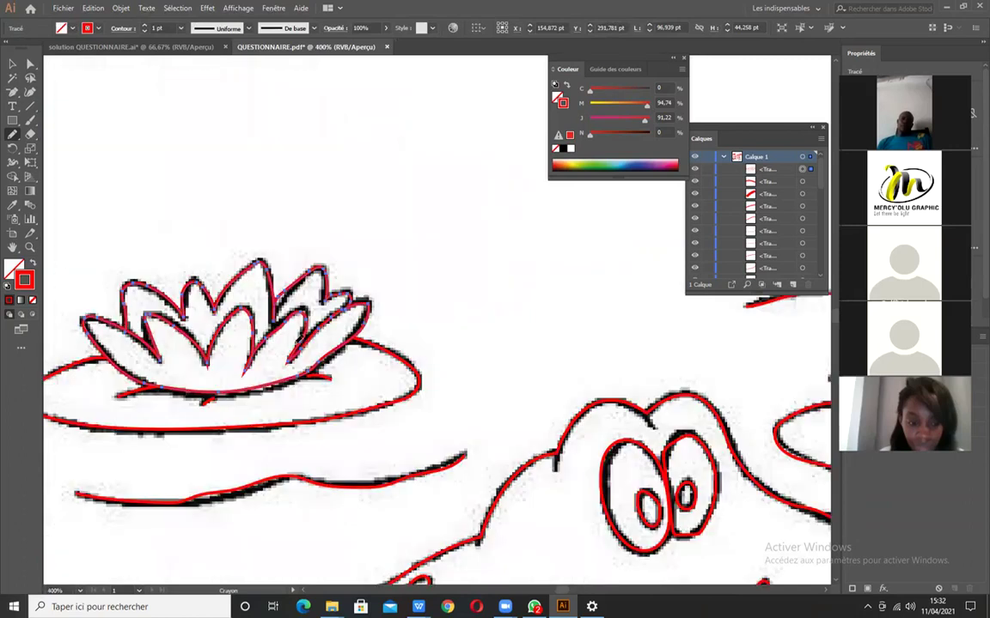
Trace the partial spot on the frog's bent knee, about 17 × 11 pt, and the oval spot on the thigh below it.
scroll(327, 349, down, 3)
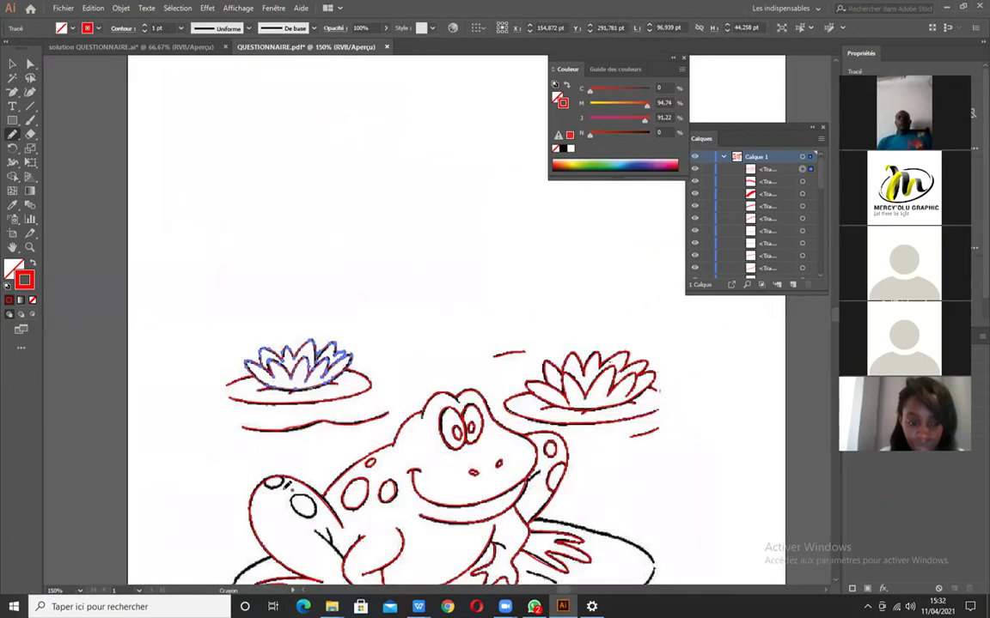
scroll(290, 480, up, 5)
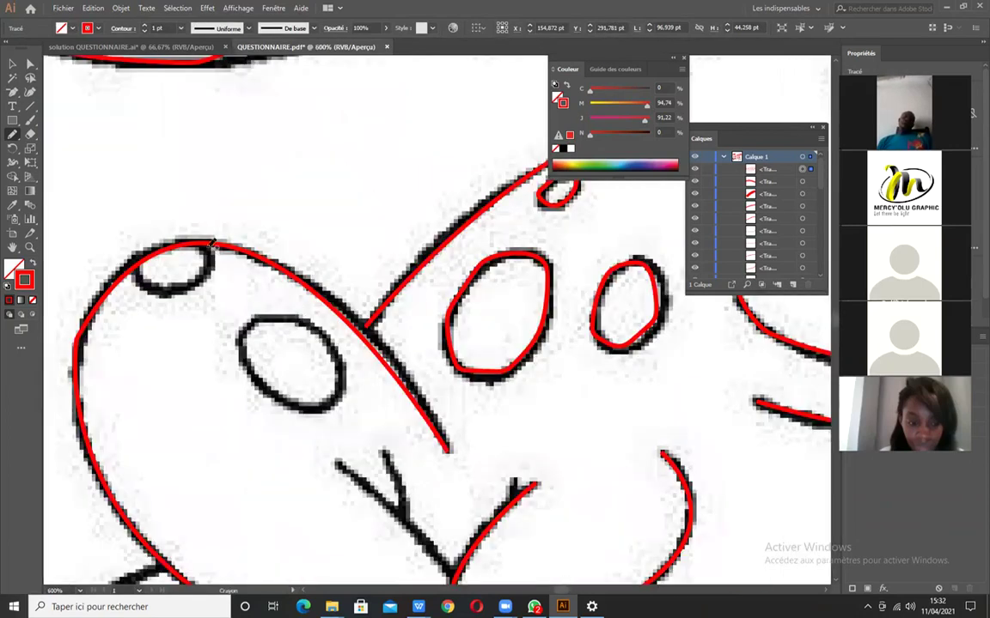
mouse_move(205, 245)
mouse_down()
mouse_move(211, 272)
mouse_move(179, 294)
mouse_move(146, 279)
mouse_move(129, 240)
mouse_move(193, 242)
mouse_up()
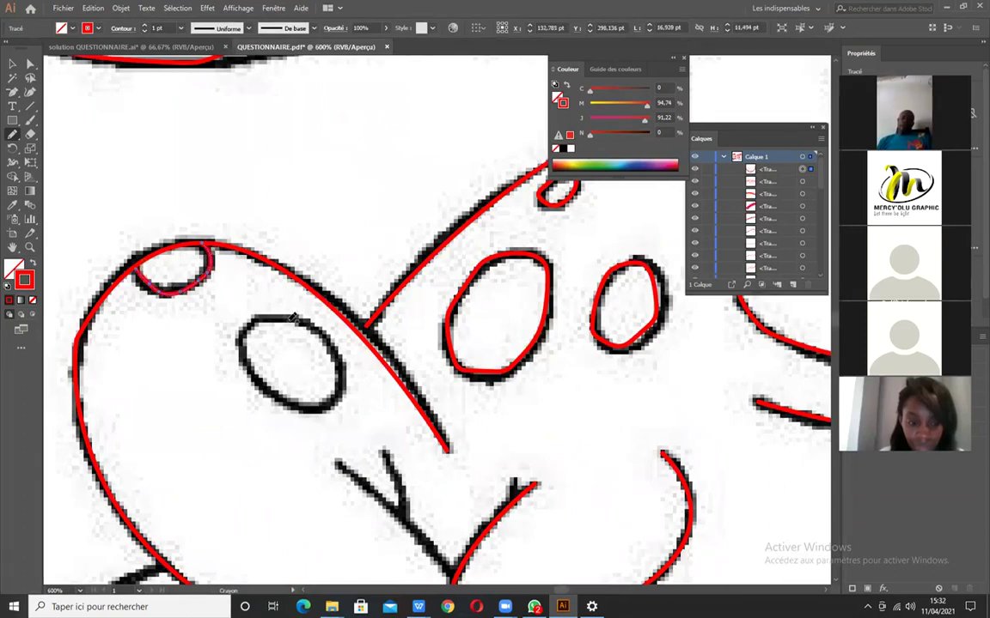
mouse_move(291, 313)
mouse_down()
mouse_move(250, 323)
mouse_move(241, 354)
mouse_move(278, 394)
mouse_move(339, 410)
mouse_move(346, 387)
mouse_move(298, 319)
mouse_up()
Trace both branches of the forked crease between the frog's bent hind leg and front leg, the longer about 26 × 21 pt.
drag(448, 506, 397, 363)
mouse_move(340, 303)
mouse_down()
mouse_move(315, 253)
mouse_move(328, 326)
mouse_up()
mouse_move(260, 270)
mouse_down()
mouse_move(342, 333)
mouse_move(378, 378)
mouse_move(363, 268)
mouse_up()
Trace the three short marks around the frog's front foot, the first about 19 × 14 pt and the last about 8 × 25 pt.
mouse_move(393, 448)
mouse_down()
mouse_move(436, 363)
mouse_move(436, 404)
mouse_move(397, 437)
mouse_up()
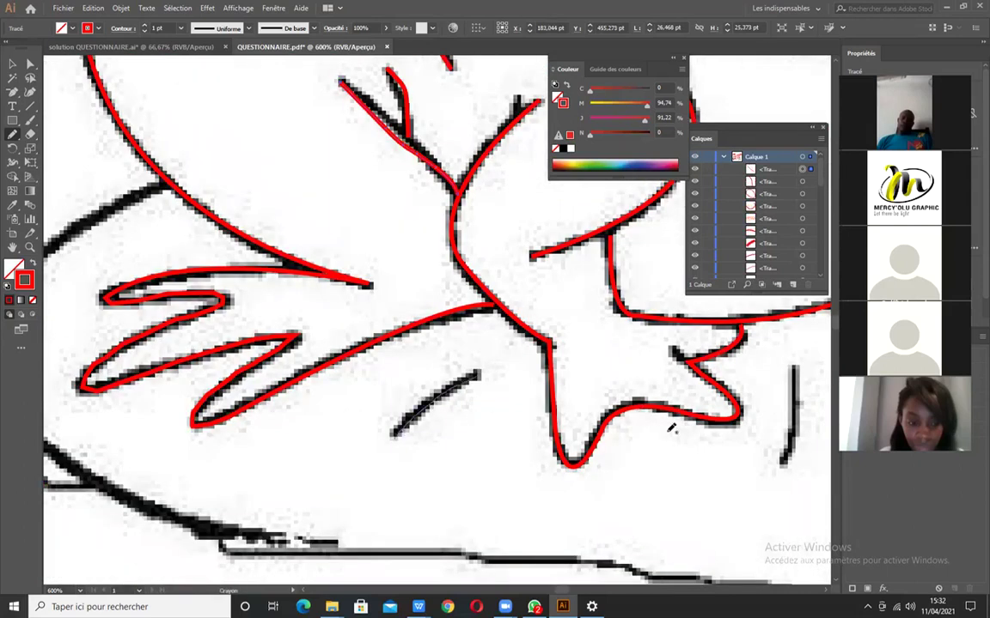
drag(711, 473, 417, 434)
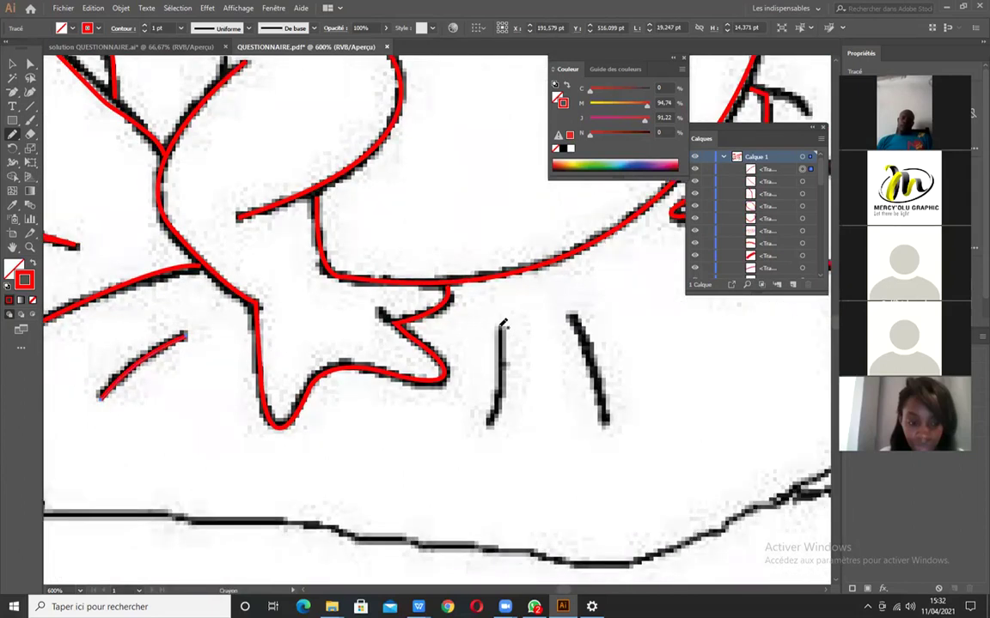
drag(505, 391, 488, 427)
drag(583, 324, 596, 371)
drag(606, 419, 607, 421)
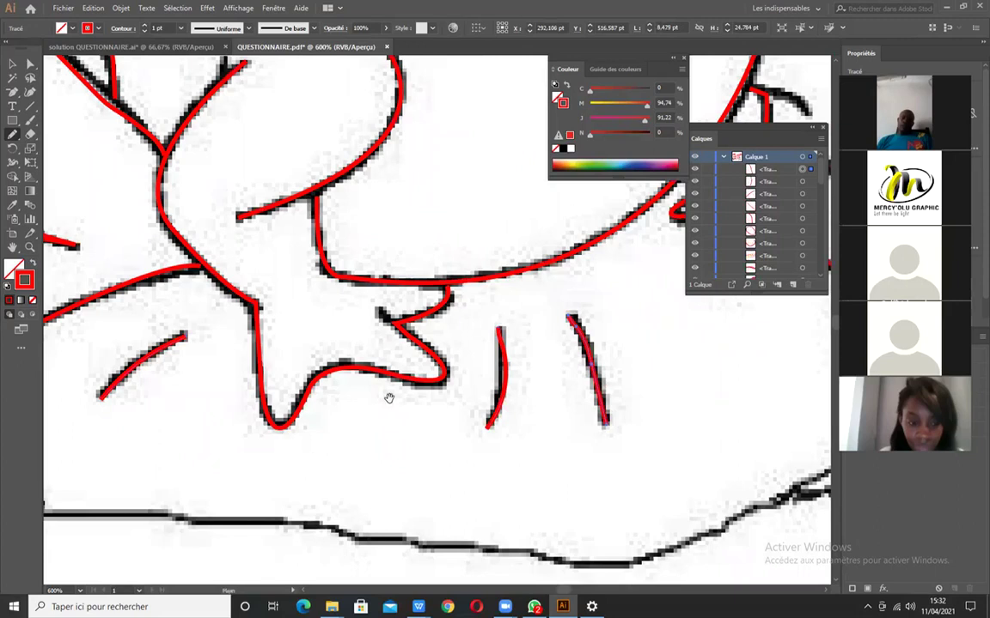
scroll(455, 417, down, 1)
scroll(530, 404, down, 3)
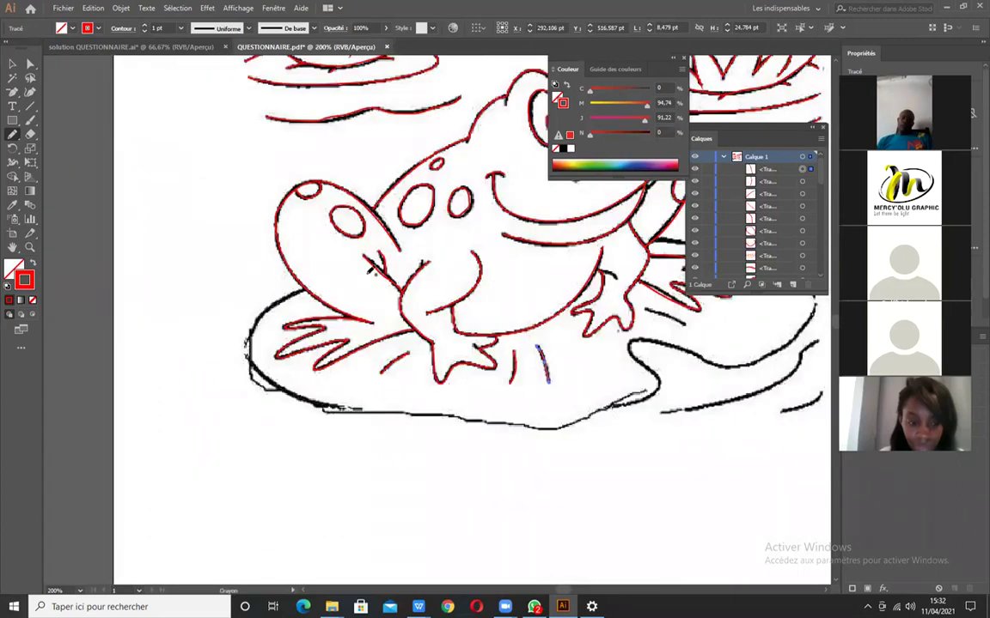
scroll(346, 274, up, 6)
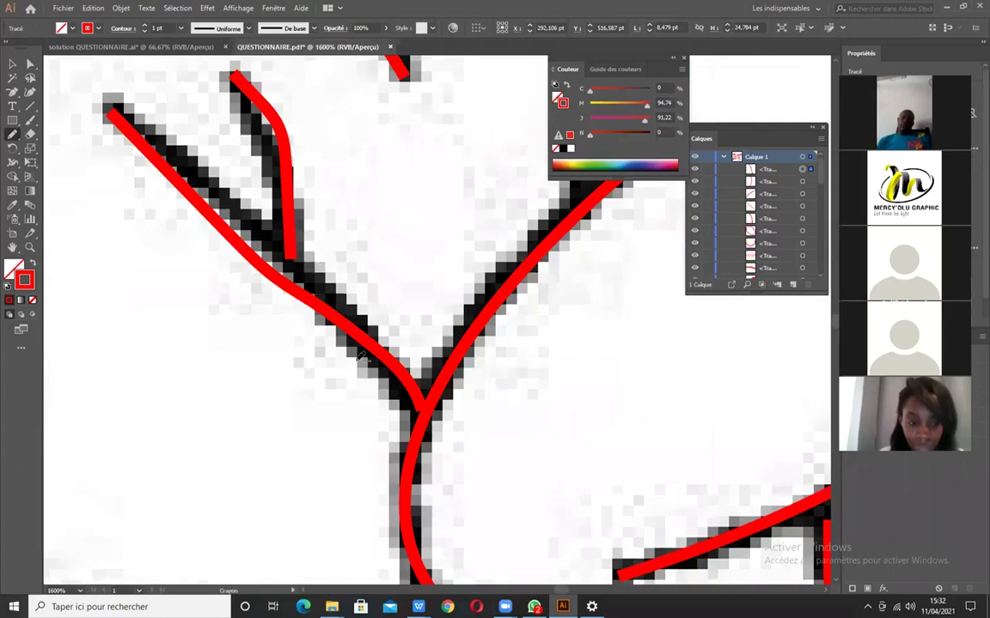
scroll(362, 354, down, 3)
scroll(529, 333, down, 4)
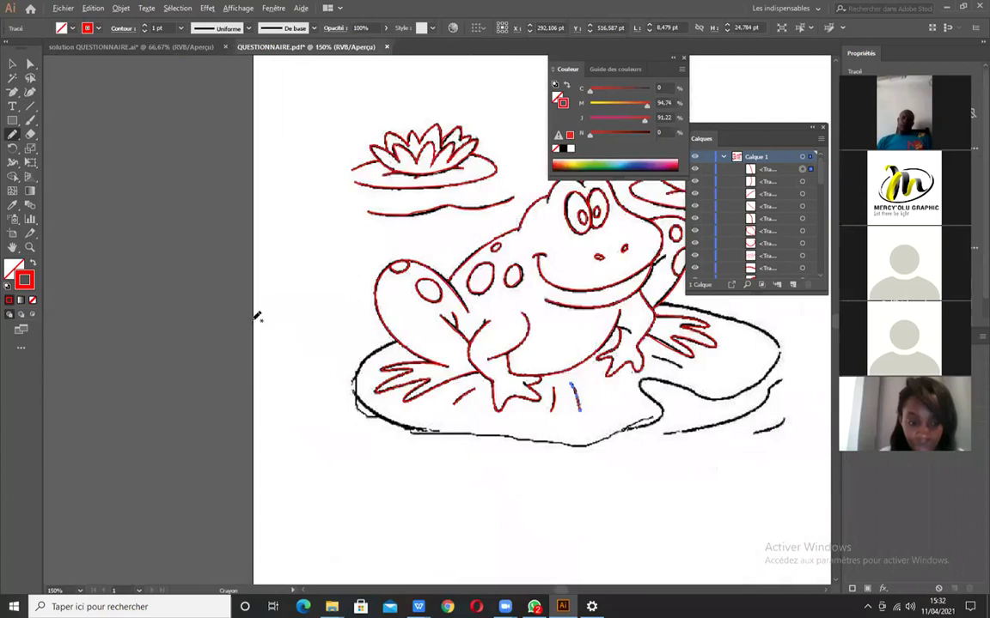
drag(468, 519, 488, 484)
scroll(499, 511, up, 3)
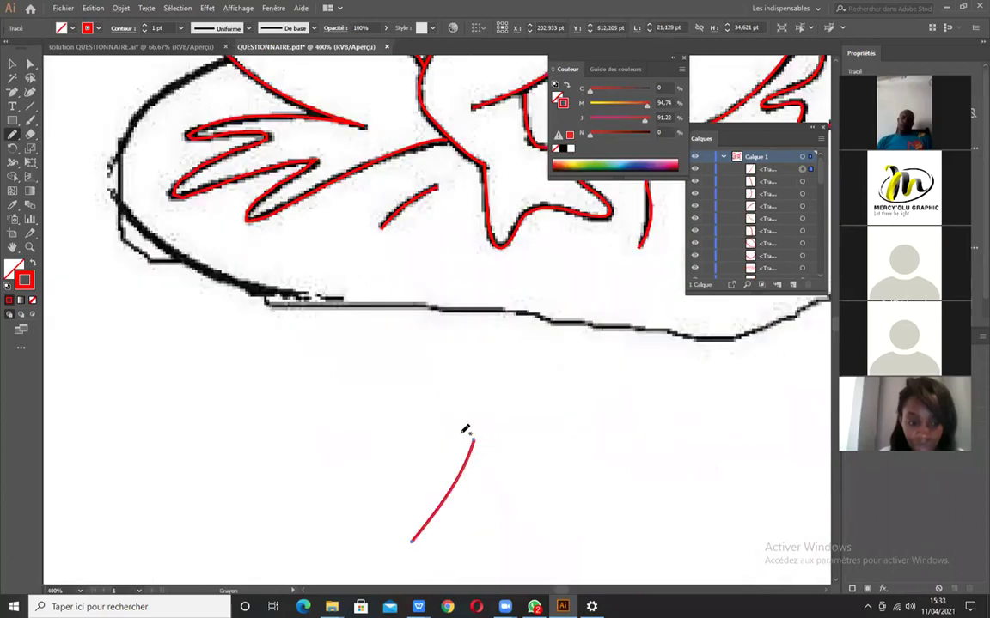
scroll(496, 445, up, 4)
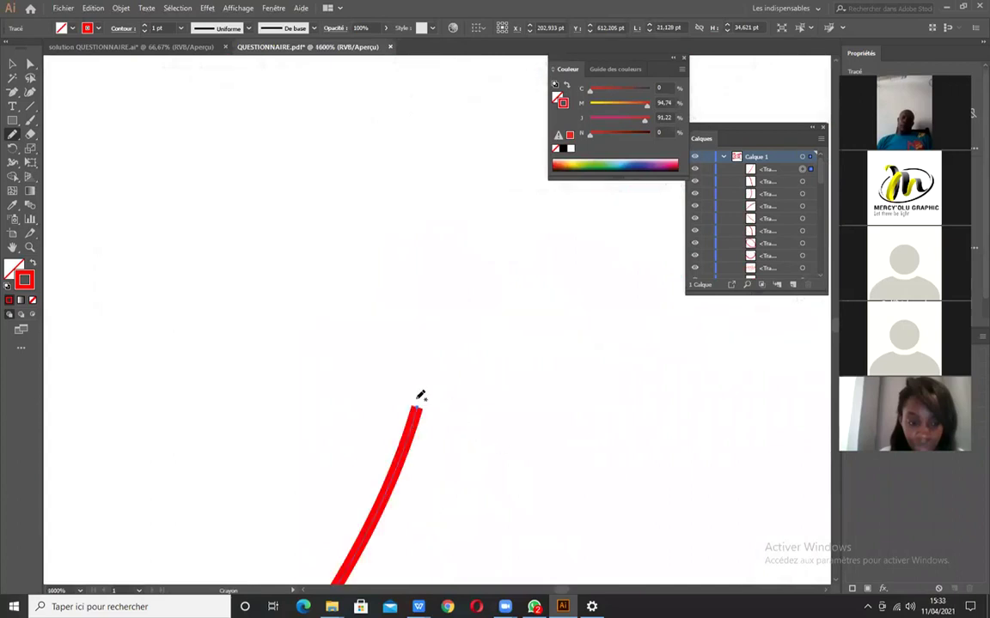
mouse_move(376, 376)
mouse_down()
mouse_move(419, 404)
mouse_move(446, 453)
mouse_up()
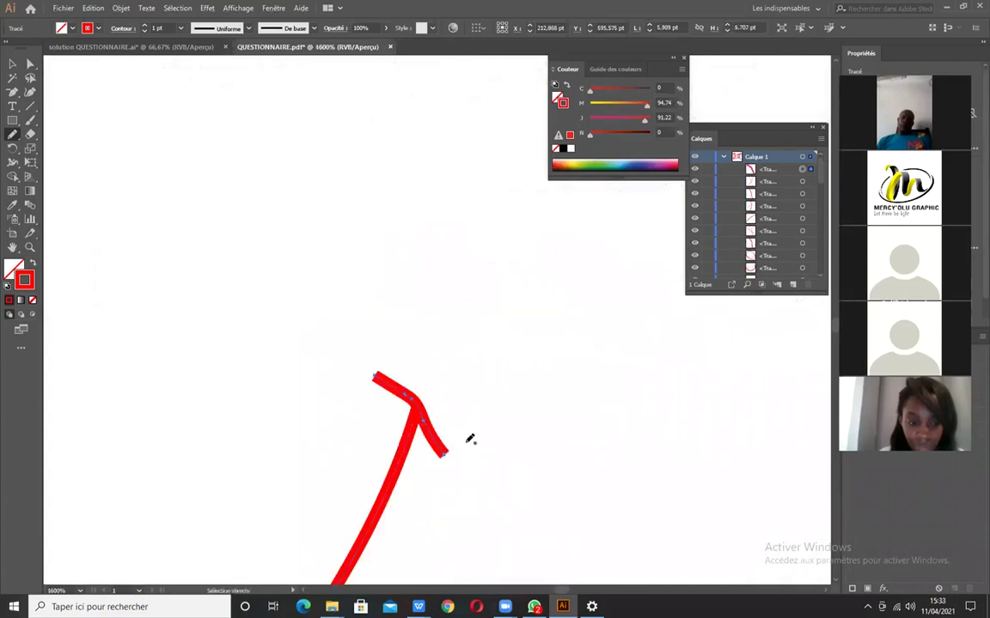
key(ctrl+z)
mouse_move(370, 373)
mouse_down()
mouse_move(411, 398)
mouse_move(450, 460)
mouse_up()
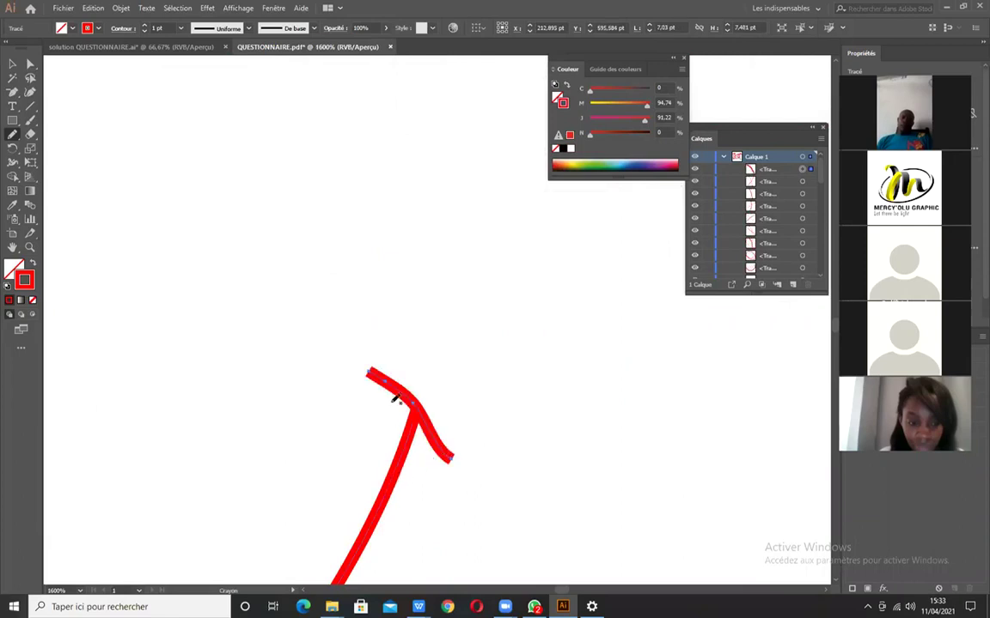
key(ctrl+minus)
key(ctrl+minus)
key(ctrl+minus)
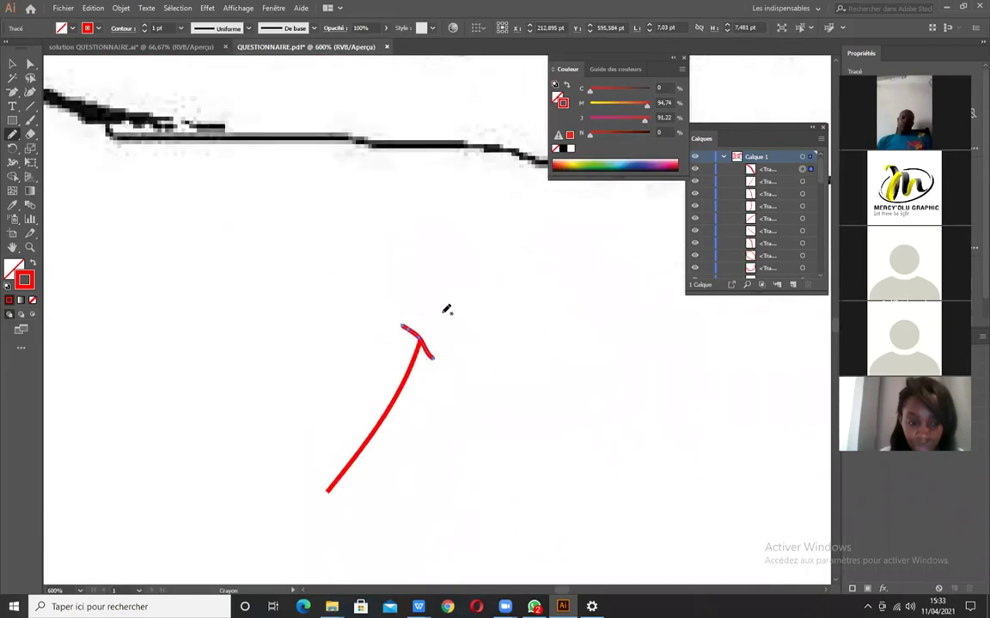
key(ctrl+z)
key(ctrl+z)
key(ctrl+z)
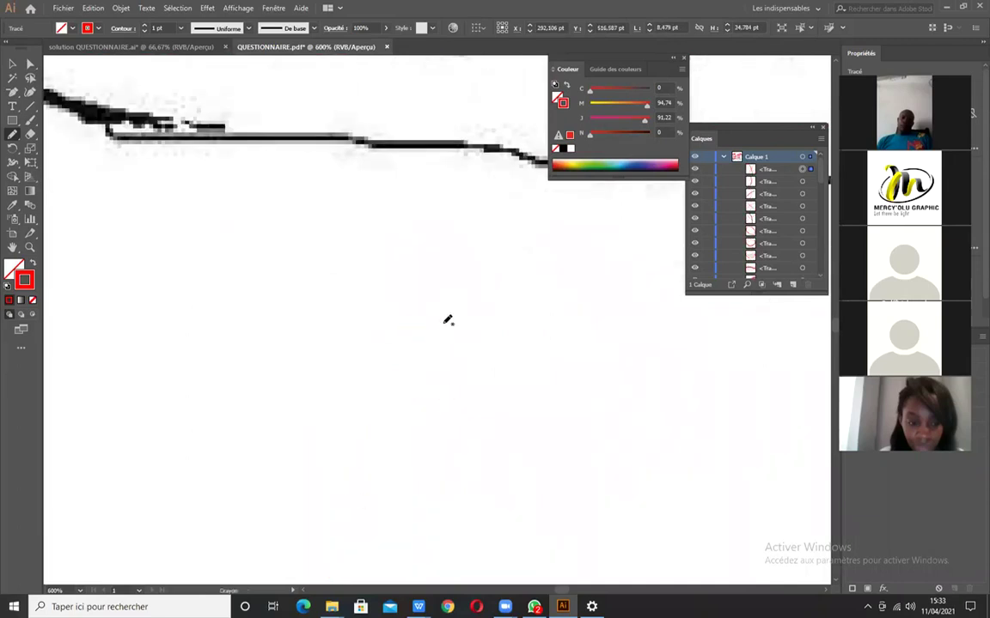
drag(438, 342, 408, 468)
drag(455, 307, 396, 510)
key(ctrl+z)
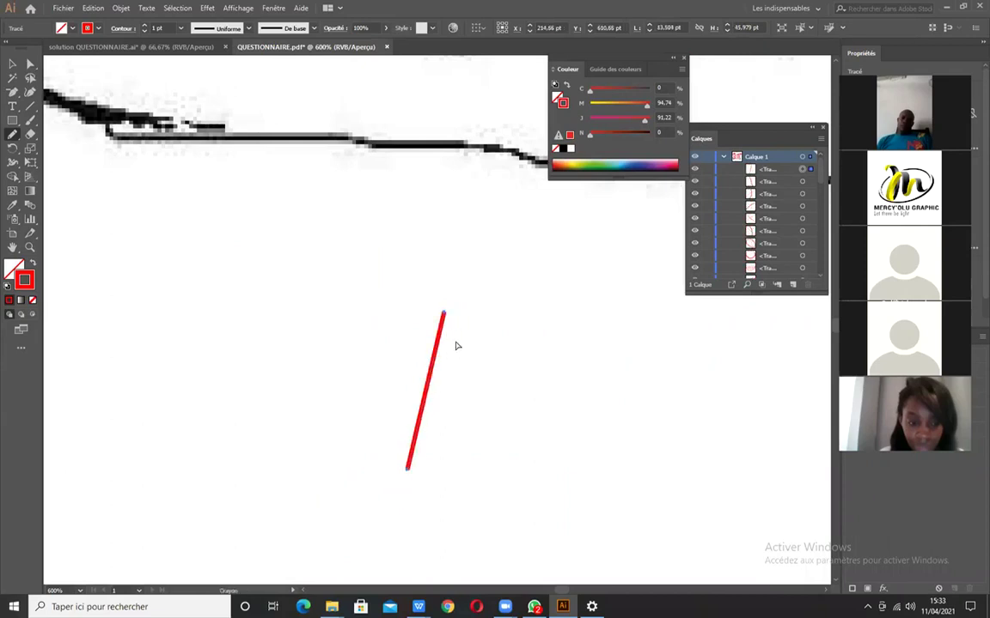
key(ctrl+z)
Examine the traced lines of the frog's bent hind leg, webbed foot and forked crease up close.
key(ctrl+minus)
key(ctrl+minus)
key(ctrl+minus)
key(ctrl+minus)
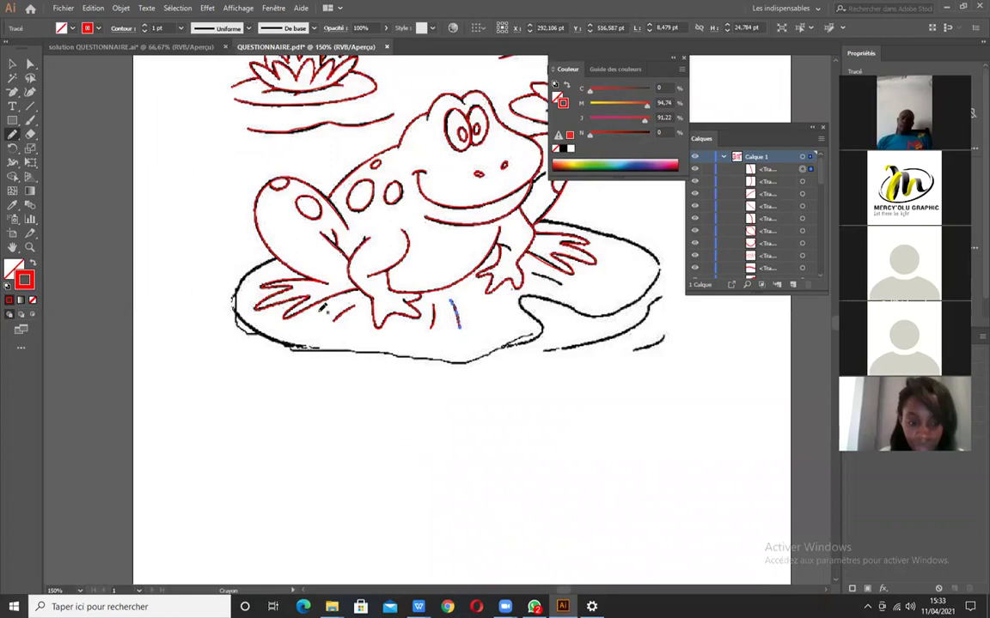
key(ctrl+plus)
key(ctrl+plus)
key(ctrl+plus)
key(ctrl+plus)
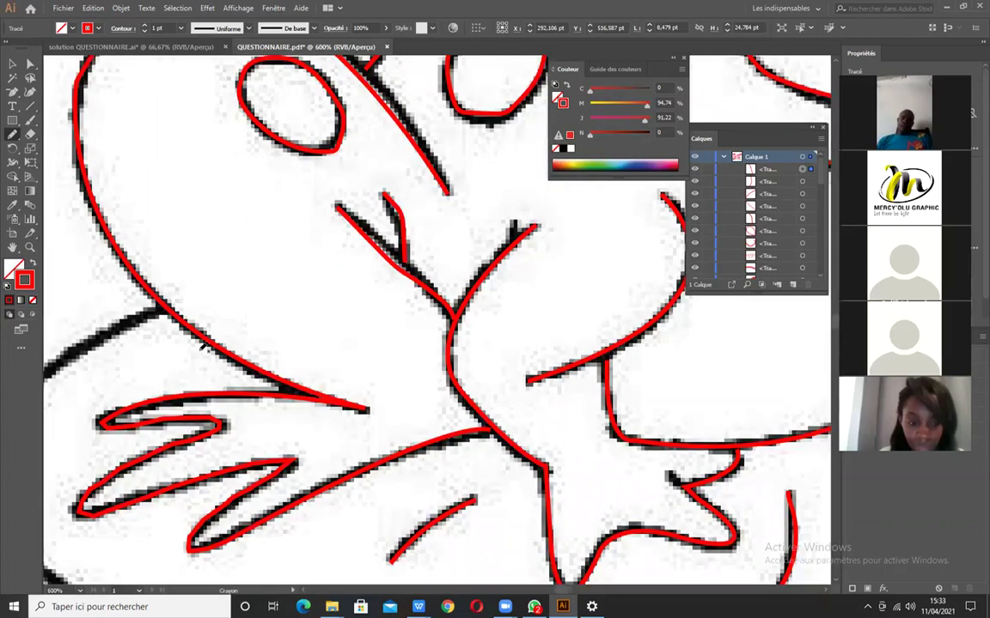
Trace the left edge of the large lily pad beneath the frog, about 130 × 88 pt.
mouse_move(166, 366)
mouse_down()
mouse_move(358, 293)
mouse_move(326, 268)
mouse_move(261, 324)
mouse_move(242, 394)
mouse_move(260, 431)
mouse_move(410, 499)
mouse_move(630, 507)
mouse_up()
key(ctrl+minus)
key(space)
drag(735, 476, 79, 369)
drag(334, 410, 57, 322)
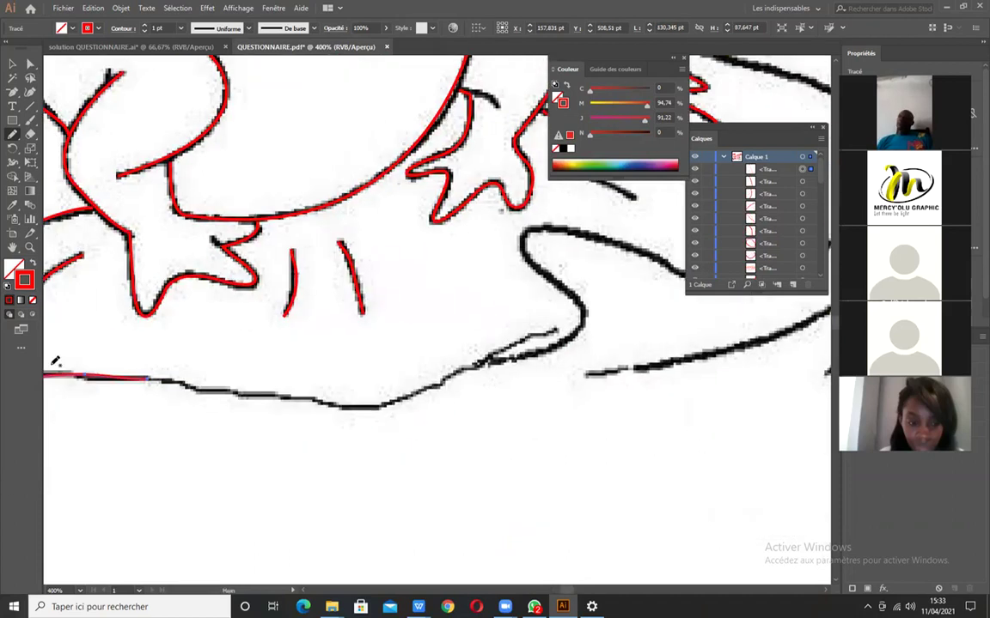
Trace the rest of the lily pad's wavy bottom edge and its S-shaped notch, the notch curve about 86 × 47 pt.
drag(158, 376, 209, 384)
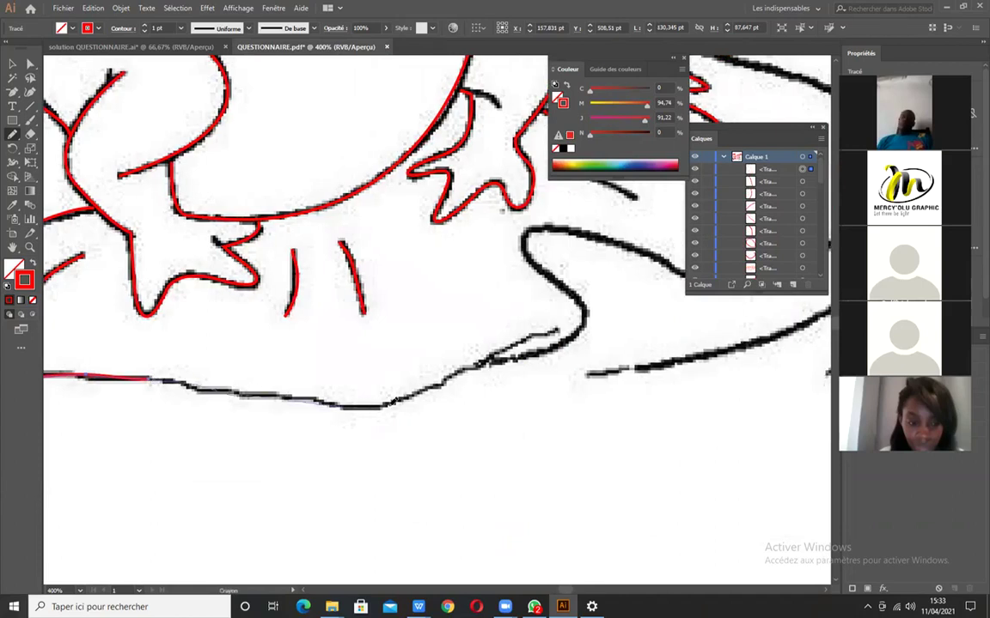
drag(475, 364, 486, 358)
drag(561, 329, 558, 330)
mouse_move(464, 337)
mouse_down()
mouse_move(384, 360)
mouse_move(299, 359)
mouse_up()
mouse_move(316, 395)
mouse_down()
mouse_move(285, 402)
mouse_move(330, 402)
mouse_move(374, 372)
mouse_move(380, 349)
mouse_move(327, 295)
mouse_move(335, 266)
mouse_move(534, 321)
mouse_move(261, 414)
mouse_up()
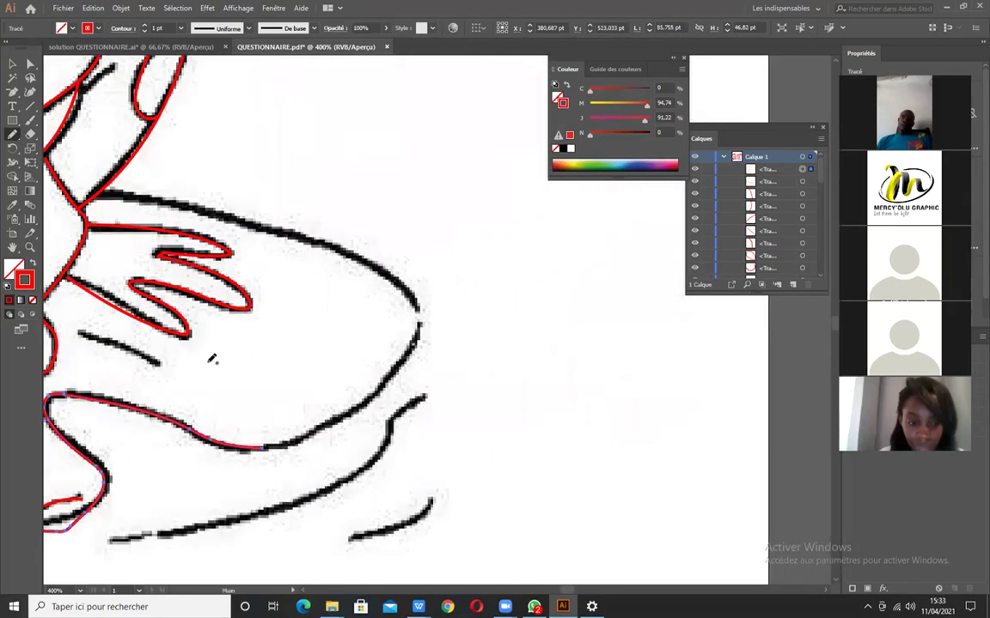
Trace the outer lower edge of the lily pad's right lobe and the long and short ripples below it.
mouse_move(453, 309)
mouse_down()
mouse_move(590, 286)
mouse_move(487, 389)
mouse_move(401, 425)
mouse_up()
mouse_move(563, 374)
mouse_down()
mouse_move(527, 416)
mouse_move(521, 439)
mouse_move(466, 466)
mouse_move(247, 518)
mouse_up()
drag(569, 481, 488, 517)
Trace the upper edge of the lily pad's right lobe, about 108 × 40 pt, starting behind the frog's leg.
key(space)
mouse_move(295, 156)
mouse_down()
mouse_move(337, 227)
mouse_move(300, 271)
mouse_up()
key(space)
mouse_move(480, 303)
mouse_down()
mouse_move(545, 324)
mouse_move(604, 368)
mouse_move(613, 390)
mouse_up()
key(ctrl+1)
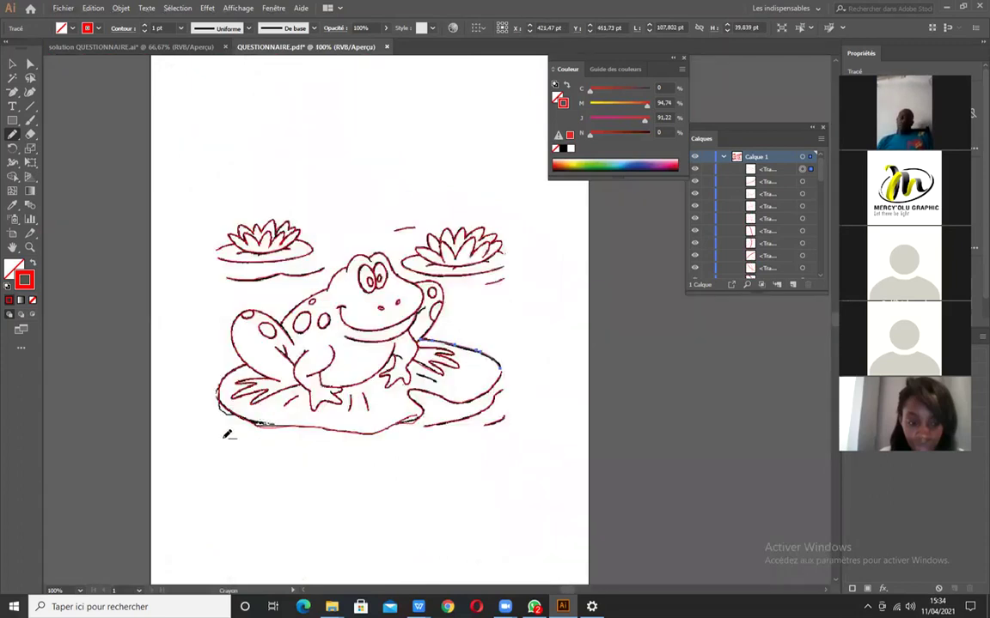
Trace the doubled outline bulging outside the lily pad's left edge, about 26 × 25 pt.
scroll(228, 434, up, 6)
scroll(494, 534, up, 2)
scroll(259, 364, down, 2)
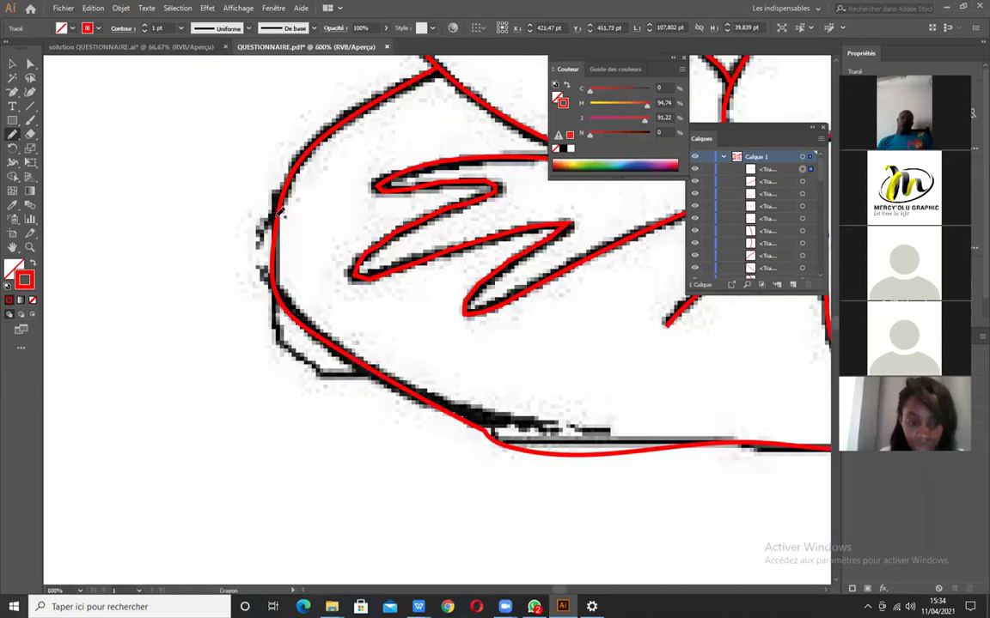
mouse_move(276, 216)
mouse_down()
mouse_move(251, 244)
mouse_move(286, 352)
mouse_move(316, 370)
mouse_move(378, 373)
mouse_up()
scroll(397, 387, right, 5)
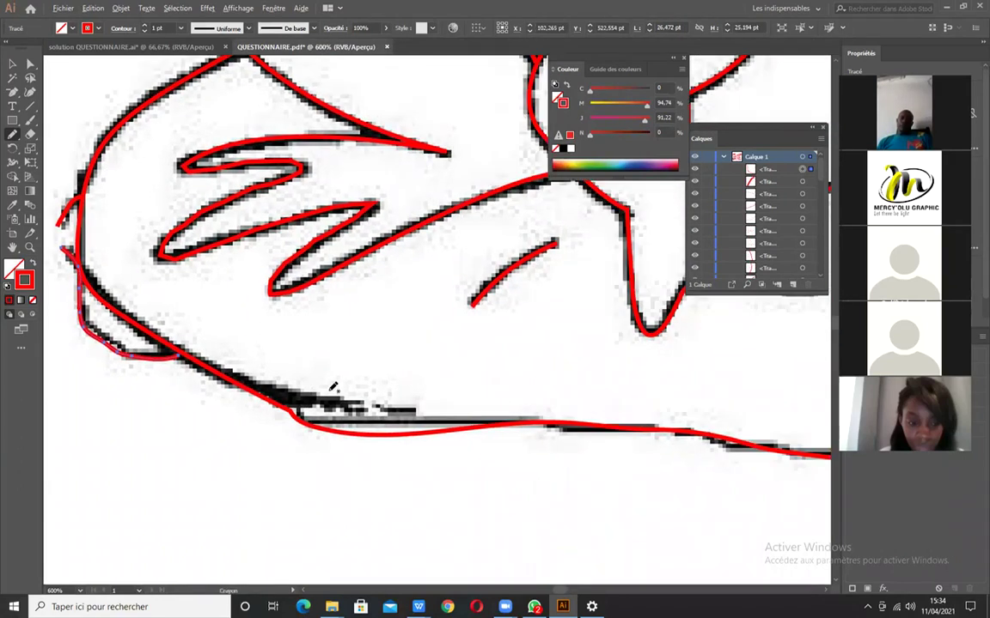
Trace the short stroke just above the lily pad's bottom-left edge, about 45 × 5 pt.
scroll(295, 401, down, 3)
drag(297, 401, 367, 409)
scroll(241, 377, down, 1)
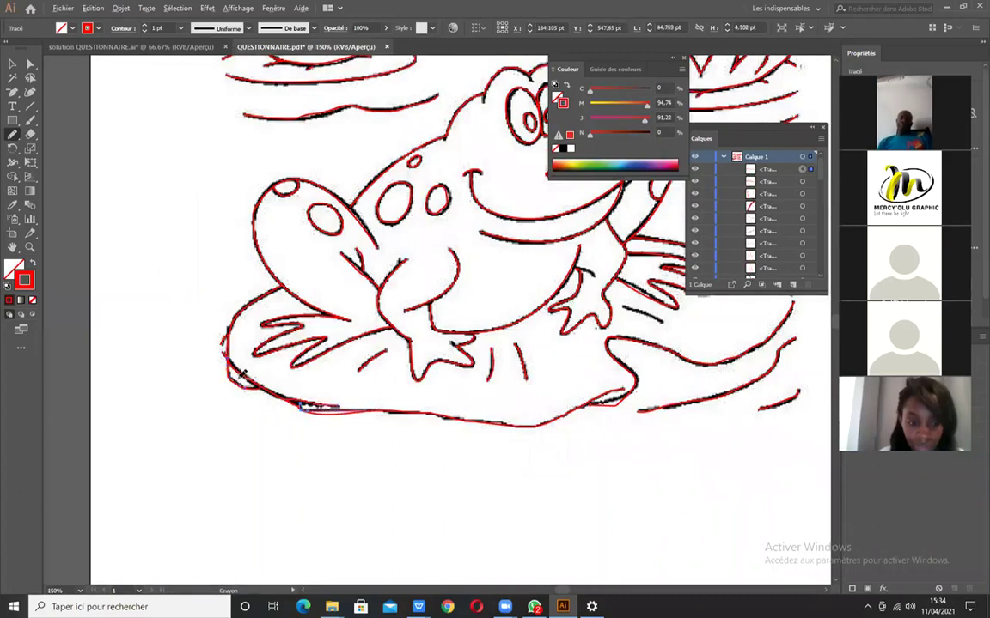
scroll(242, 375, down, 2)
scroll(352, 260, up, 2)
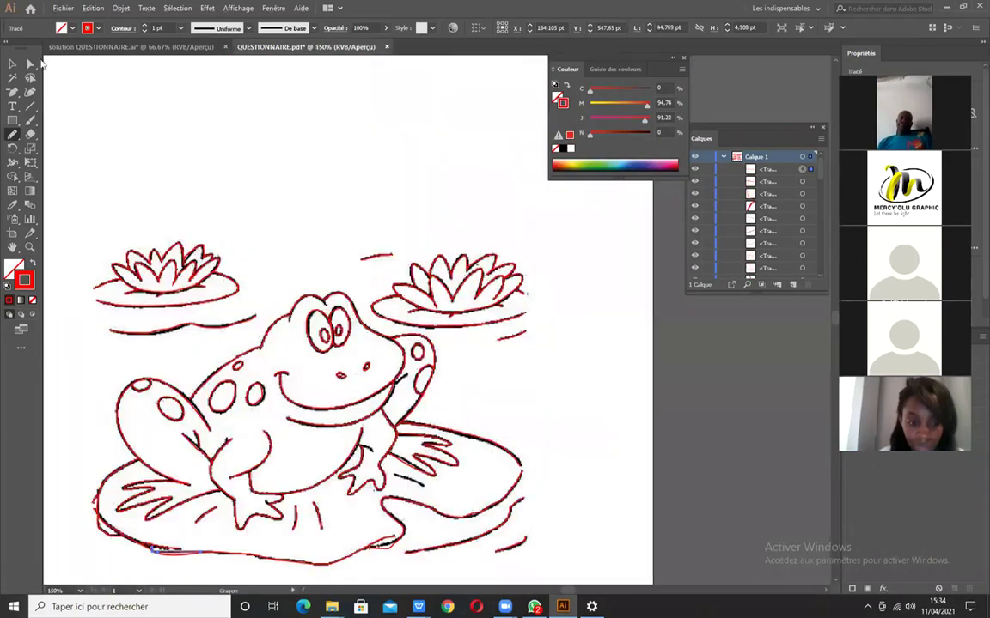
Deselect the artwork, compare it with the original clipped image at the bottom of Calque 1, and leave that image hidden.
click(12, 64)
scroll(375, 401, down, 3)
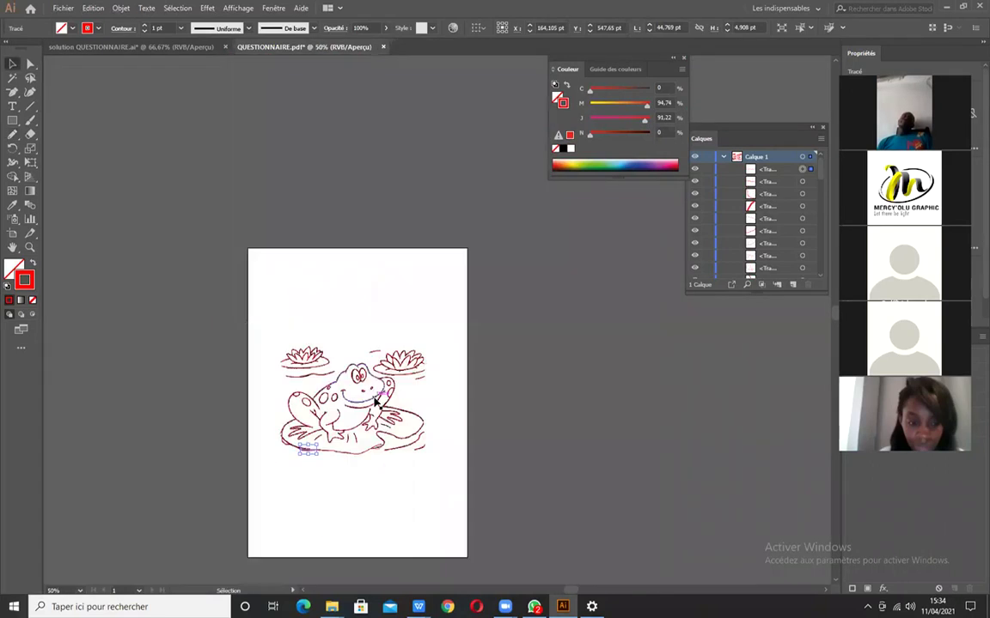
scroll(366, 441, up, 2)
click(658, 316)
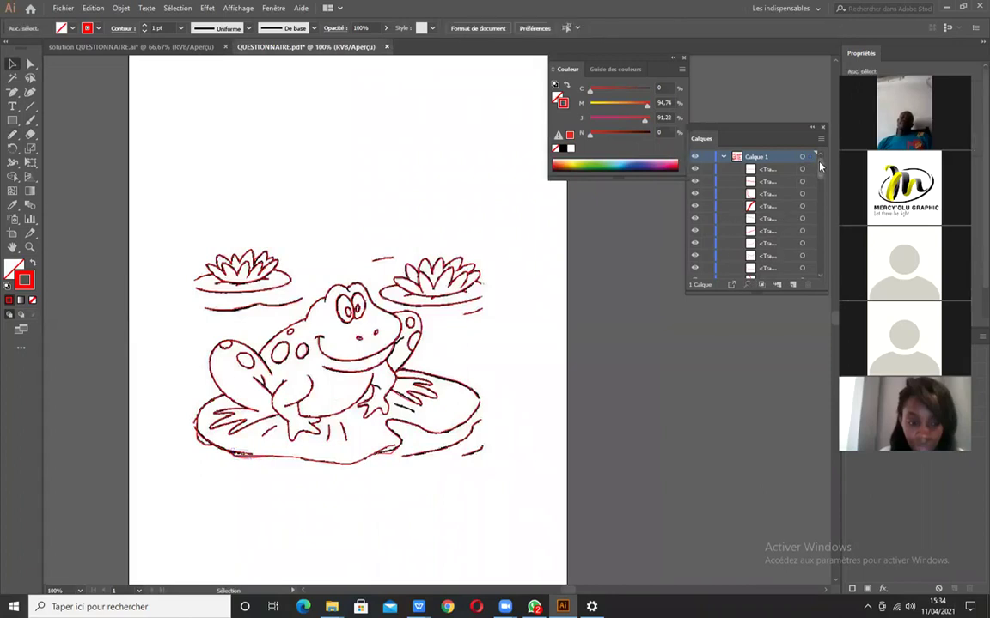
drag(822, 175, 817, 289)
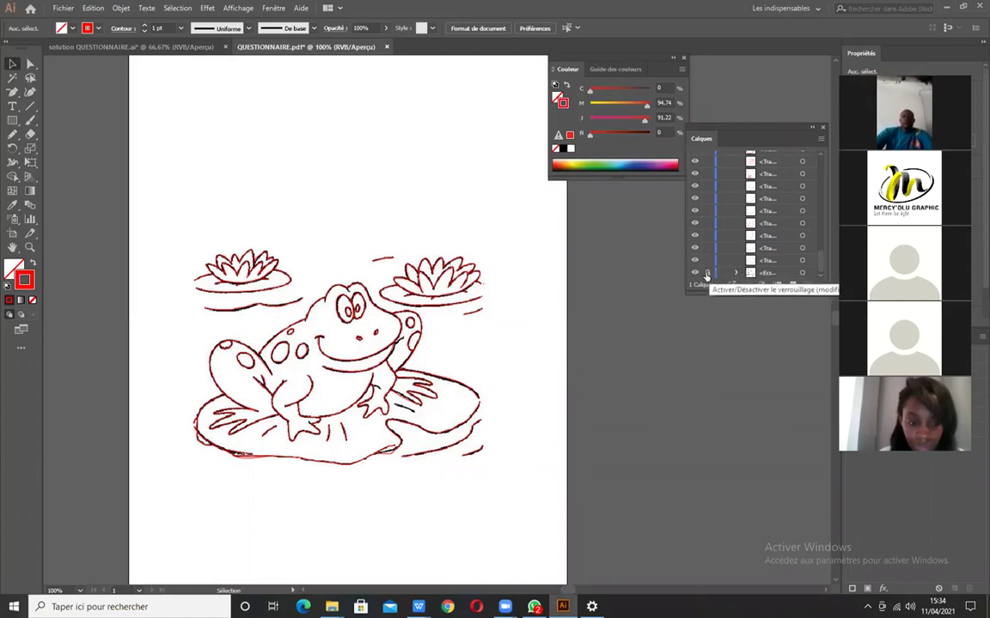
click(695, 274)
click(695, 274)
click(695, 274)
click(695, 274)
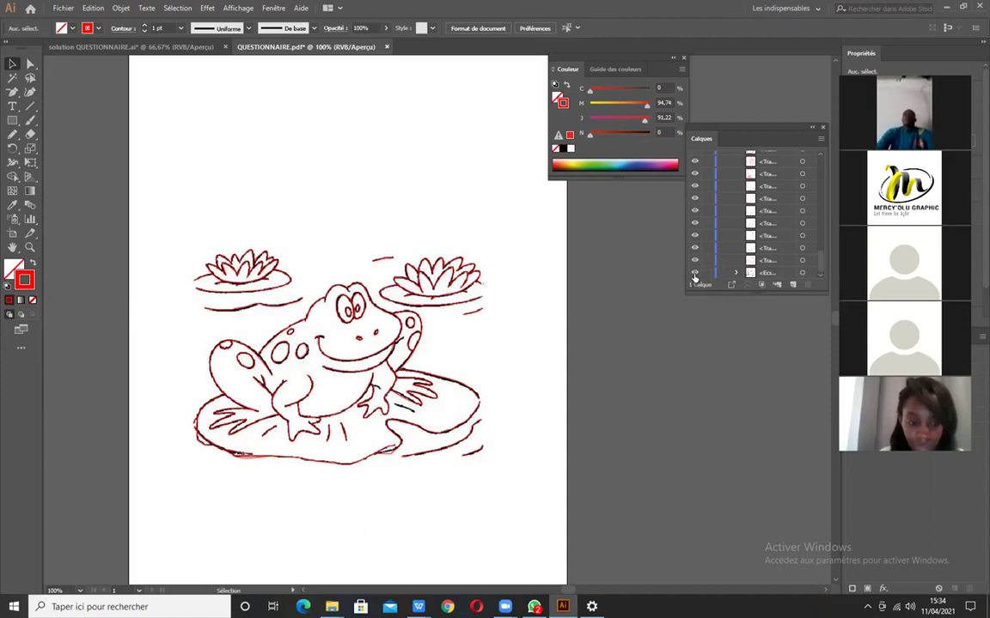
click(695, 274)
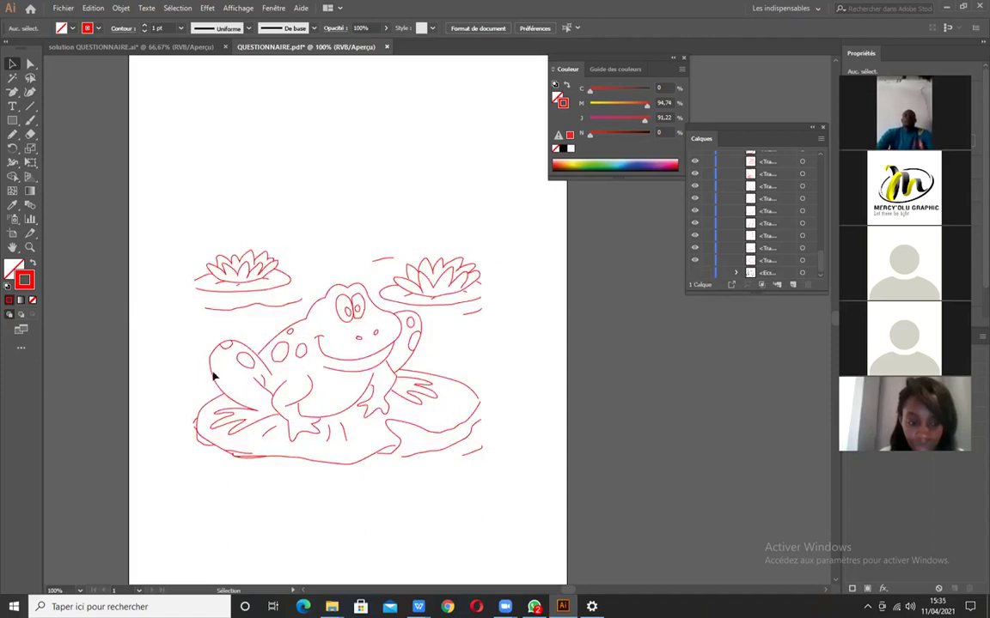
Select all the traced paths of the frog and water lilies together.
scroll(384, 349, up, 2)
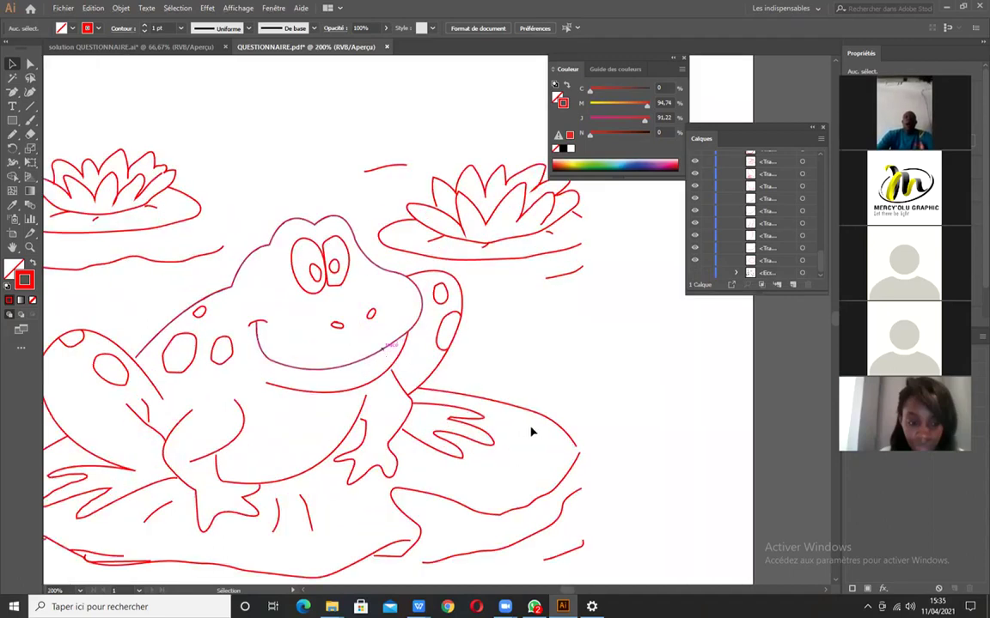
scroll(398, 427, down, 1)
scroll(275, 366, down, 1)
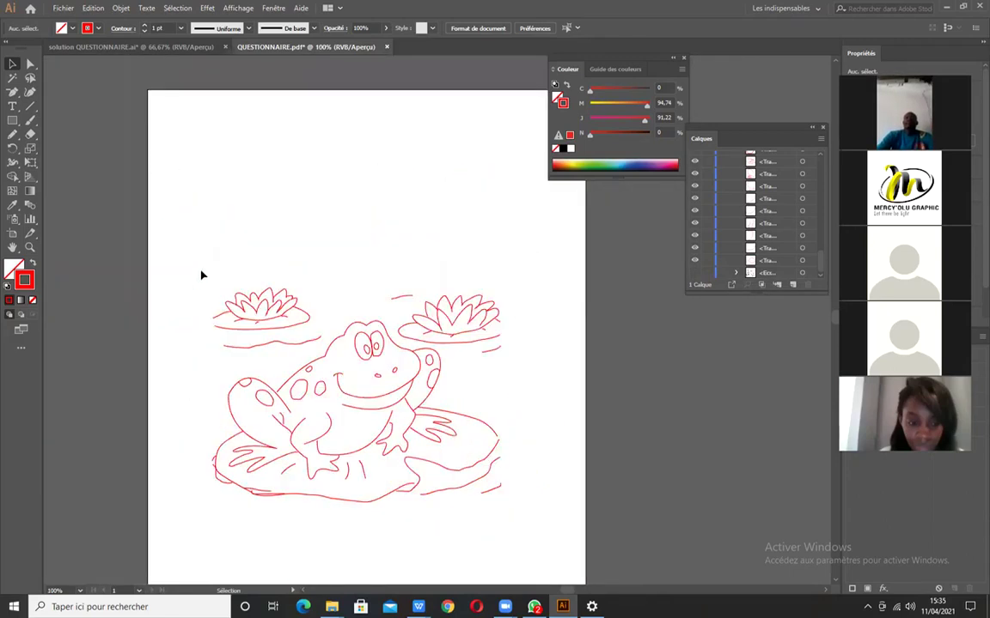
mouse_move(181, 260)
mouse_down()
mouse_move(554, 517)
mouse_move(558, 552)
mouse_up()
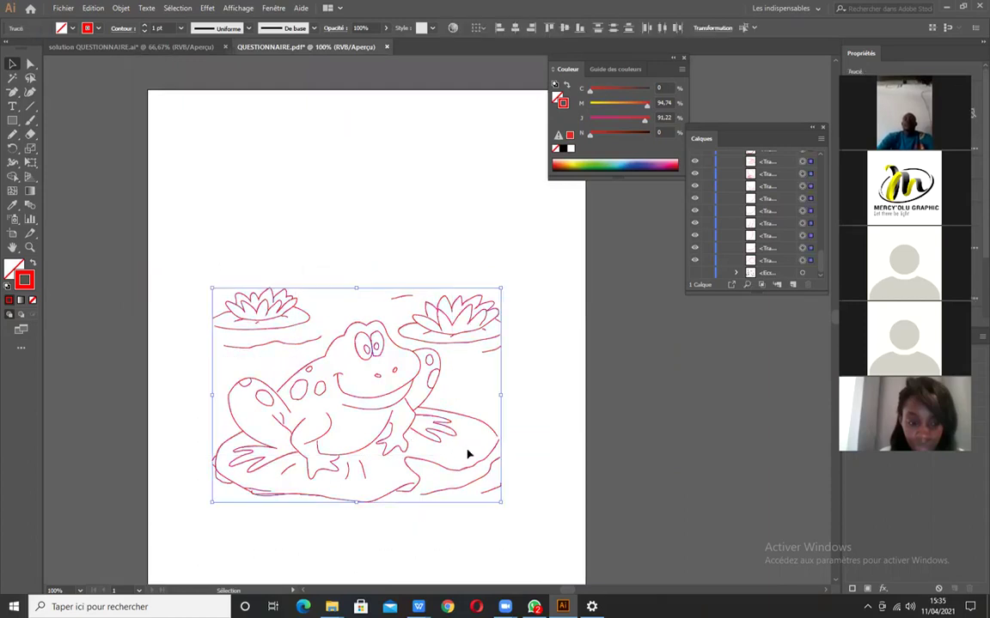
click(12, 65)
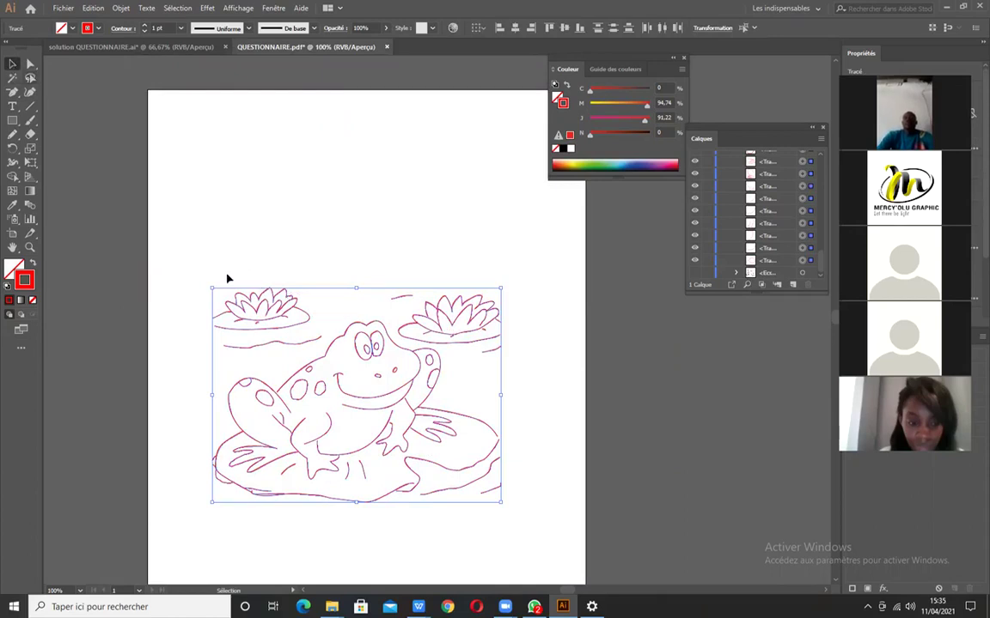
drag(174, 254, 552, 554)
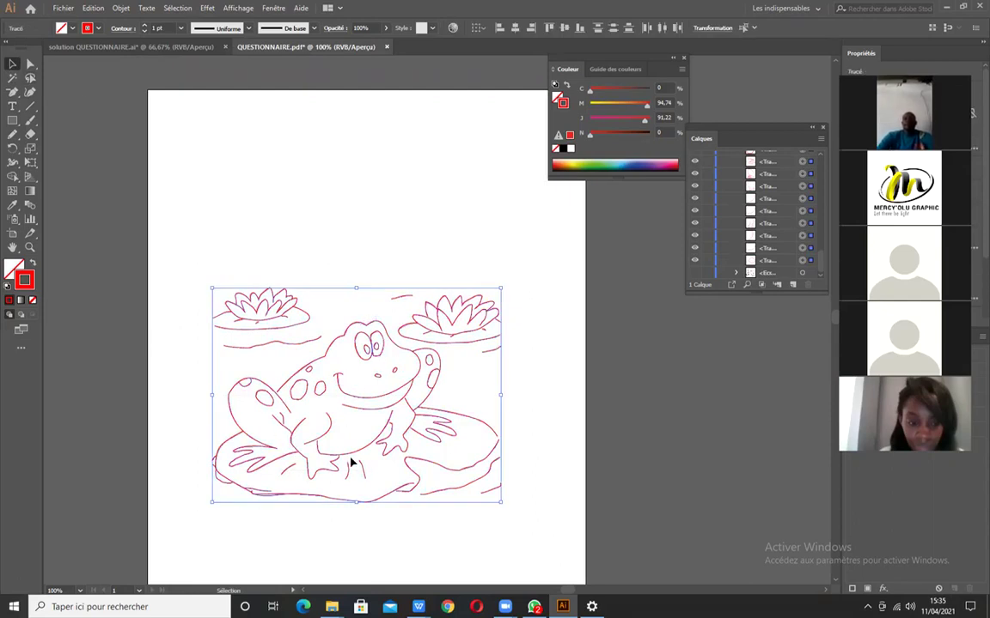
Move single ungrouped pieces out of place, including the small lily pads, a ripple, the right lily flower and a pupil.
click(281, 331)
drag(281, 327, 168, 367)
drag(278, 343, 382, 227)
drag(465, 303, 490, 229)
drag(453, 342, 519, 382)
mouse_move(401, 305)
mouse_down()
mouse_move(338, 243)
mouse_move(370, 265)
mouse_up()
click(325, 349)
drag(368, 352, 344, 376)
Undo all the moves of the single pieces while keeping the original image hidden.
key(ctrl+z)
key(ctrl+z)
key(ctrl+z)
key(ctrl+z)
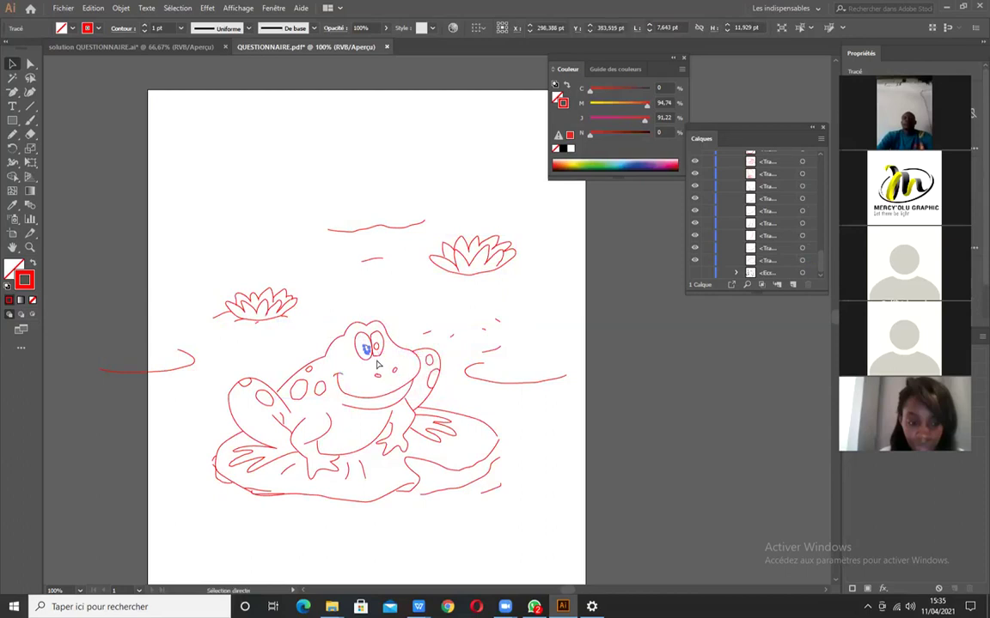
key(ctrl+z)
key(ctrl+z)
key(ctrl+z)
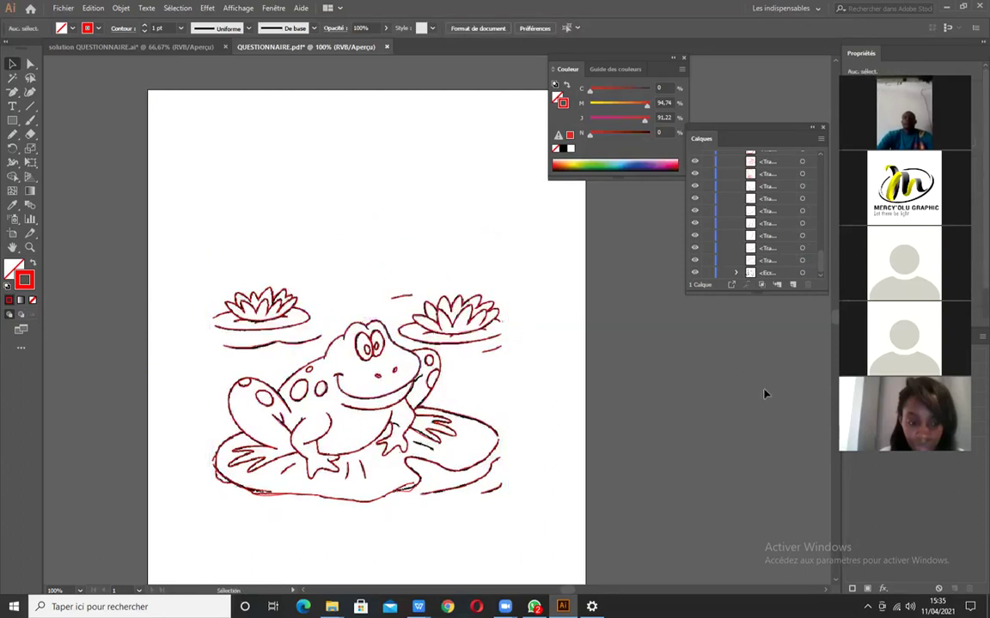
key(ctrl+shift+z)
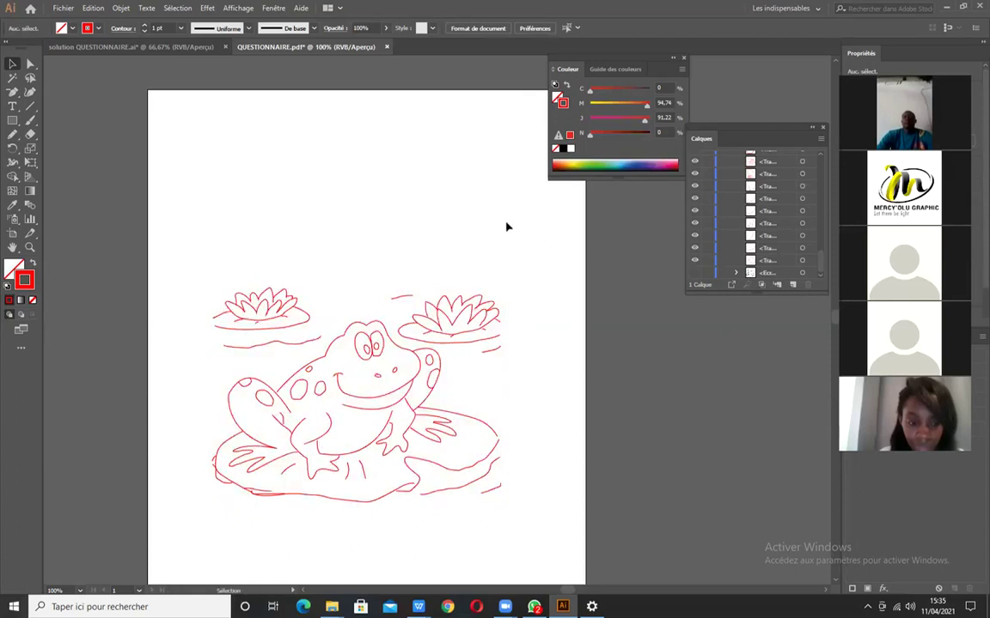
Select all the traced paths and group them into one object.
mouse_move(134, 215)
mouse_down()
mouse_move(535, 535)
mouse_move(419, 481)
mouse_up()
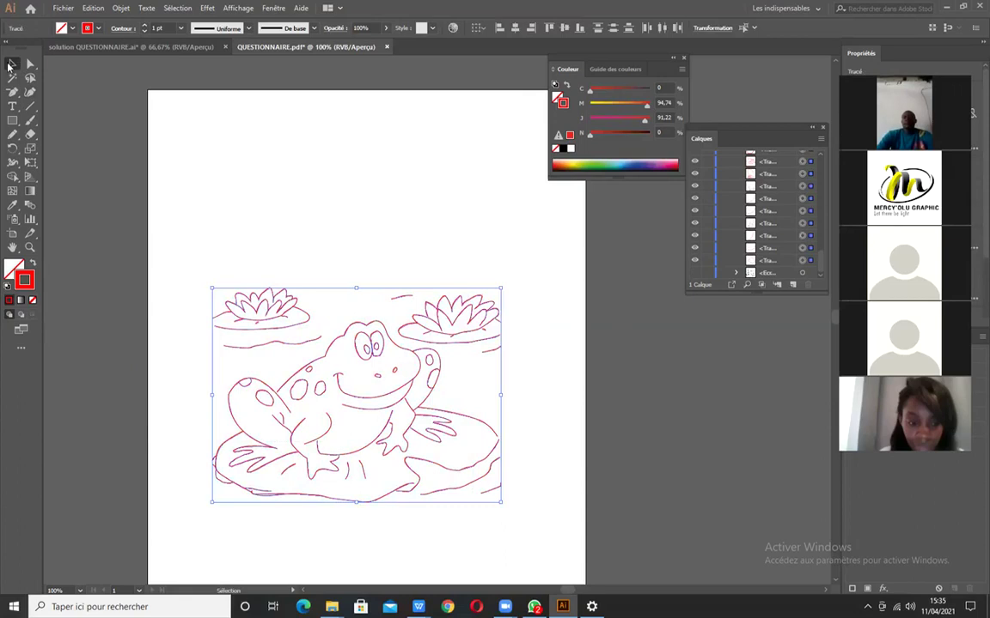
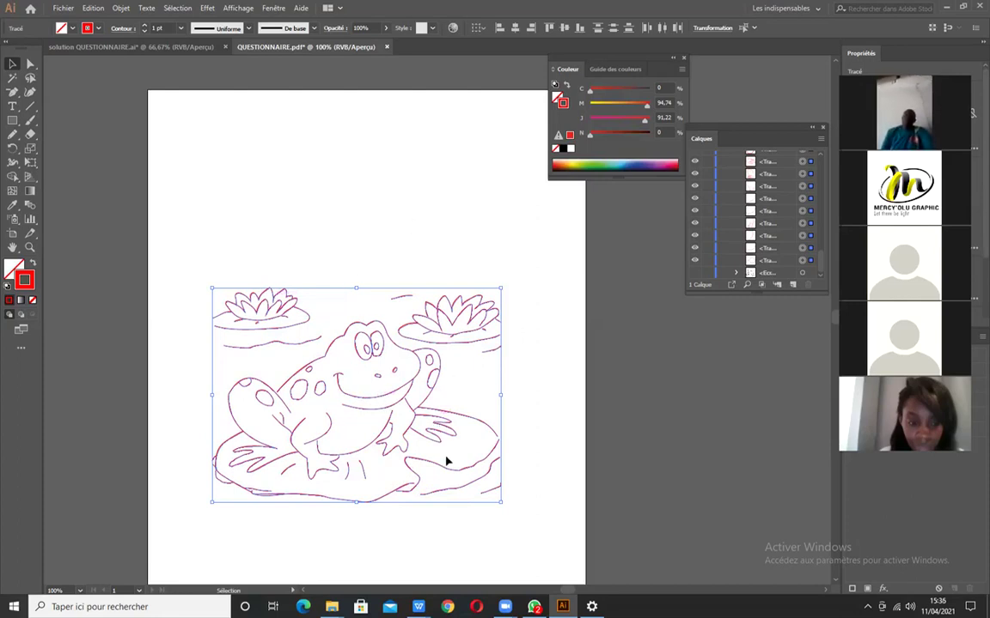
right_click(350, 329)
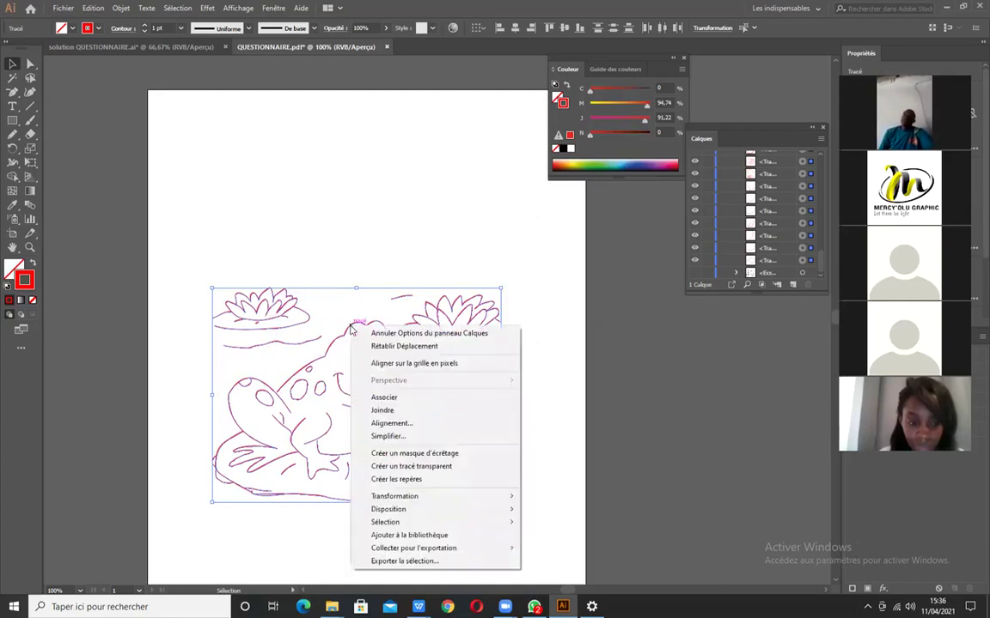
click(402, 400)
Move the grouped drawing around as a single object, and undo those moves.
click(378, 331)
drag(242, 218, 371, 298)
mouse_move(320, 327)
mouse_down()
mouse_move(310, 324)
mouse_move(388, 404)
mouse_move(331, 327)
mouse_move(272, 286)
mouse_move(317, 334)
mouse_up()
key(ctrl+z)
key(ctrl+z)
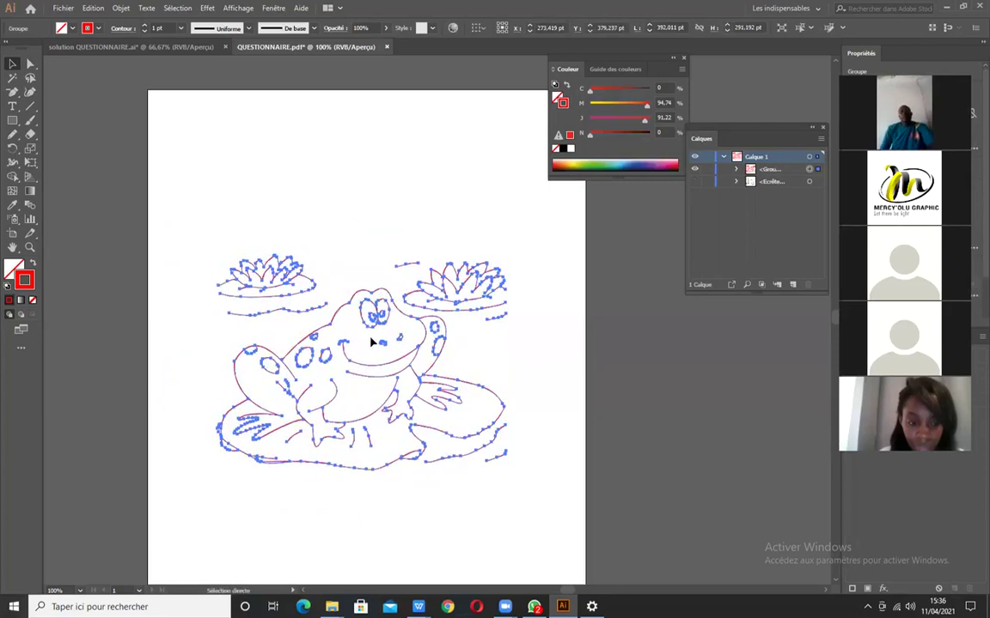
click(362, 317)
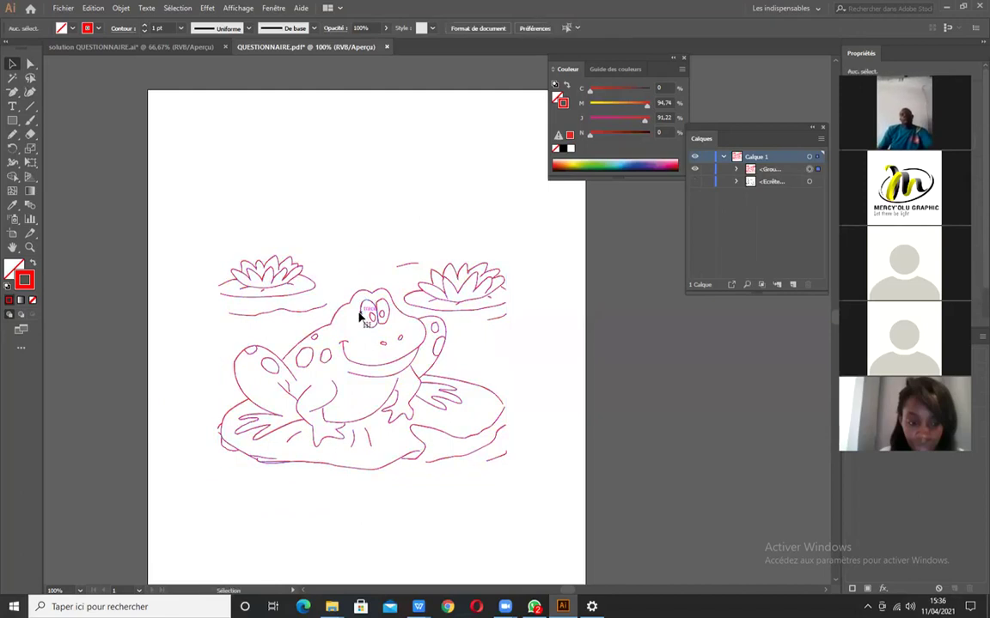
key(ctrl+z)
key(ctrl+z)
key(ctrl+z)
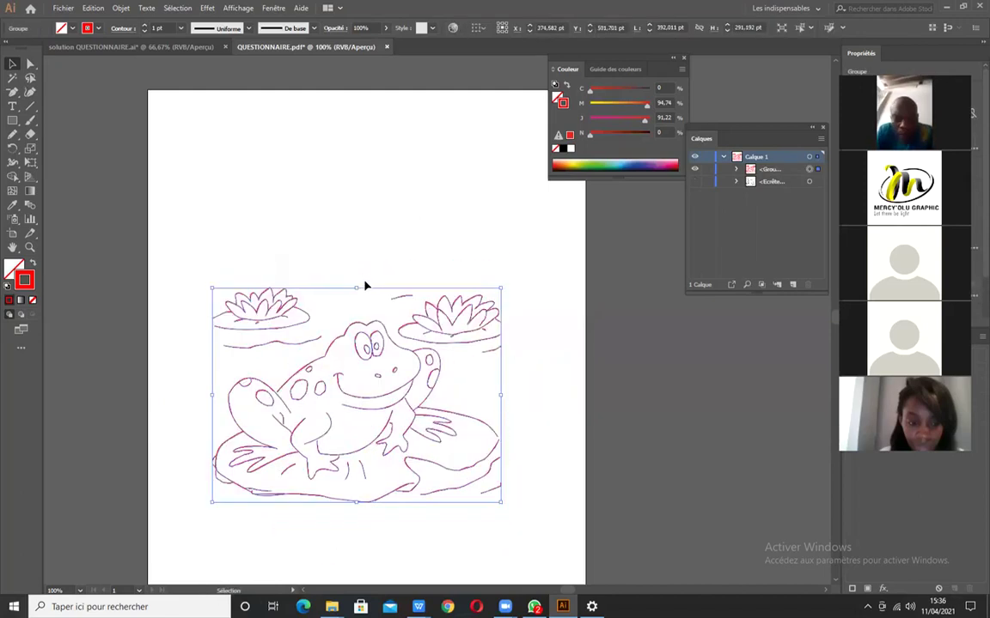
Ungroup the drawing, move only the frog's head and back outline upward, and undo that move.
key(ctrl)
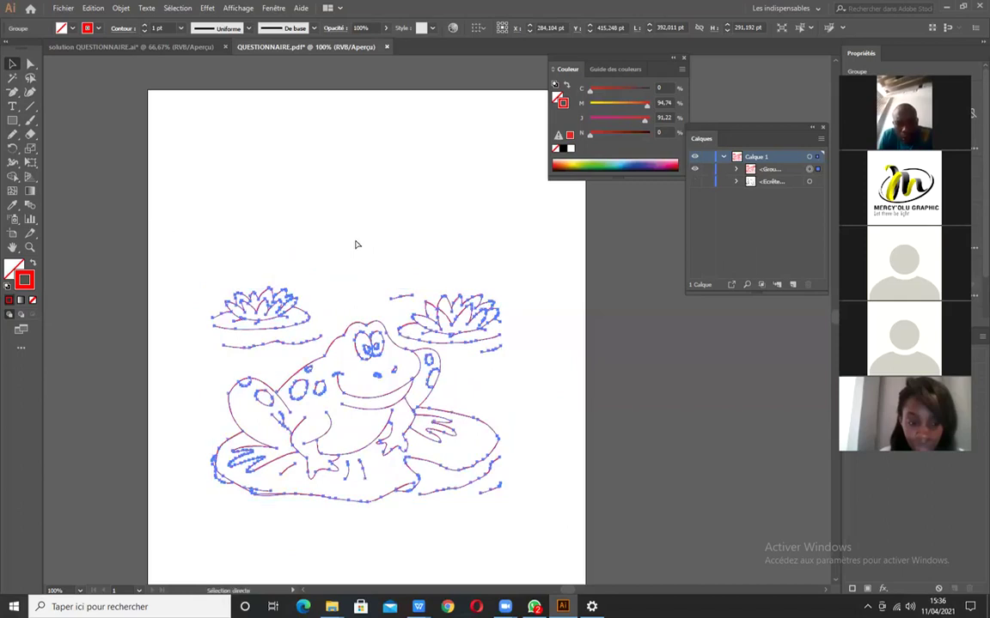
key(ctrl+shift+g)
click(358, 333)
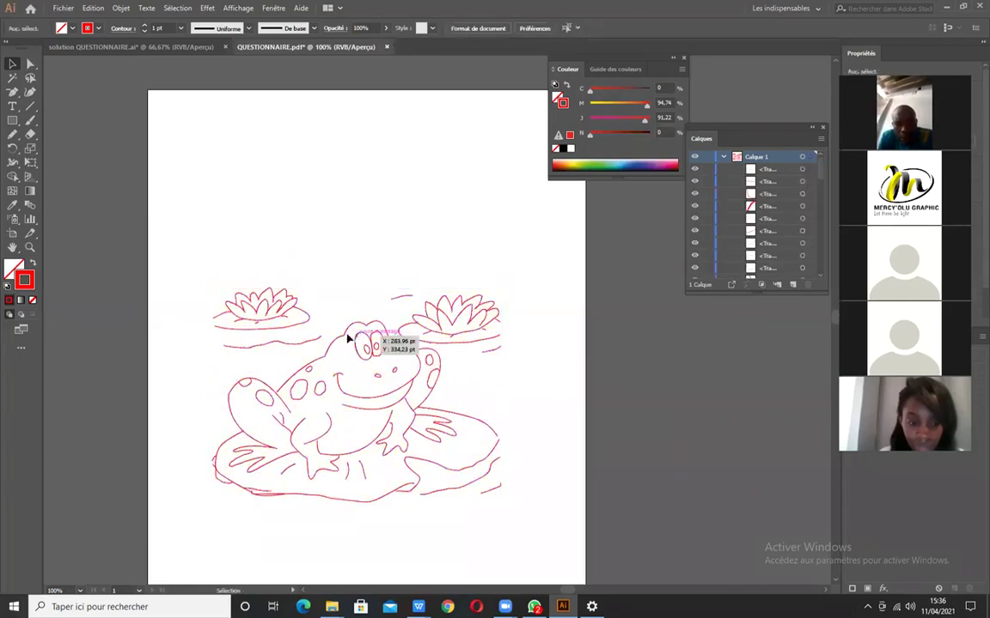
drag(346, 335, 343, 299)
key(ctrl+z)
Select every traced path of the frog and lily drawing again and group them.
scroll(316, 470, up, 2)
scroll(342, 447, down, 1)
scroll(347, 468, down, 1)
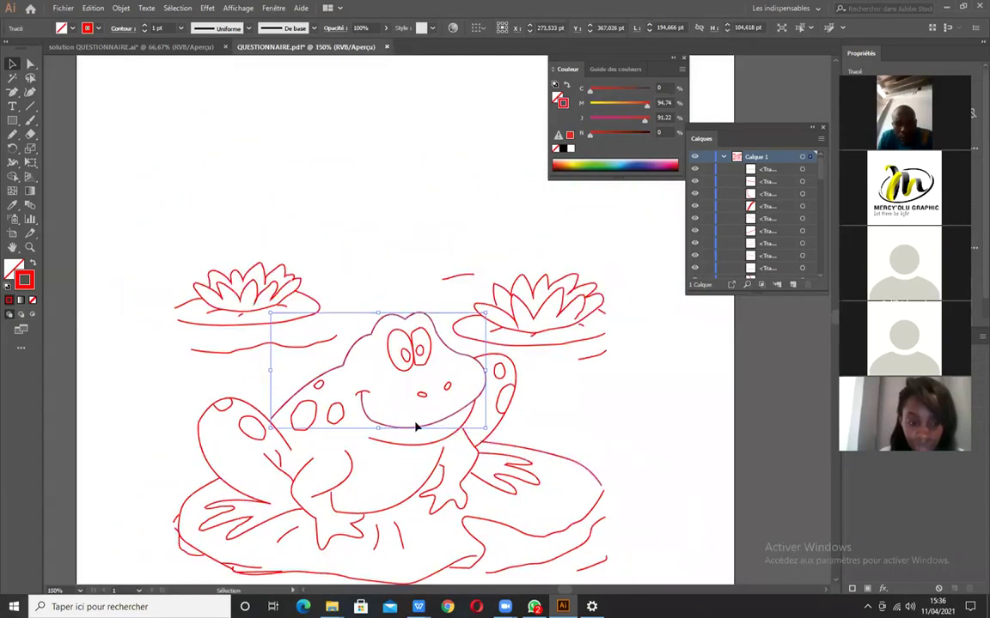
scroll(415, 427, down, 1)
scroll(412, 438, up, 1)
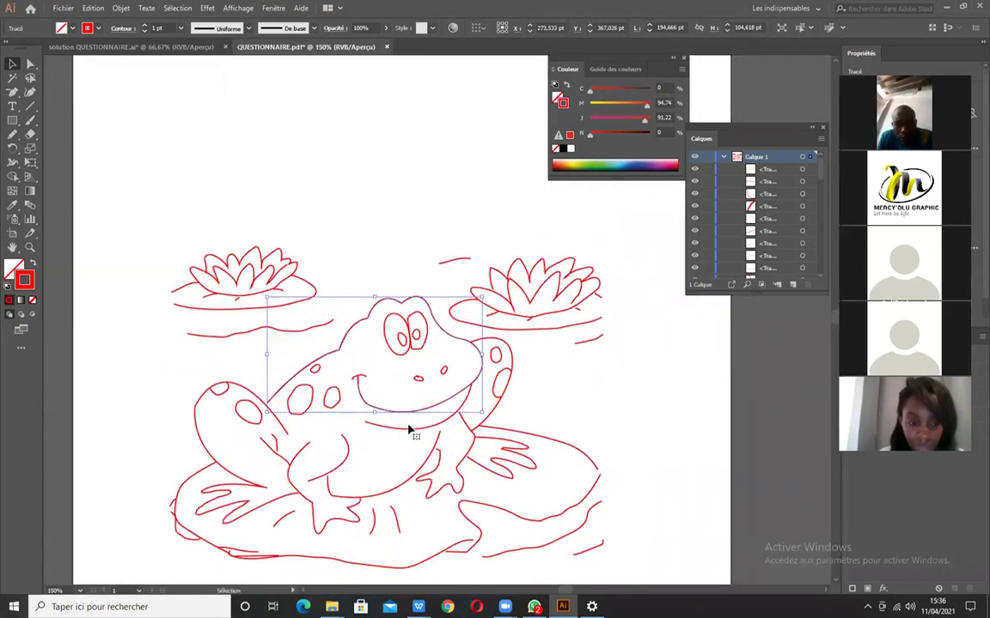
scroll(687, 519, down, 3)
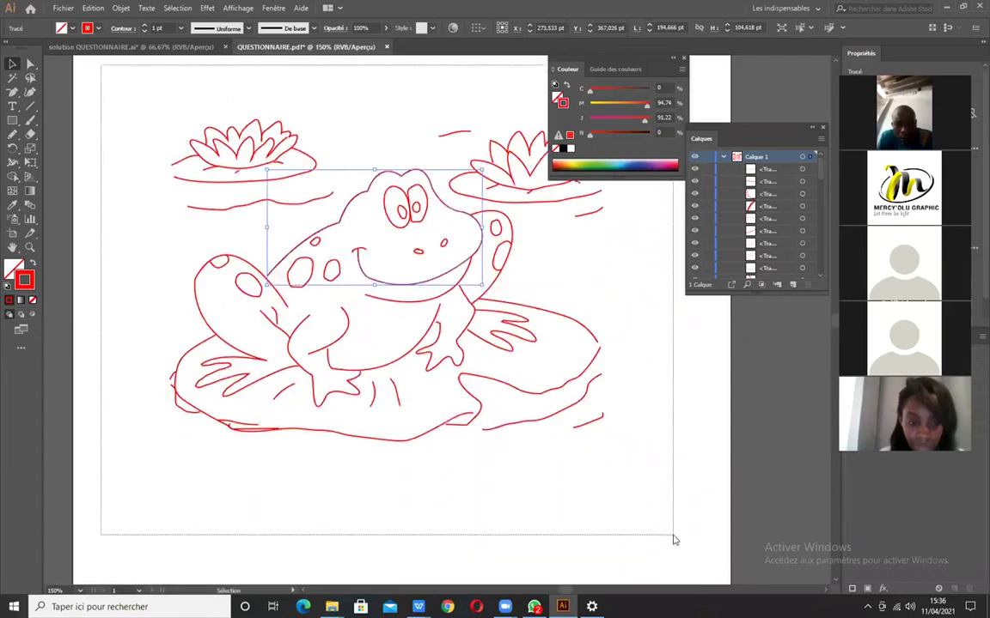
key(ctrl+a)
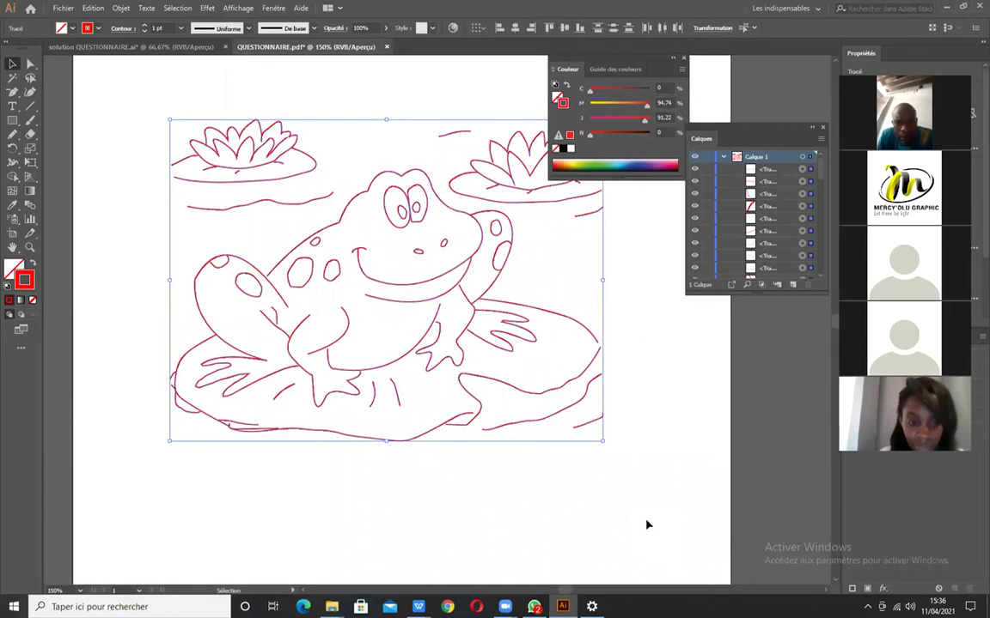
key(ctrl+g)
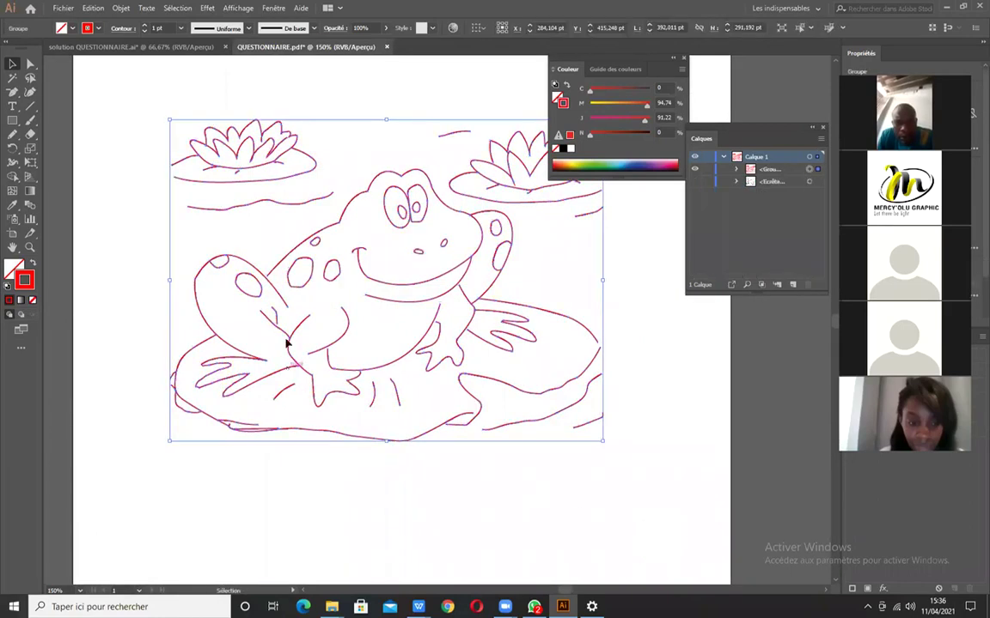
scroll(344, 267, up, 3)
click(263, 281)
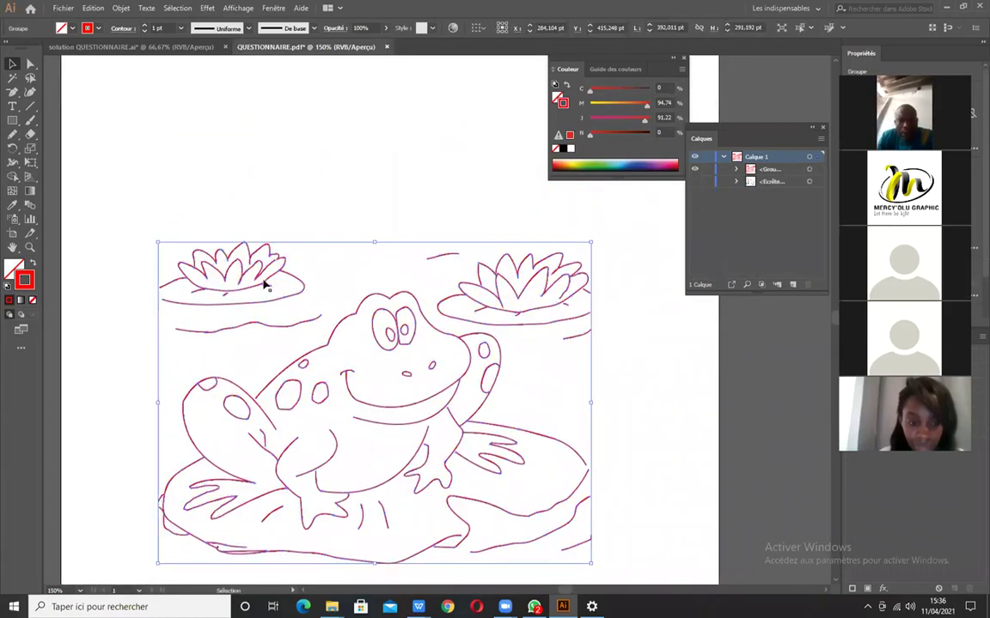
Move the grouped frog and lily drawing toward the page's upper-left area as one object, and undo that move.
mouse_move(263, 280)
mouse_down()
mouse_move(258, 220)
mouse_move(243, 231)
mouse_move(266, 285)
mouse_up()
scroll(378, 270, down, 1)
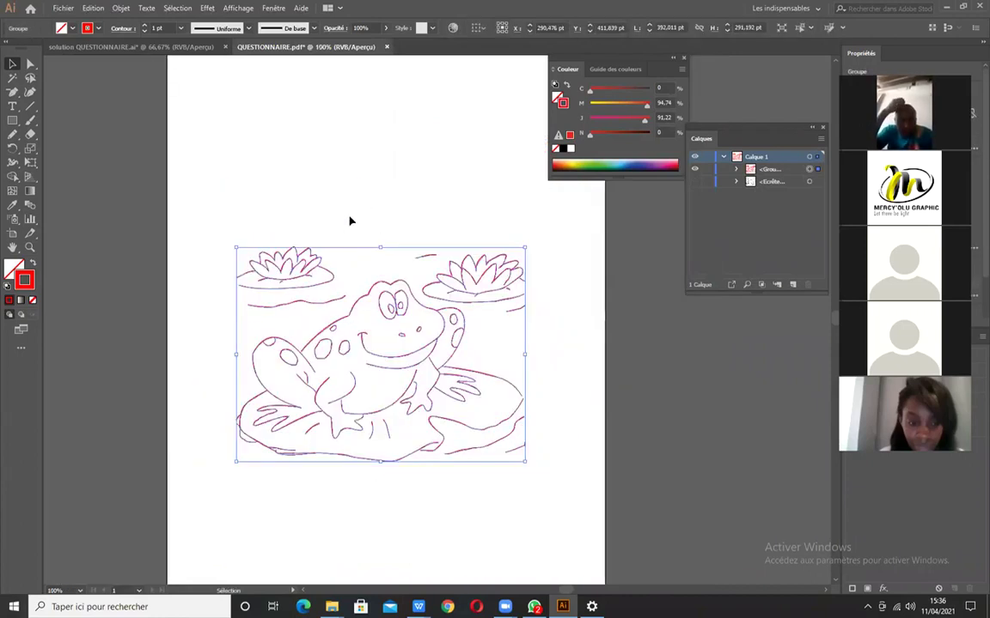
drag(381, 297, 274, 249)
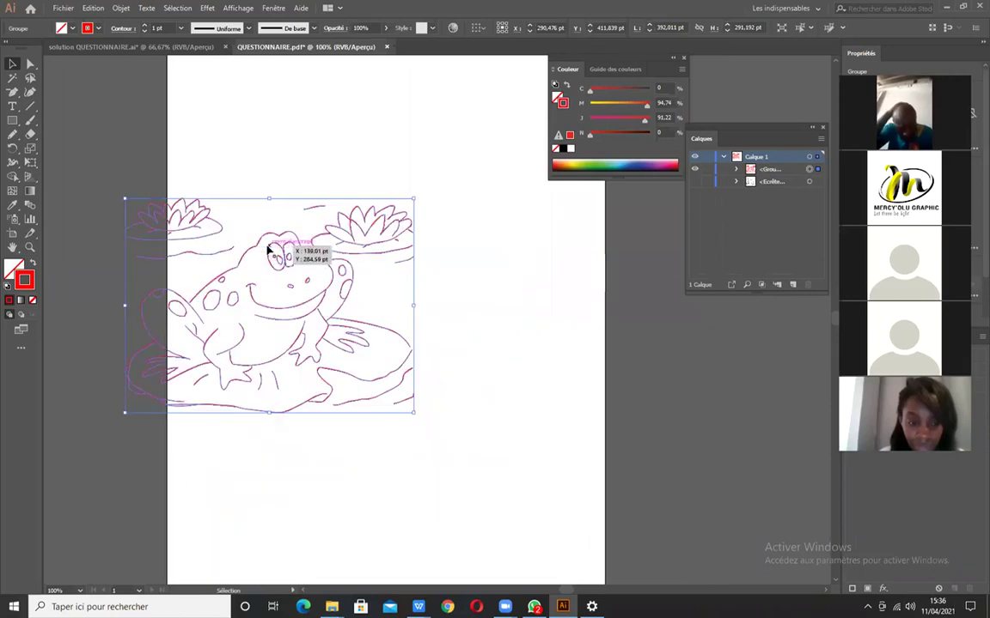
key(ctrl+z)
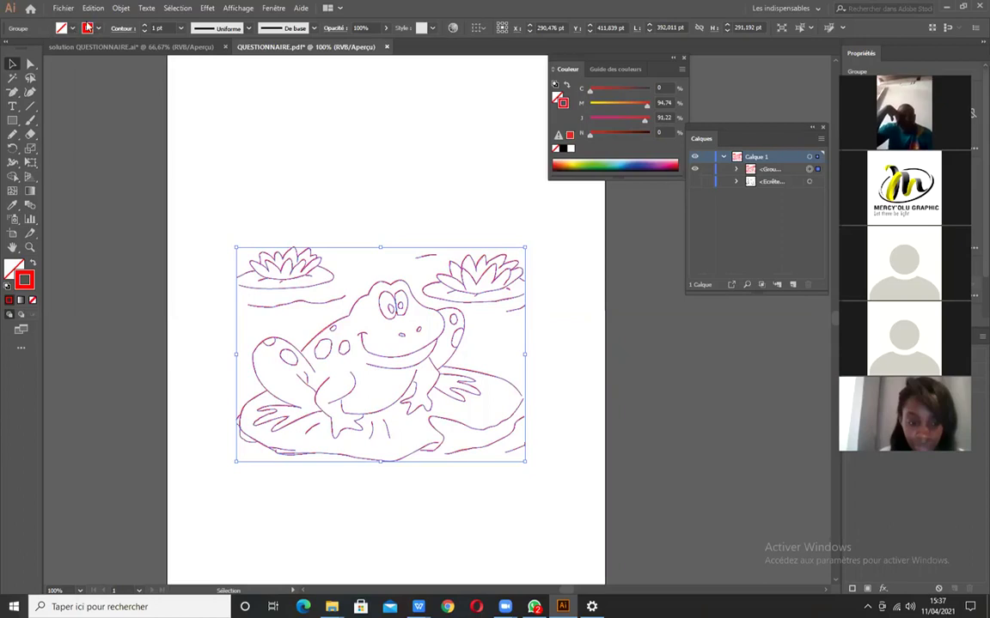
click(62, 28)
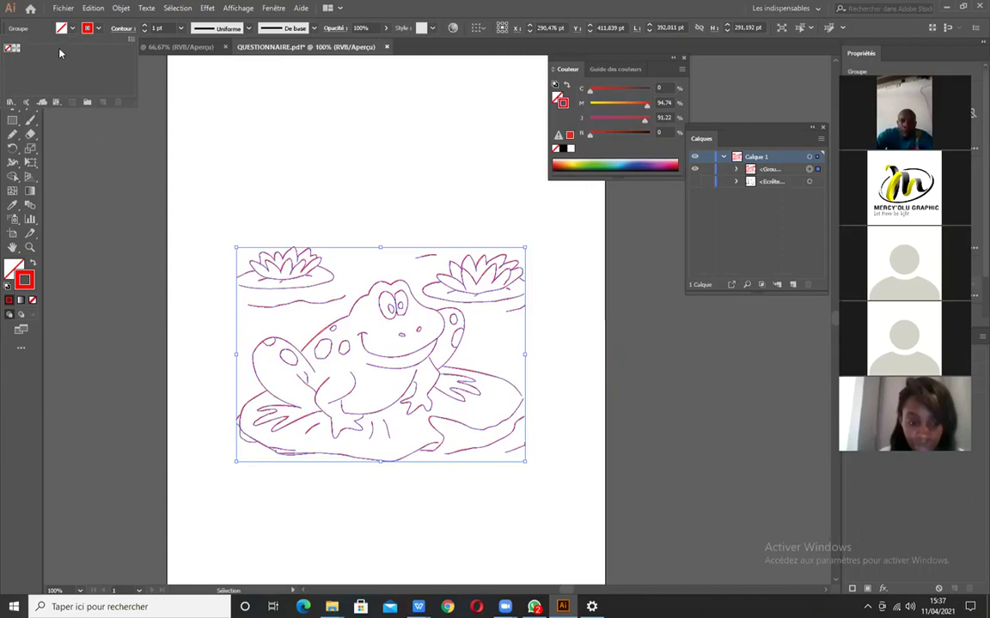
click(122, 160)
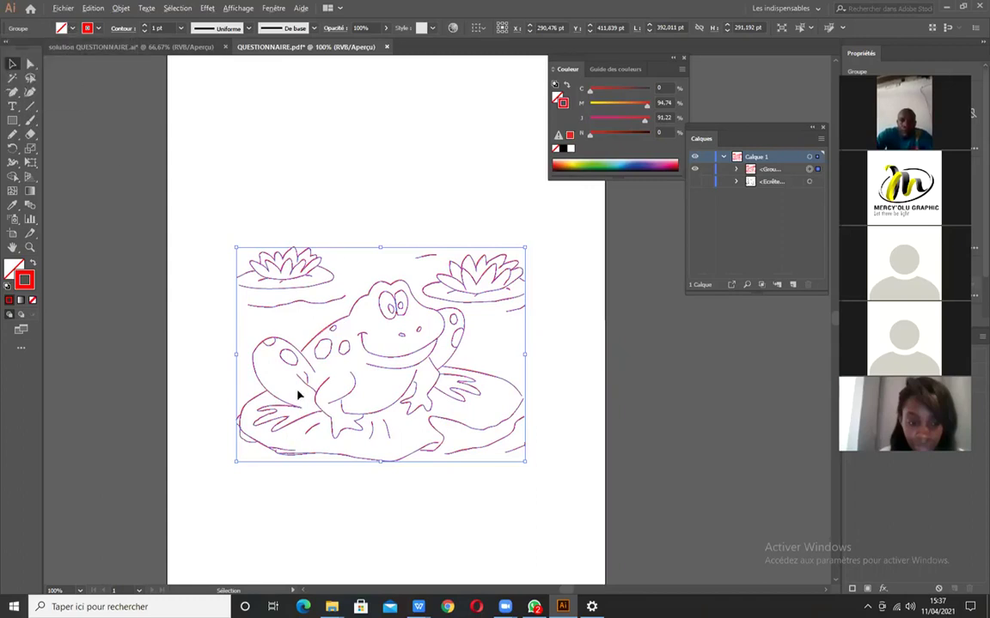
scroll(298, 394, down, 2)
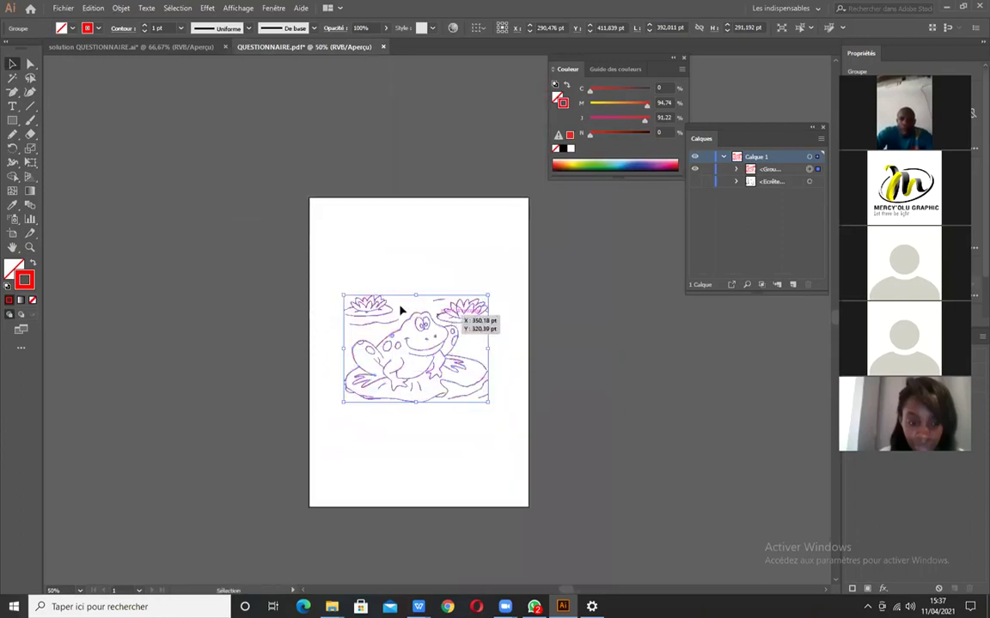
scroll(444, 378, up, 2)
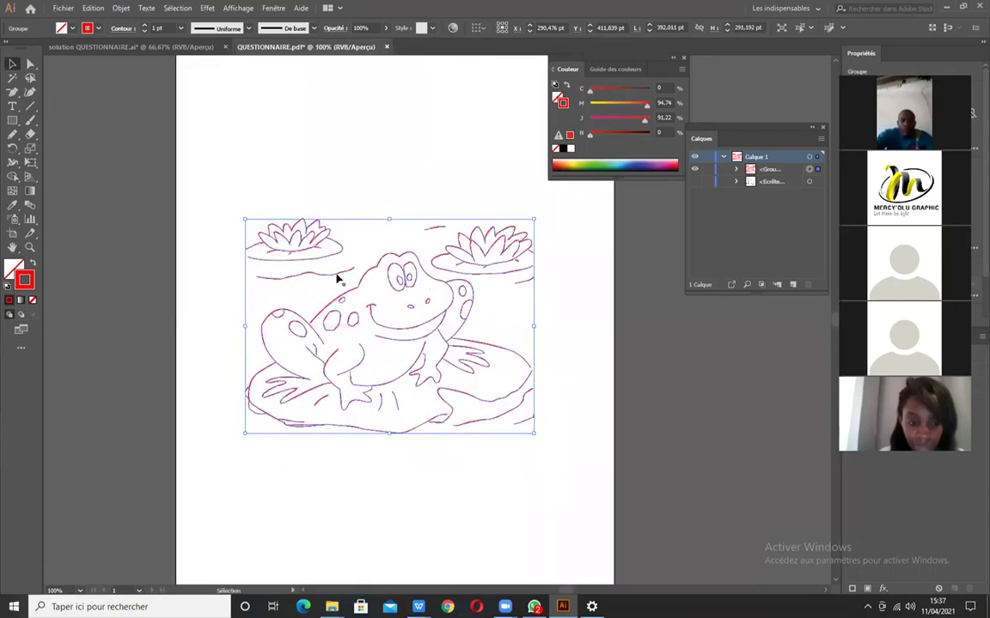
double_click(25, 279)
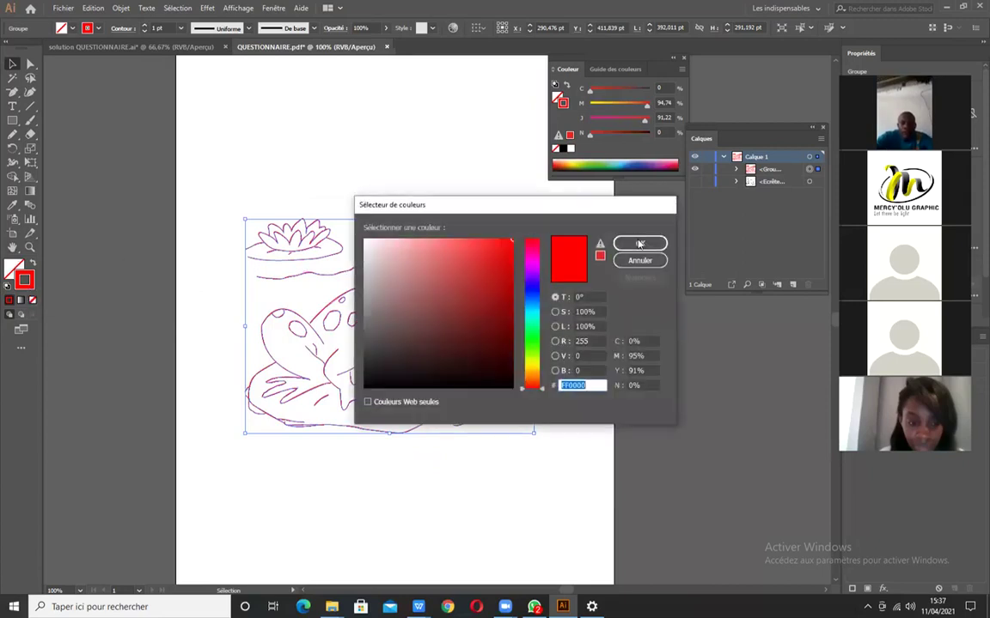
click(639, 243)
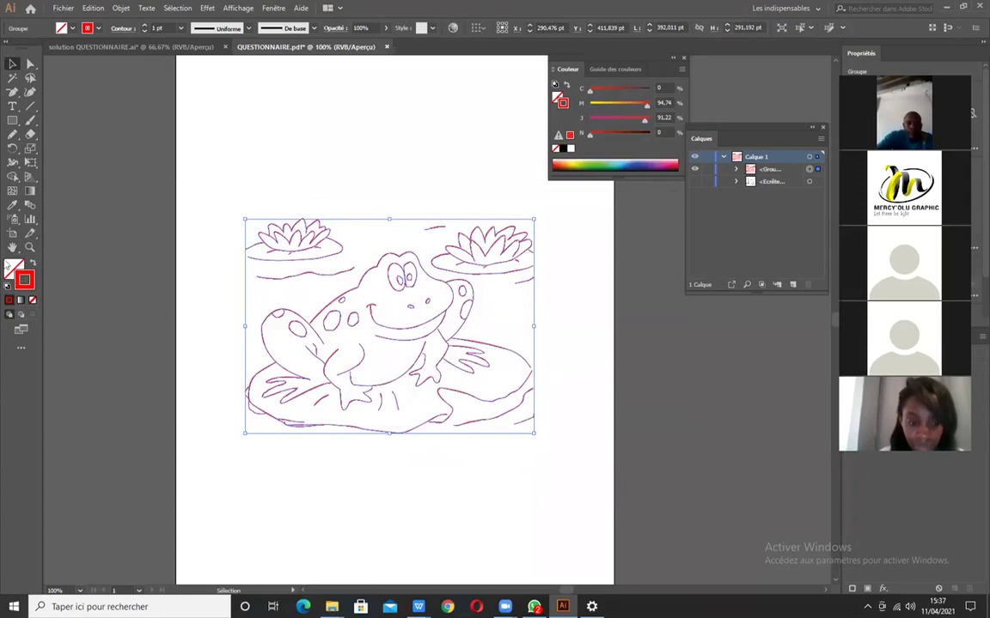
Change the grouped drawing's stroke colour to black (000000).
double_click(30, 290)
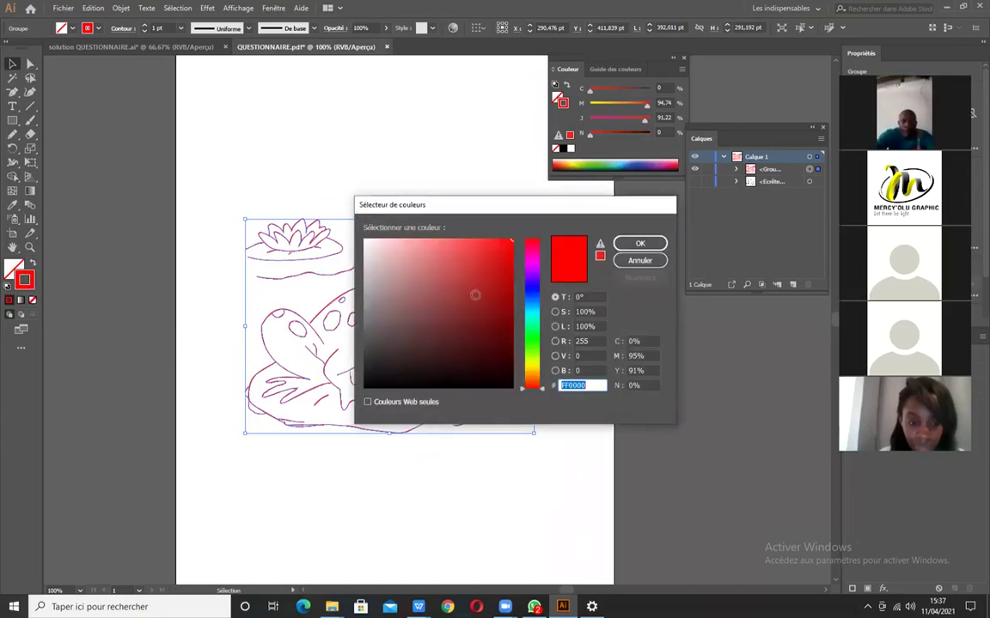
drag(532, 213, 393, 171)
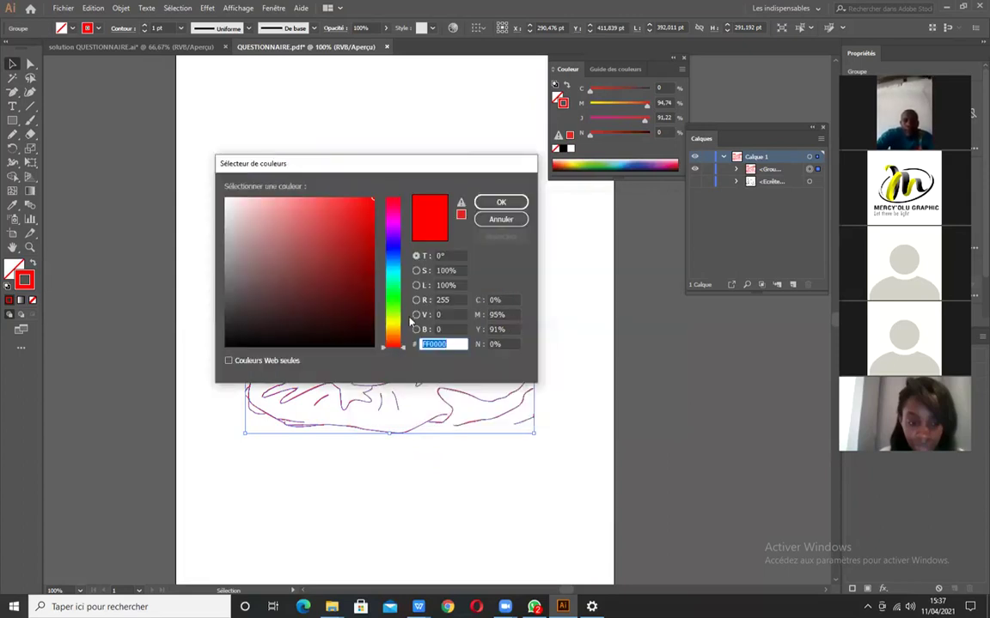
click(371, 337)
mouse_move(282, 329)
mouse_down()
mouse_move(248, 290)
mouse_move(292, 281)
mouse_move(322, 292)
mouse_move(238, 257)
mouse_up()
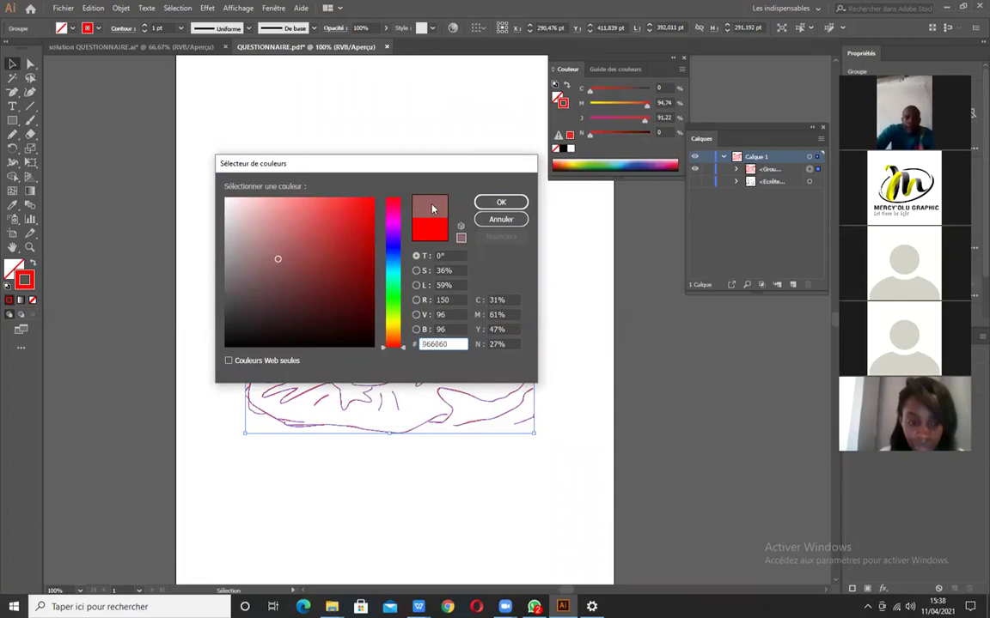
click(311, 294)
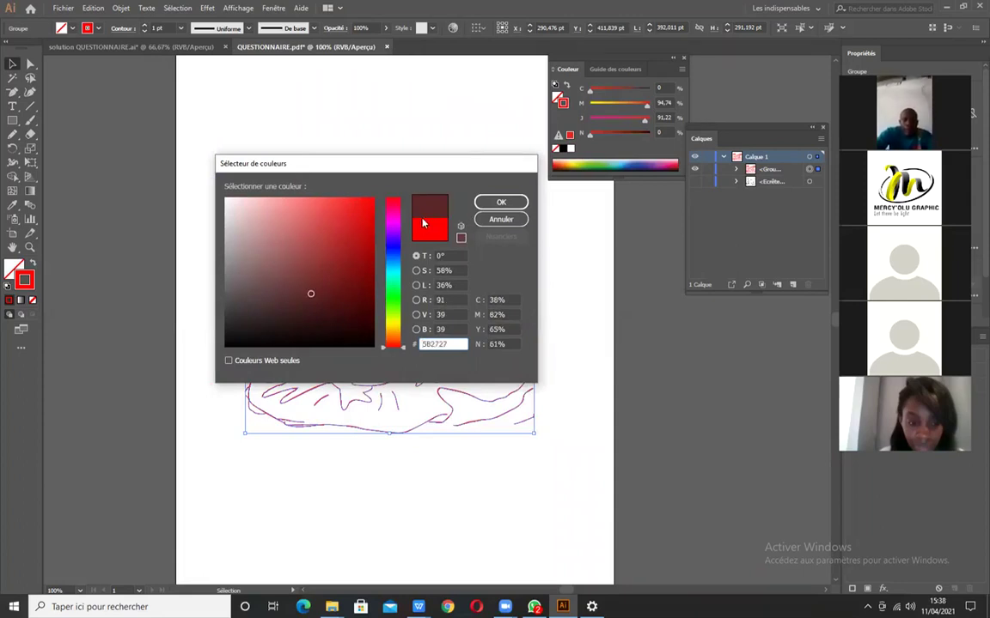
mouse_move(318, 261)
mouse_down()
mouse_move(278, 259)
mouse_move(231, 204)
mouse_move(274, 209)
mouse_move(331, 267)
mouse_move(270, 297)
mouse_move(340, 319)
mouse_up()
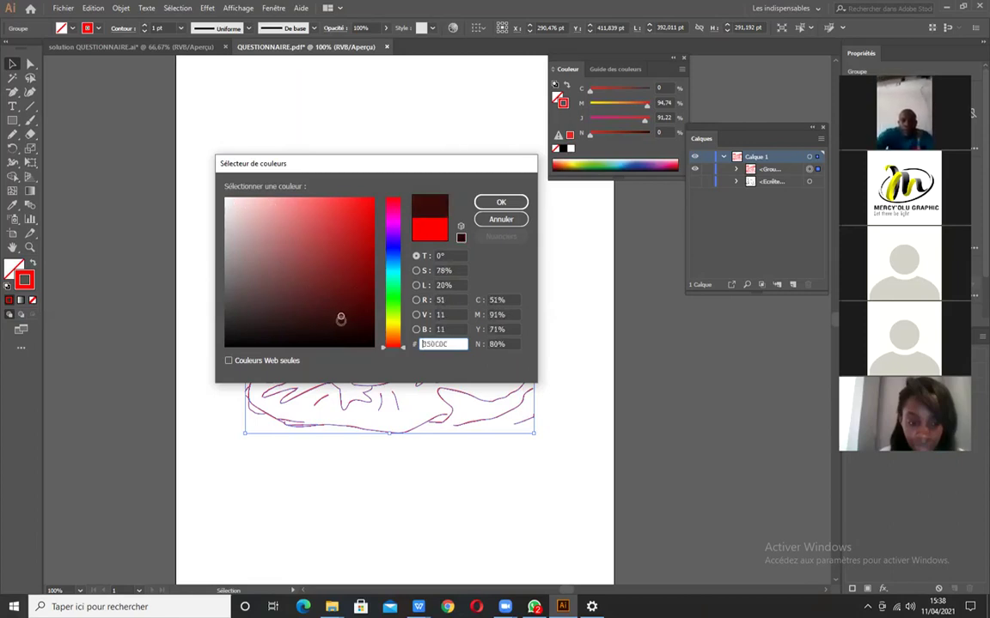
click(359, 335)
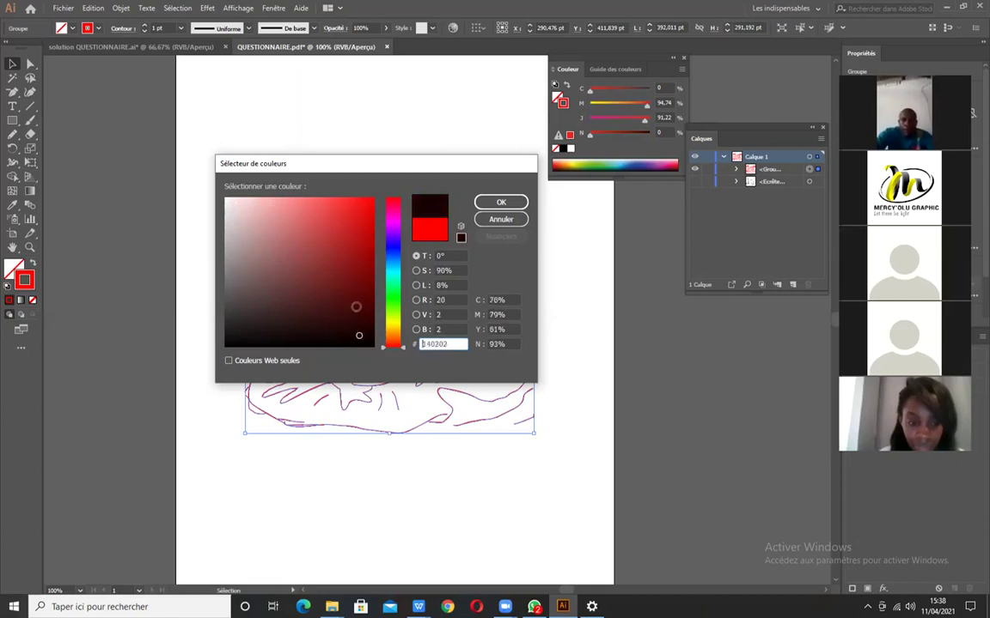
click(288, 315)
drag(369, 340, 376, 353)
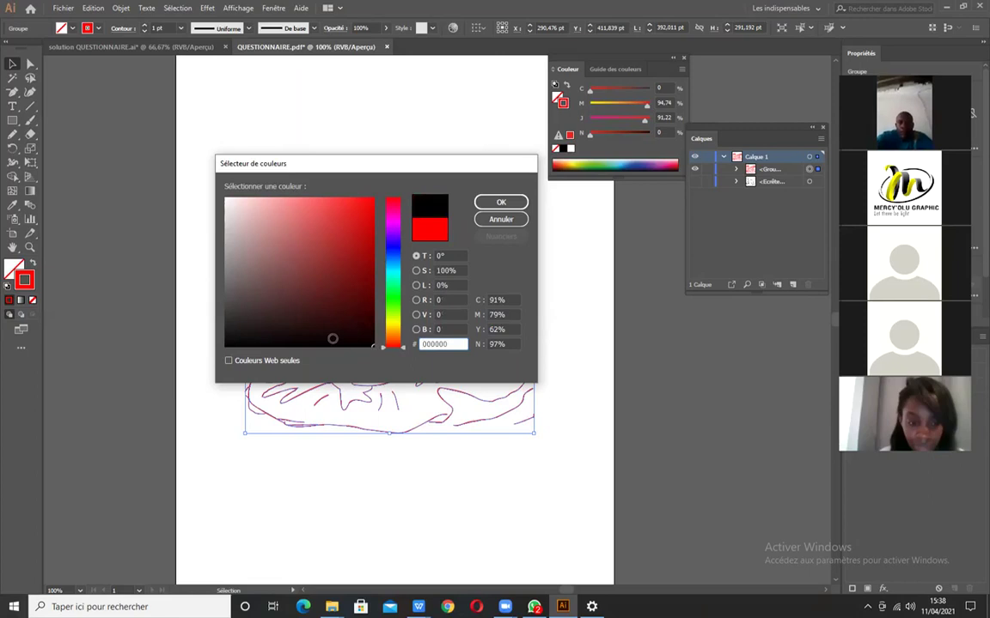
click(502, 202)
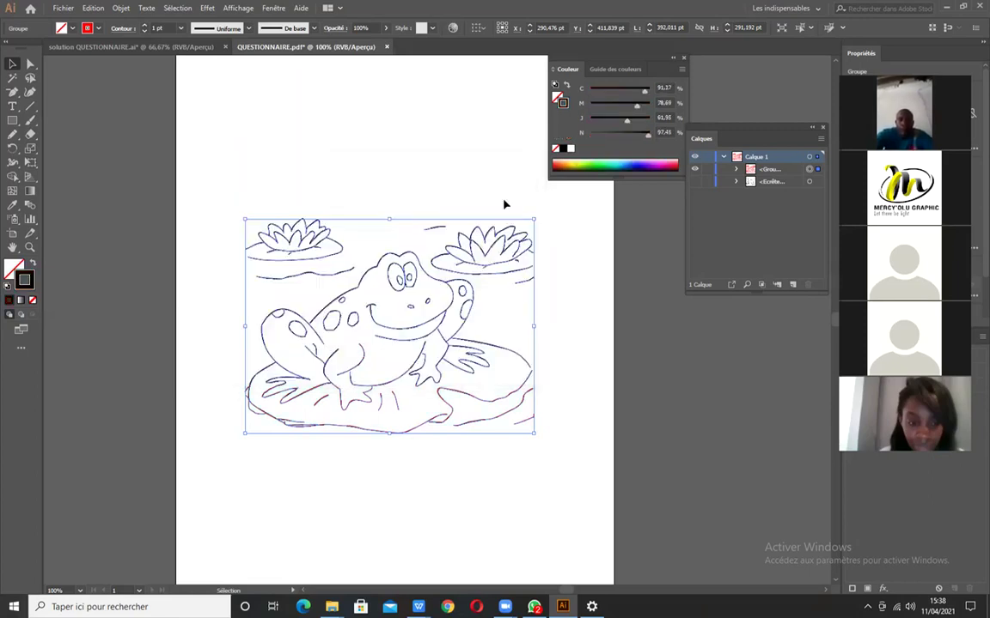
Try stroke weights of 7 pt and 6 pt on the grouped drawing.
scroll(398, 379, up, 2)
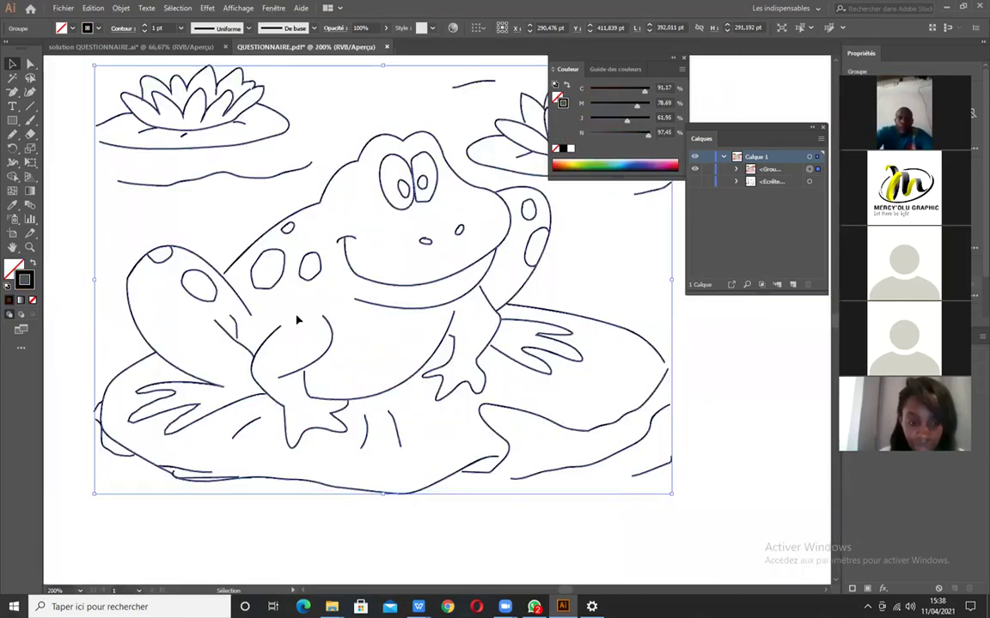
scroll(311, 318, down, 1)
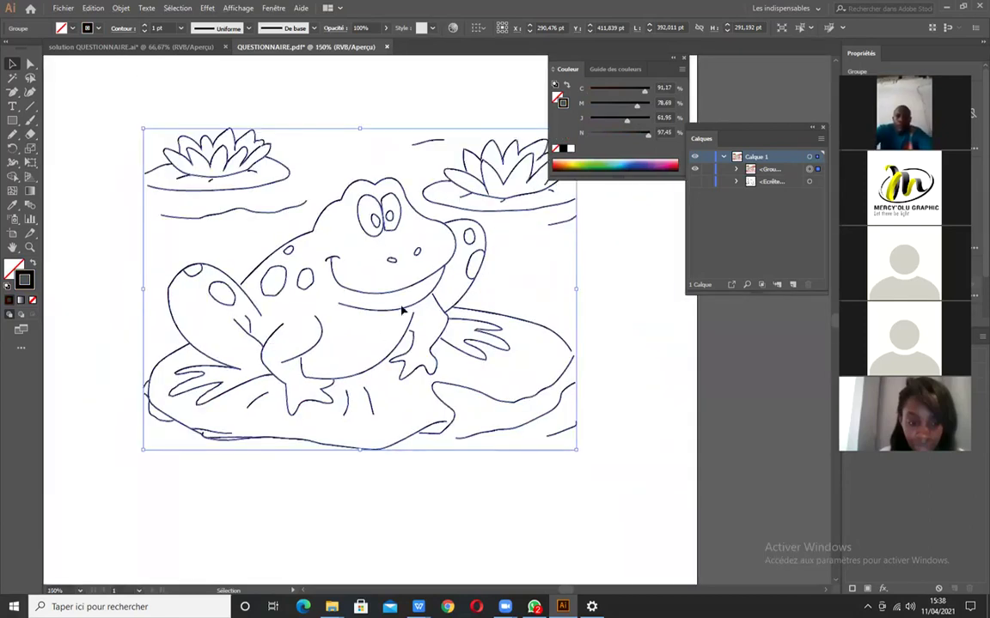
scroll(401, 311, up, 2)
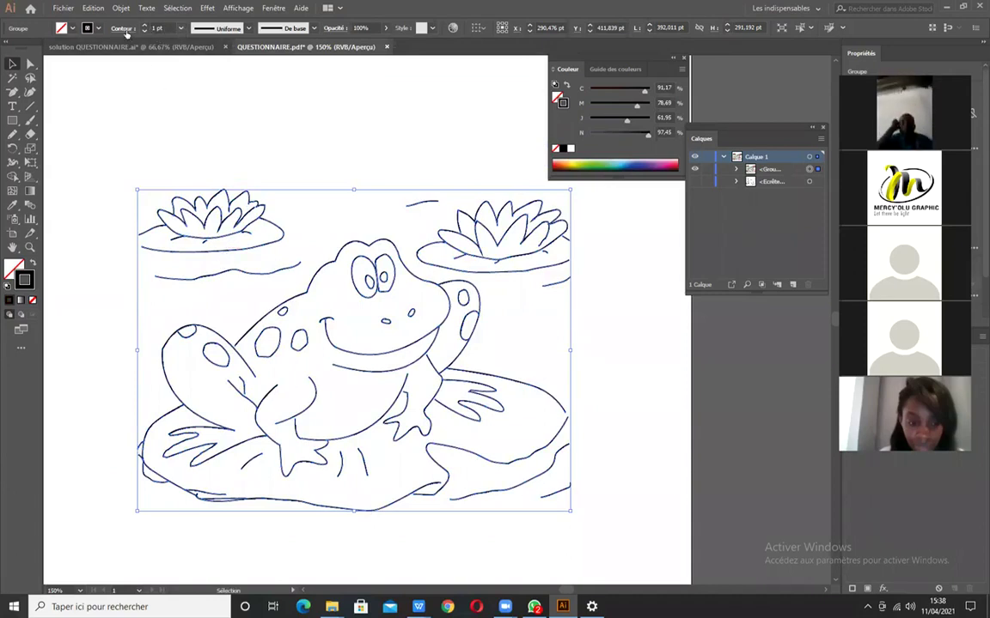
click(181, 28)
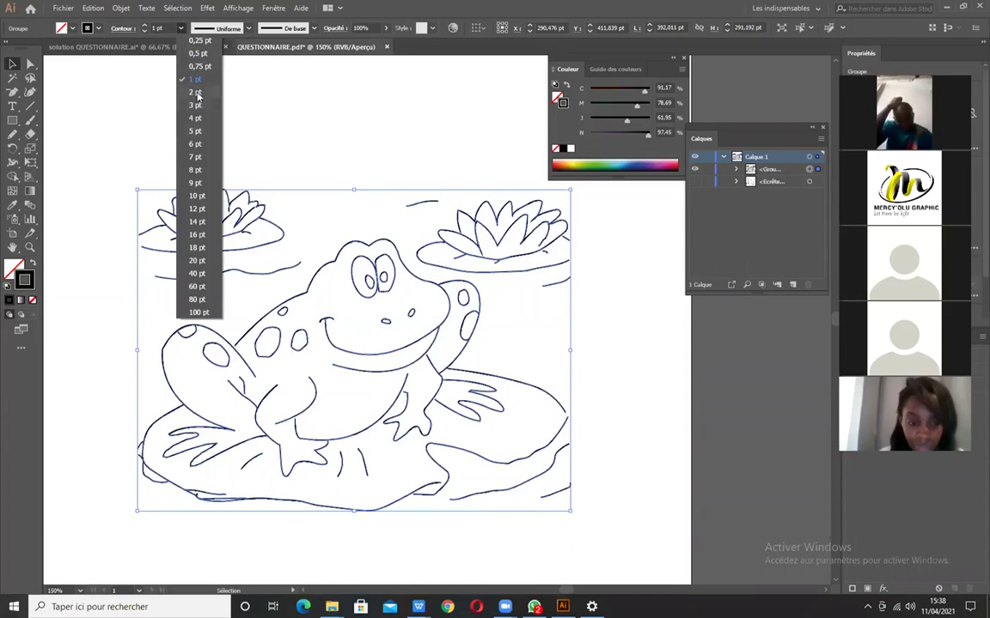
click(195, 157)
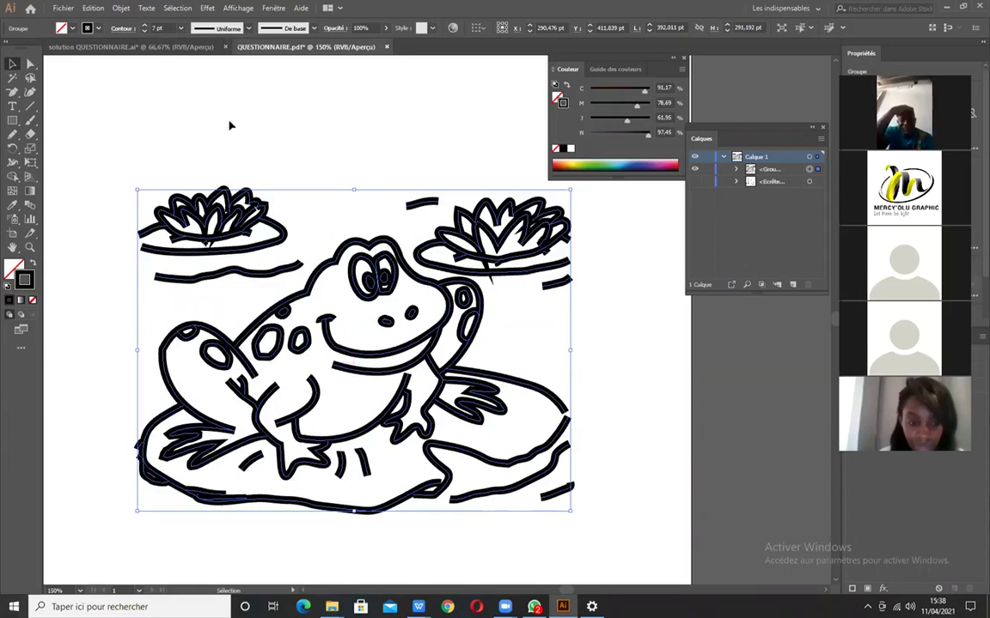
click(180, 28)
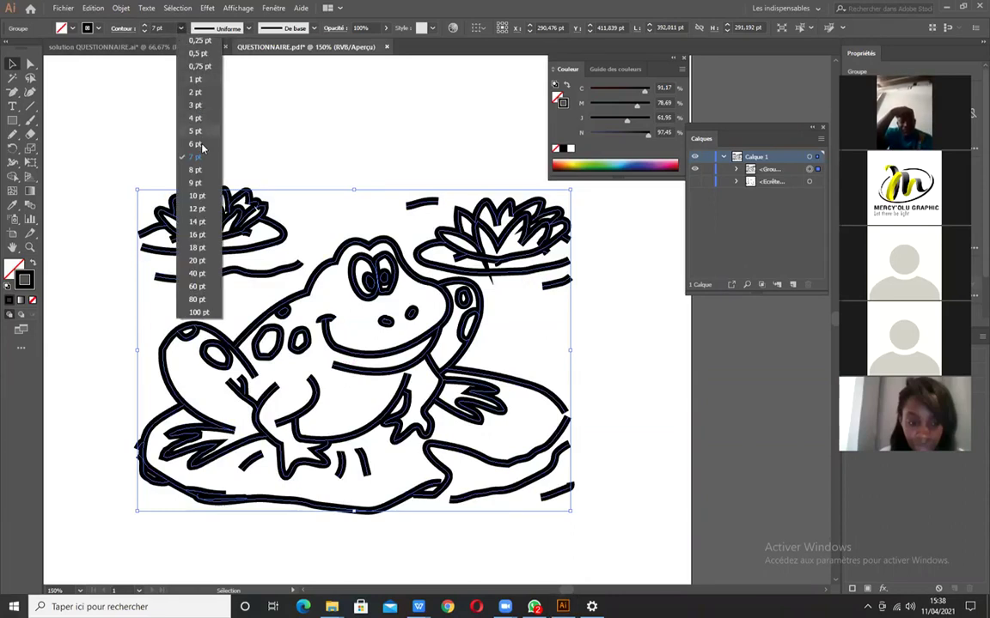
click(196, 145)
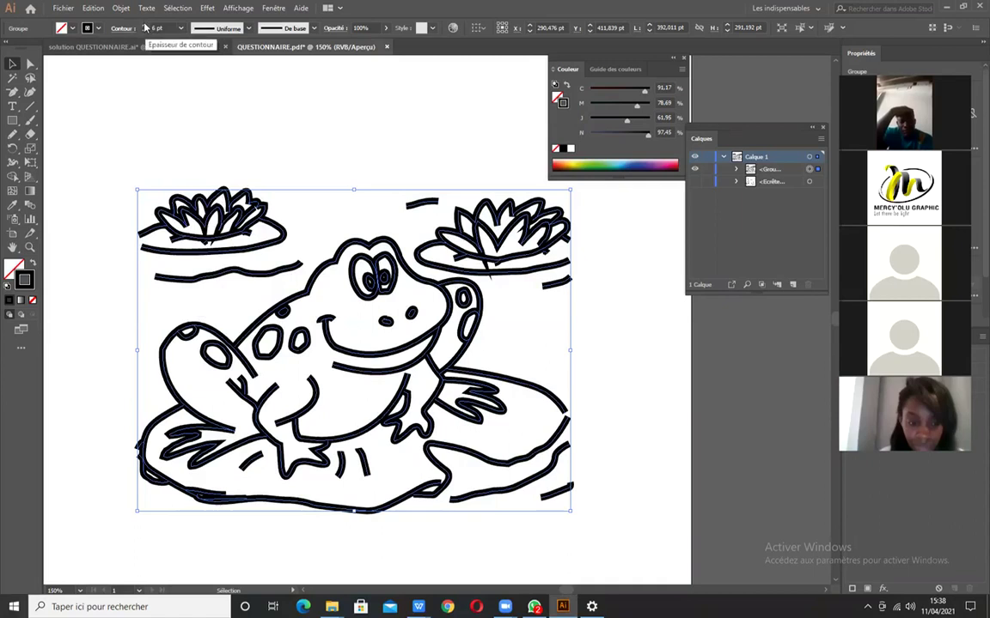
Adjust the grouped drawing's stroke weight in increments and set it to 2 pt.
click(145, 26)
click(145, 27)
click(145, 26)
click(145, 31)
click(145, 31)
click(145, 31)
click(145, 31)
click(145, 31)
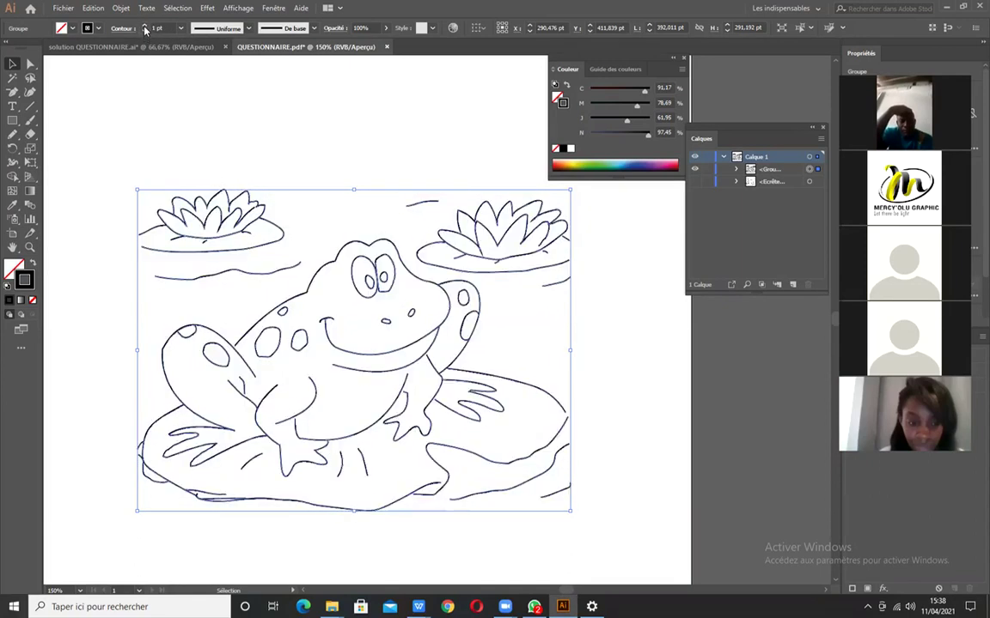
click(145, 27)
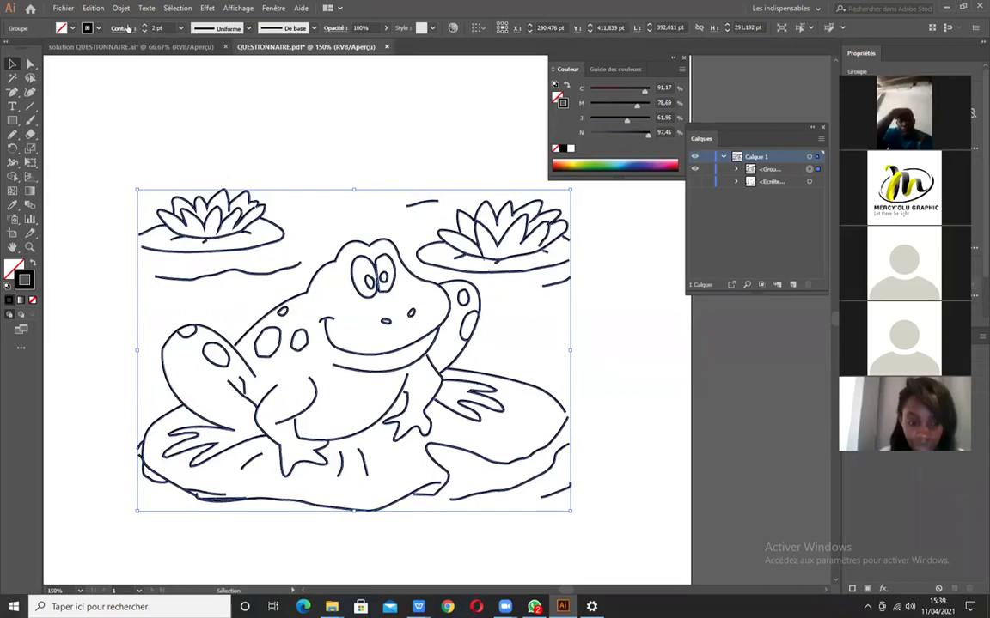
Apply Width Profile 1 to the grouped drawing's strokes, deselect the group and inspect the tapered lines around the frog's face.
click(246, 28)
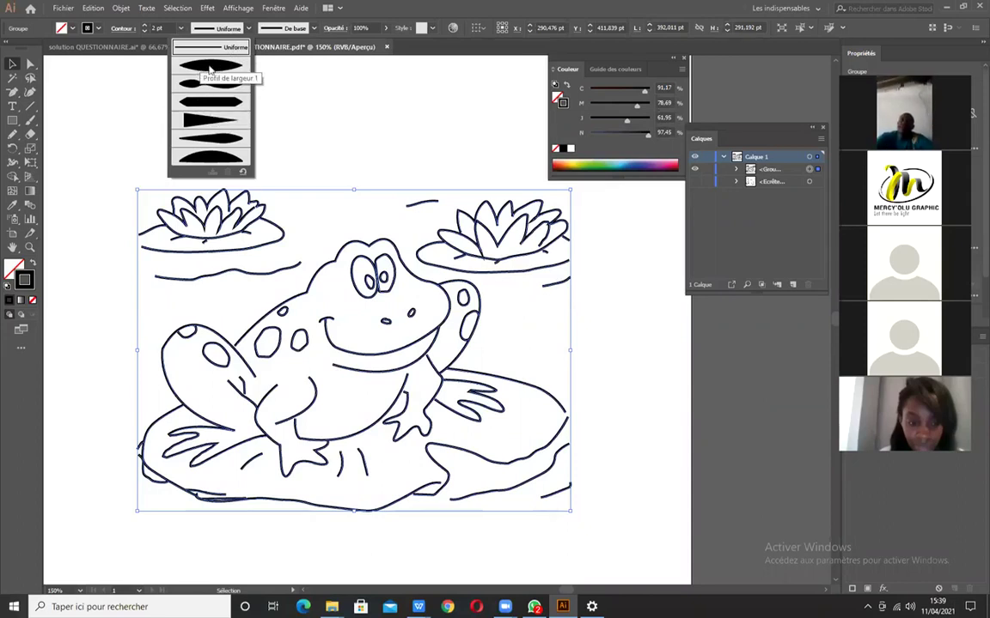
click(209, 69)
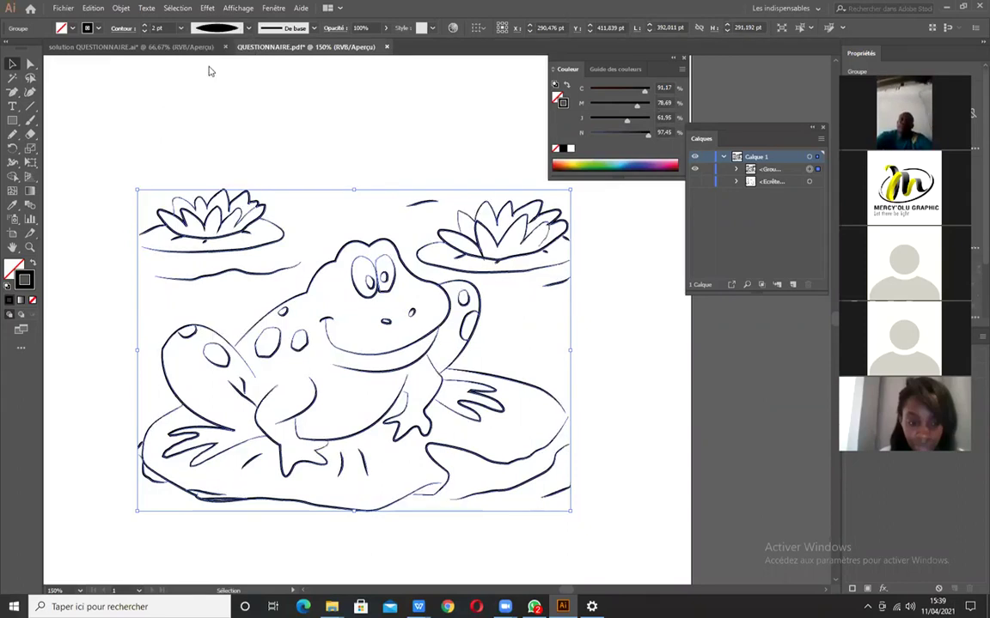
scroll(361, 325, up, 4)
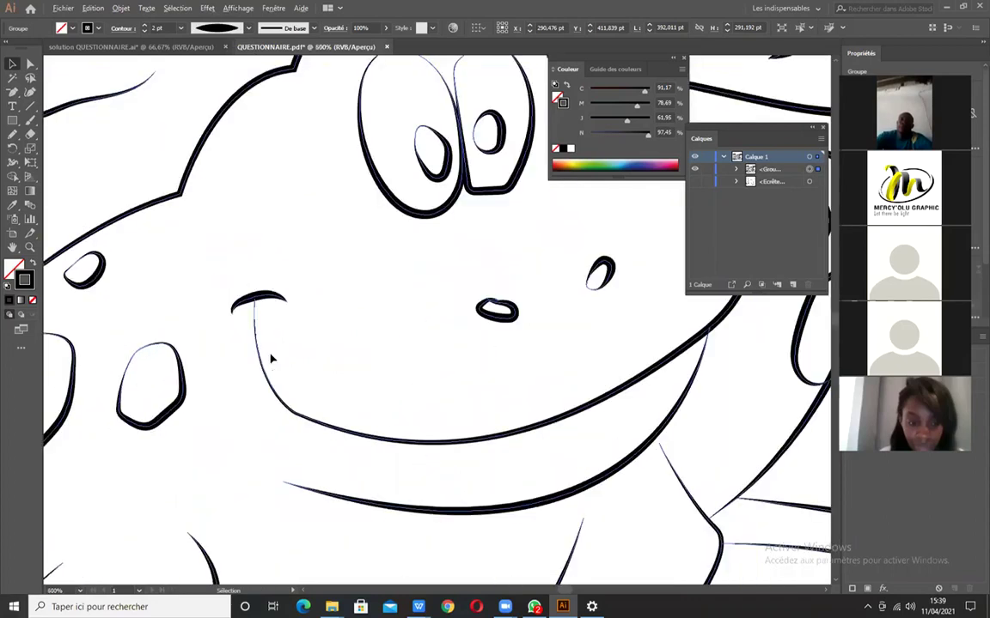
scroll(171, 312, down, 5)
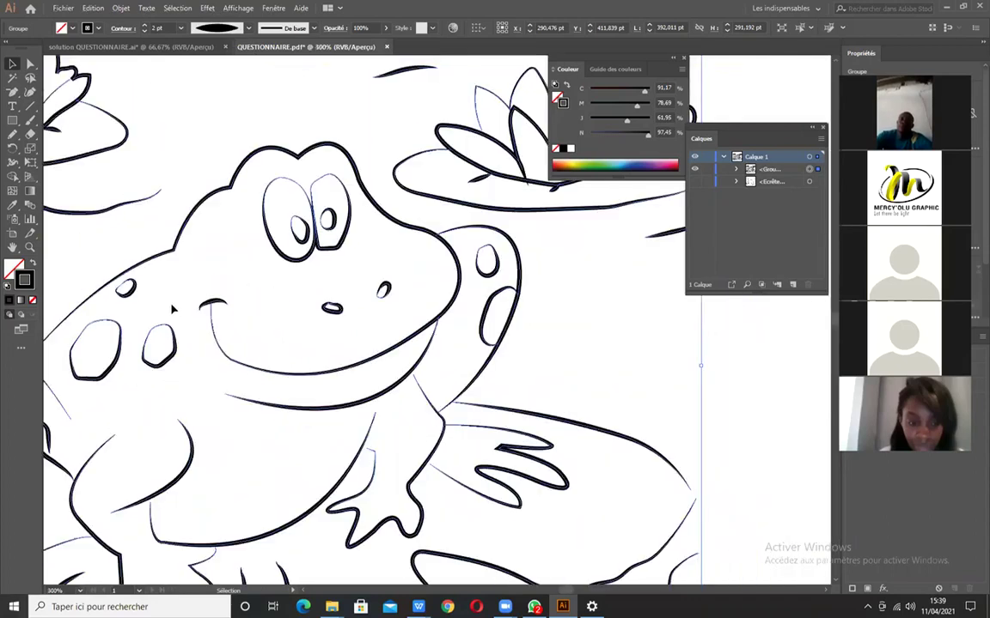
click(470, 364)
scroll(140, 351, up, 3)
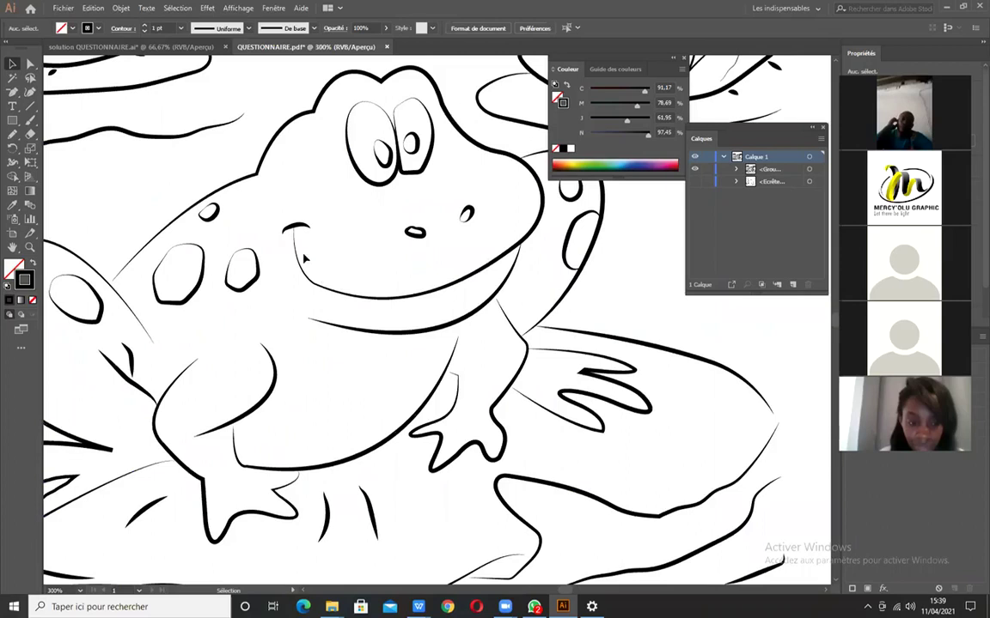
Select the whole grouped frog drawing and try Width Profile 2 on its strokes, inspecting the lines up close.
click(246, 28)
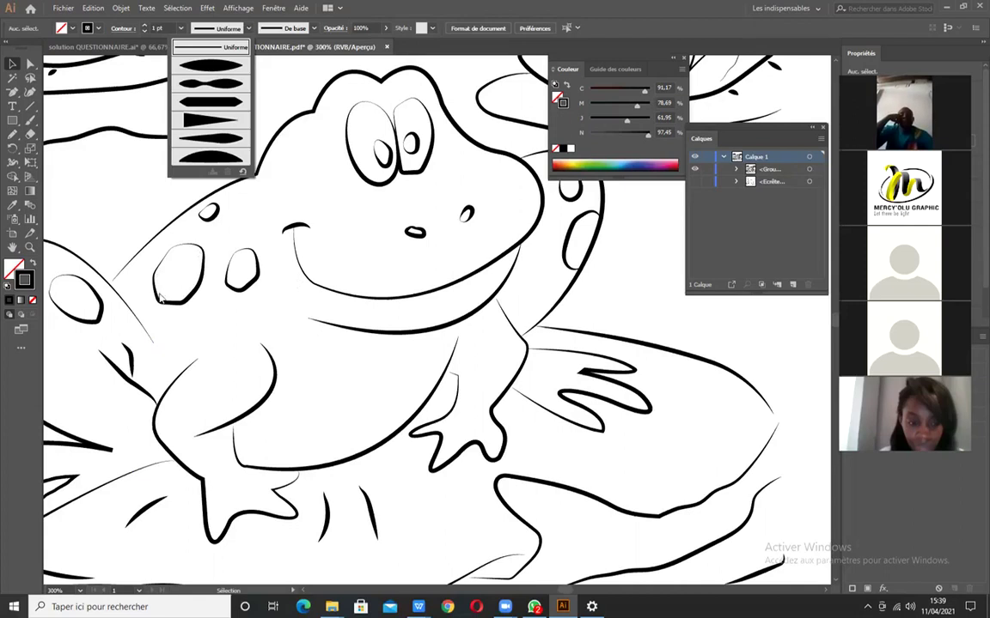
click(228, 88)
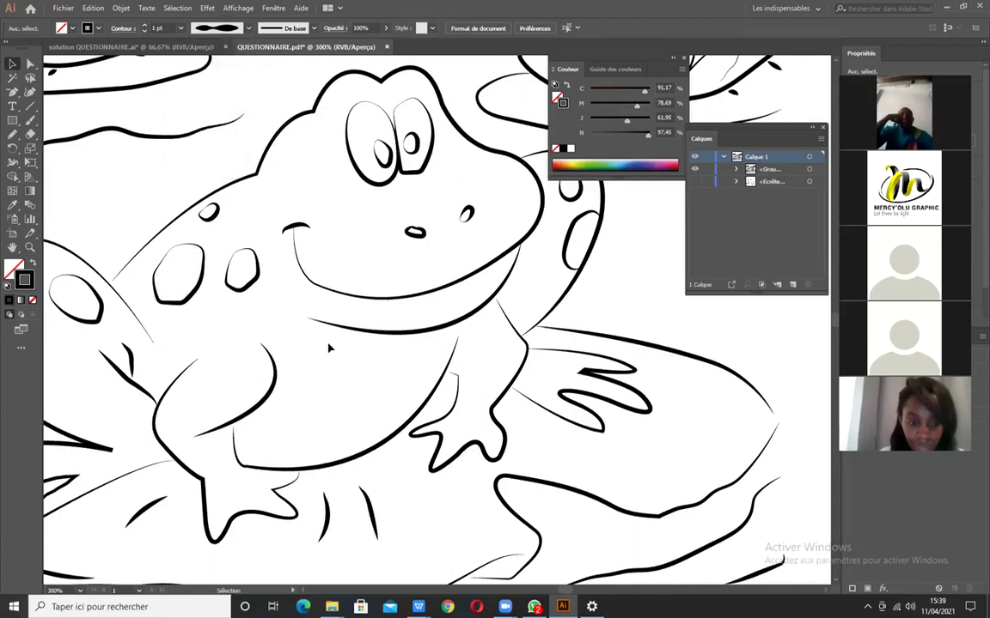
key(ctrl+1)
mouse_move(151, 173)
mouse_down()
mouse_move(587, 512)
mouse_move(559, 525)
mouse_up()
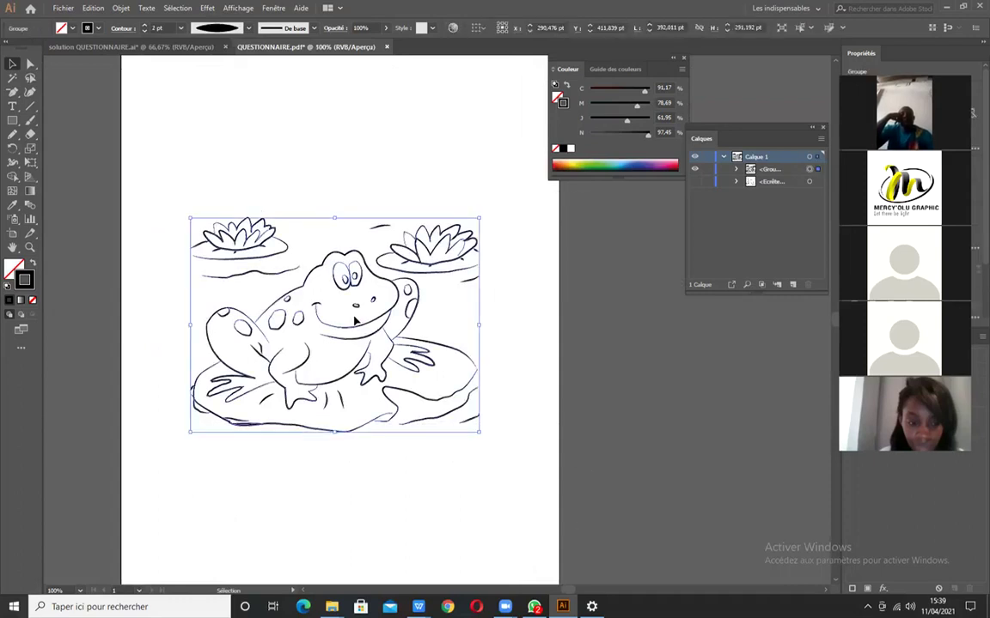
click(230, 30)
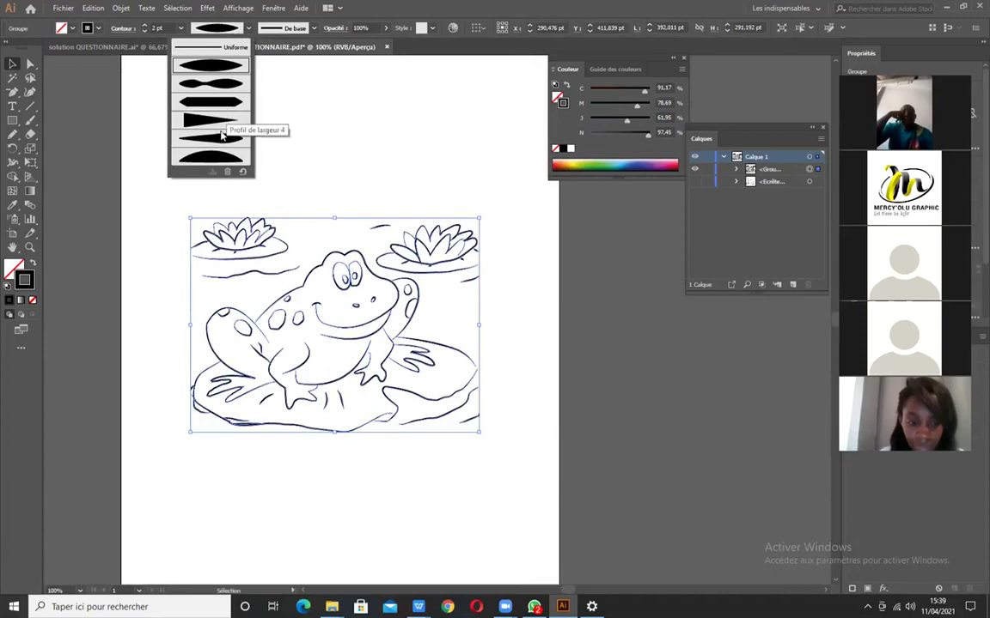
click(211, 84)
scroll(262, 331, up, 4)
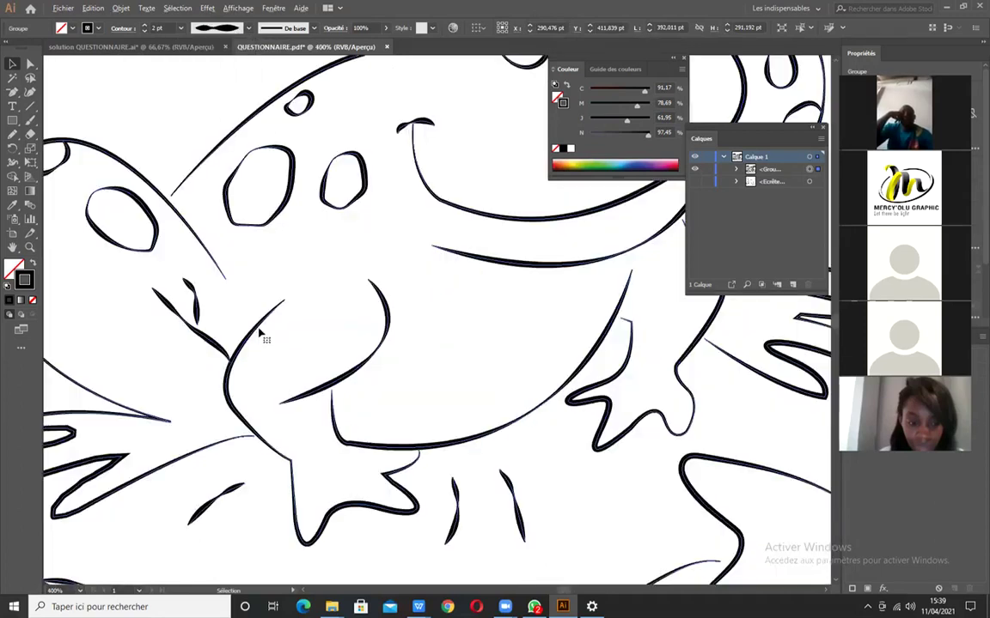
Try Width Profiles 3, 4, 6 and 5 in turn on the grouped drawing's strokes.
click(224, 32)
click(218, 109)
click(220, 30)
click(207, 124)
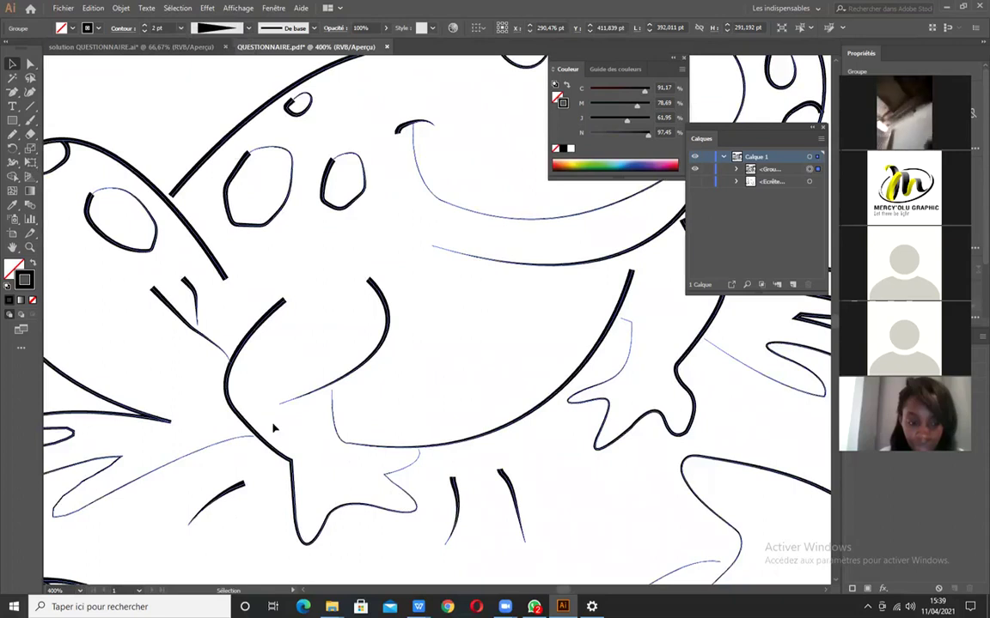
click(219, 28)
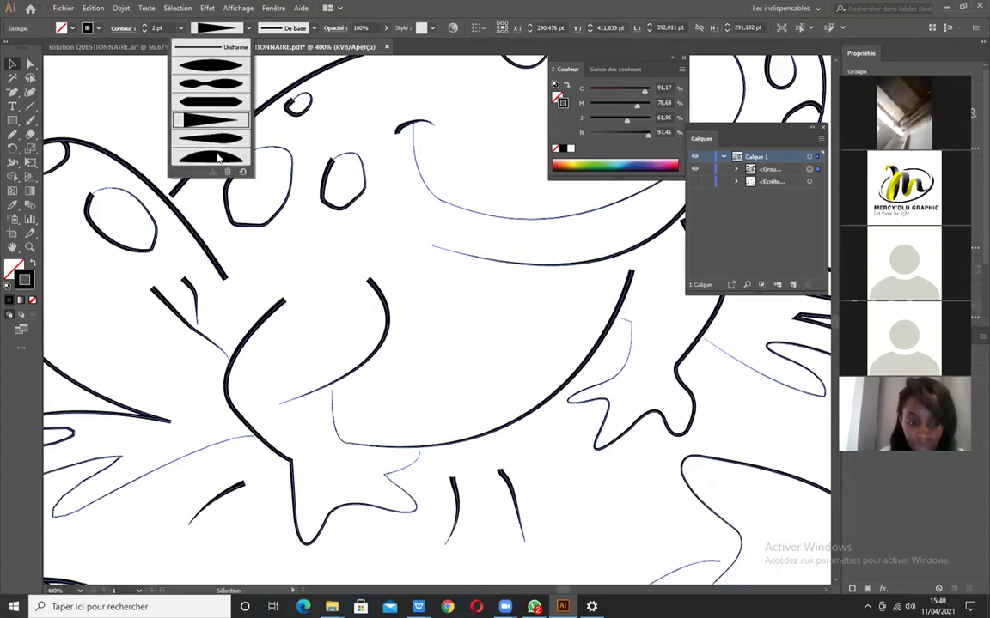
click(218, 159)
click(220, 28)
click(225, 143)
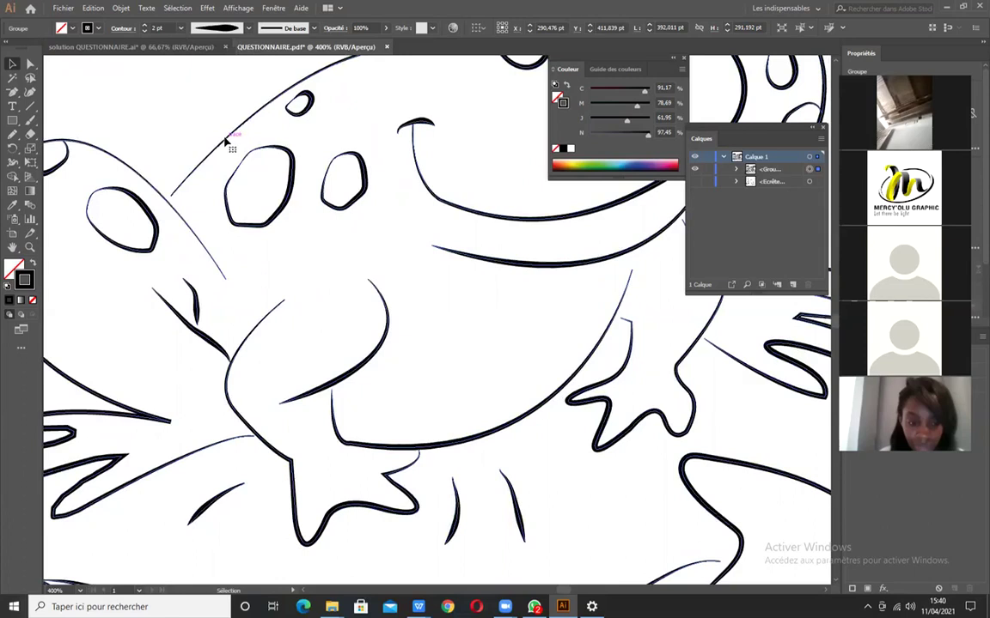
Return the grouped drawing's strokes to Width Profile 1, deselect the group and review the whole illustration.
click(220, 28)
click(197, 54)
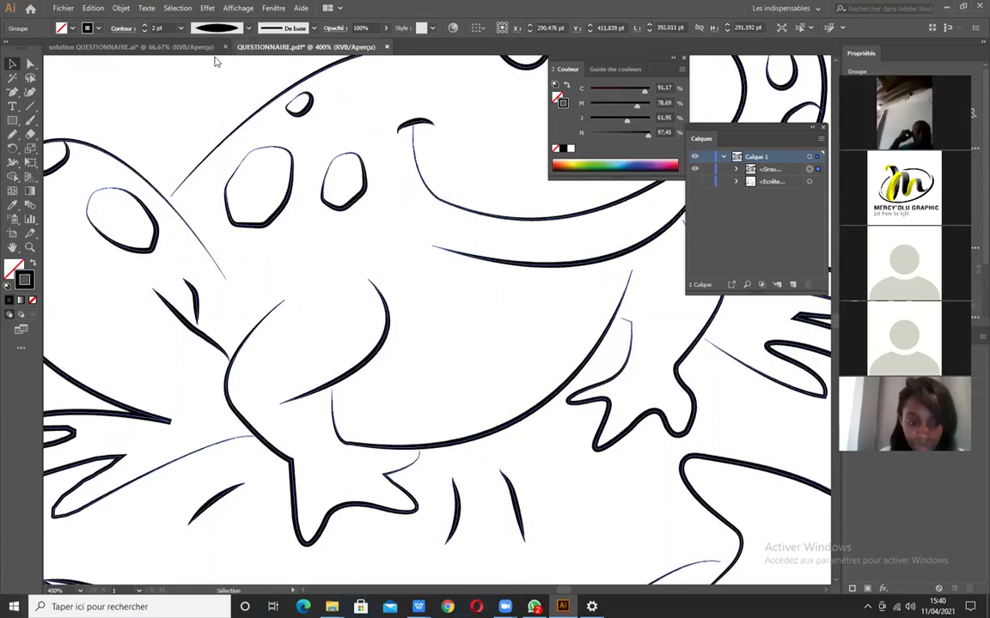
key(ctrl+1)
scroll(293, 411, down, 2)
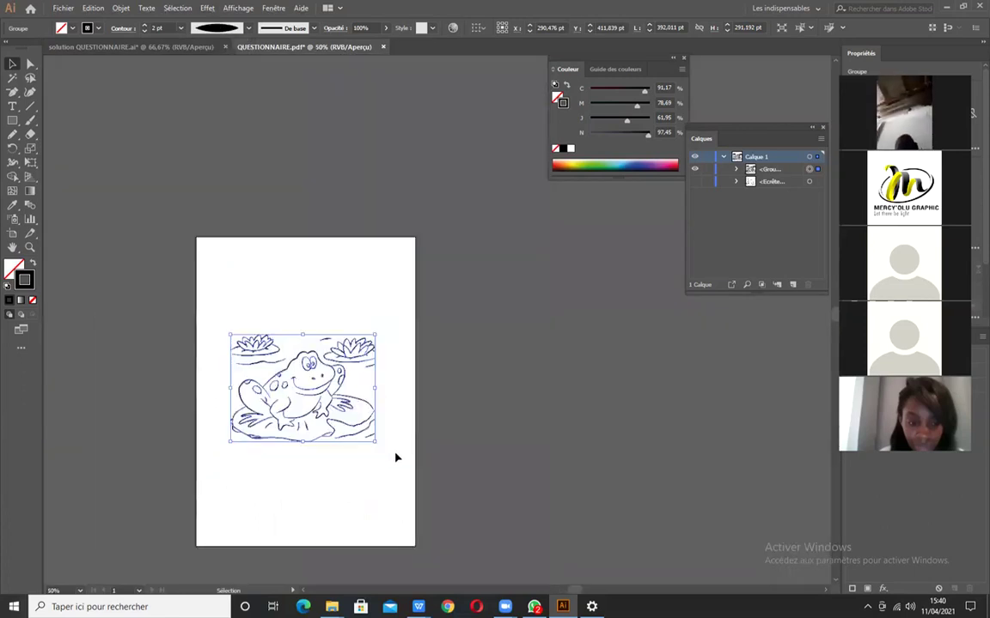
click(301, 426)
scroll(299, 423, up, 1)
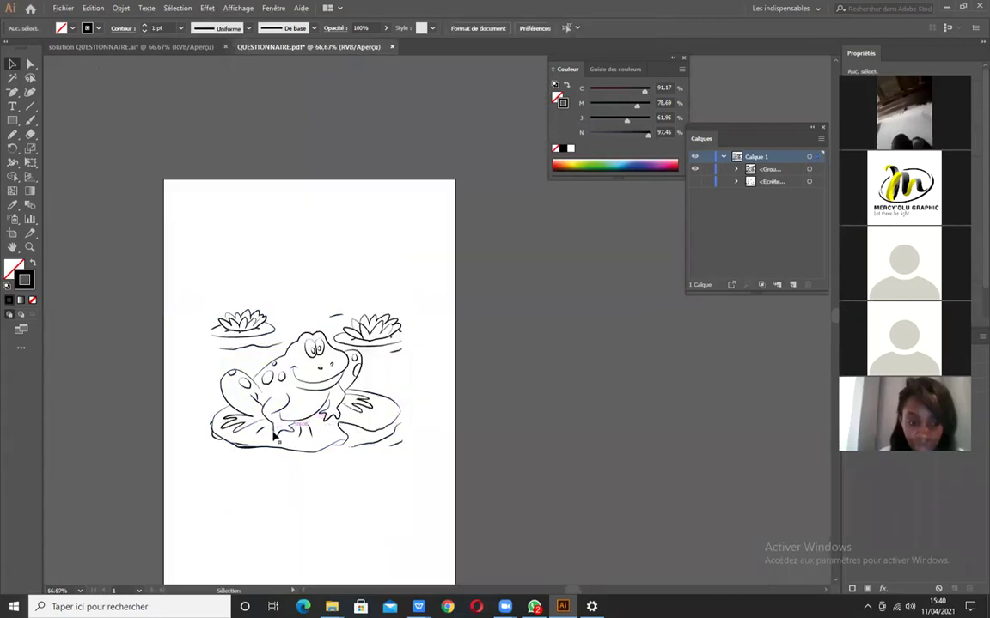
scroll(391, 524, up, 1)
scroll(387, 494, down, 1)
scroll(391, 524, up, 2)
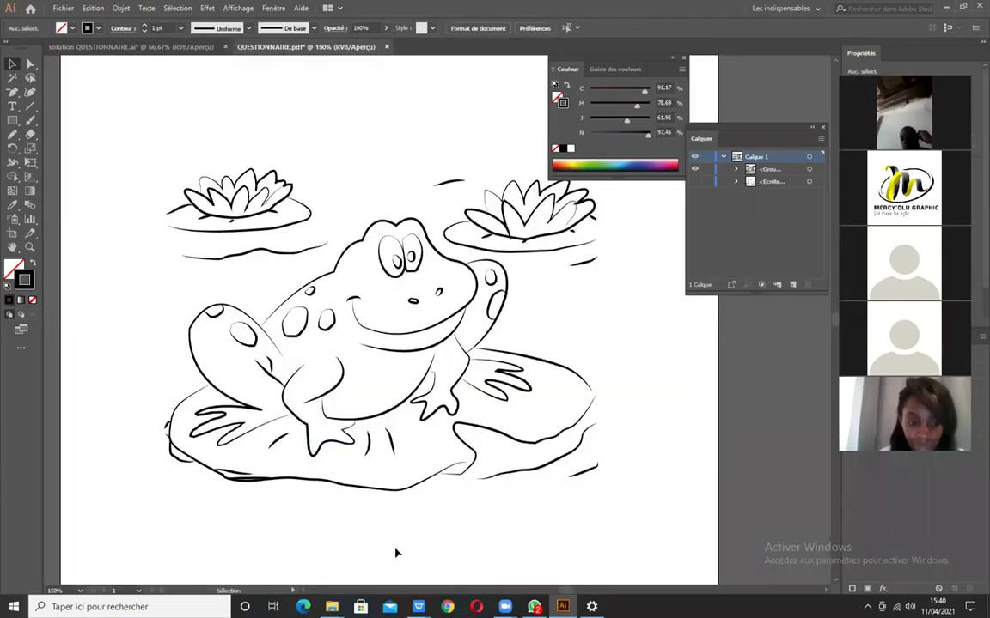
scroll(157, 398, down, 2)
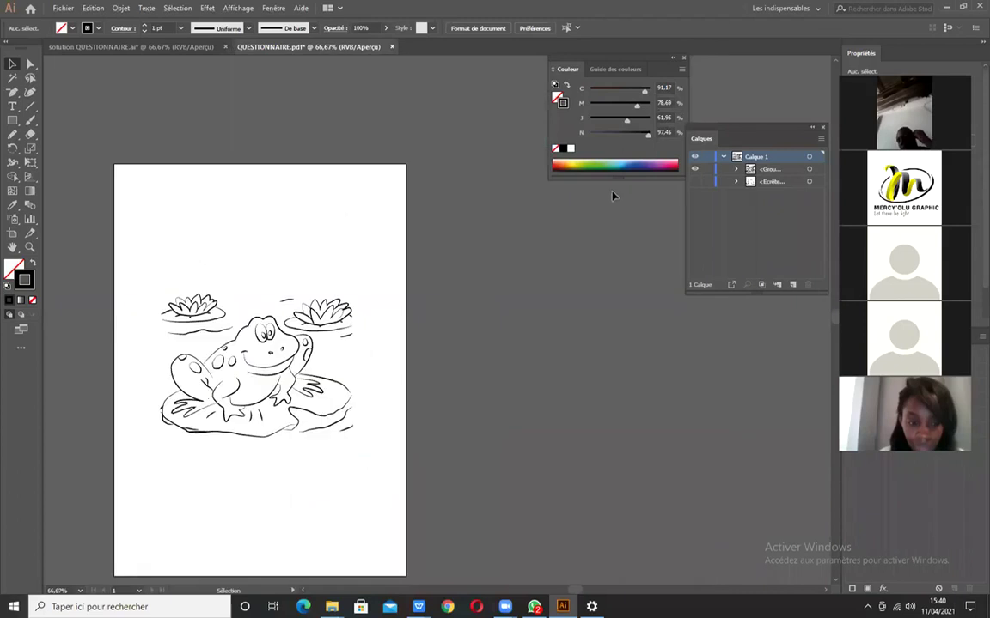
Show the hidden clip group with the reference frog image and move it beside the traced drawing, off the artboard's right edge.
click(694, 182)
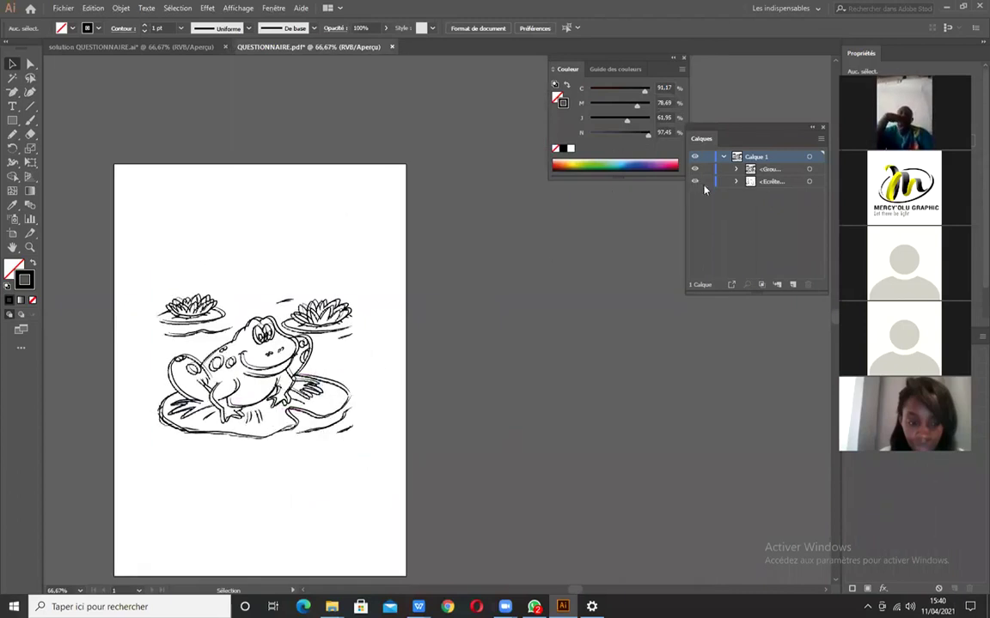
click(809, 183)
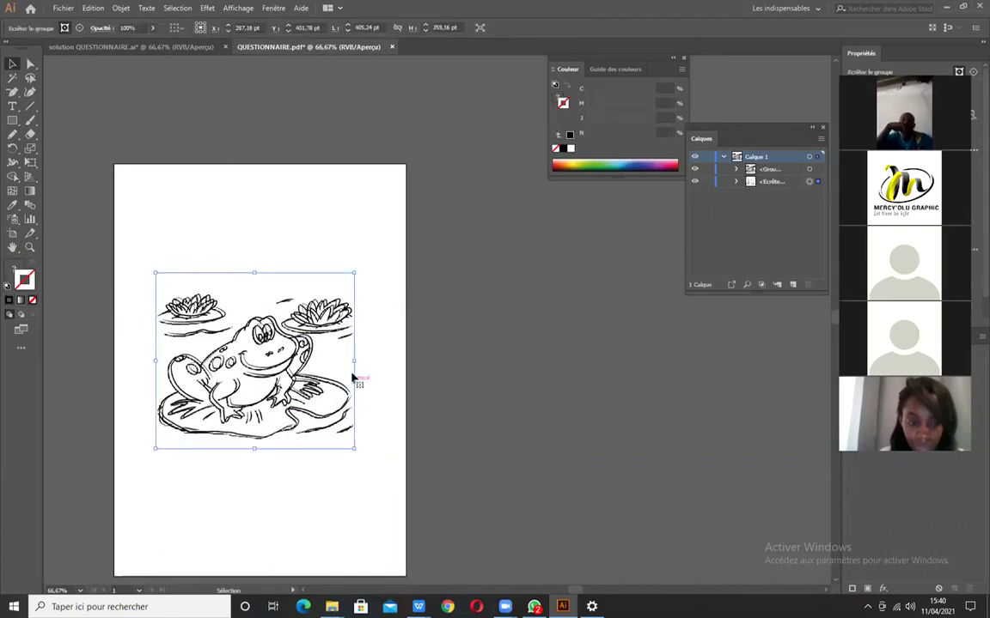
drag(355, 378, 545, 368)
drag(468, 413, 468, 413)
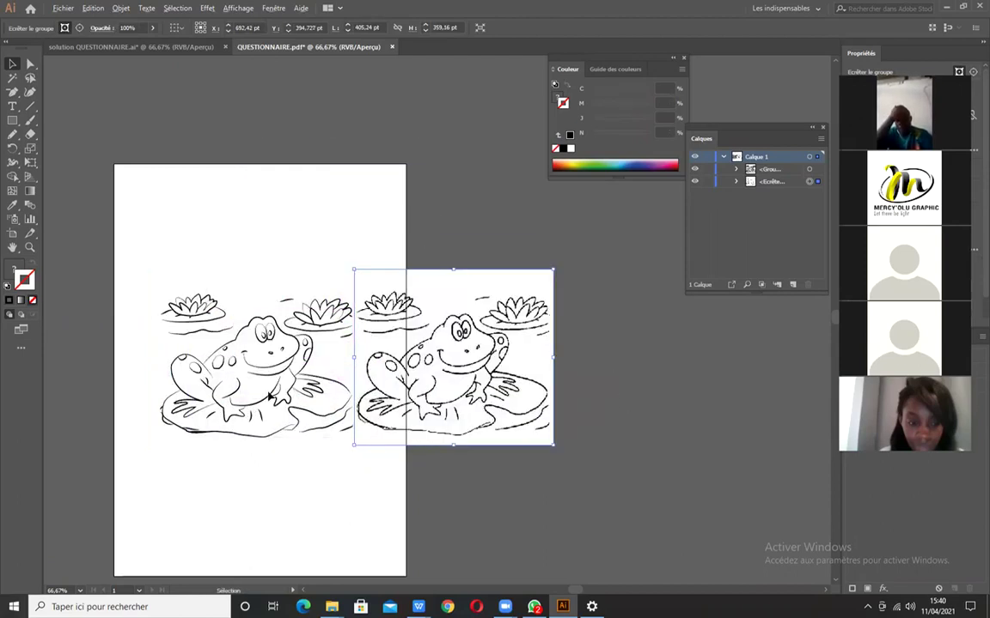
scroll(353, 398, up, 2)
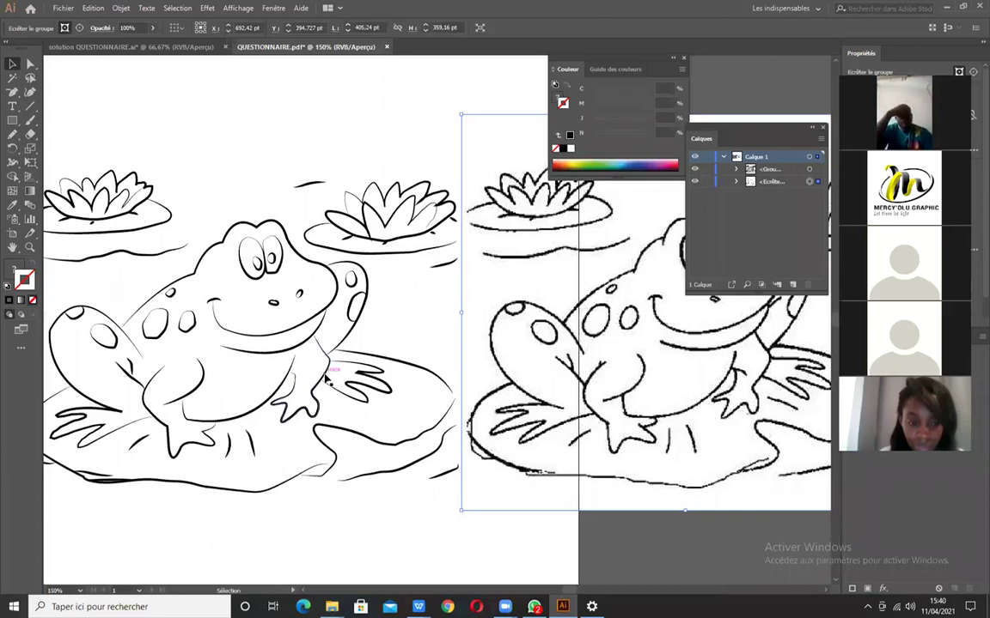
scroll(318, 342, down, 1)
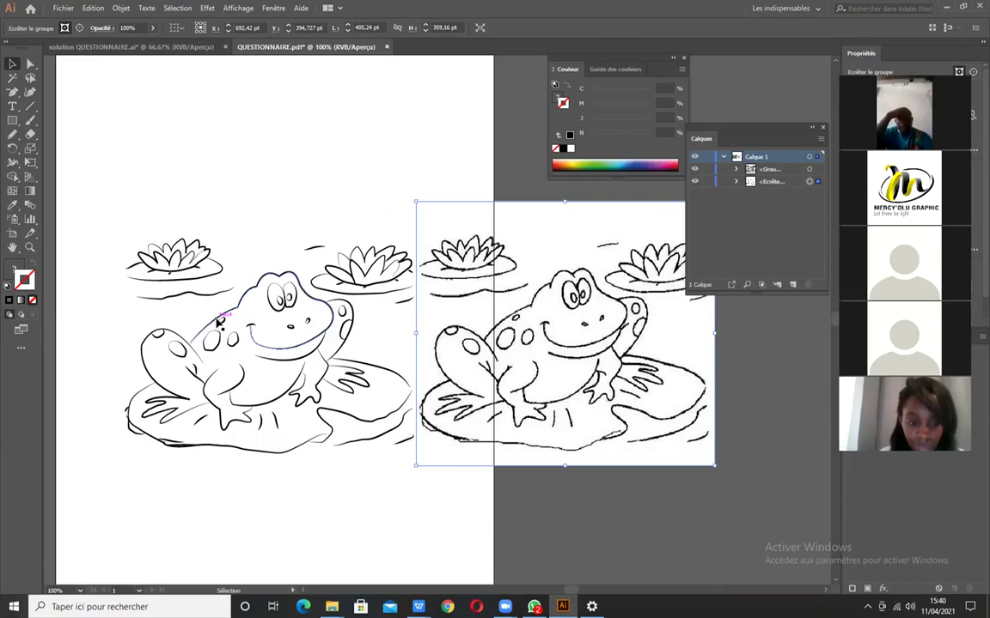
drag(497, 301, 569, 323)
Select the traced drawing, compare its line work with the reference image and deselect it.
click(225, 383)
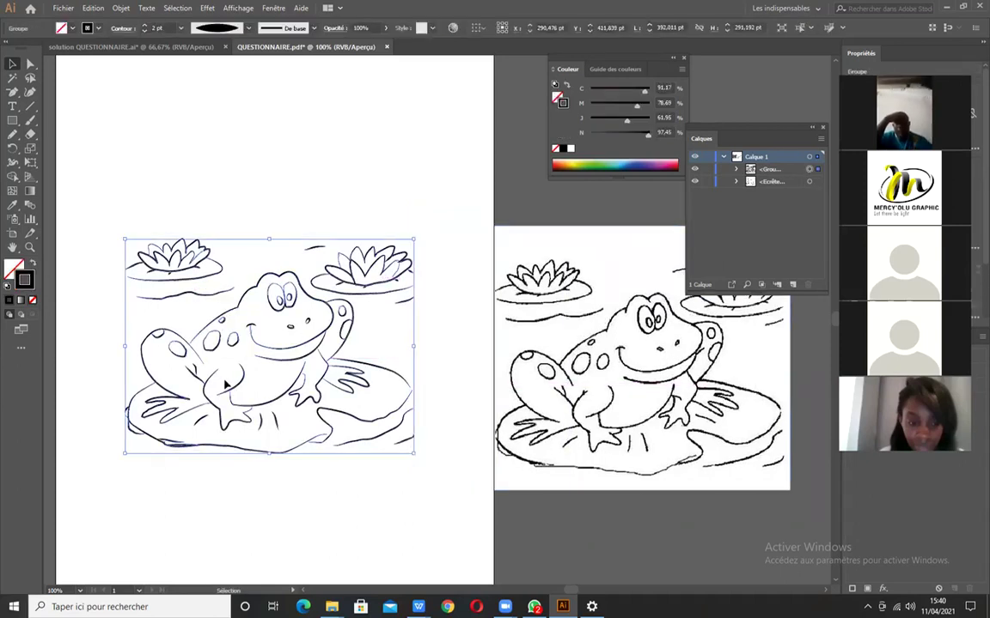
scroll(252, 379, up, 2)
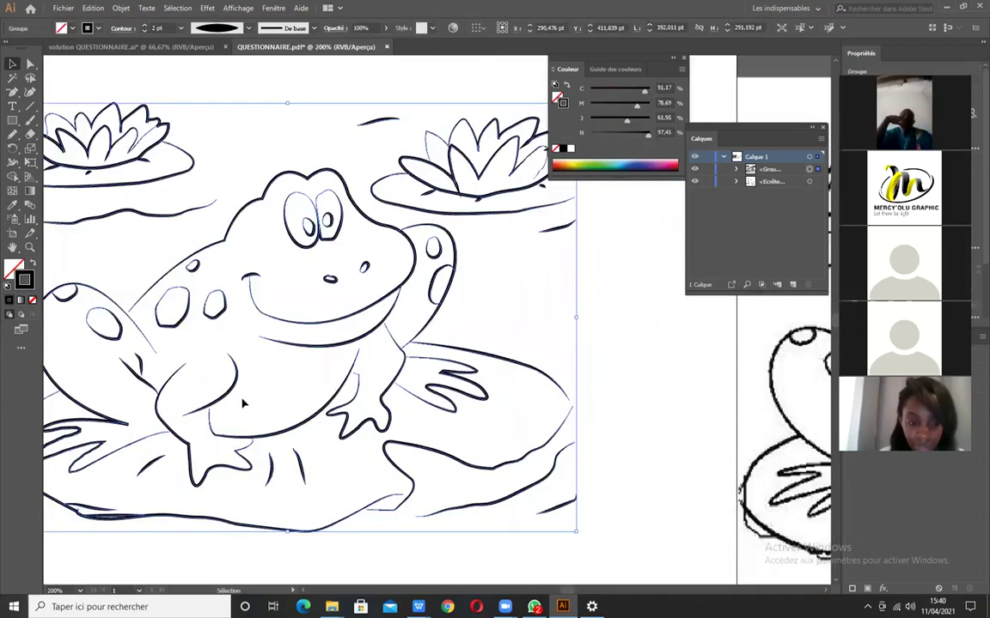
scroll(249, 395, left, 3)
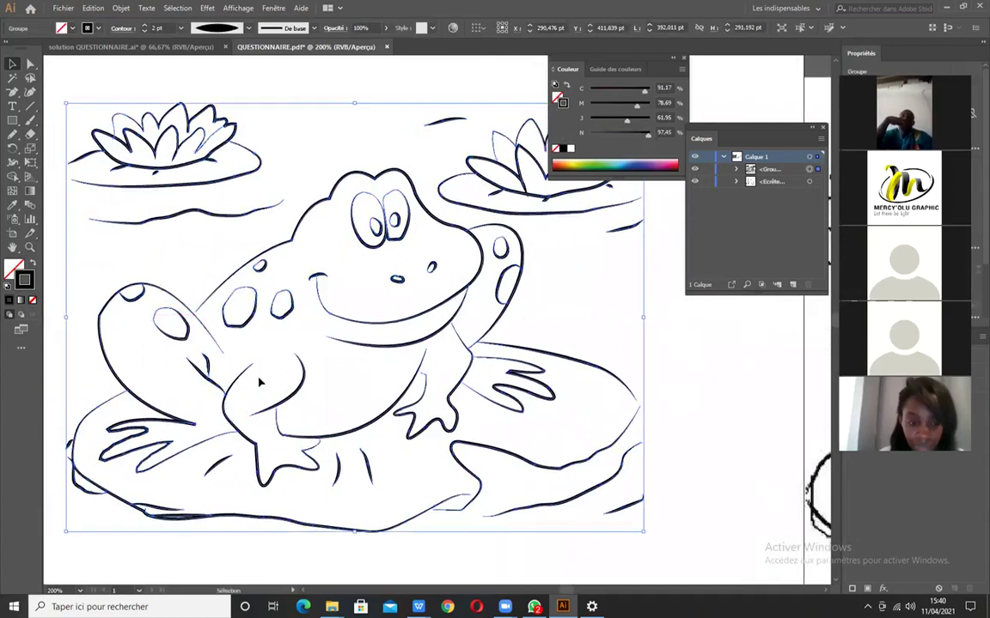
scroll(194, 393, down, 2)
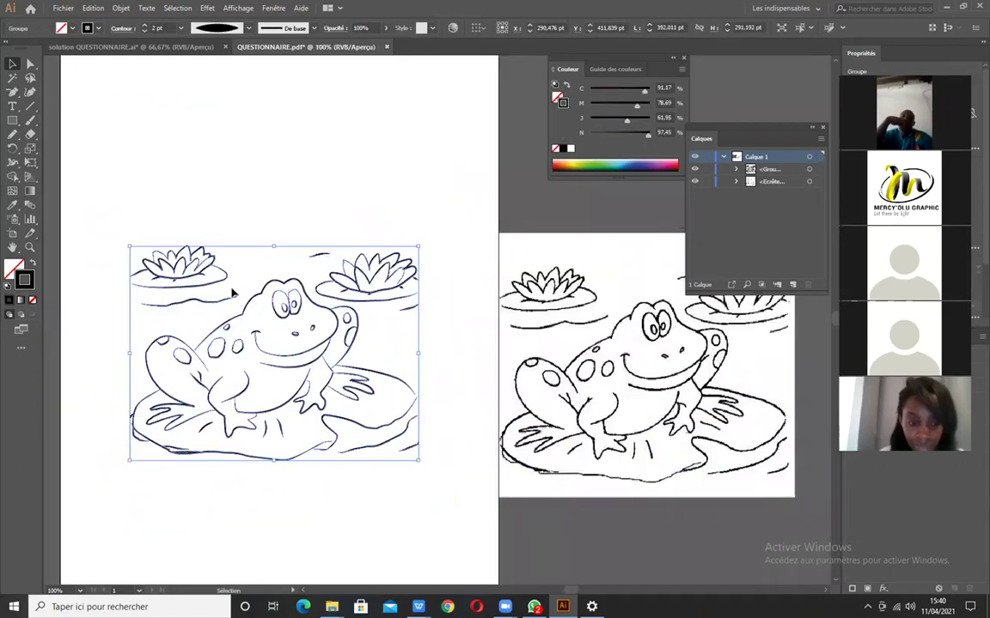
click(133, 322)
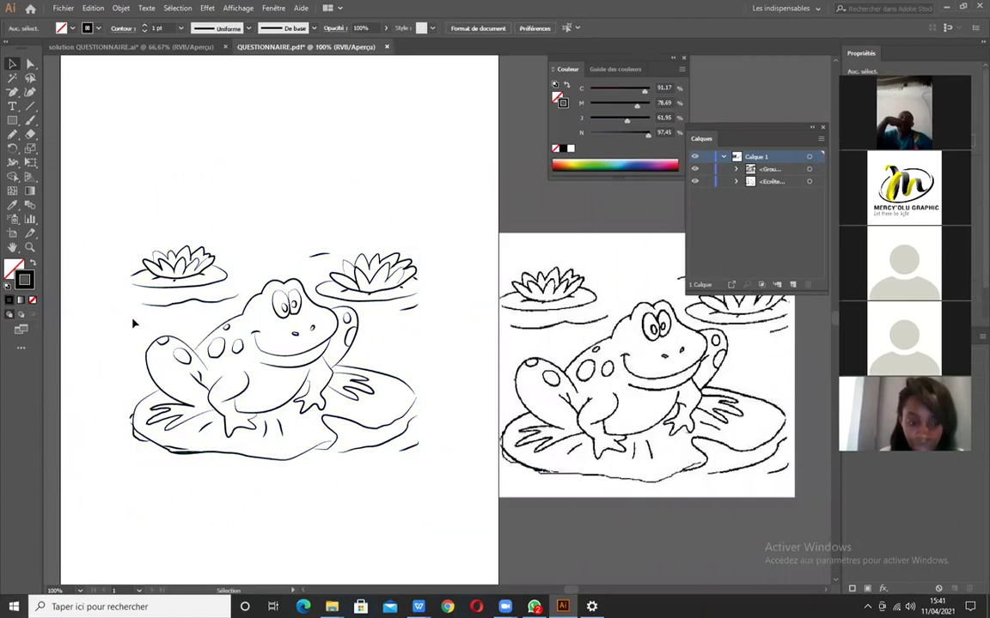
Draw an open path with many closely spaced anchor points above the frog using the Pen tool.
click(12, 93)
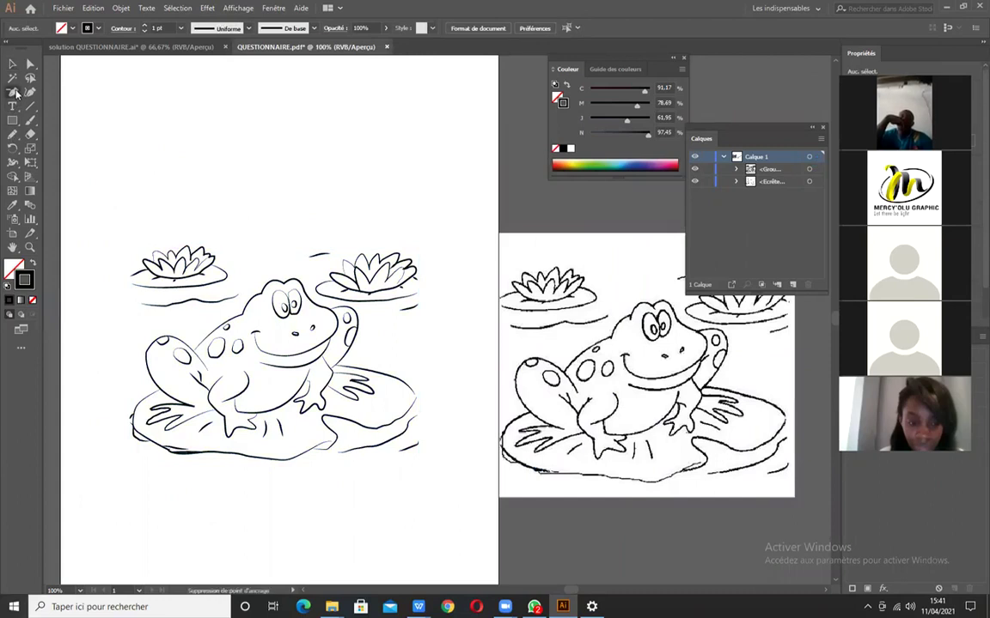
click(63, 91)
click(249, 215)
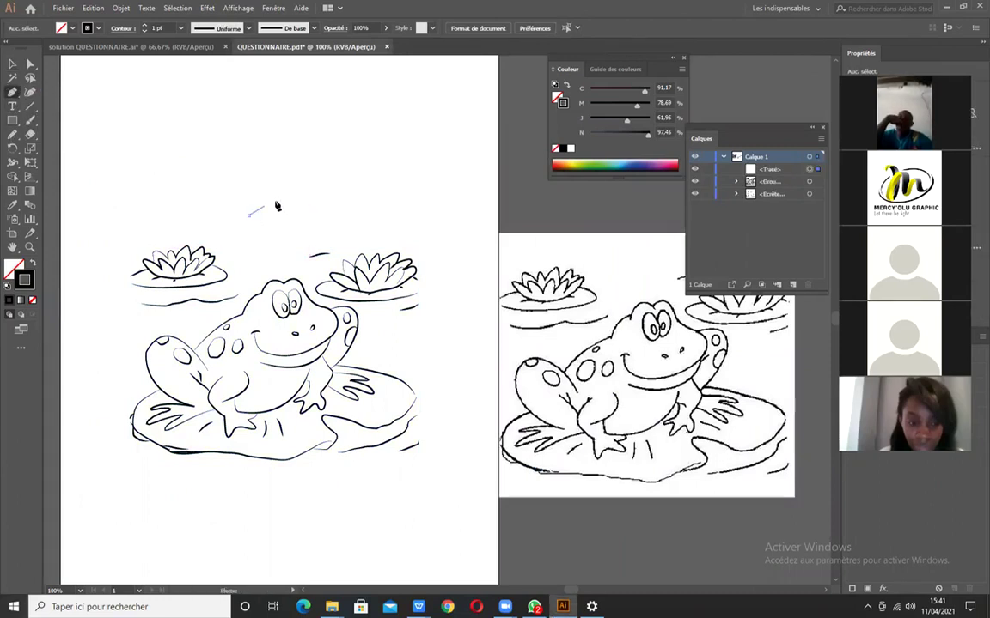
click(310, 189)
click(357, 188)
click(357, 188)
click(388, 192)
click(416, 203)
click(425, 221)
click(444, 241)
click(452, 255)
click(458, 259)
click(474, 234)
click(463, 193)
click(417, 161)
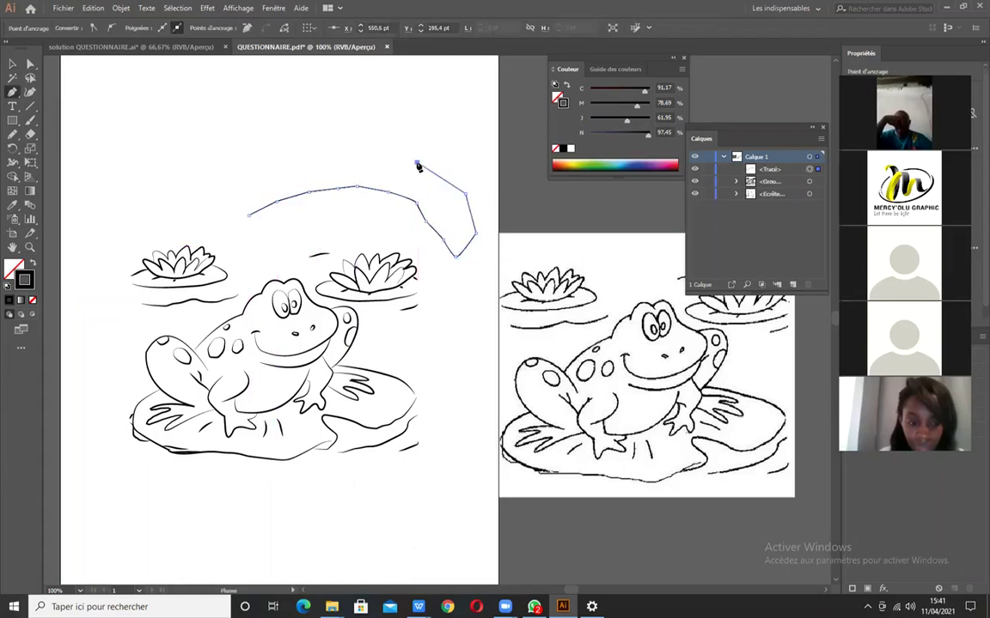
Undo the many-point path above the frog point by point until it is gone.
key(ctrl+z)
key(ctrl+z)
key(ctrl+z)
key(ctrl+z)
key(ctrl+z)
key(ctrl+z)
key(ctrl+z)
key(ctrl+z)
key(ctrl+z)
key(ctrl+z)
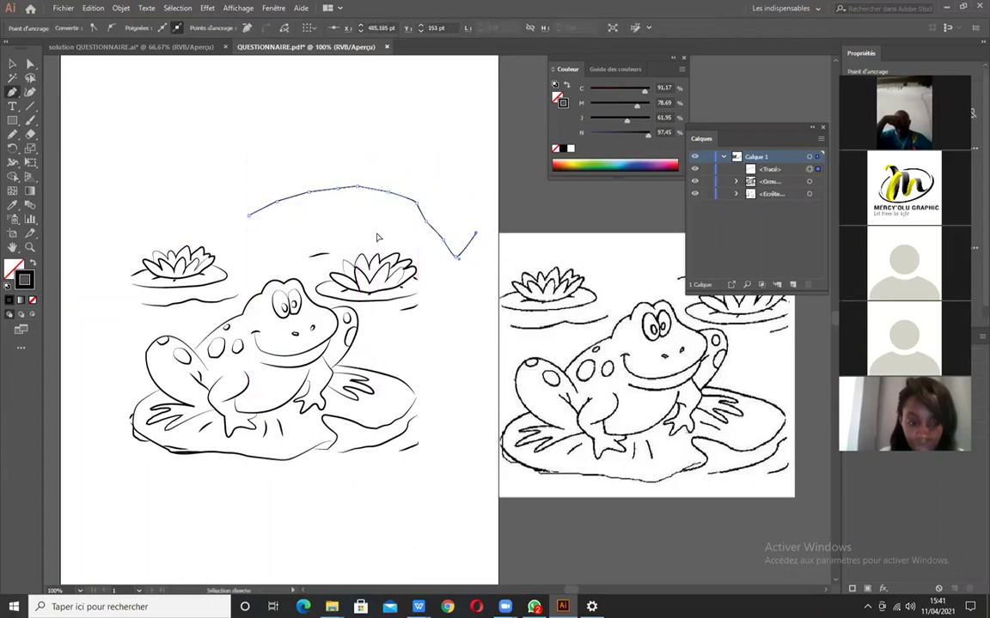
key(ctrl+z)
key(ctrl+z)
key(ctrl+z)
key(ctrl+z)
key(ctrl+z)
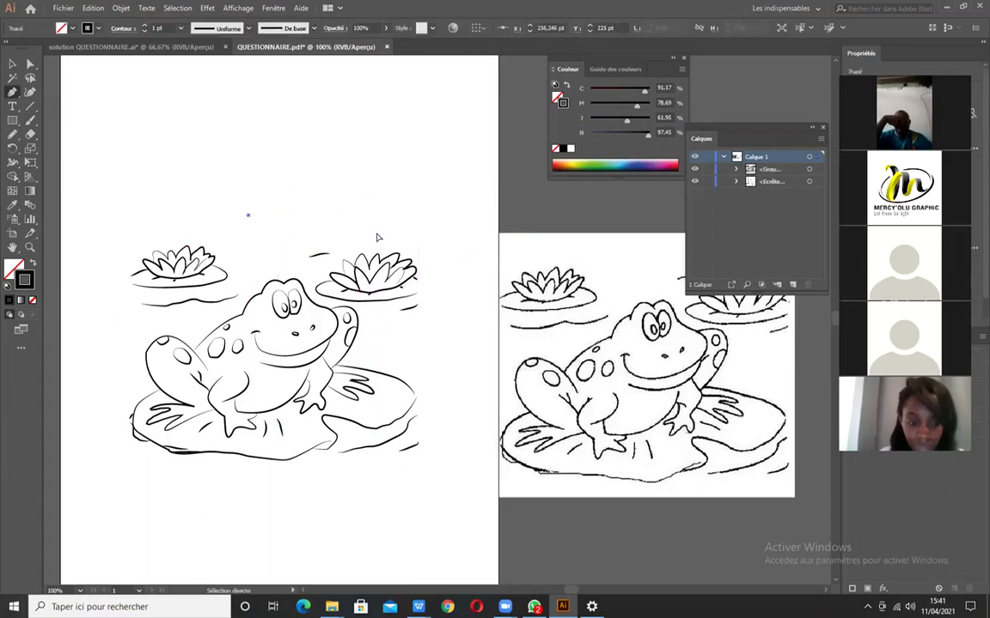
Draw a smooth curved path with only a few anchor points above the frog, and undo it completely.
mouse_move(370, 185)
mouse_down()
mouse_move(410, 218)
mouse_move(338, 163)
mouse_move(371, 202)
mouse_move(327, 185)
mouse_move(356, 194)
mouse_up()
mouse_move(287, 239)
mouse_down()
mouse_move(268, 222)
mouse_move(297, 257)
mouse_move(275, 256)
mouse_up()
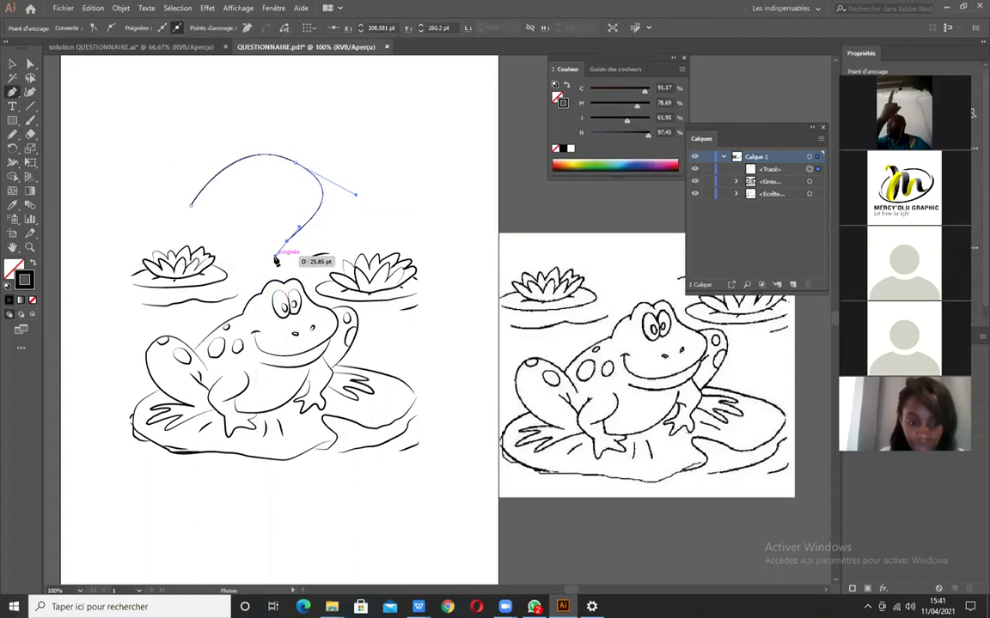
key(ctrl+z)
key(ctrl+z)
key(ctrl+z)
key(ctrl+z)
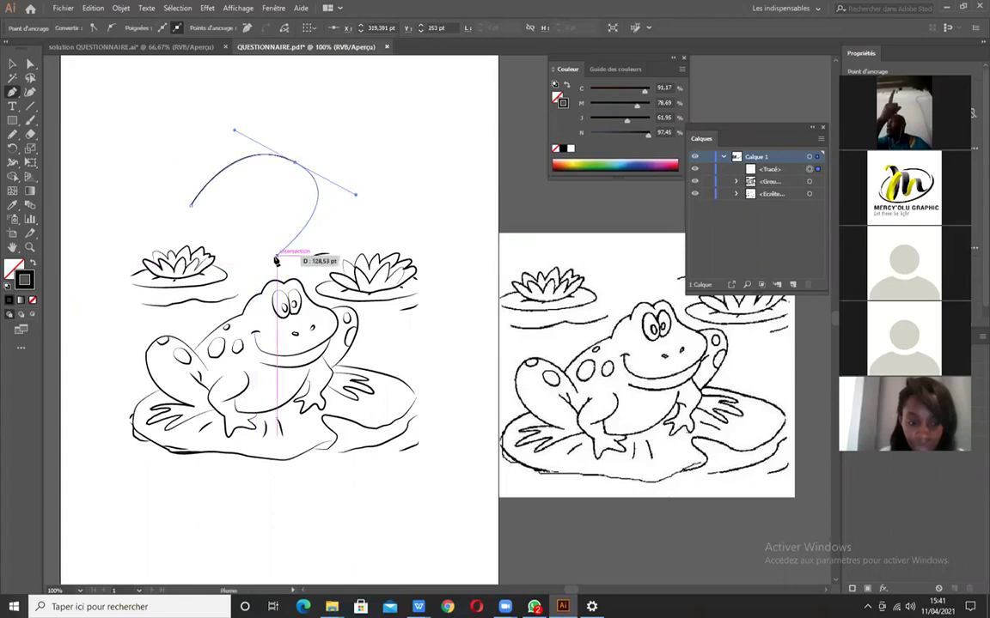
key(ctrl+z)
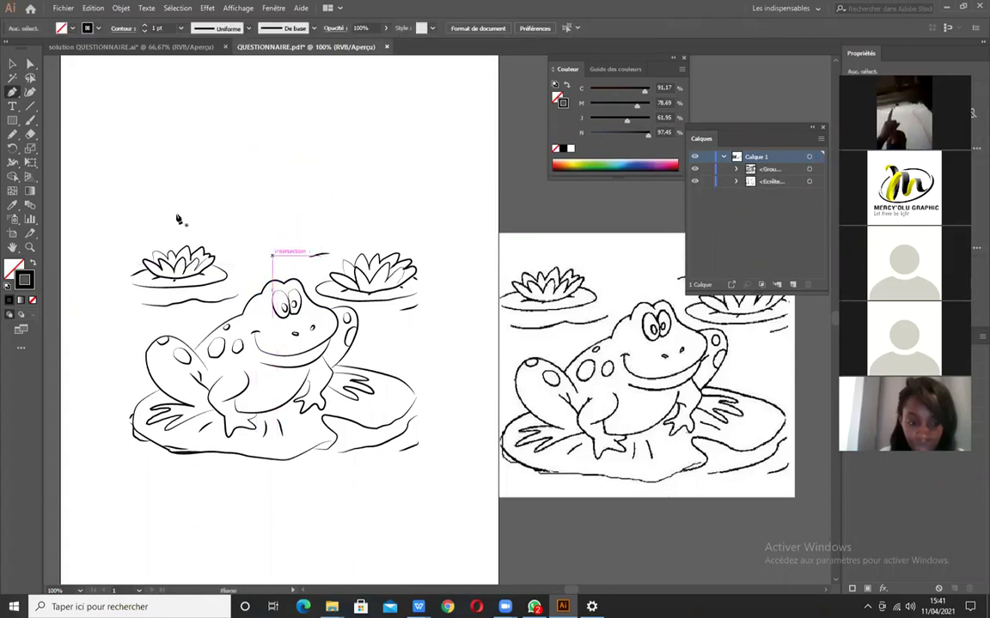
Select the traced frog group with the Selection tool to examine its paths, and deselect it.
click(13, 65)
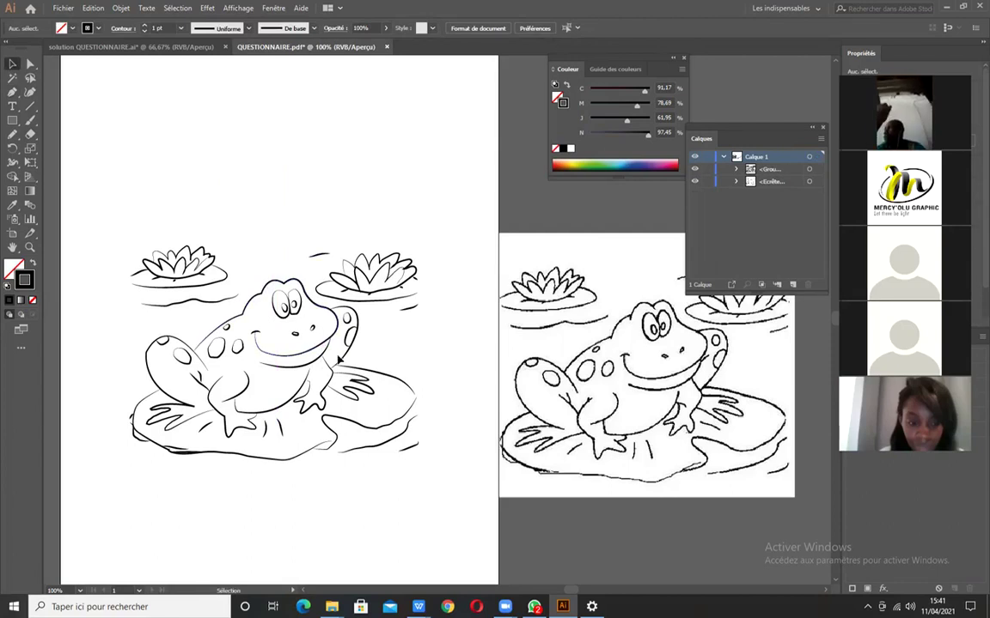
click(327, 311)
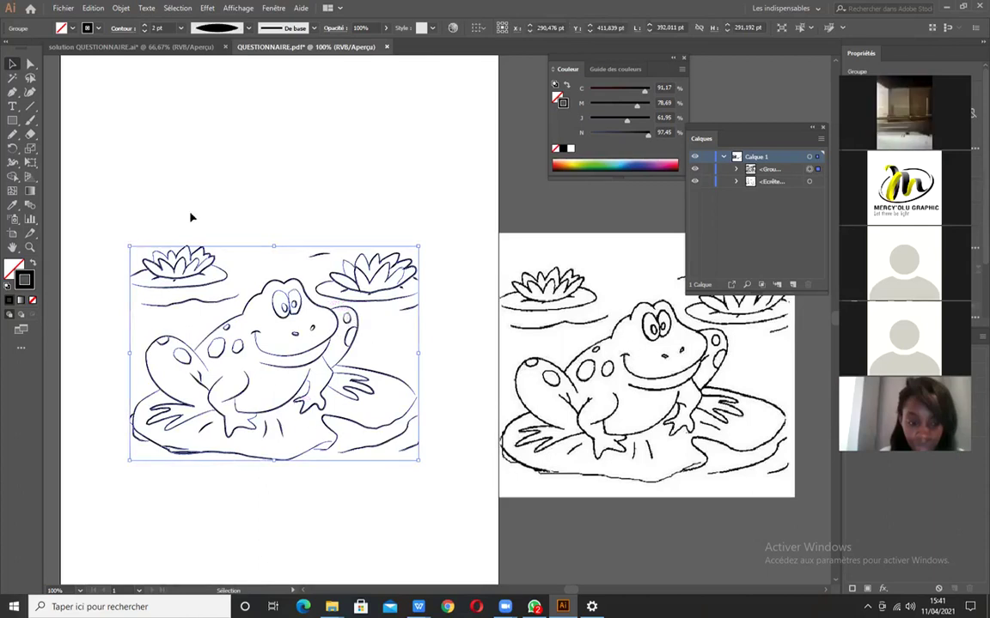
click(388, 253)
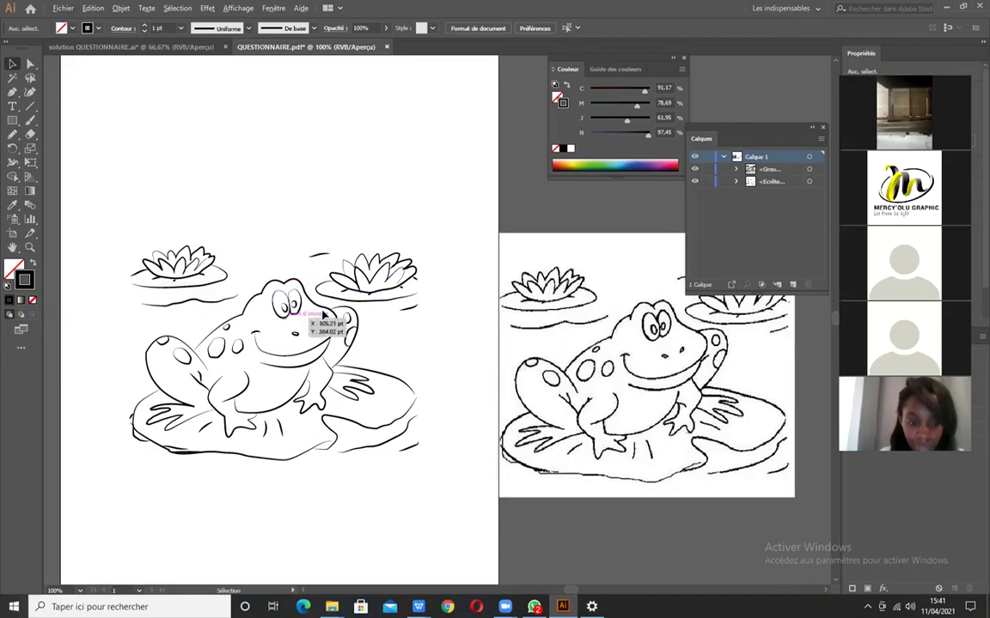
Move the reference image horizontally to the left, closer to the traced drawing.
scroll(322, 316, down, 1)
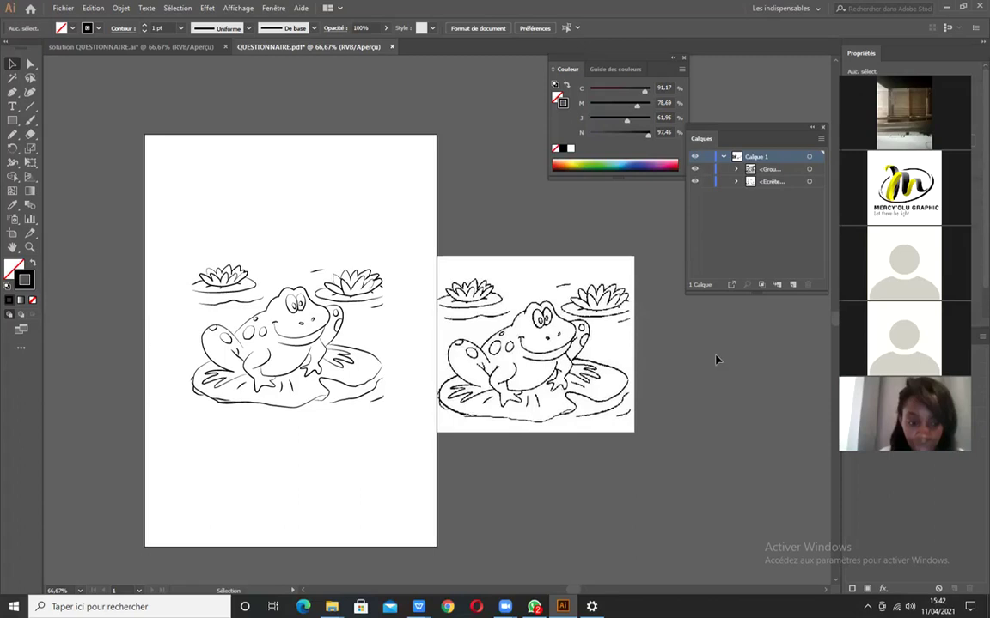
drag(537, 369, 515, 369)
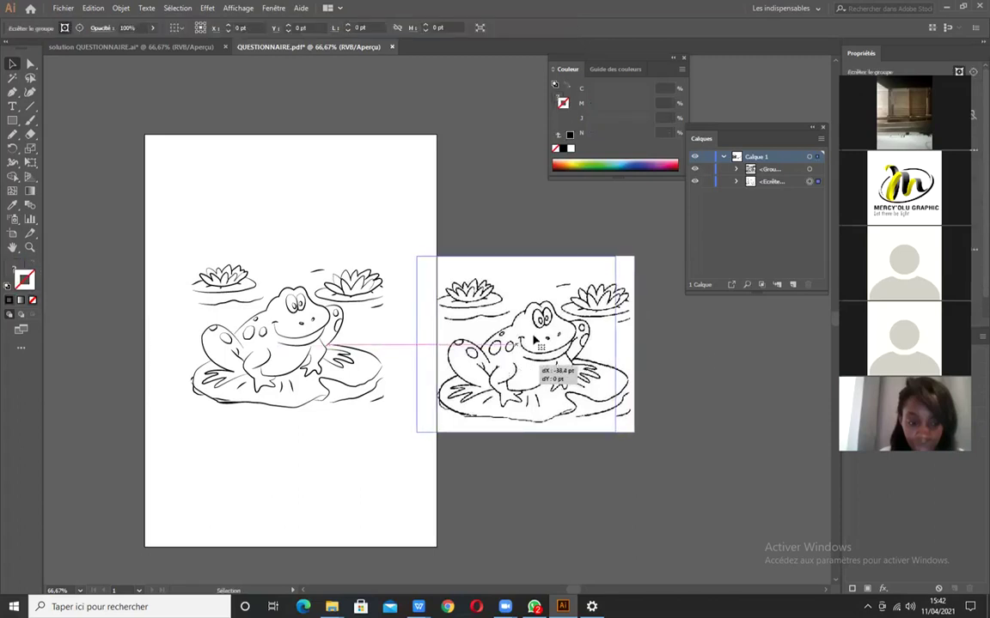